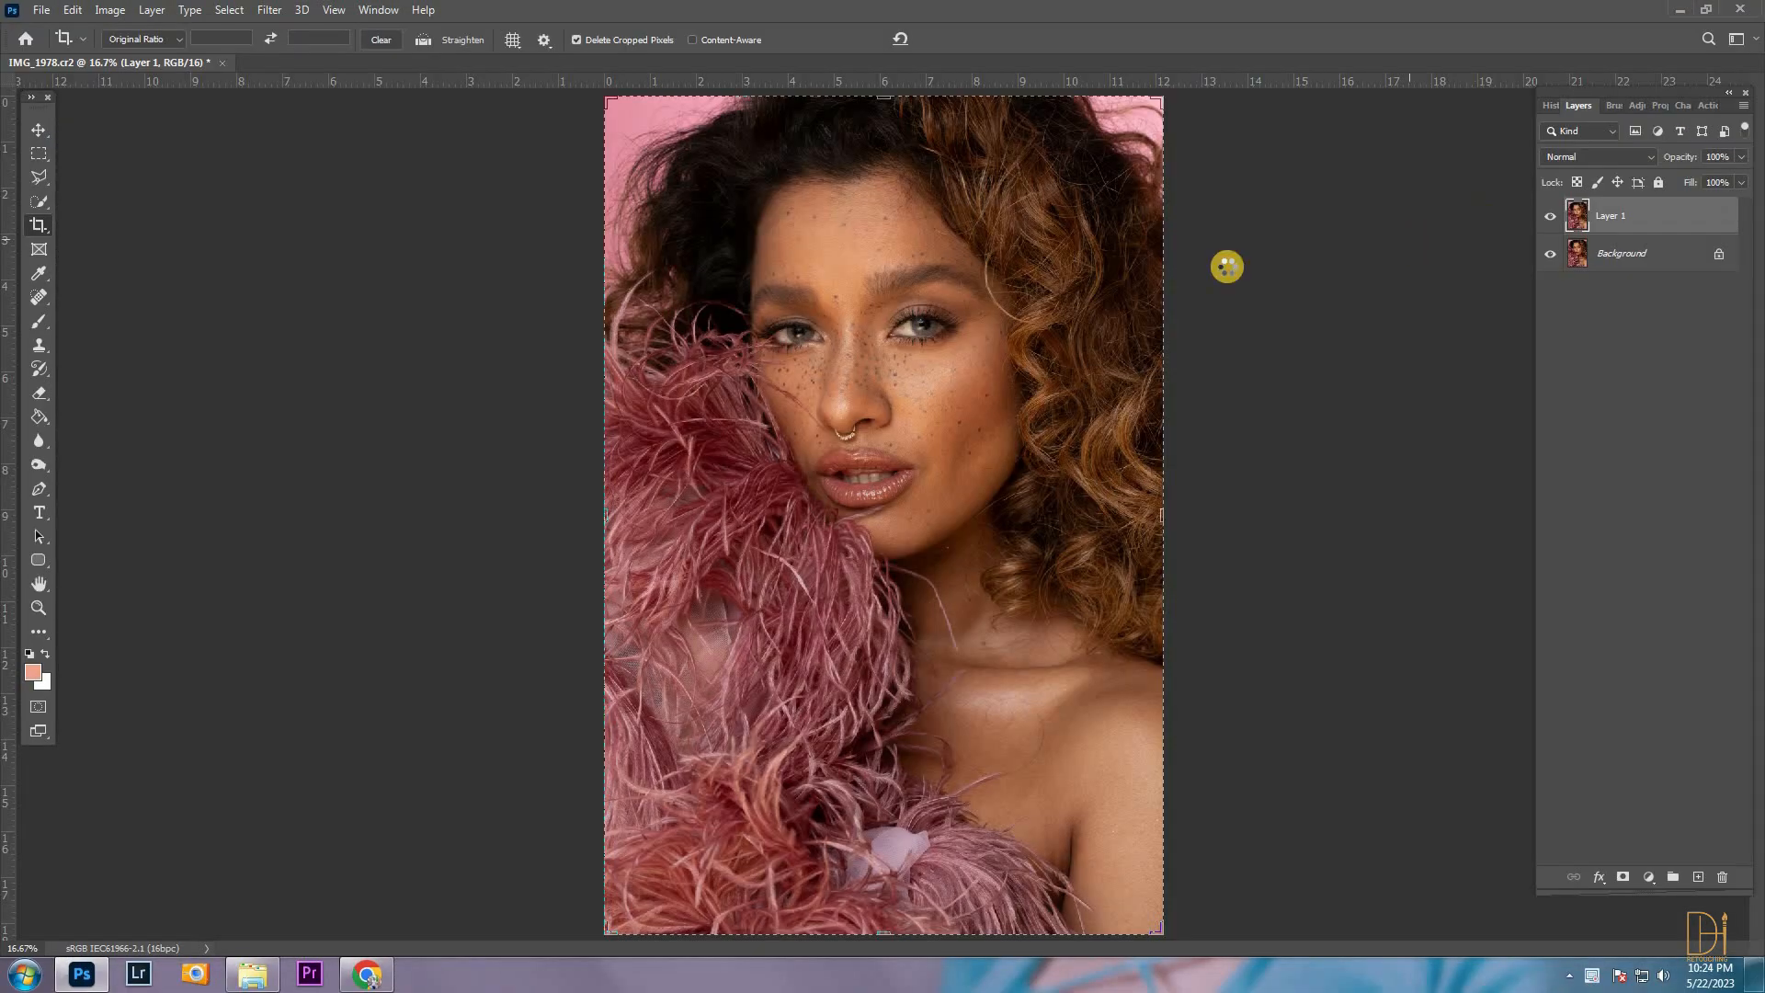
# Open Layer 1 in the Camera Raw Filter and raise the Color Mixer's Oranges luminance to +8
pyautogui.hotkey('ctrl', 'shift', 'a')
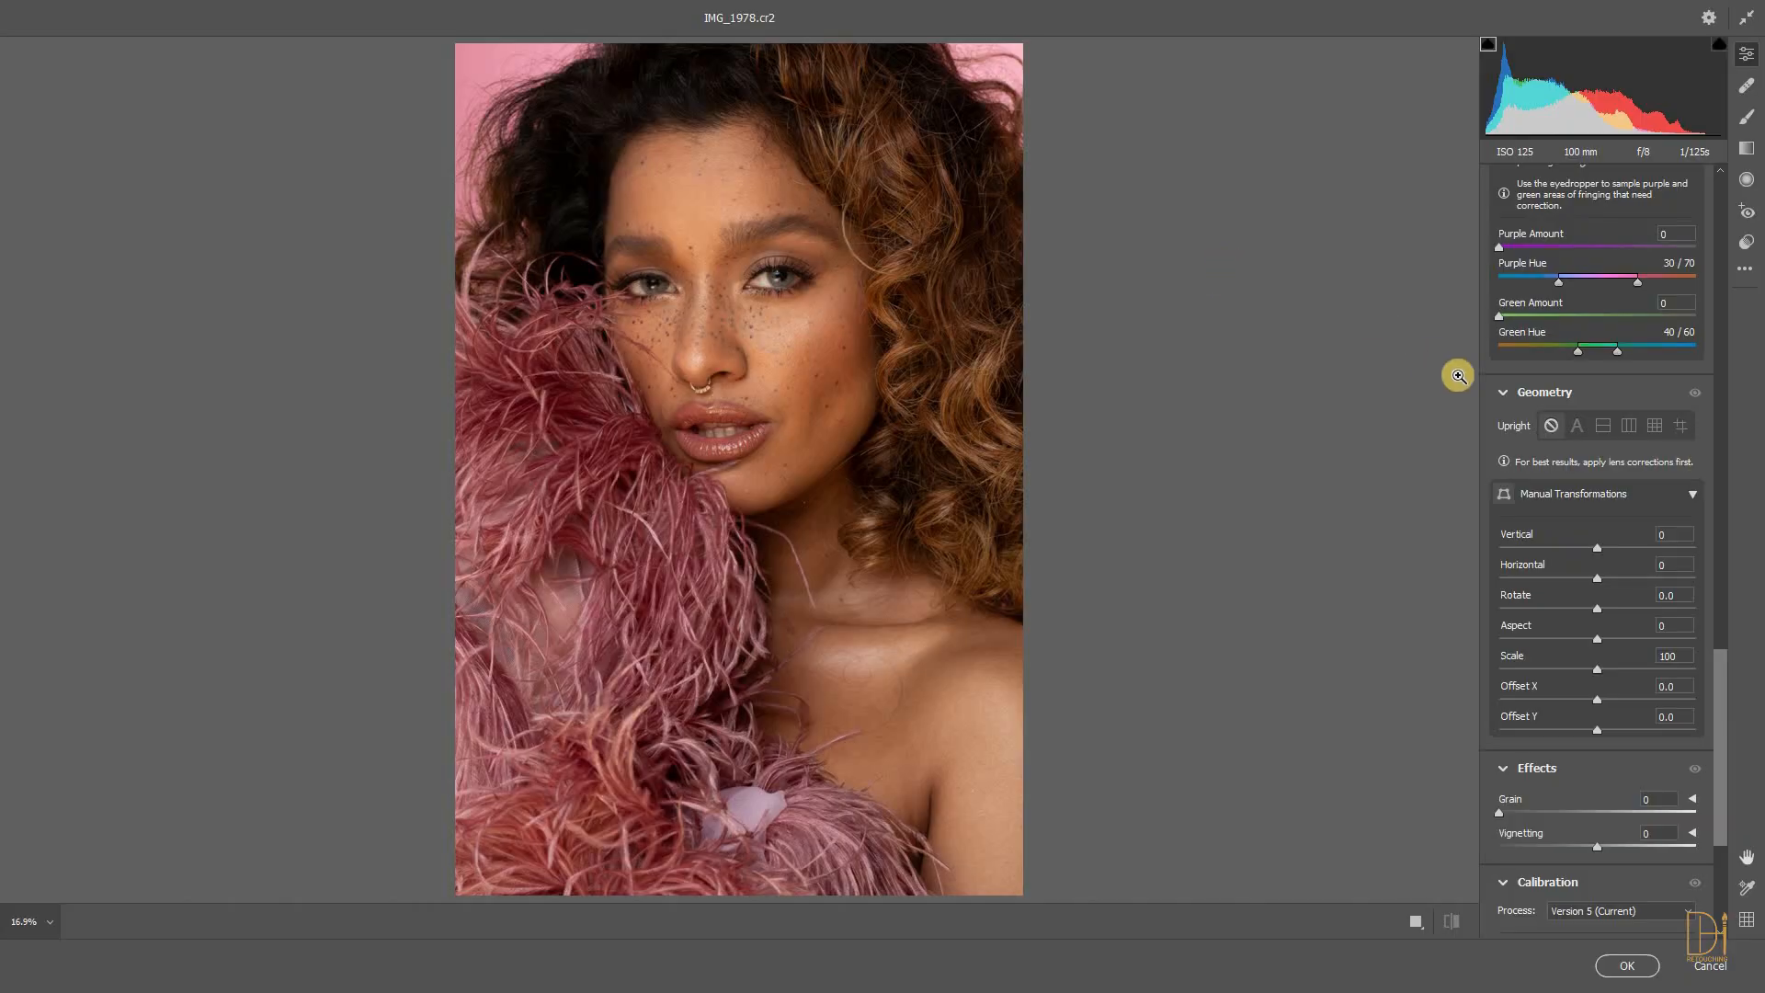
pyautogui.scroll(10, 1655, 368)
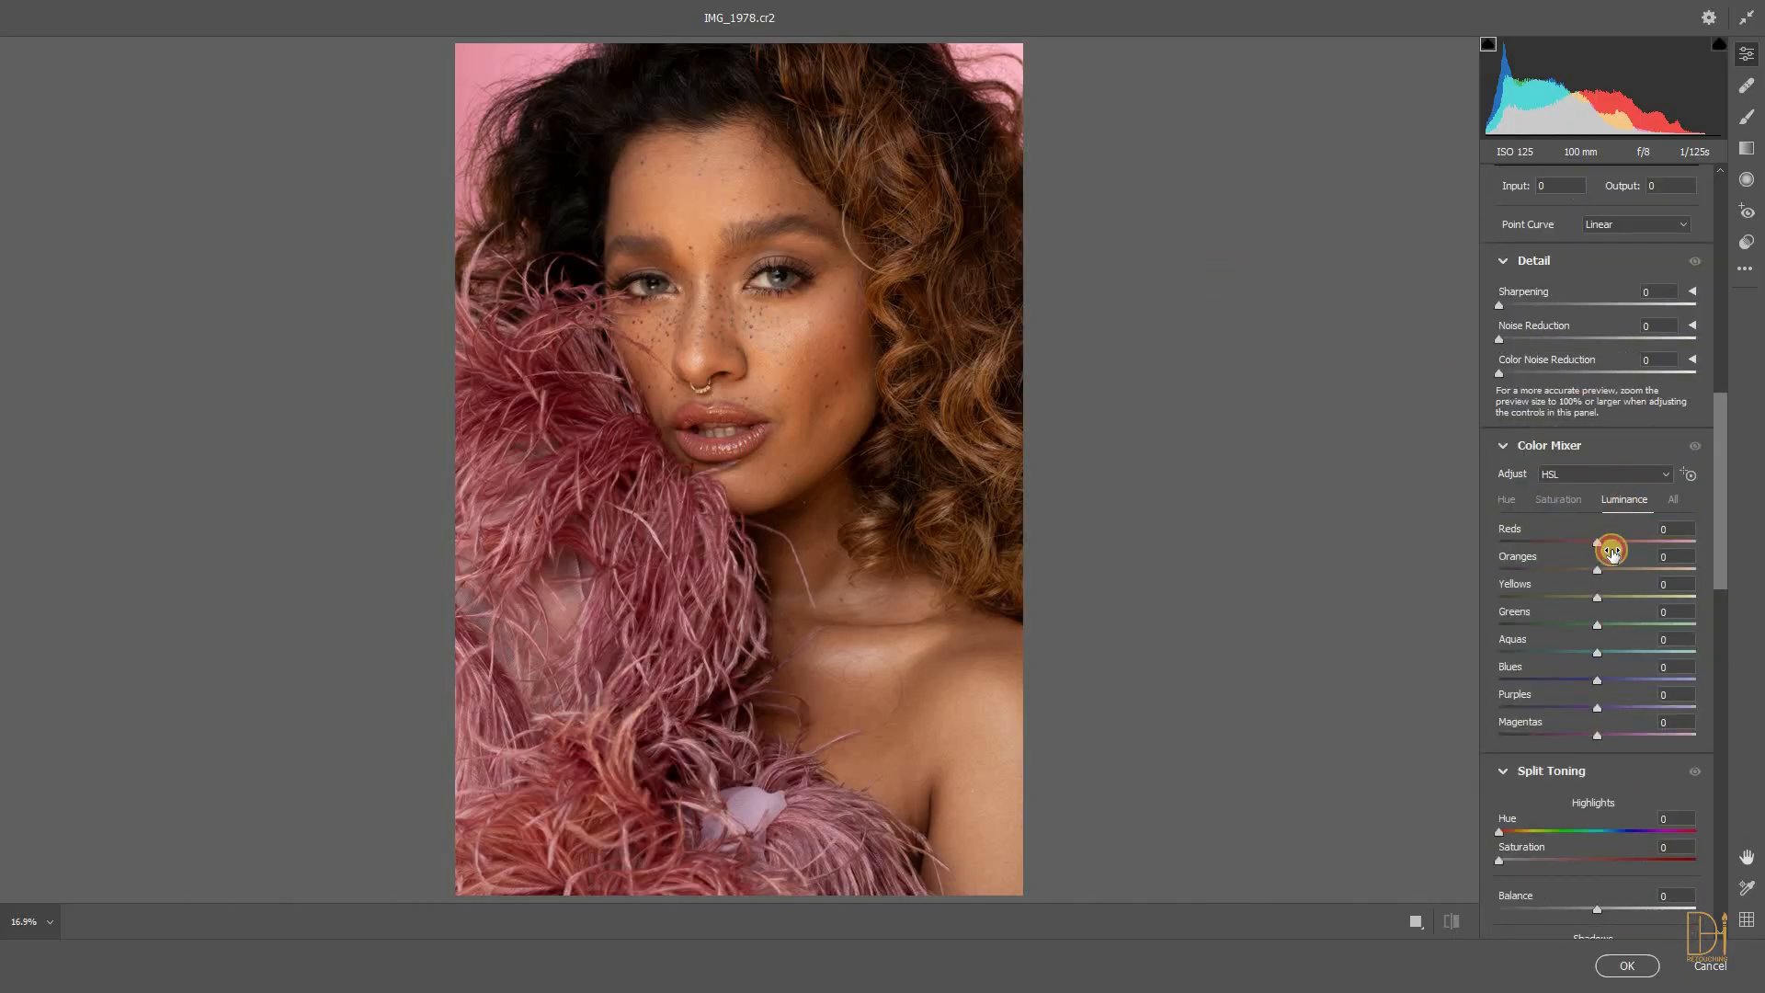
pyautogui.click(1609, 569)
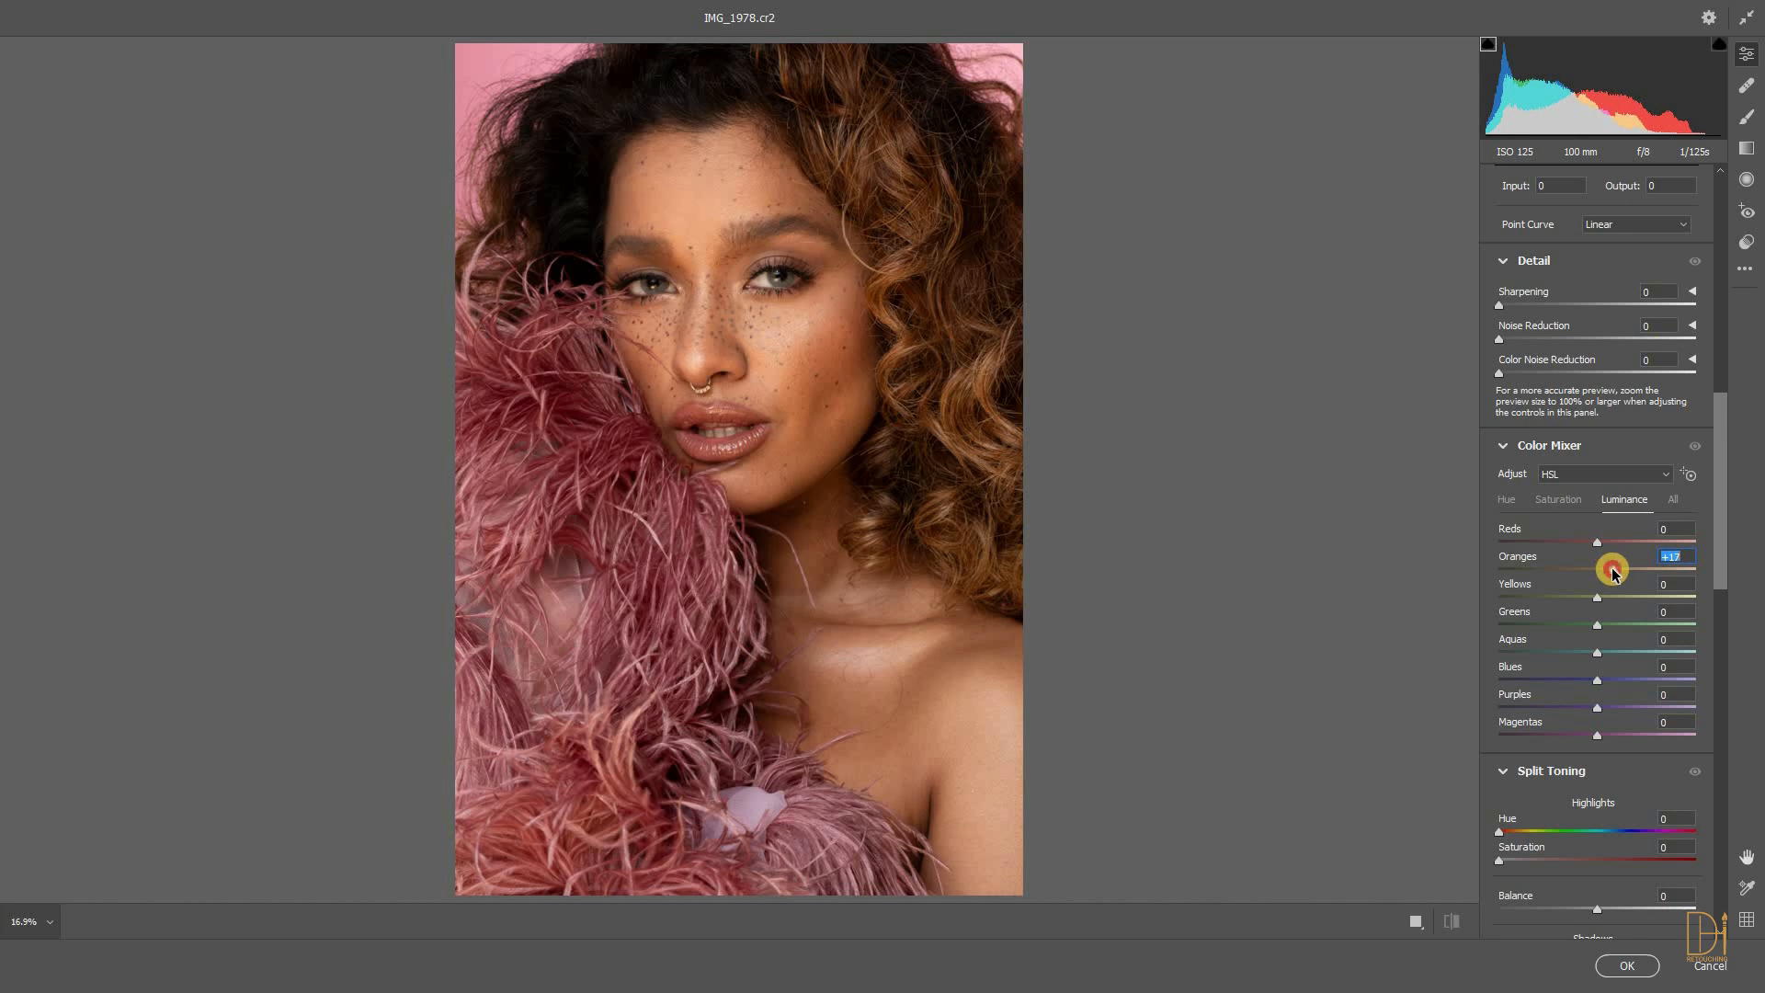
pyautogui.scroll(5, 1609, 487)
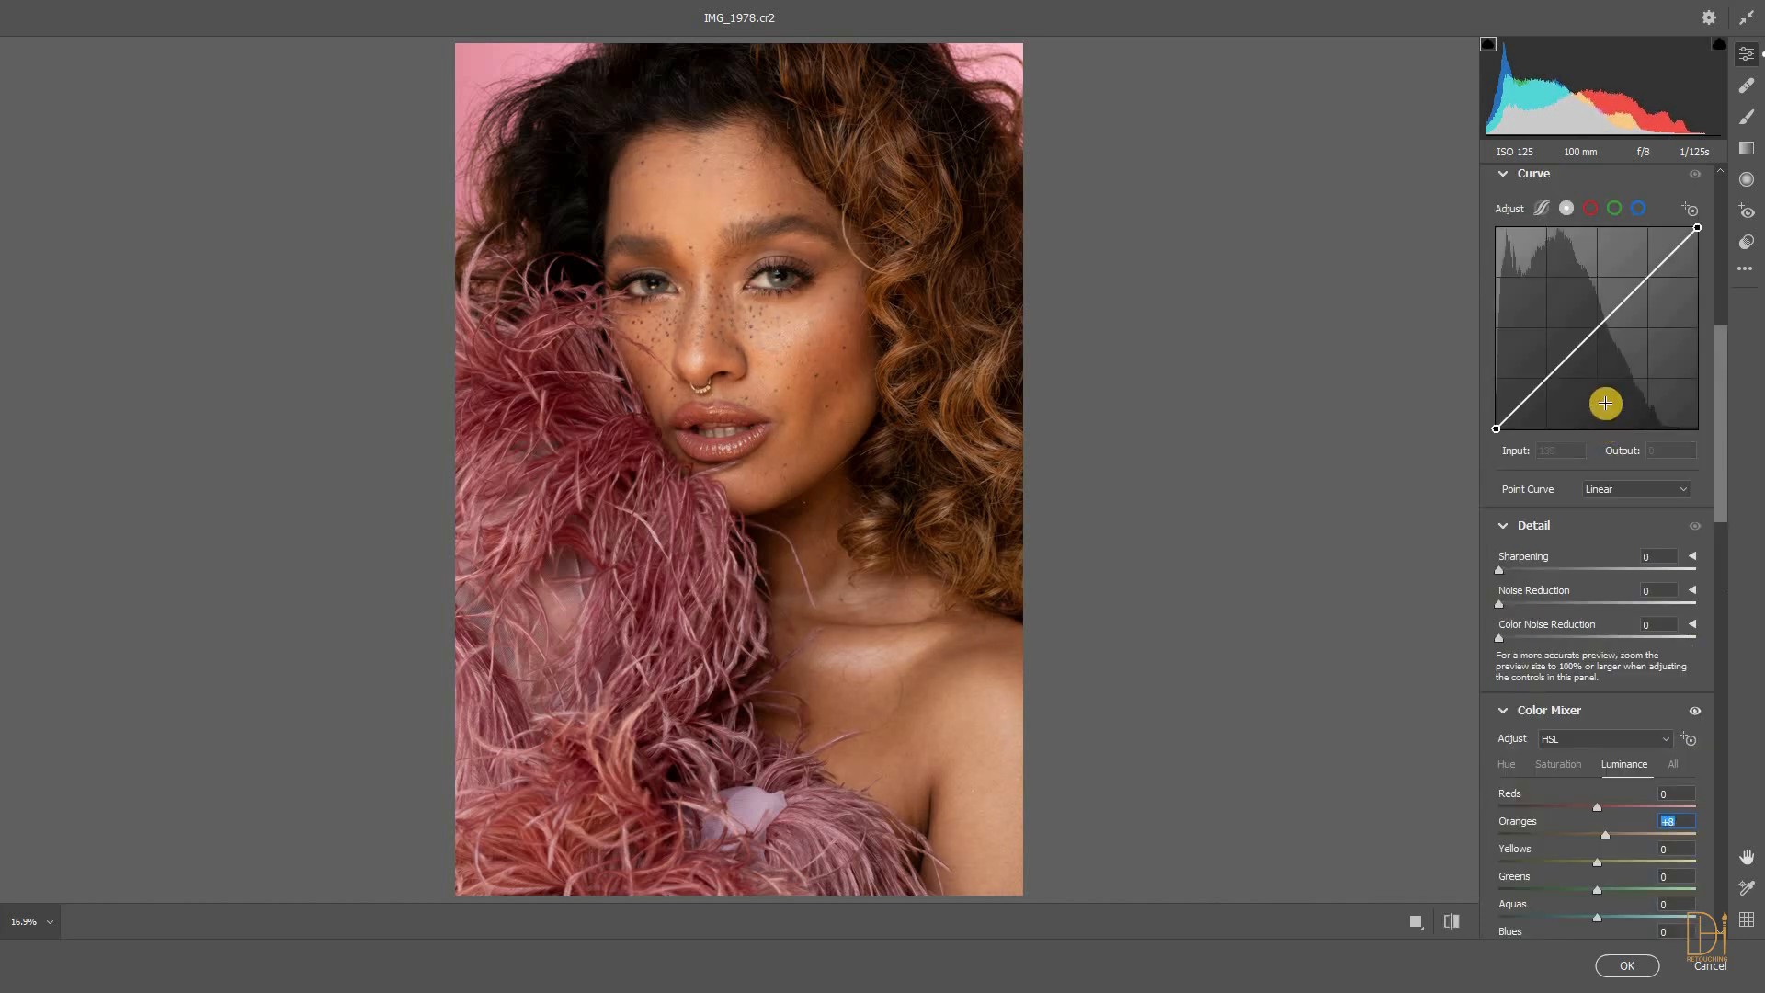
# Set Vibrance to +4, Temperature to -7 and Tint to +8, and apply the Camera Raw adjustments
pyautogui.scroll(5, 1602, 276)
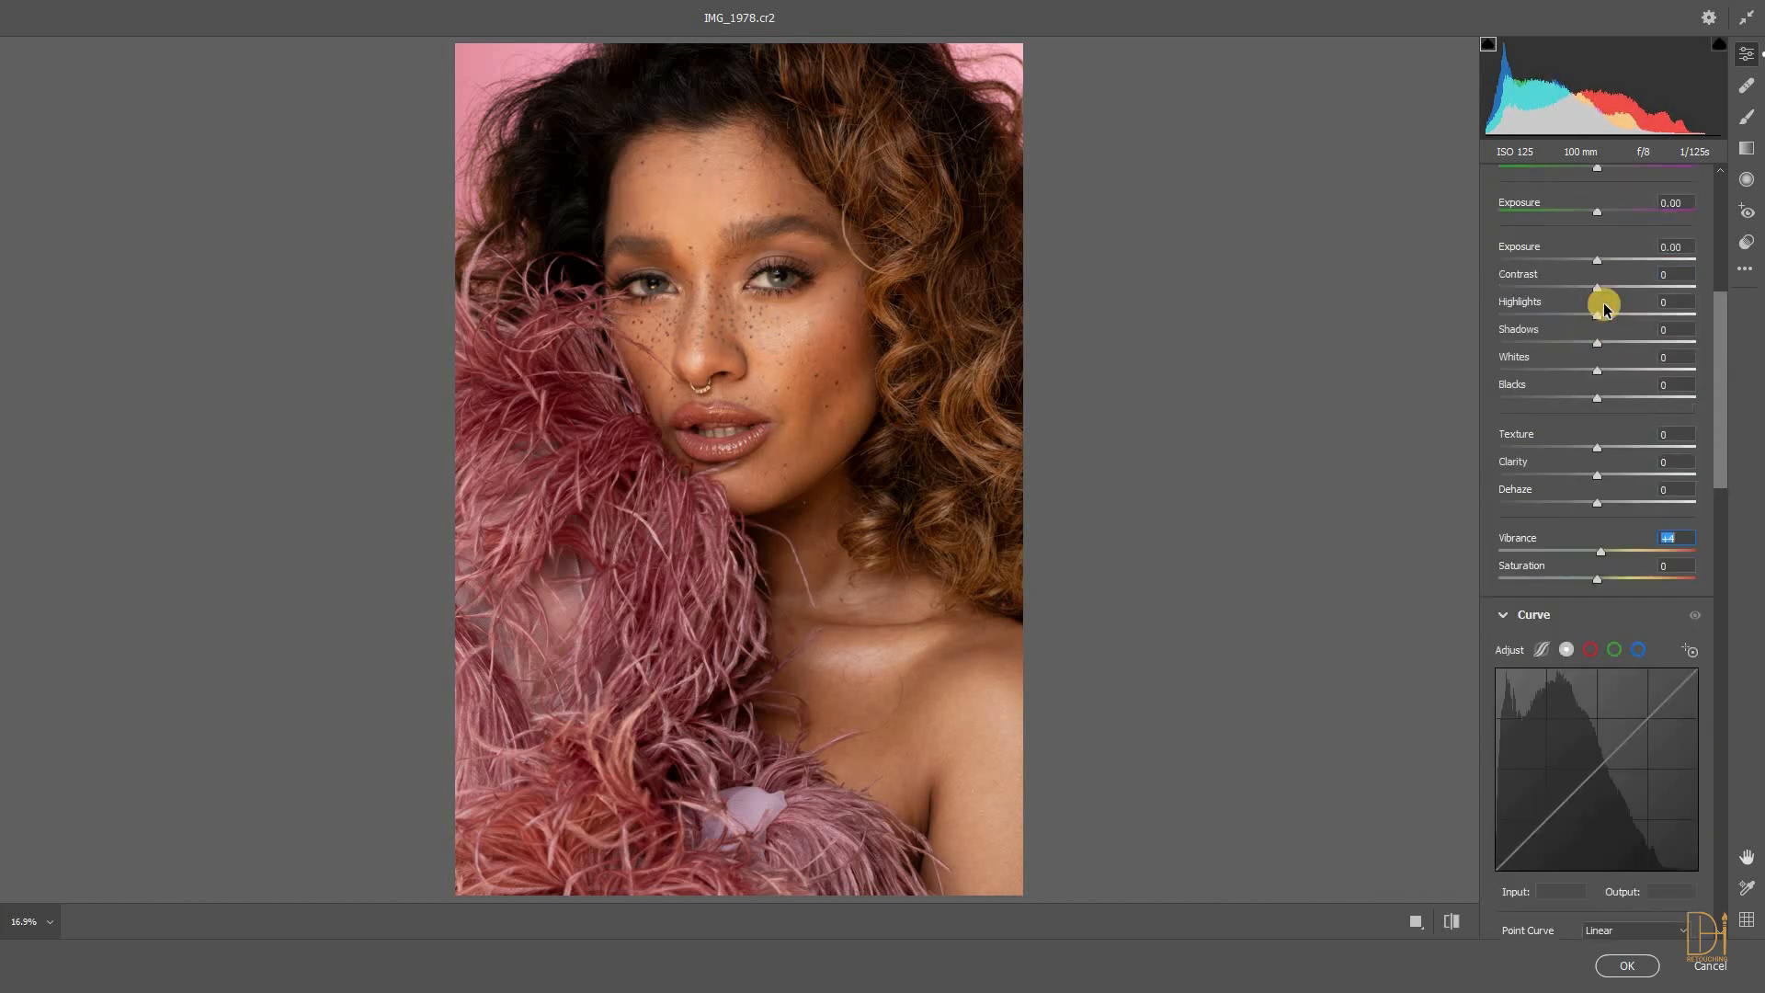
pyautogui.moveTo(1590, 324); pyautogui.dragTo(1599, 402)
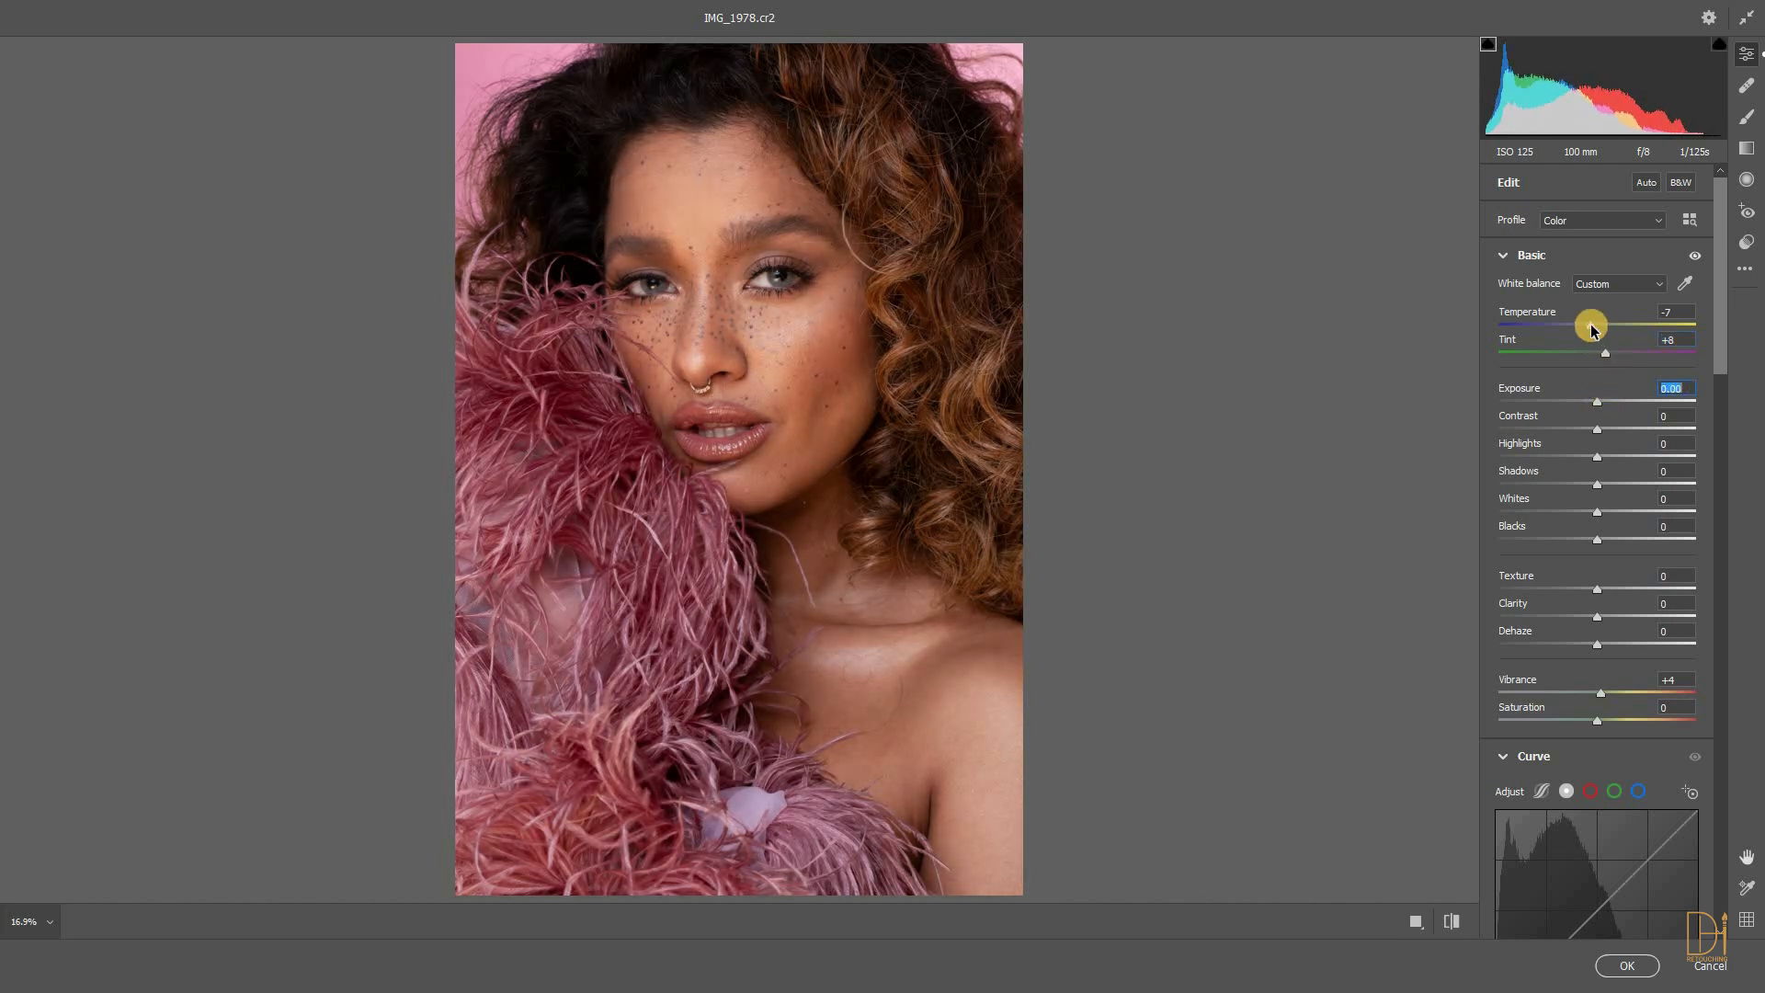
pyautogui.click(1627, 966)
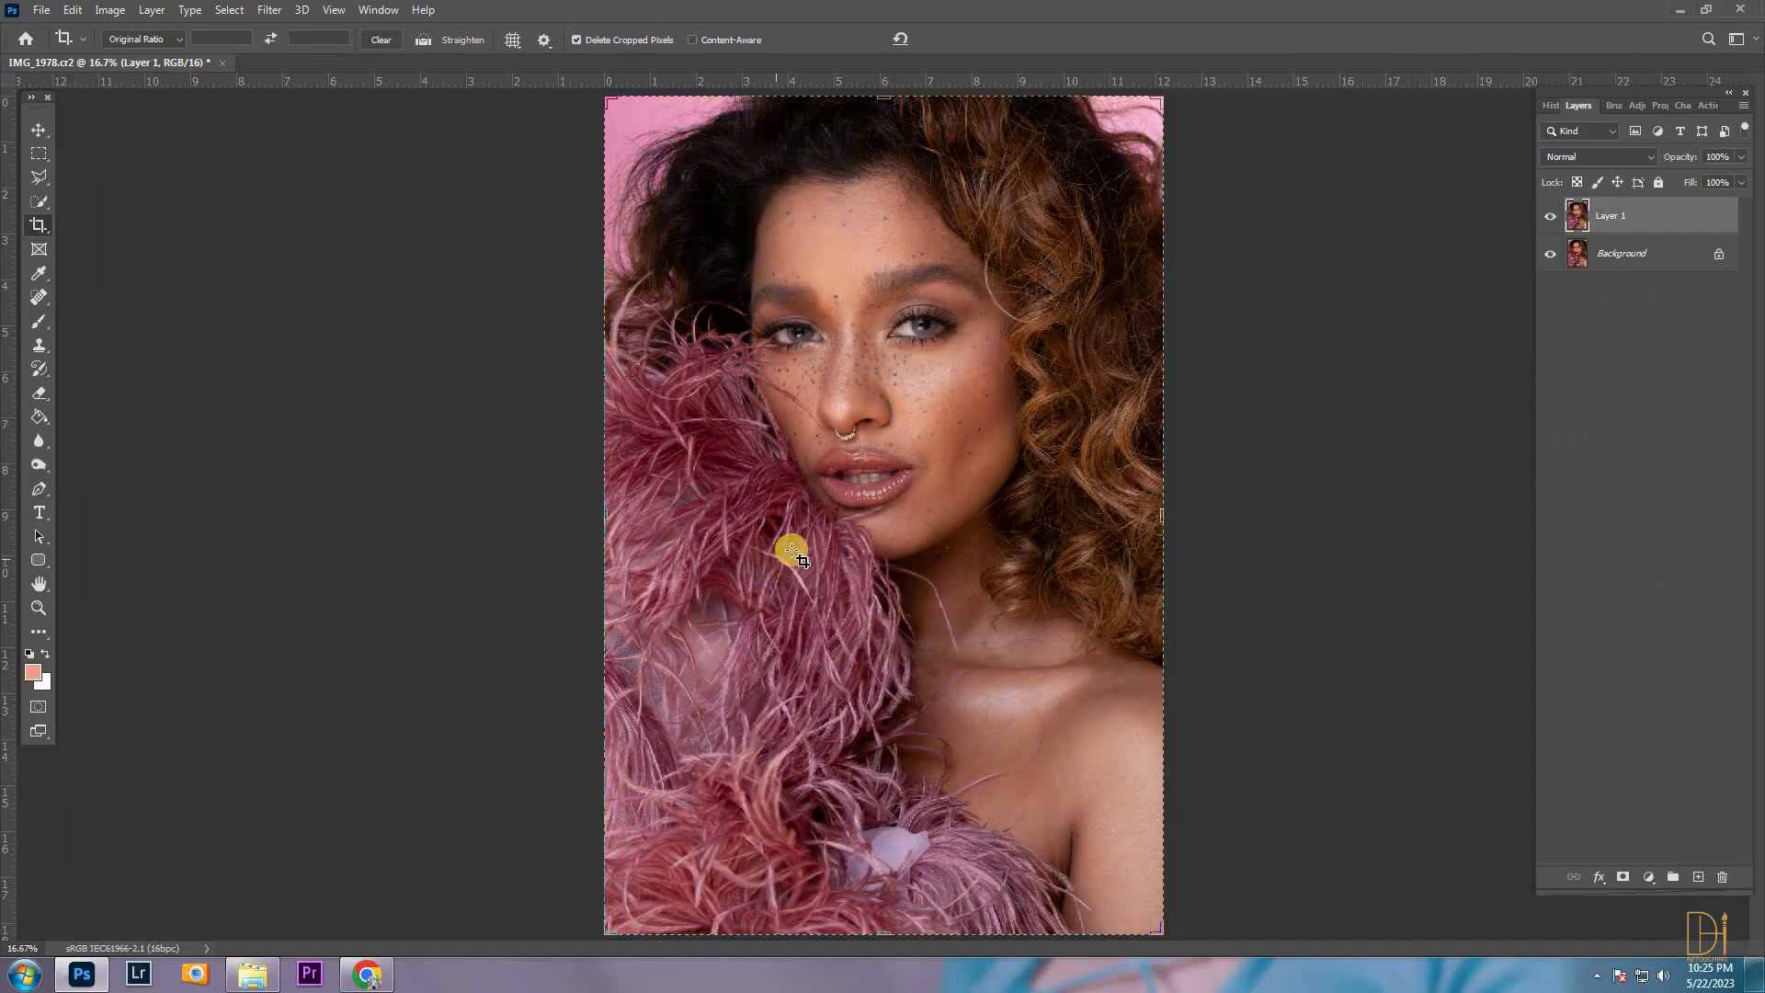
# Choose the Spot Healing Brush Tool and duplicate Layer 1 for the skin cleanup
pyautogui.click(39, 130)
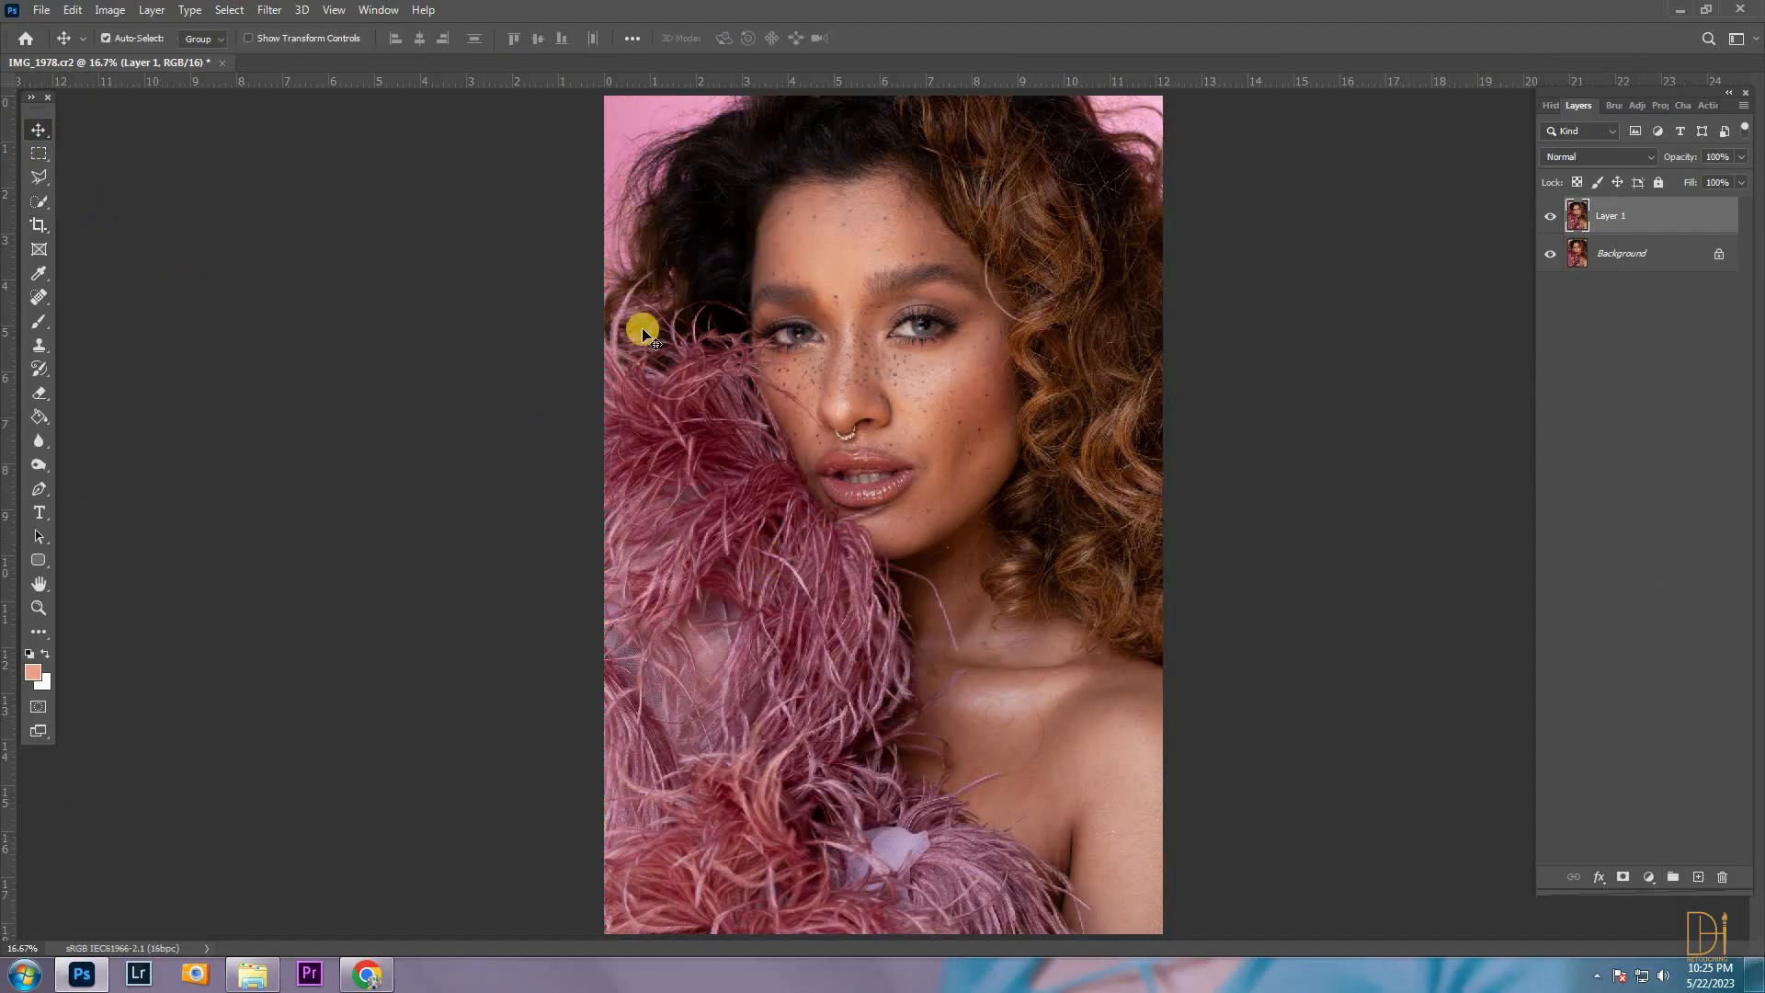
pyautogui.scroll(8, 815, 246)
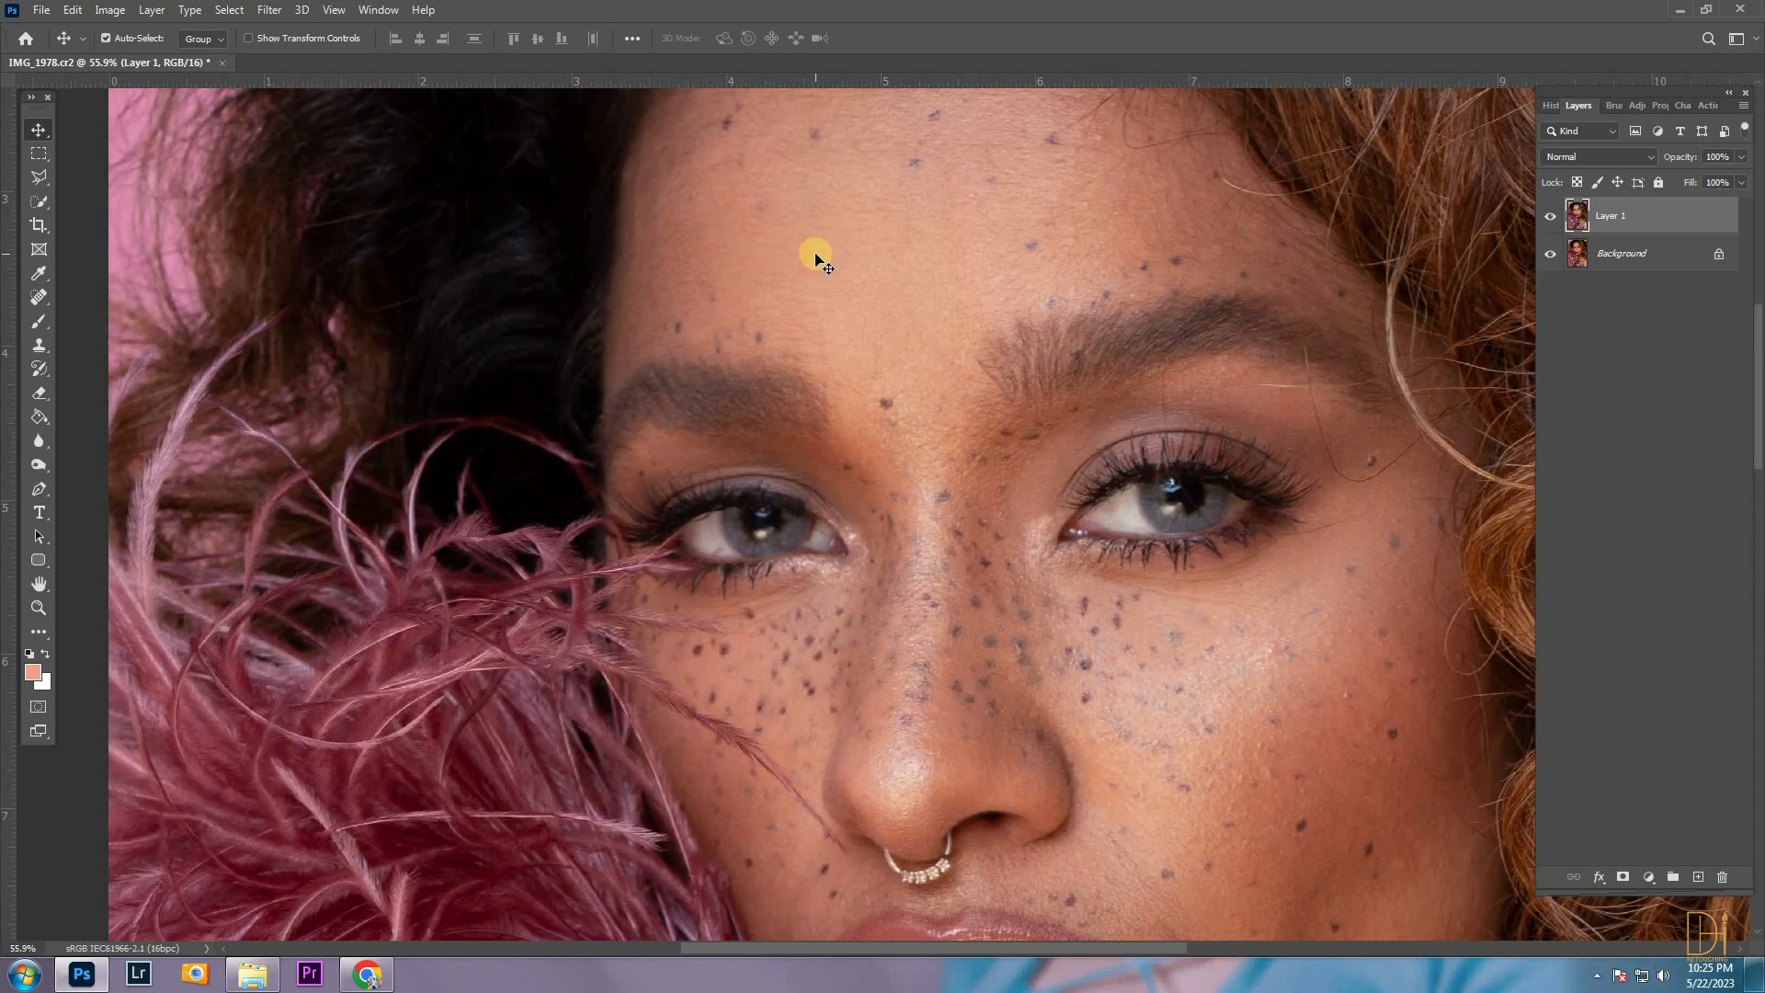
pyautogui.moveTo(1210, 741); pyautogui.dragTo(655, 432)
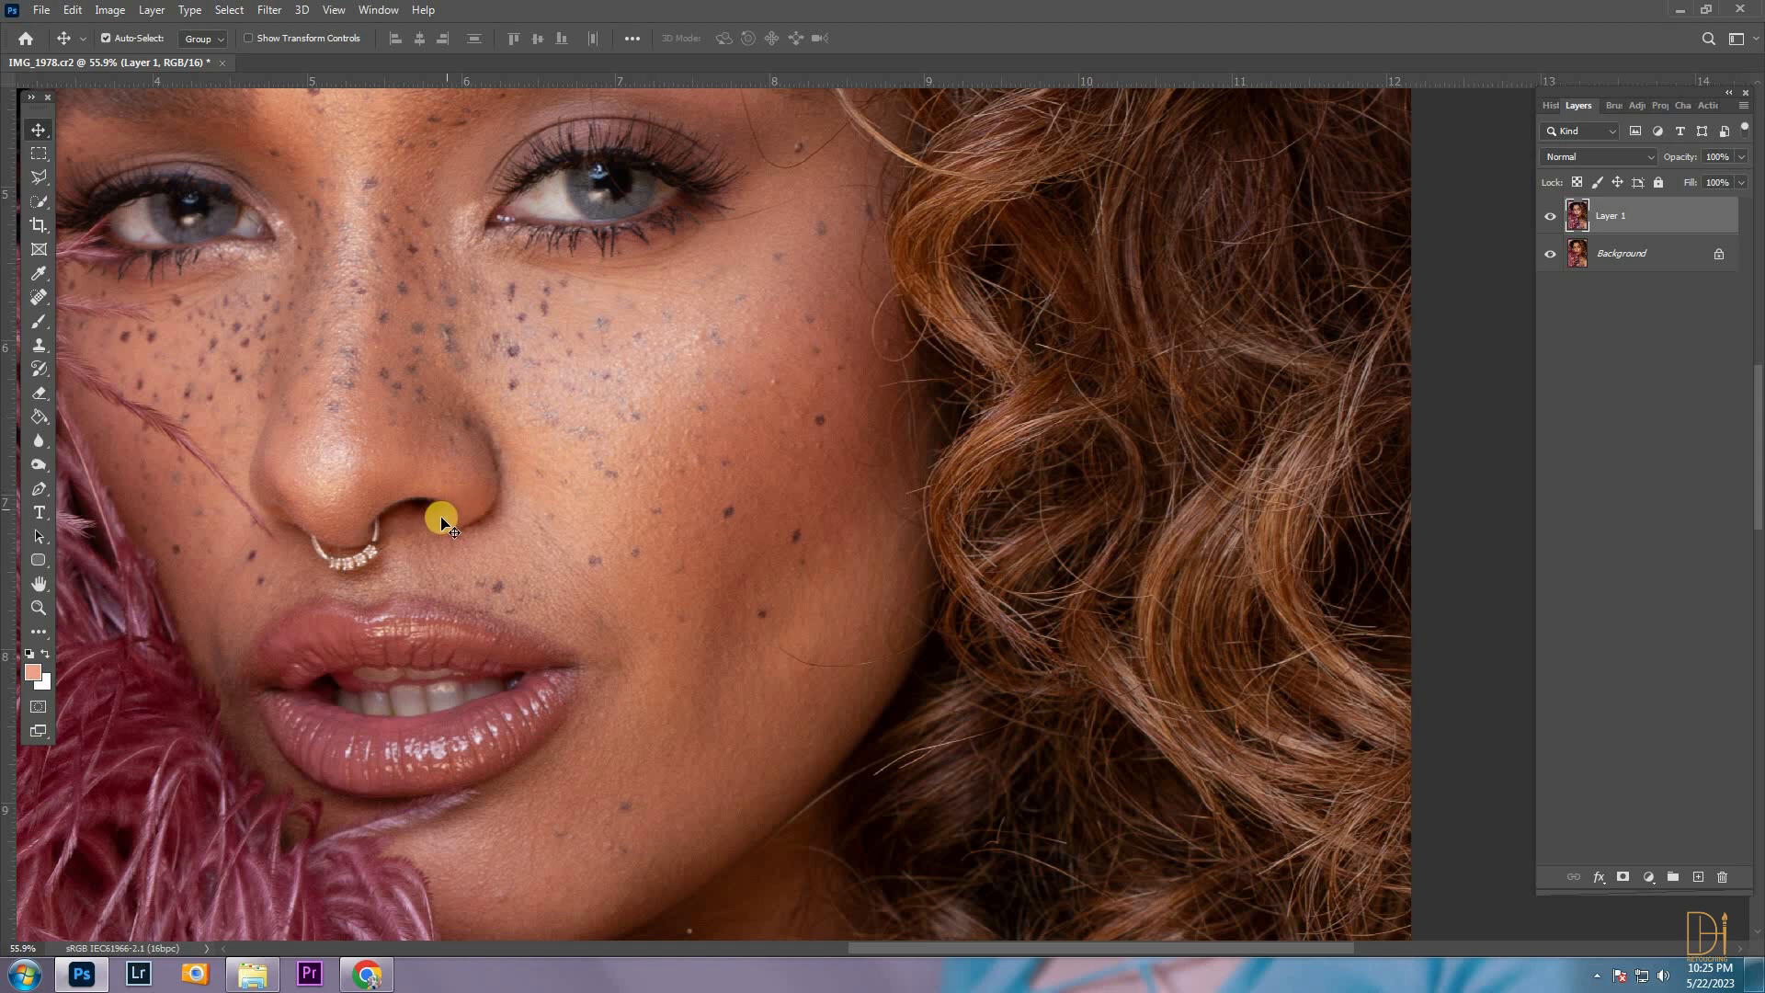
pyautogui.scroll(-2, 441, 512)
pyautogui.click(37, 298)
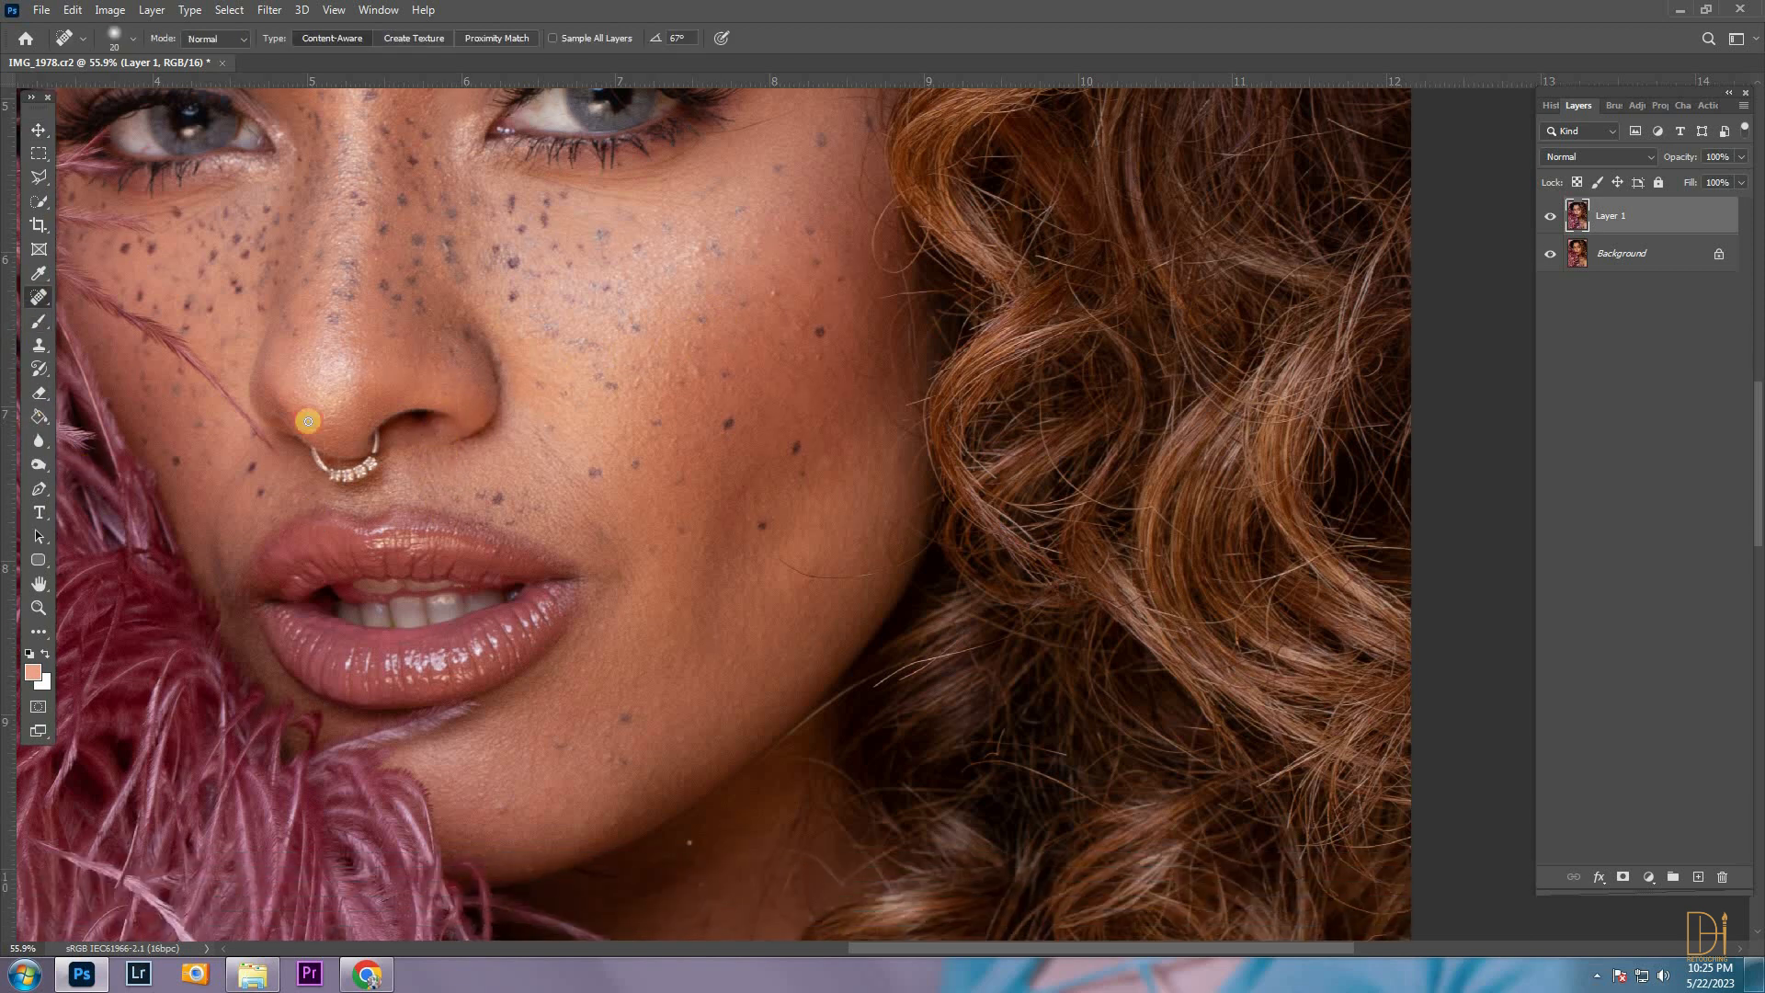
pyautogui.scroll(1, 733, 764)
pyautogui.scroll(1, 719, 779)
pyautogui.hotkey('ctrl', 'j')
# Heal the small light spot on the neck just below the jawline
pyautogui.scroll(1, 690, 887)
pyautogui.moveTo(690, 796); pyautogui.dragTo(678, 642)
pyautogui.click(673, 724)
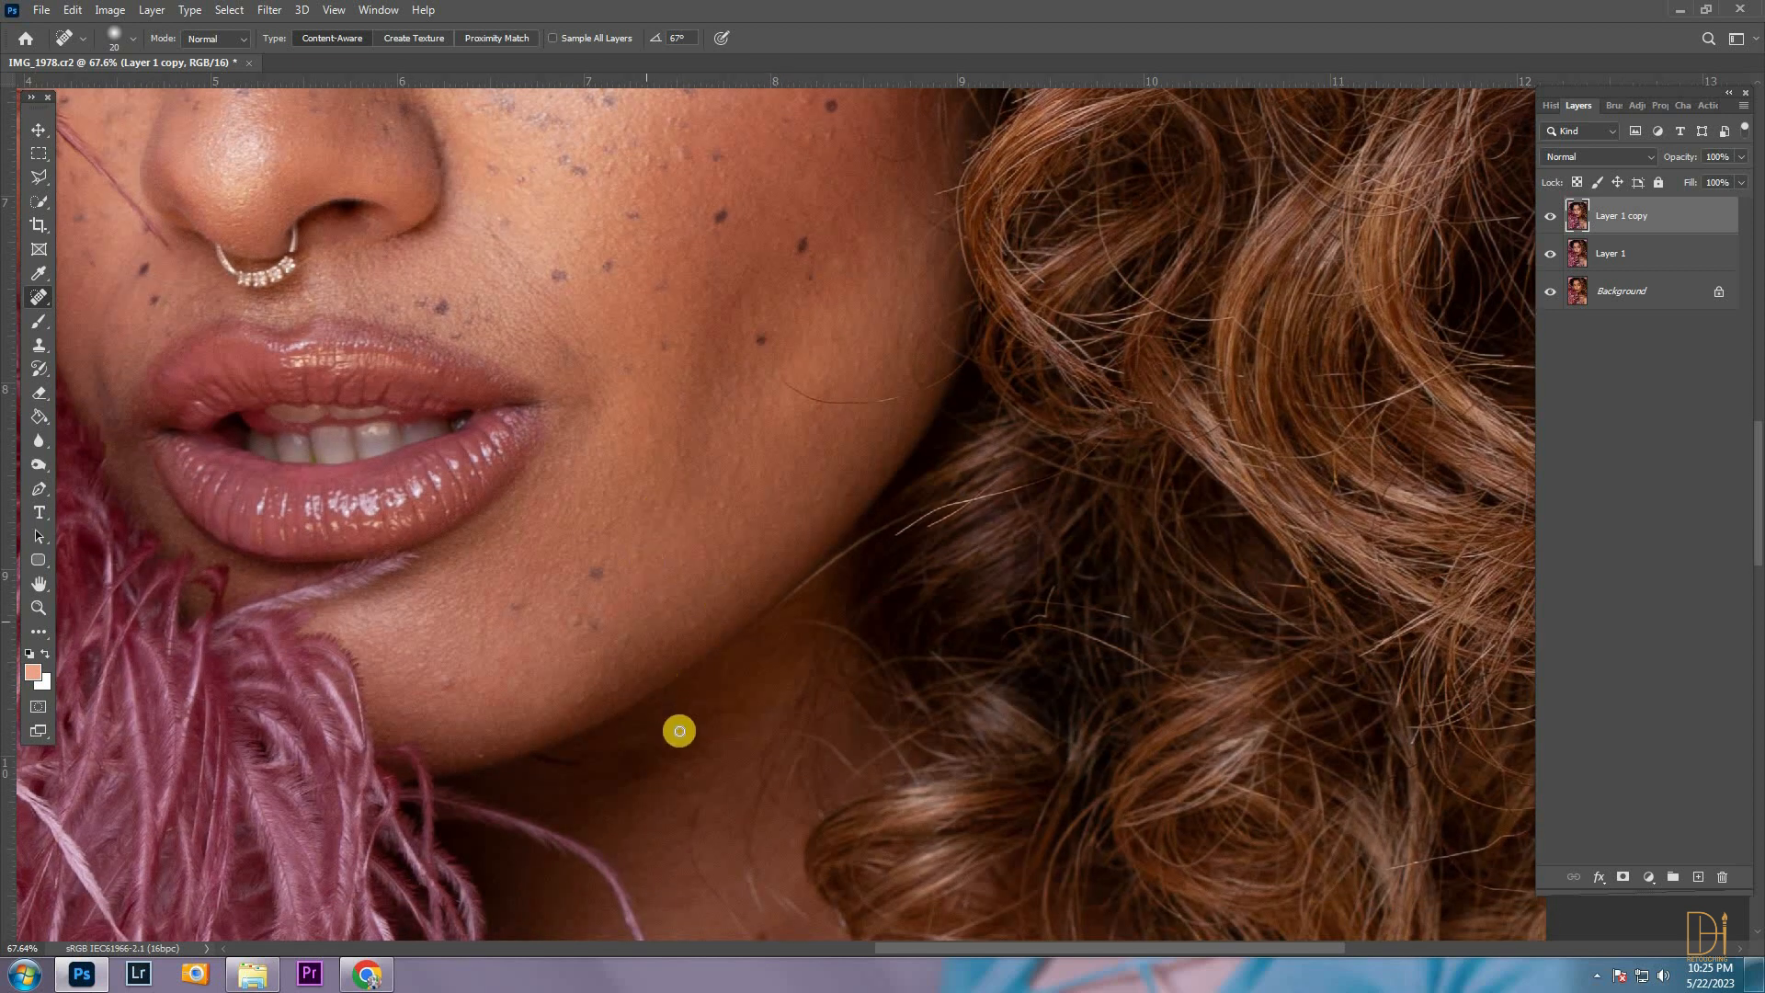
# Heal small blemishes and stray hairs on the forehead above the eyebrows with the Spot Healing Brush
pyautogui.scroll(5, 681, 560)
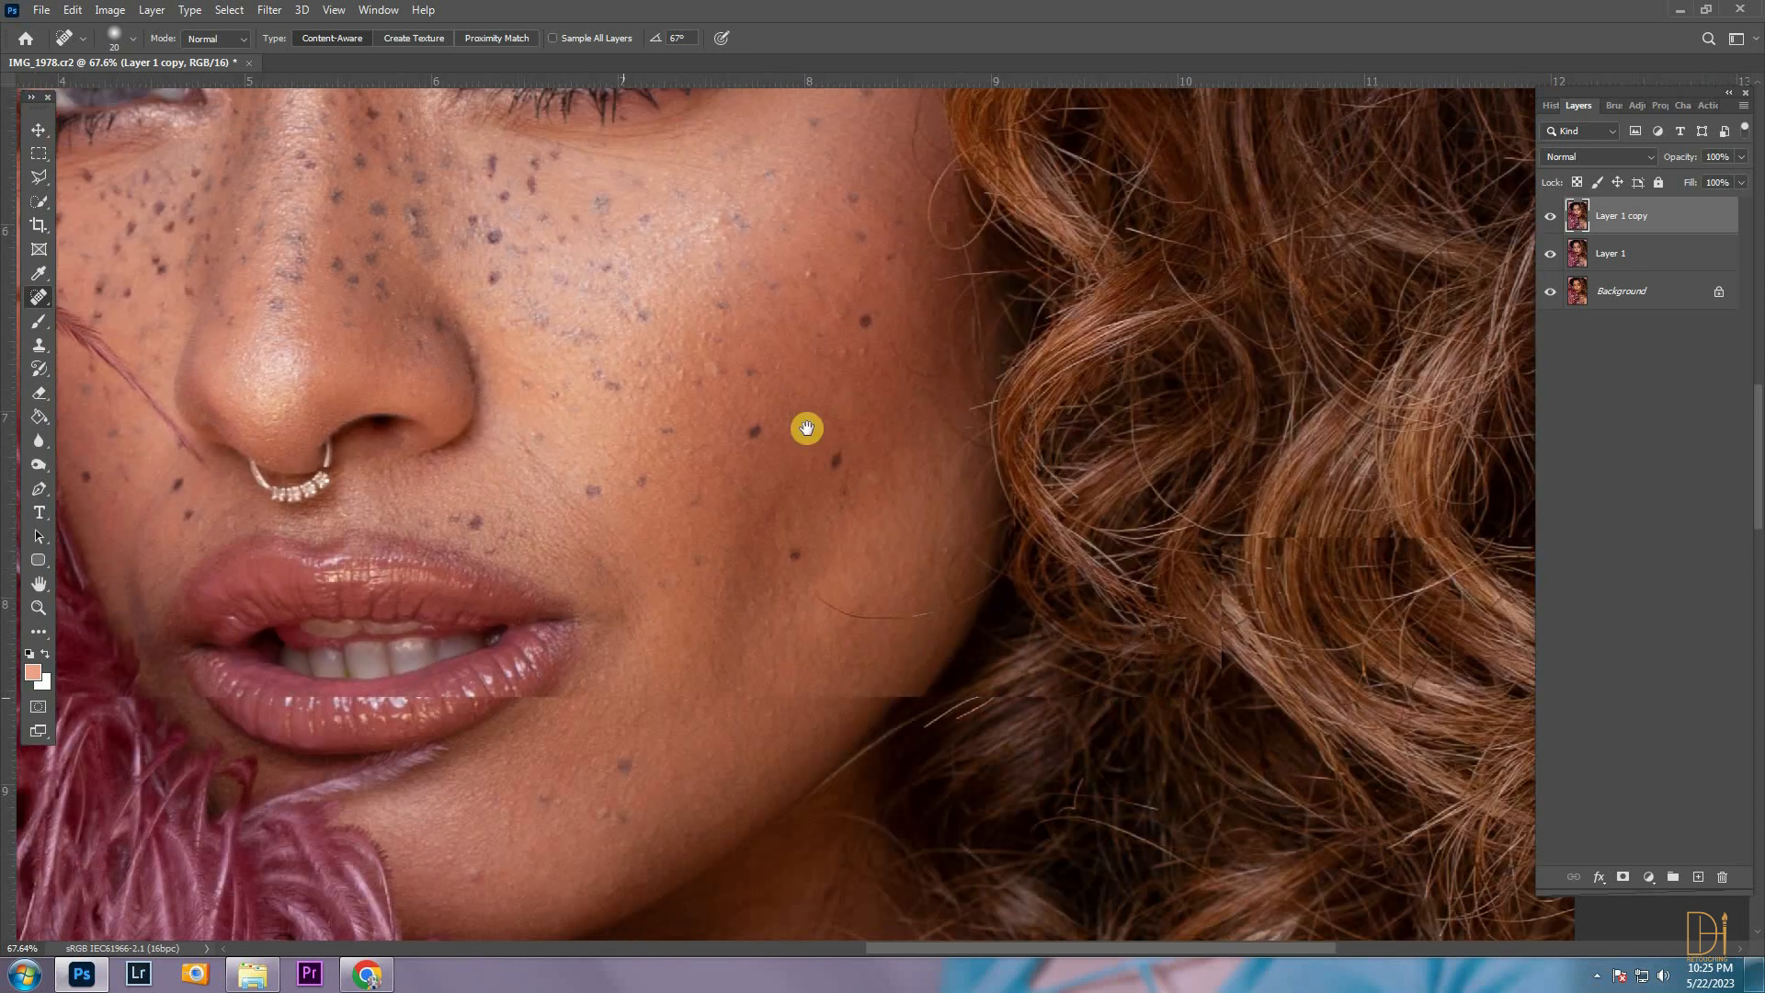
pyautogui.moveTo(403, 241); pyautogui.dragTo(871, 548)
pyautogui.moveTo(1300, 315); pyautogui.dragTo(1206, 410)
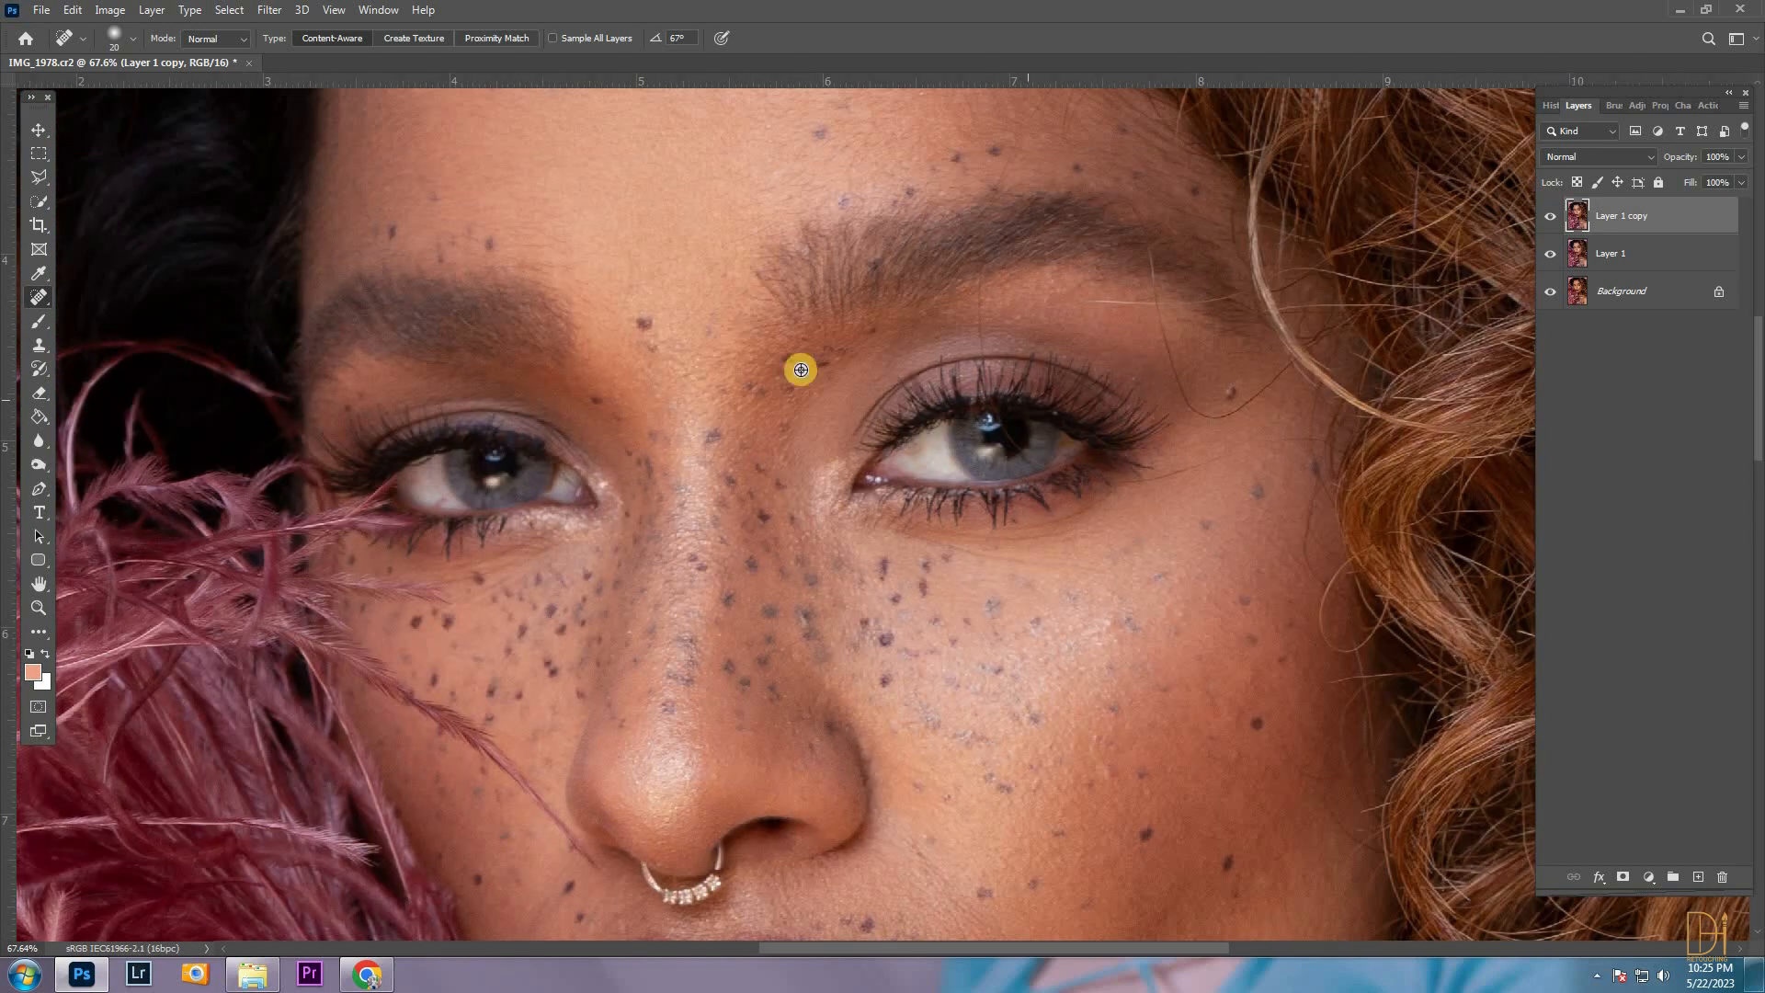
pyautogui.moveTo(631, 301); pyautogui.dragTo(741, 525)
pyautogui.scroll(1, 742, 525)
pyautogui.scroll(4, 741, 525)
pyautogui.click(716, 246)
pyautogui.moveTo(931, 238); pyautogui.dragTo(991, 217)
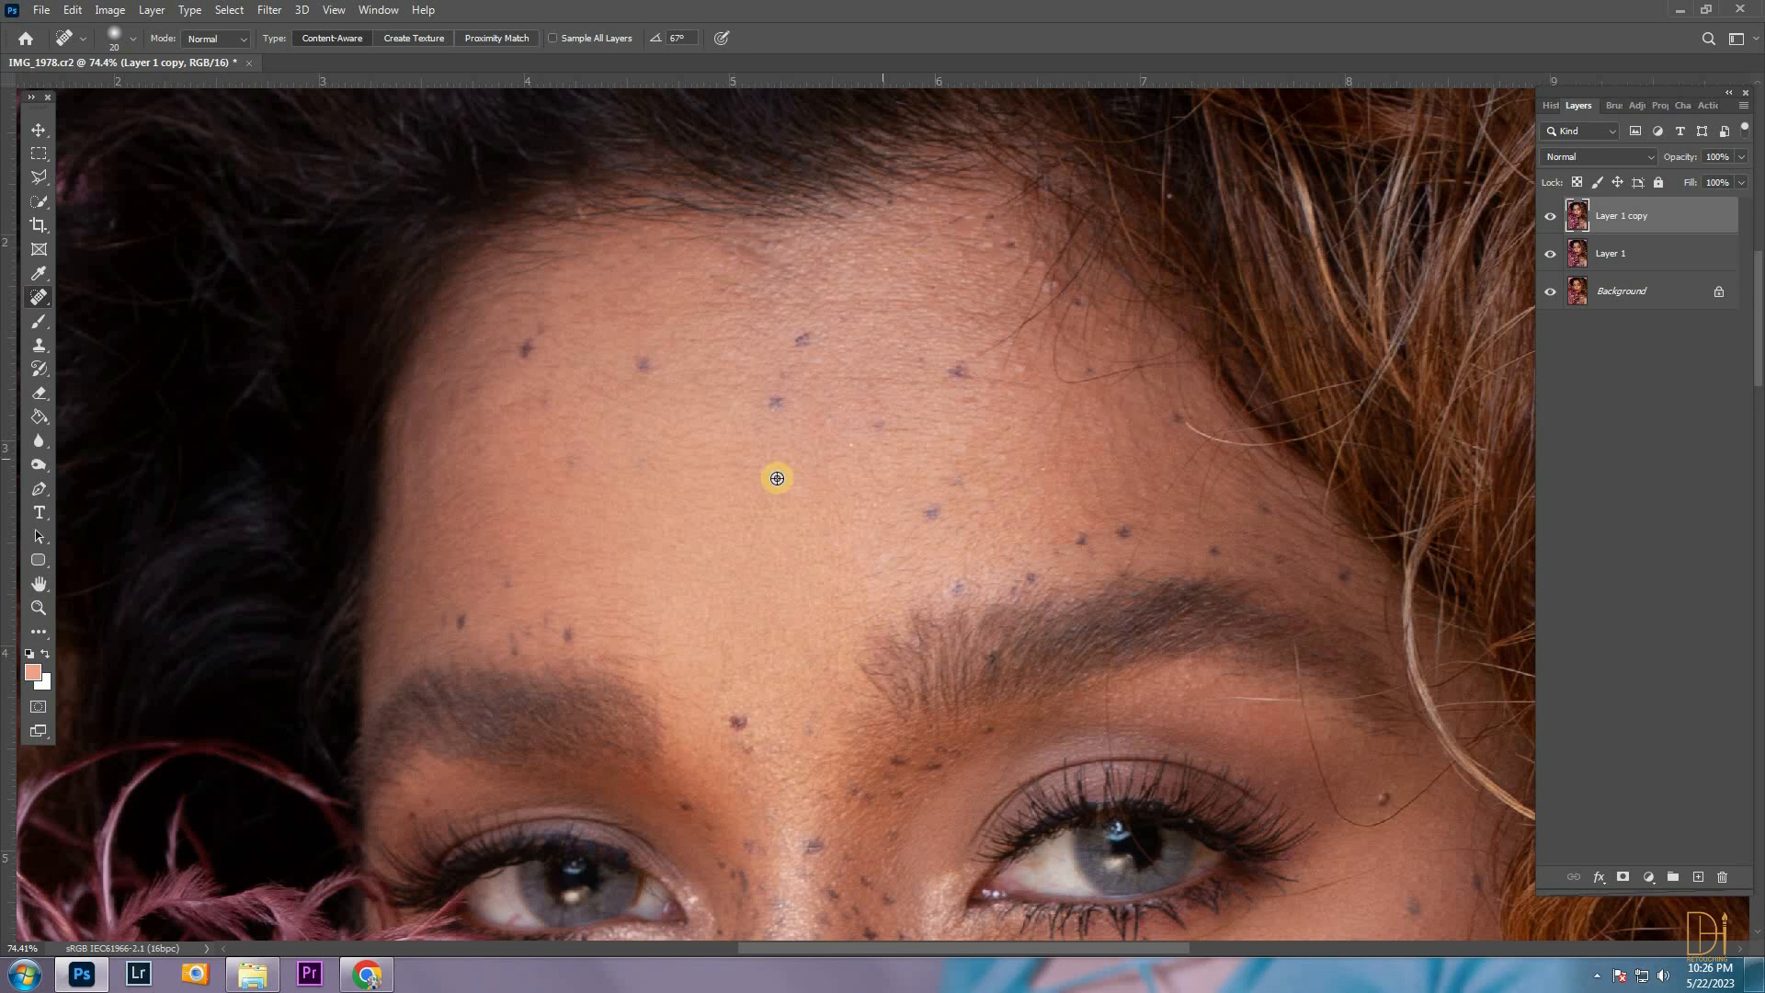
# Paint out the curved stray hairs lying across the chest and collarbone with the Spot Healing Brush
pyautogui.scroll(-9, 766, 480)
pyautogui.moveTo(410, 493); pyautogui.dragTo(243, 209)
pyautogui.moveTo(598, 588); pyautogui.dragTo(547, 226)
pyautogui.scroll(7, 644, 549)
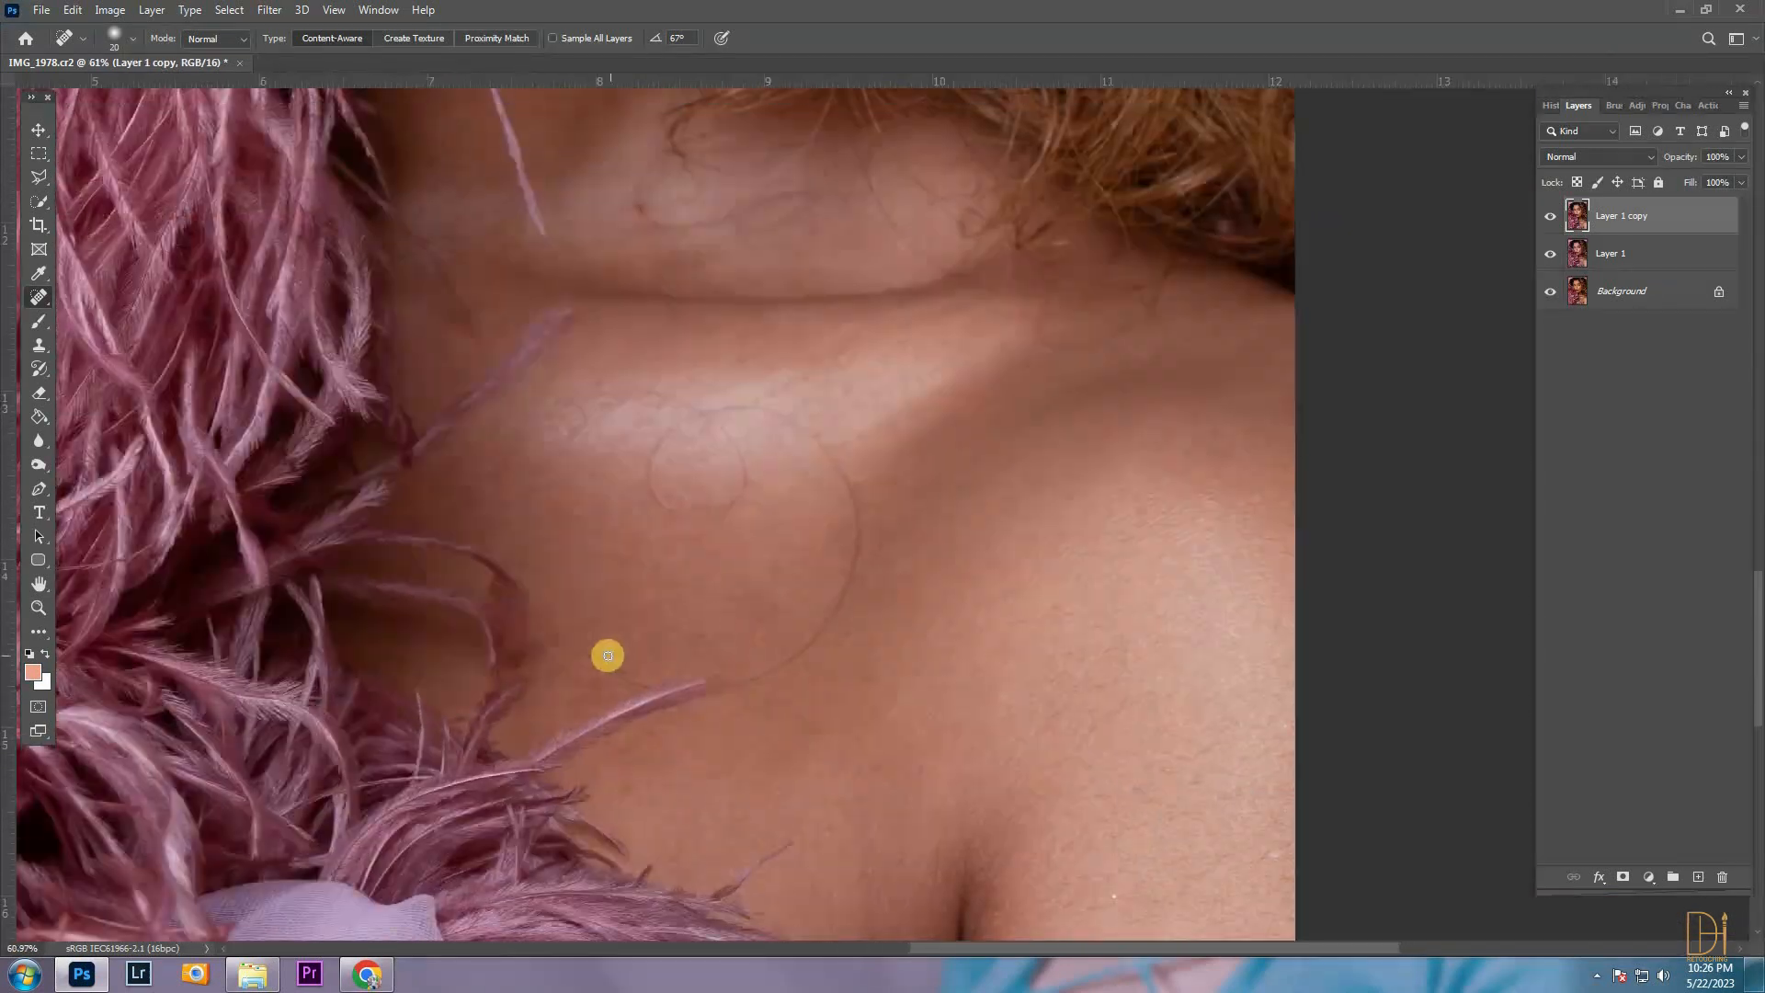
pyautogui.moveTo(584, 650); pyautogui.dragTo(678, 709)
pyautogui.moveTo(805, 704)
pyautogui.mouseDown()
pyautogui.moveTo(874, 677)
pyautogui.moveTo(1023, 425)
pyautogui.mouseUp()
pyautogui.moveTo(832, 274)
pyautogui.mouseDown()
pyautogui.moveTo(792, 410)
pyautogui.moveTo(808, 256)
pyautogui.moveTo(957, 307)
pyautogui.moveTo(961, 616)
pyautogui.mouseUp()
pyautogui.moveTo(585, 217); pyautogui.dragTo(767, 262)
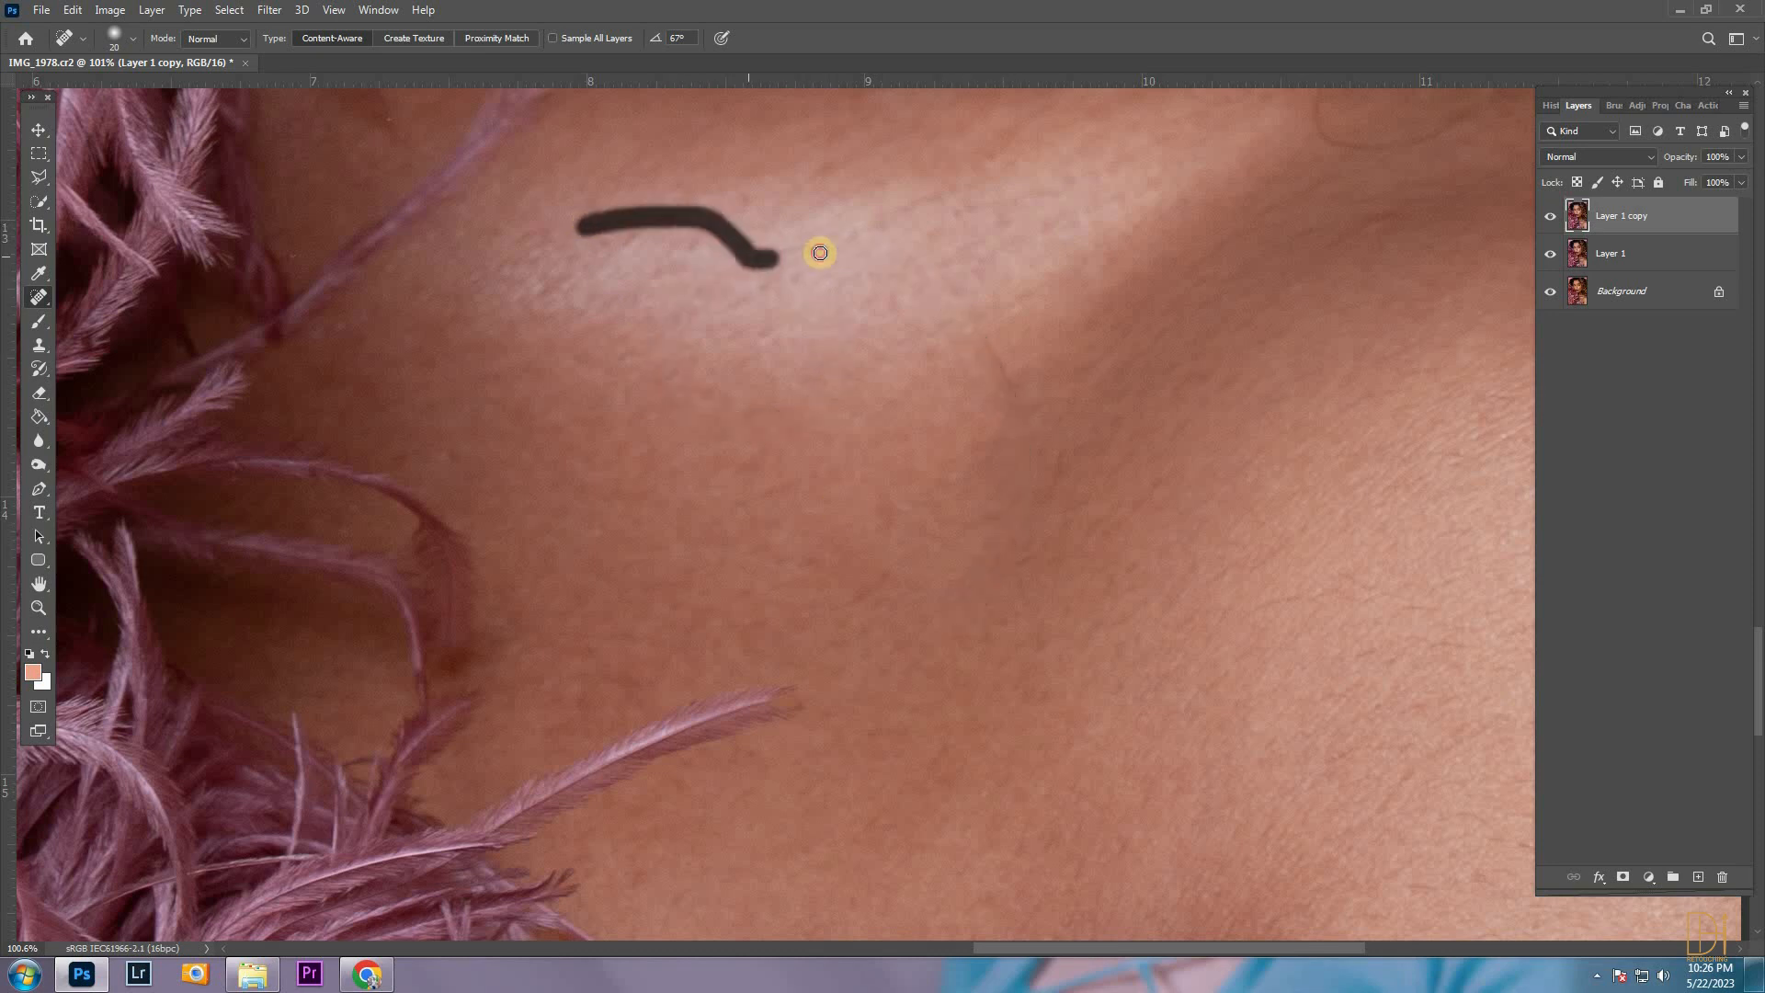
pyautogui.moveTo(1071, 463); pyautogui.dragTo(1036, 571)
# Heal the fine stray hair on the lower cheek near the jaw
pyautogui.scroll(-3, 860, 538)
pyautogui.scroll(2, 860, 538)
pyautogui.scroll(-2, 1021, 490)
pyautogui.moveTo(421, 184); pyautogui.dragTo(548, 800)
pyautogui.scroll(2, 580, 699)
pyautogui.moveTo(533, 481)
pyautogui.mouseDown()
pyautogui.moveTo(753, 694)
pyautogui.moveTo(699, 809)
pyautogui.mouseUp()
pyautogui.scroll(1, 777, 681)
pyautogui.moveTo(777, 682); pyautogui.dragTo(908, 707)
pyautogui.moveTo(812, 414); pyautogui.dragTo(781, 717)
pyautogui.scroll(-4, 715, 521)
pyautogui.scroll(3, 634, 406)
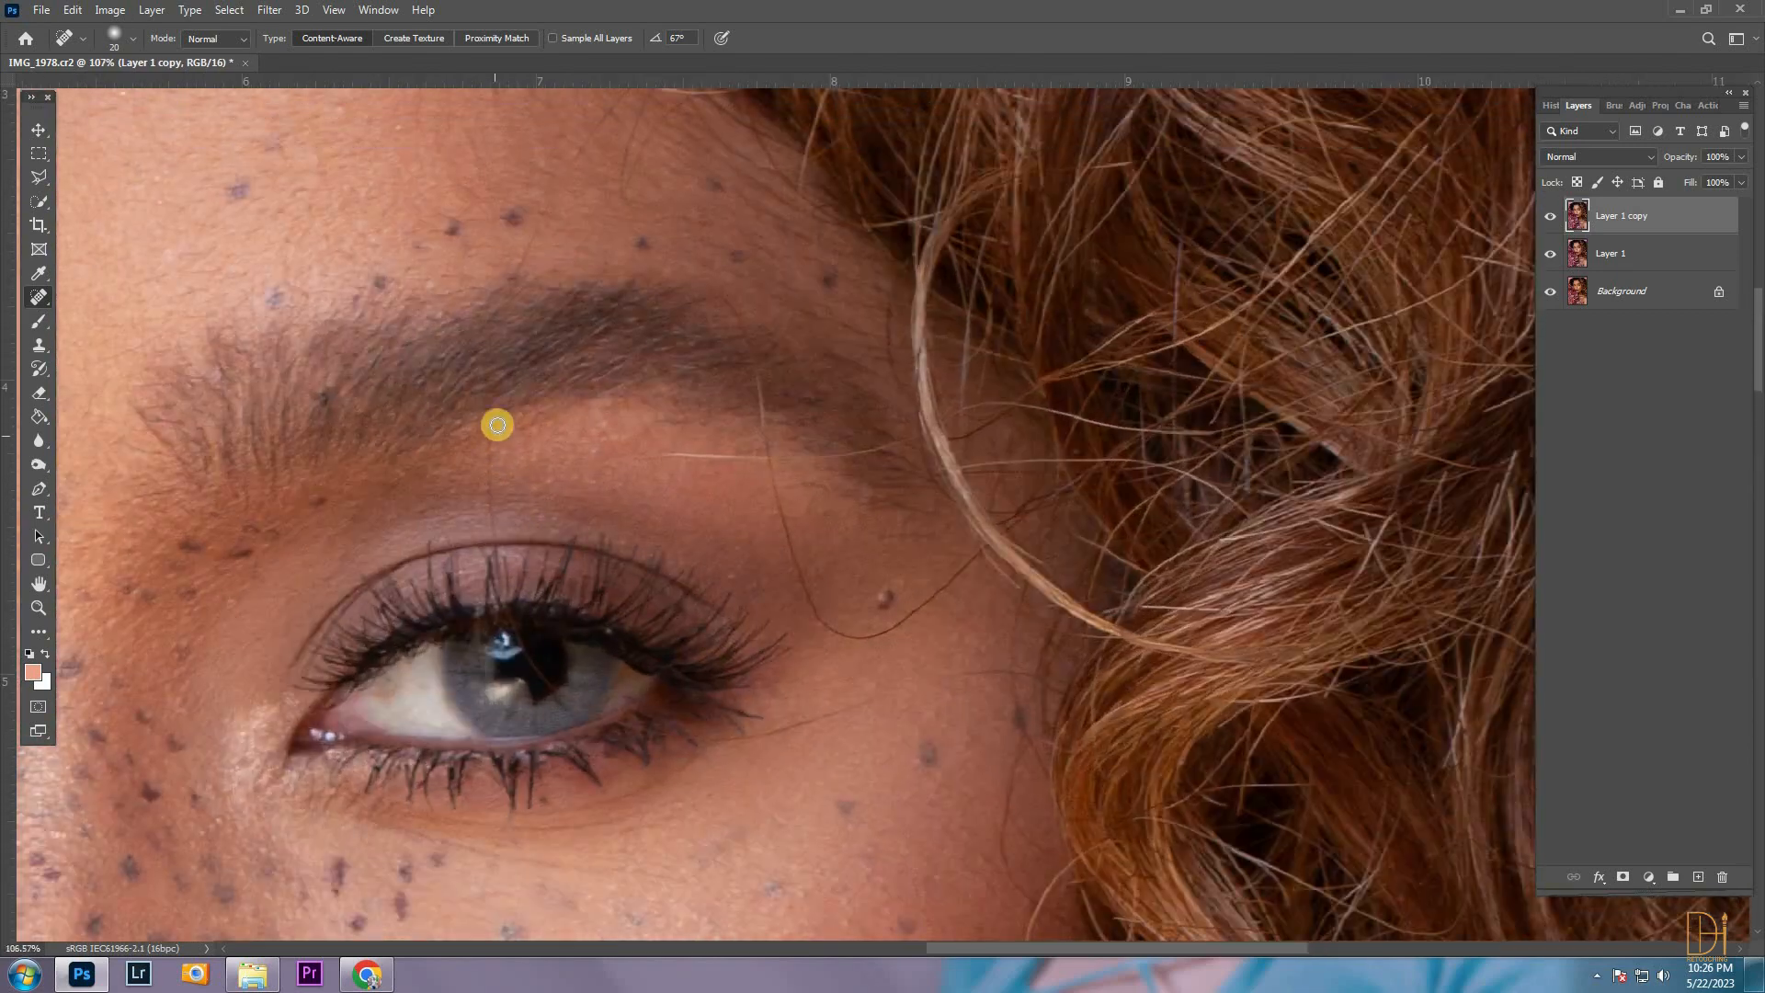
# Remove the light and dark stray hairs crossing the skin between the eyebrow and the eye's outer corner
pyautogui.scroll(-3, 496, 421)
pyautogui.scroll(4, 610, 441)
pyautogui.moveTo(448, 461)
pyautogui.mouseDown()
pyautogui.moveTo(646, 468)
pyautogui.moveTo(654, 521)
pyautogui.moveTo(757, 650)
pyautogui.moveTo(882, 564)
pyautogui.mouseUp()
pyautogui.moveTo(634, 456); pyautogui.dragTo(800, 438)
pyautogui.moveTo(630, 366); pyautogui.dragTo(637, 419)
pyautogui.moveTo(318, 428); pyautogui.dragTo(324, 593)
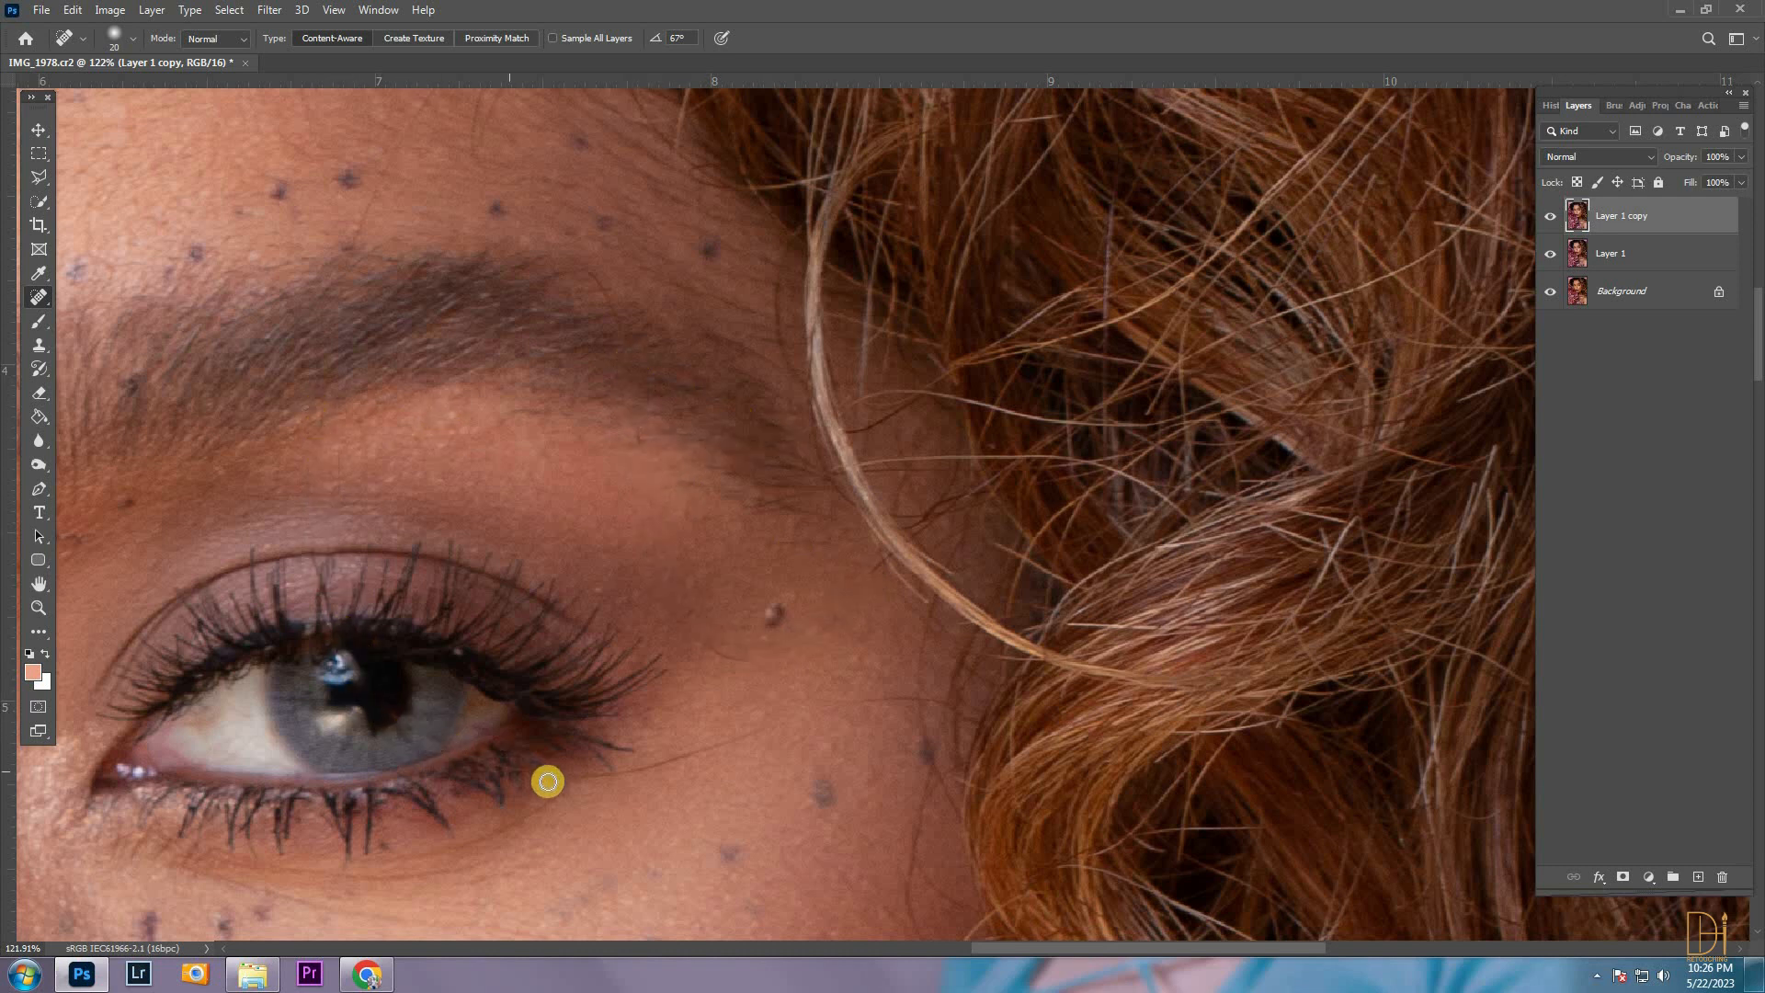
# Heal the stray hair running from the forehead down across the eyebrow
pyautogui.moveTo(461, 345); pyautogui.dragTo(567, 701)
pyautogui.moveTo(570, 408)
pyautogui.mouseDown()
pyautogui.moveTo(500, 507)
pyautogui.moveTo(423, 814)
pyautogui.mouseUp()
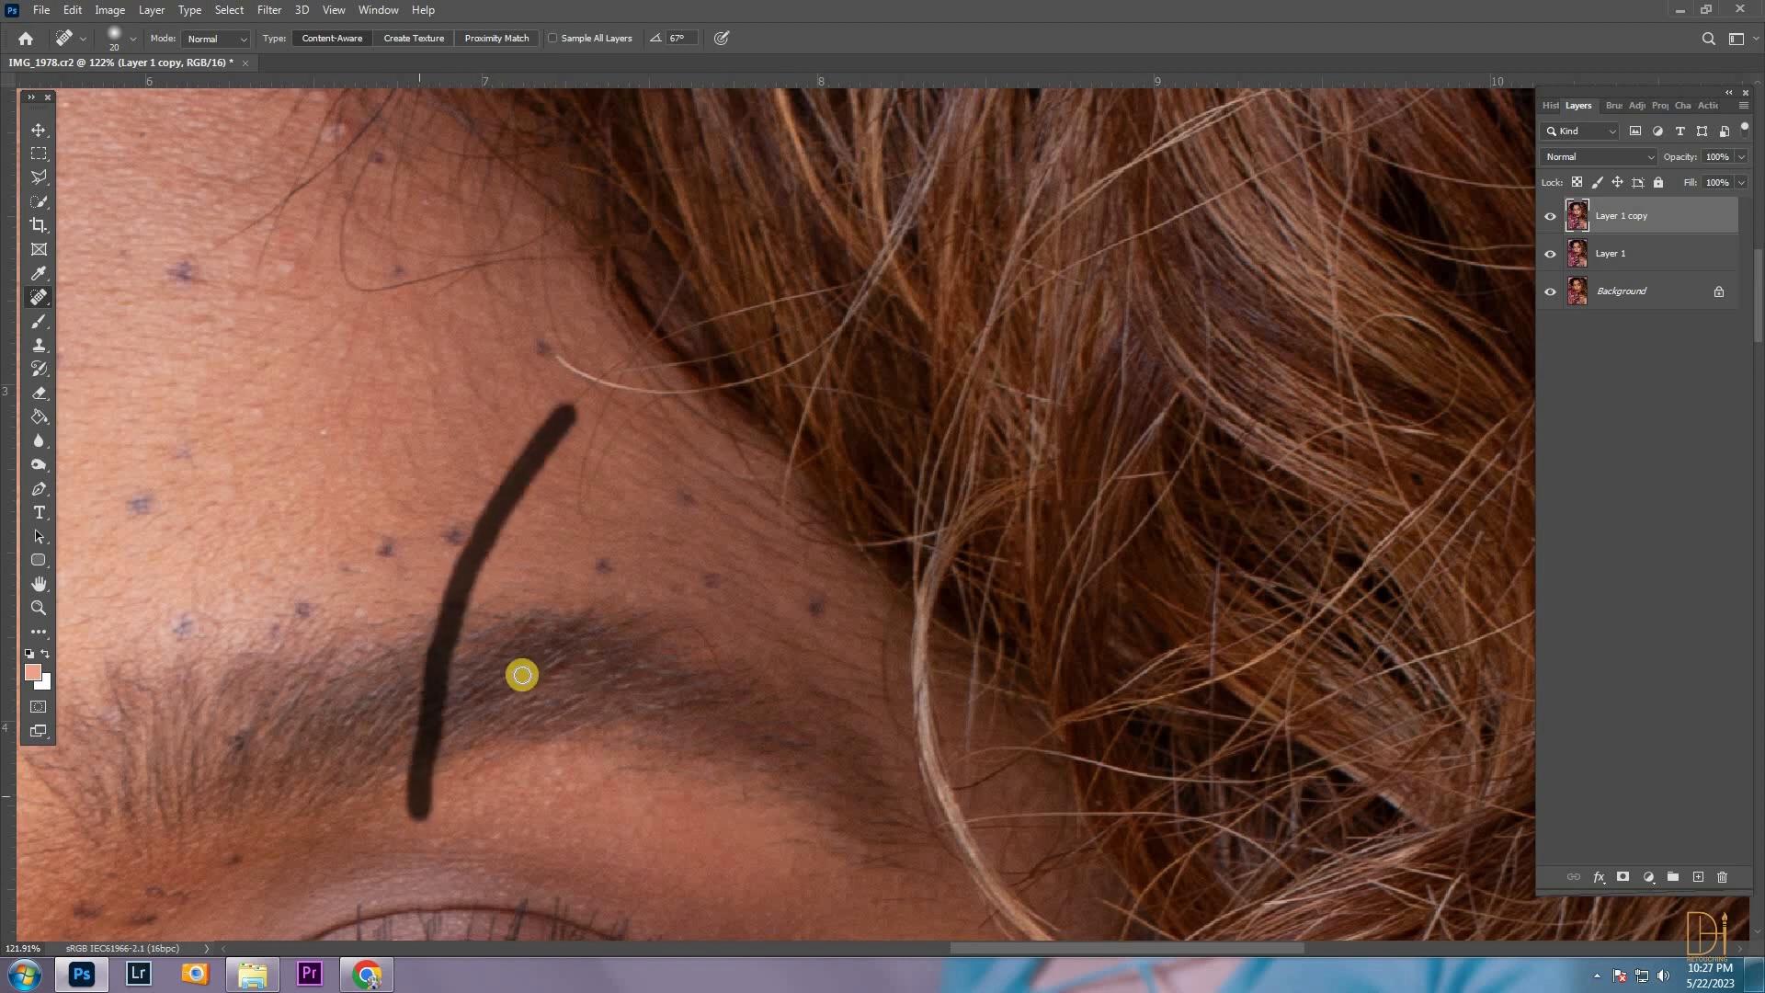
pyautogui.scroll(-6, 525, 674)
pyautogui.scroll(3, 322, 524)
pyautogui.moveTo(230, 598); pyautogui.dragTo(639, 413)
# Merge the healed copy into Layer 1 and toggle the merged layer's visibility to compare before and after
pyautogui.scroll(-1, 710, 422)
pyautogui.scroll(-2, 674, 410)
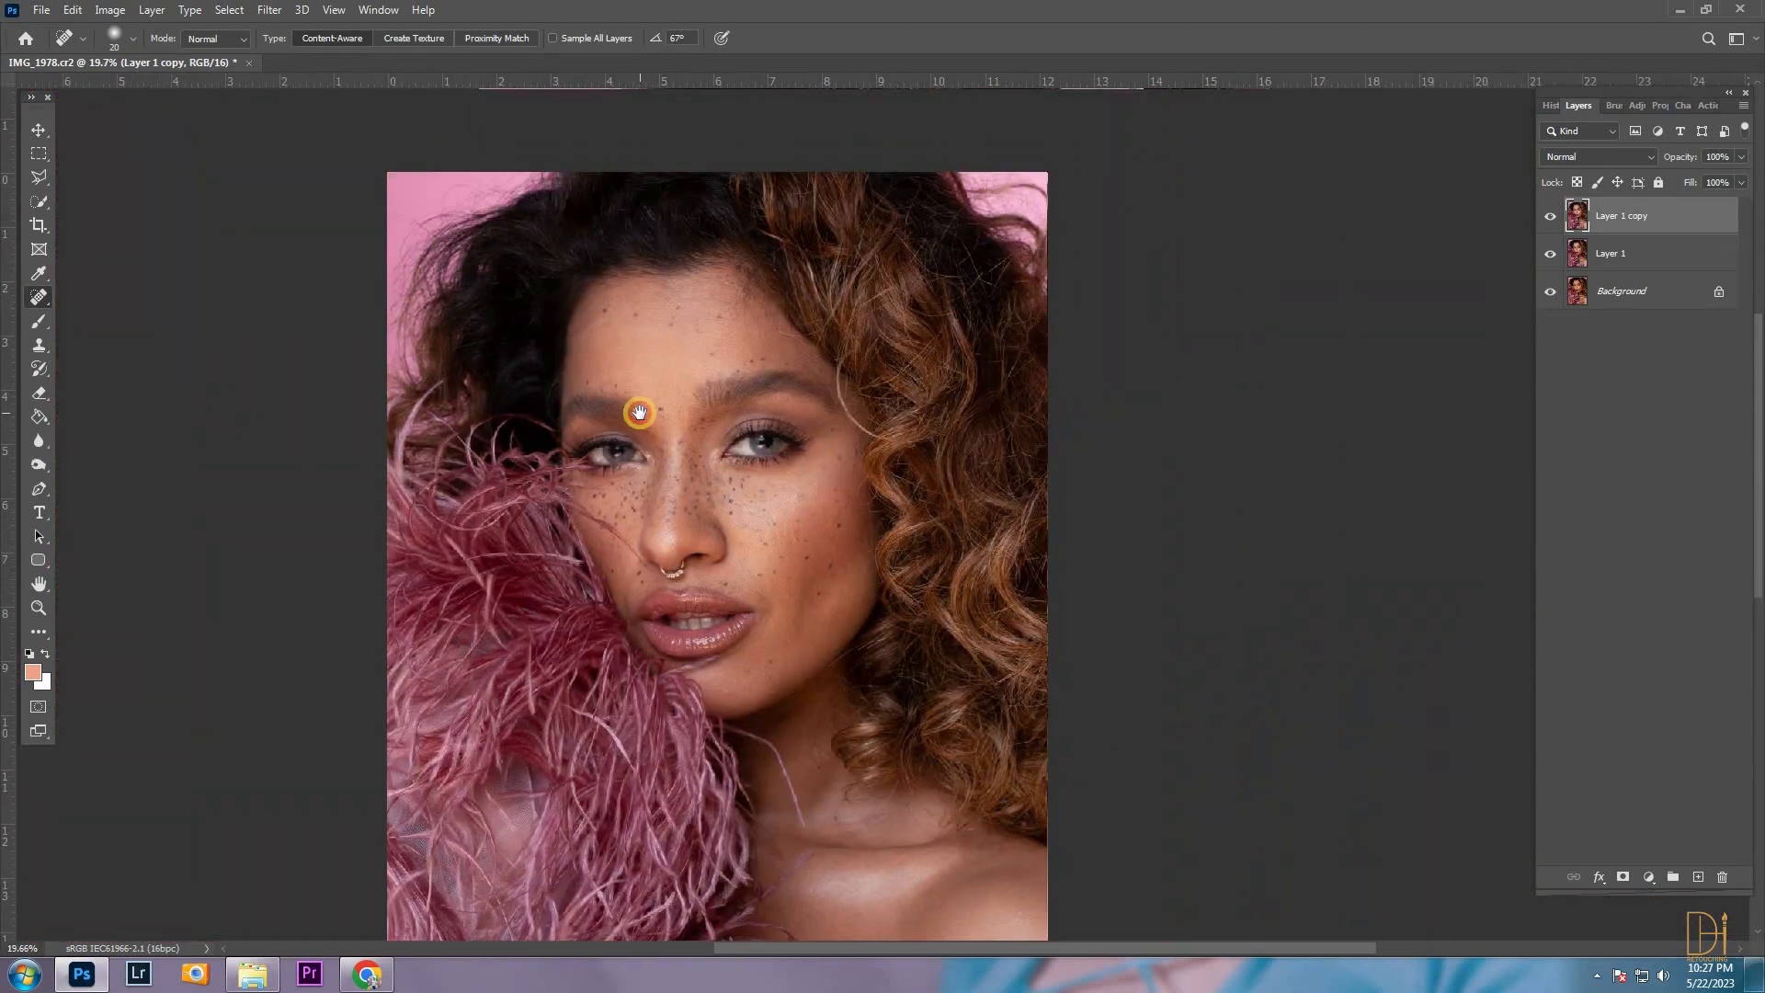
pyautogui.press('Delete')
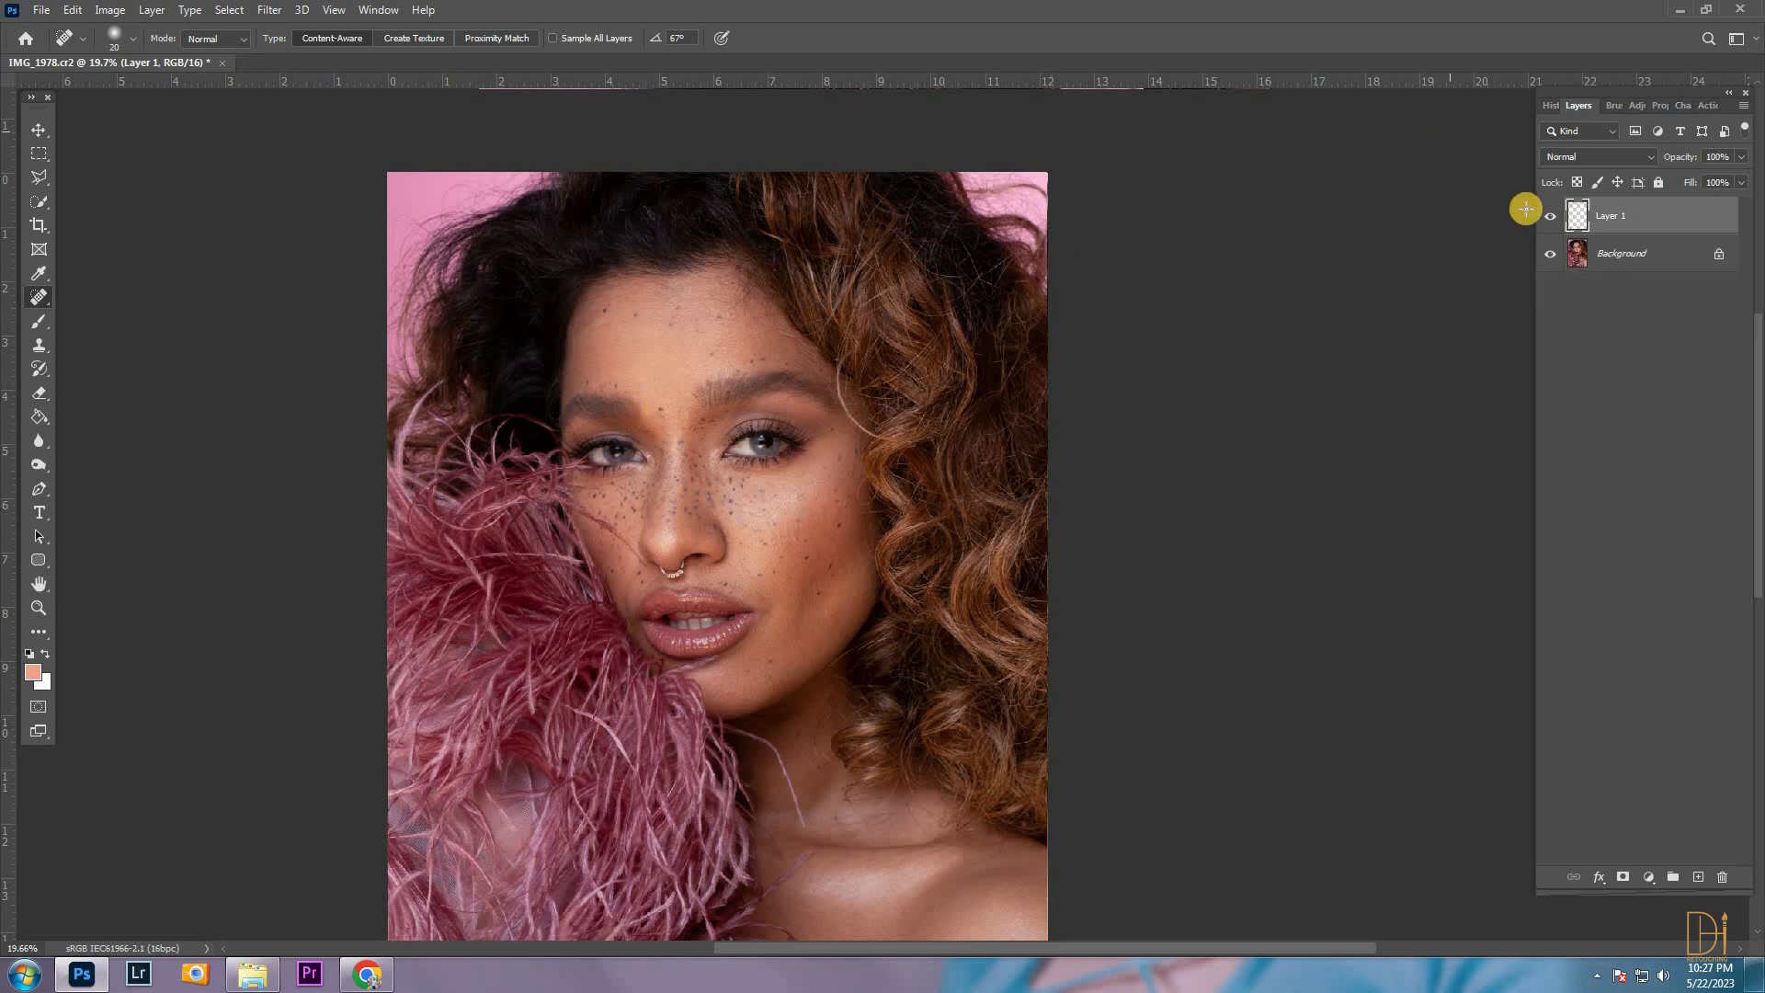
pyautogui.click(1549, 218)
pyautogui.click(1550, 218)
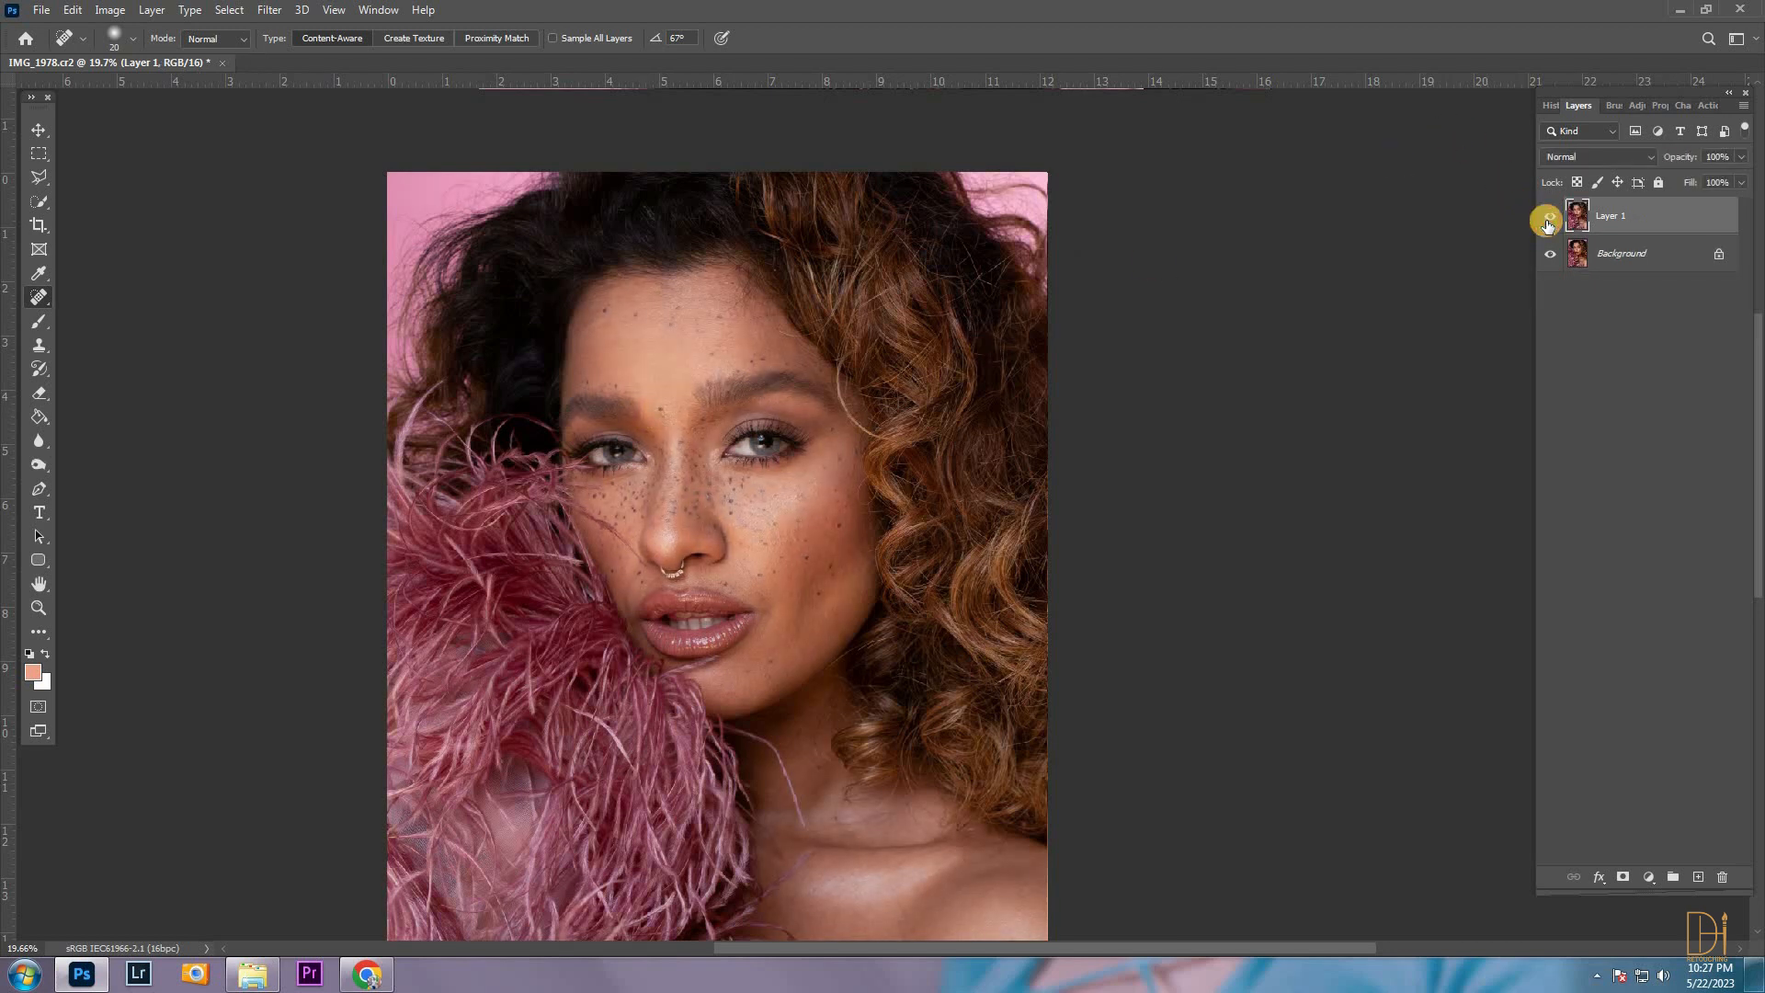
# Duplicate Layer 1 and hide the original beneath the copy
pyautogui.hotkey('ctrl', 'j')
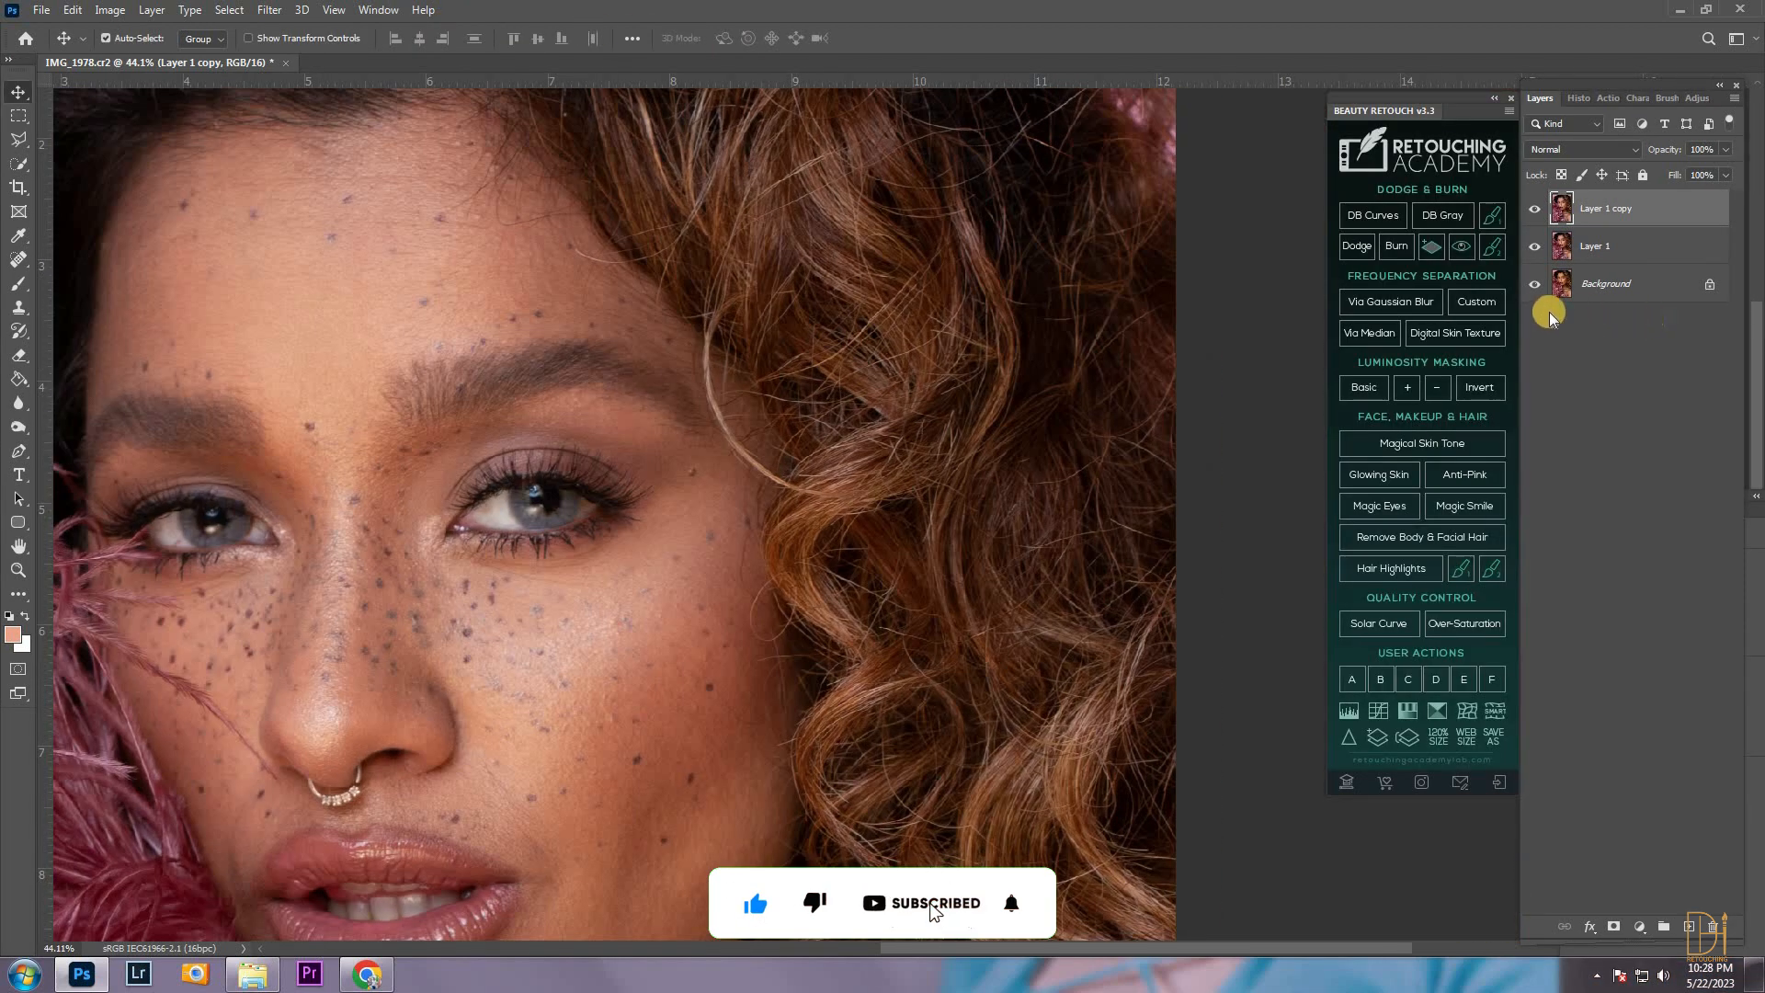
pyautogui.click(1535, 247)
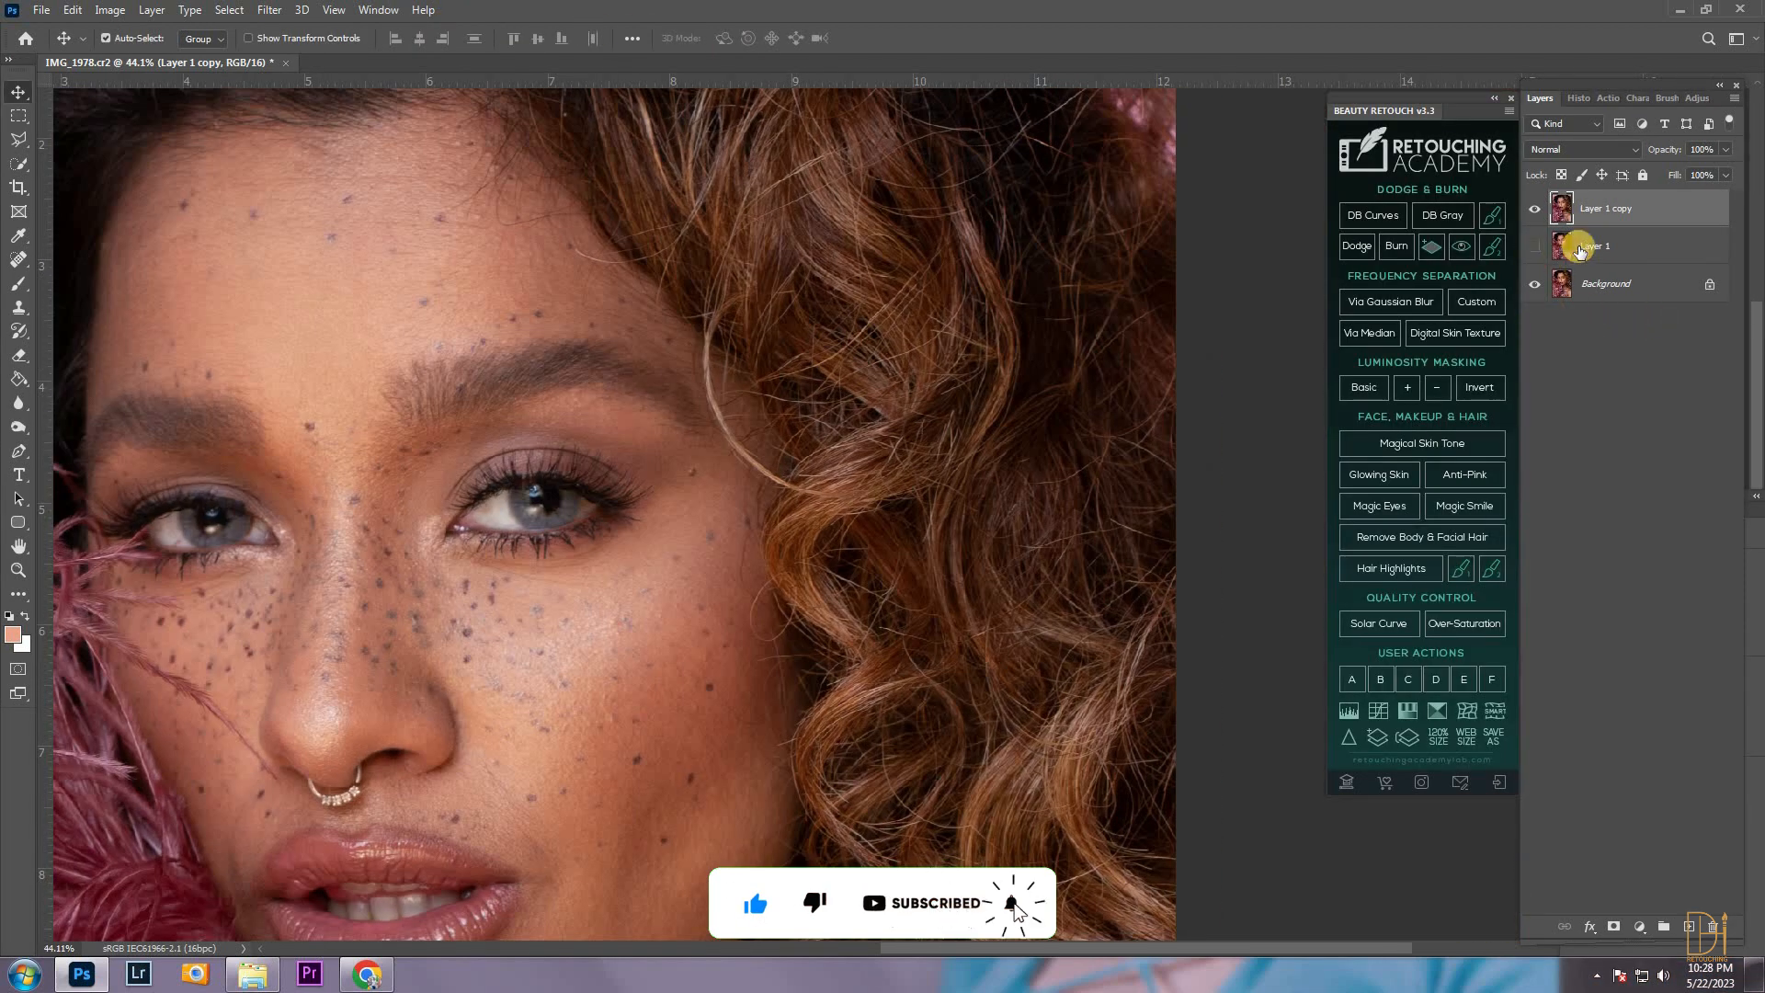
# Run the Beauty Retouch frequency separation via Median on the copied layer with a radius of 5 pixels
pyautogui.click(1379, 337)
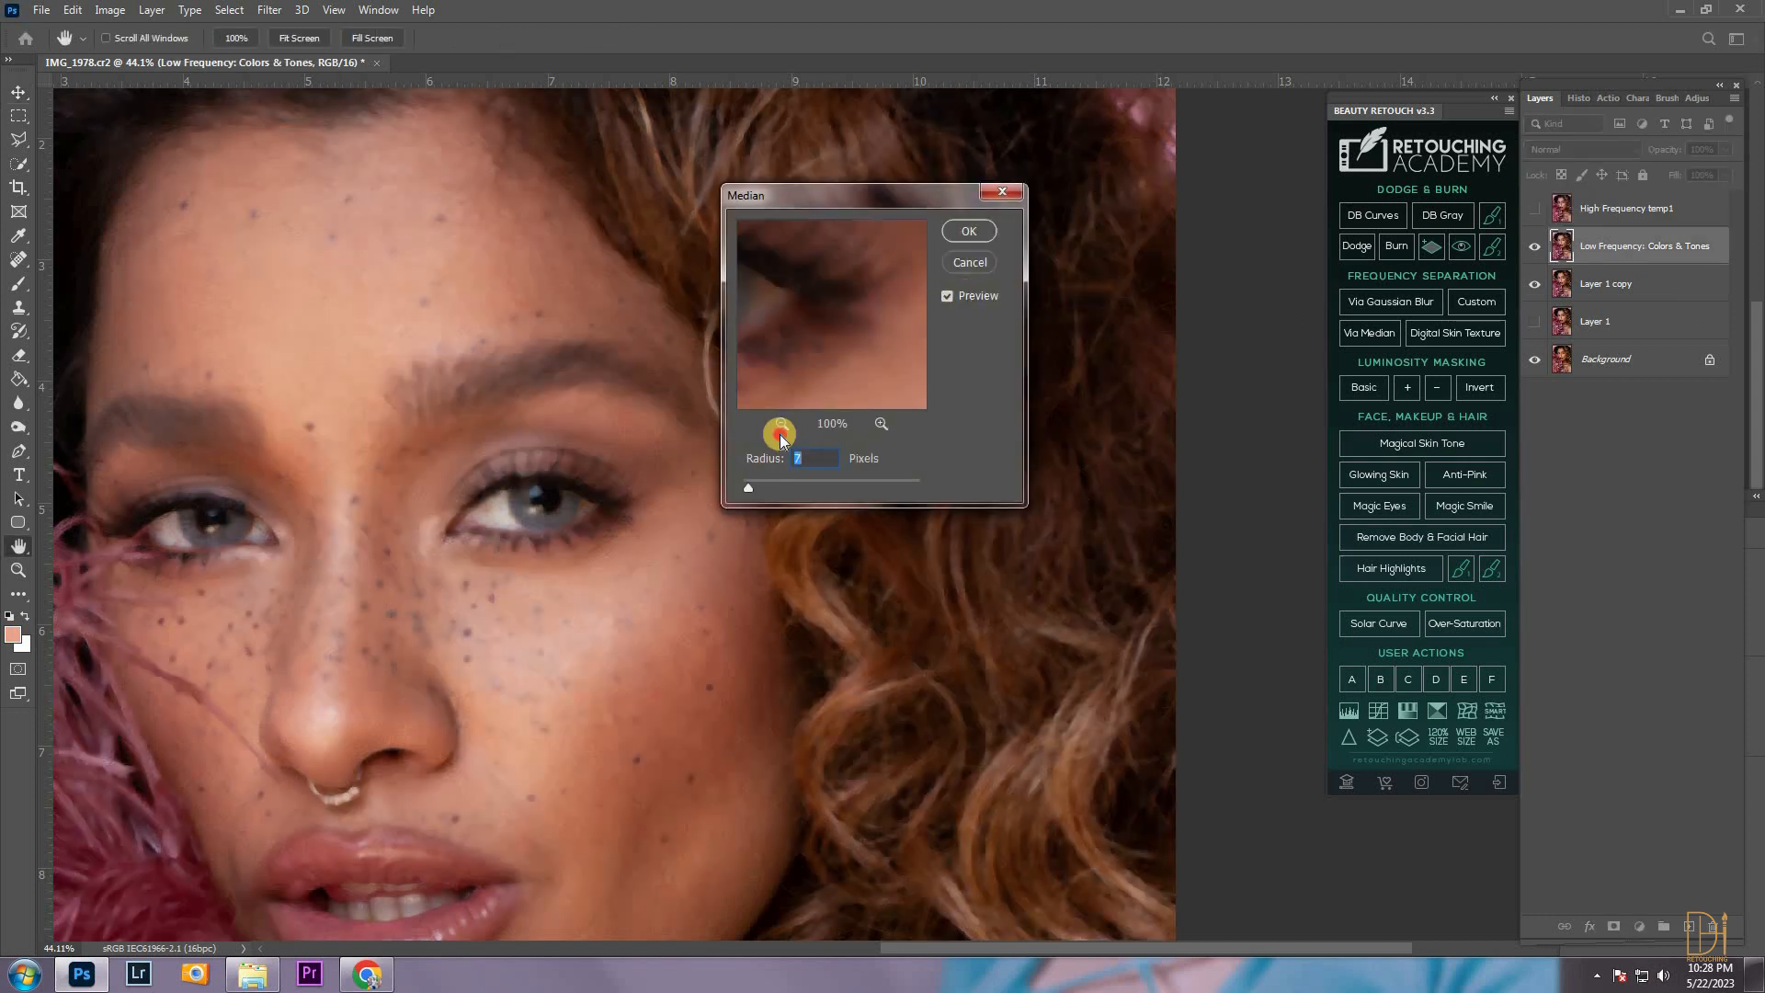
pyautogui.click(777, 424)
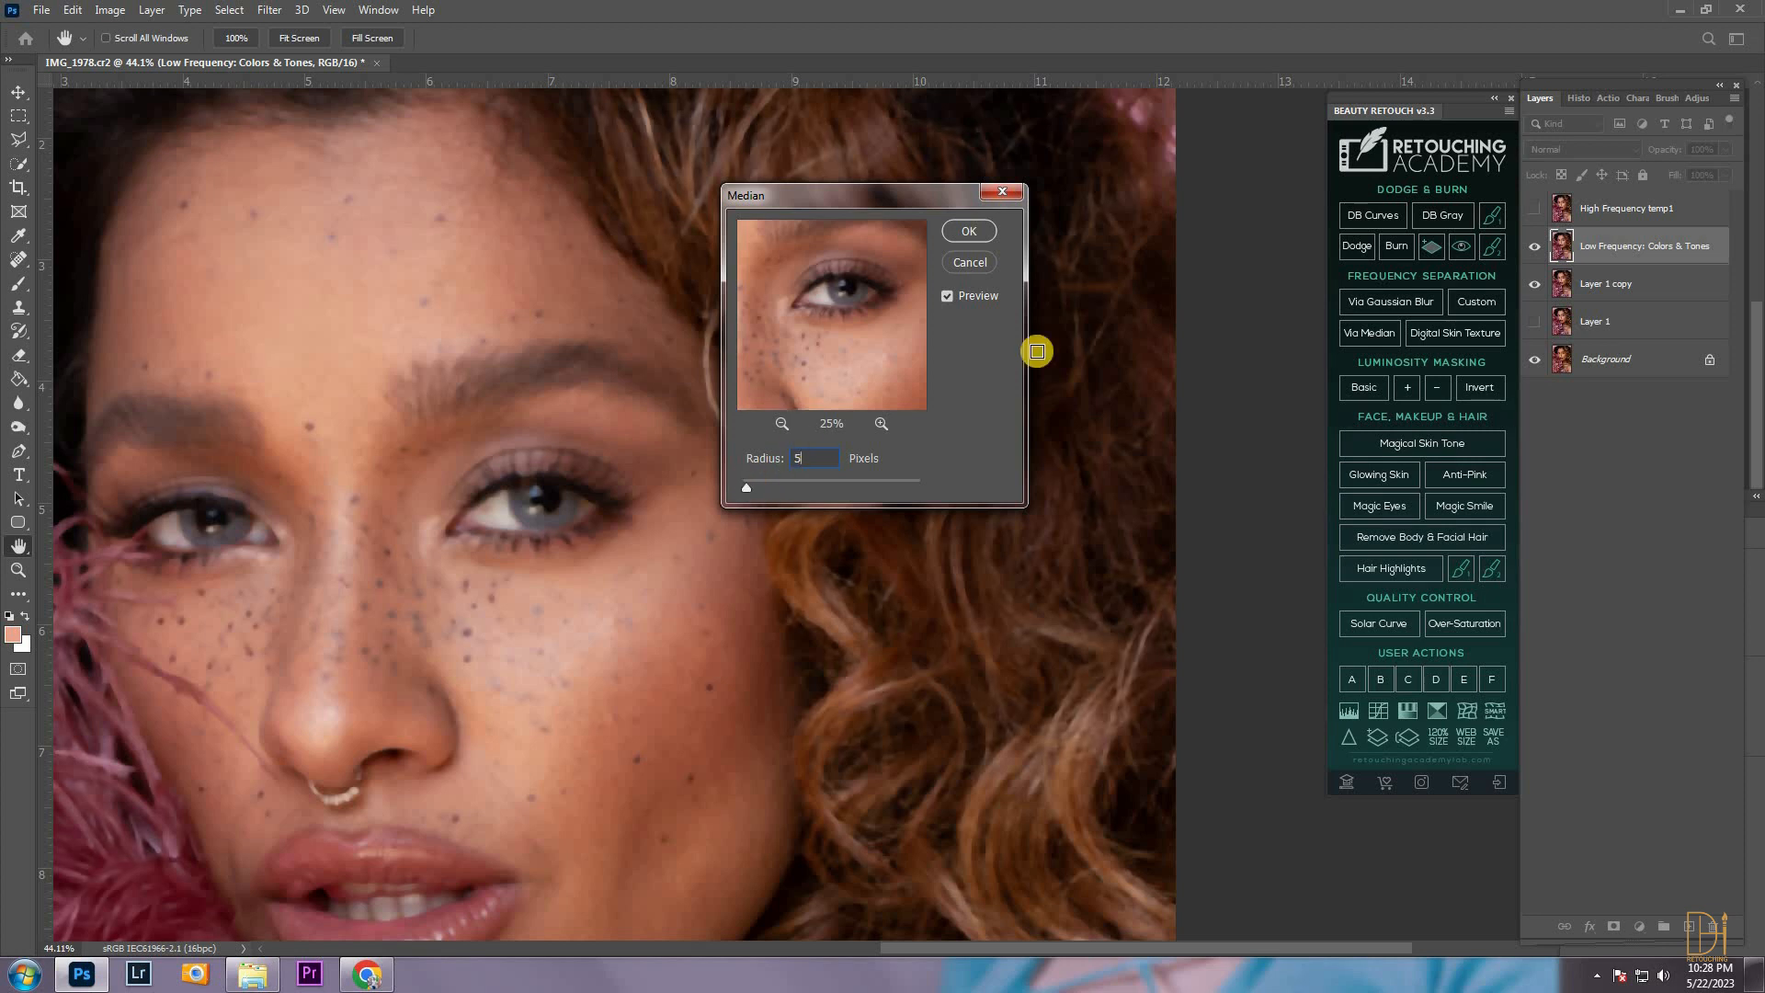
pyautogui.press('Return')
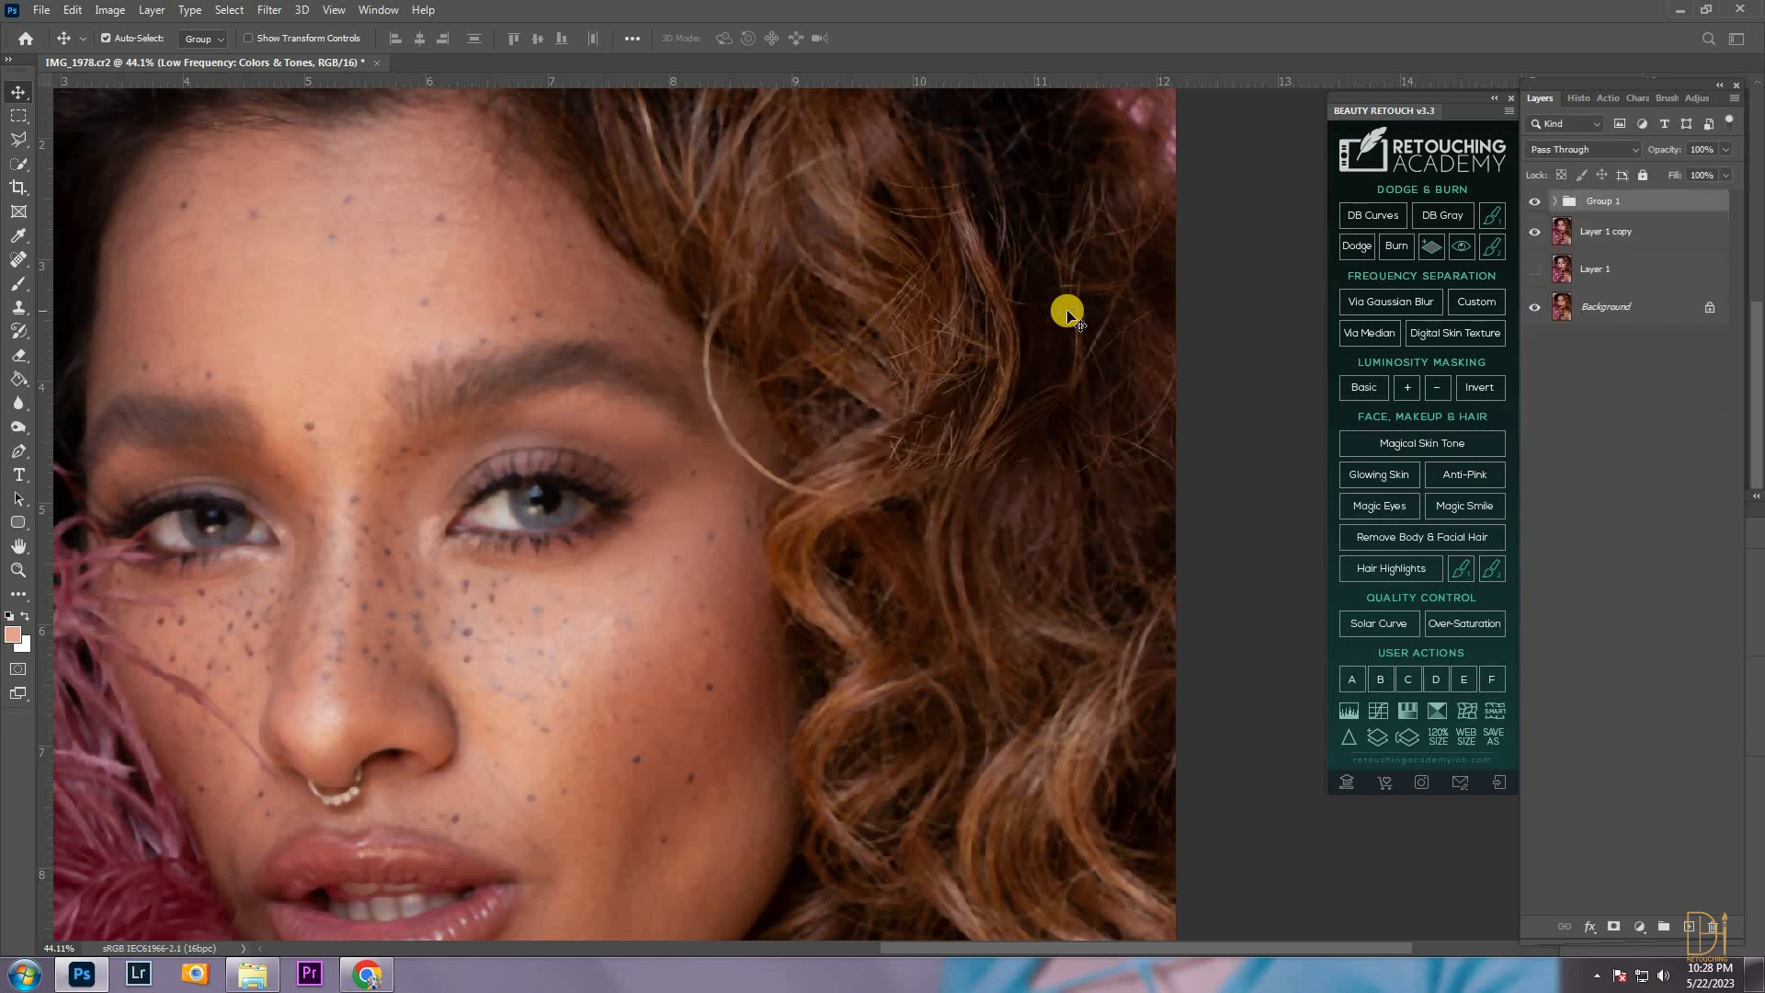
# Expand the frequency separation group, hide its High Frequency layer and select the Correcting Tones layer
pyautogui.click(1555, 201)
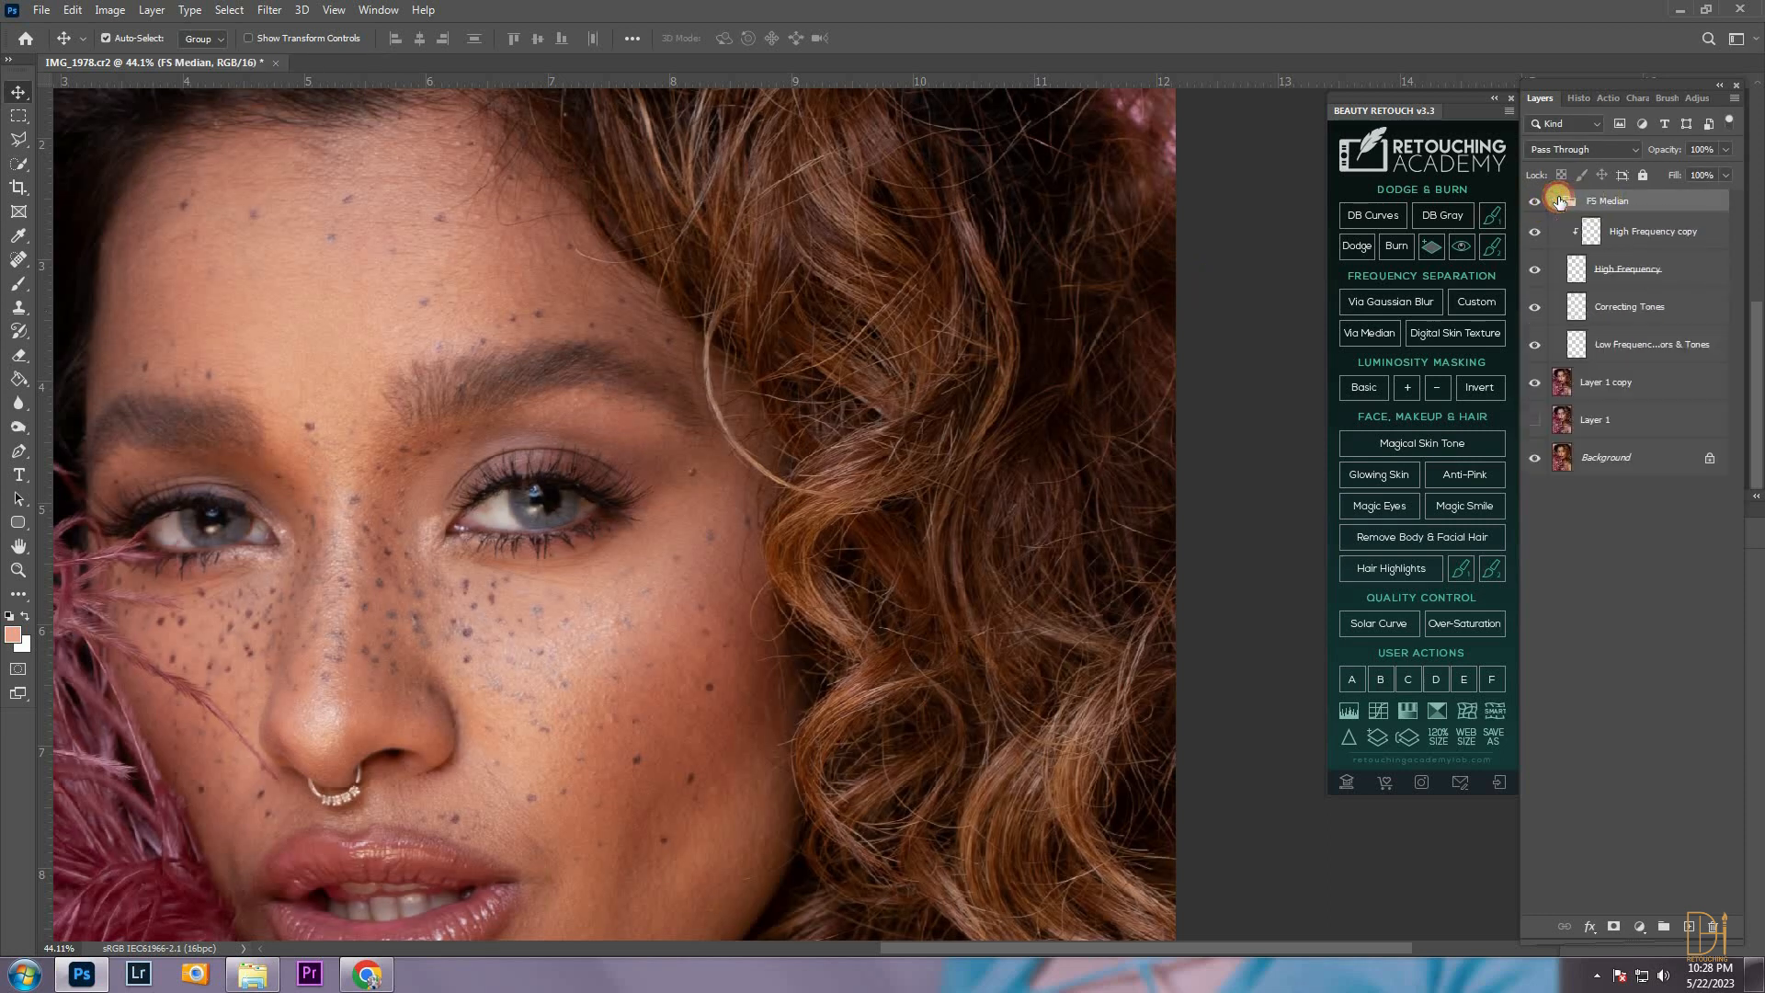
pyautogui.click(1533, 272)
pyautogui.click(1533, 272)
pyautogui.click(1533, 272)
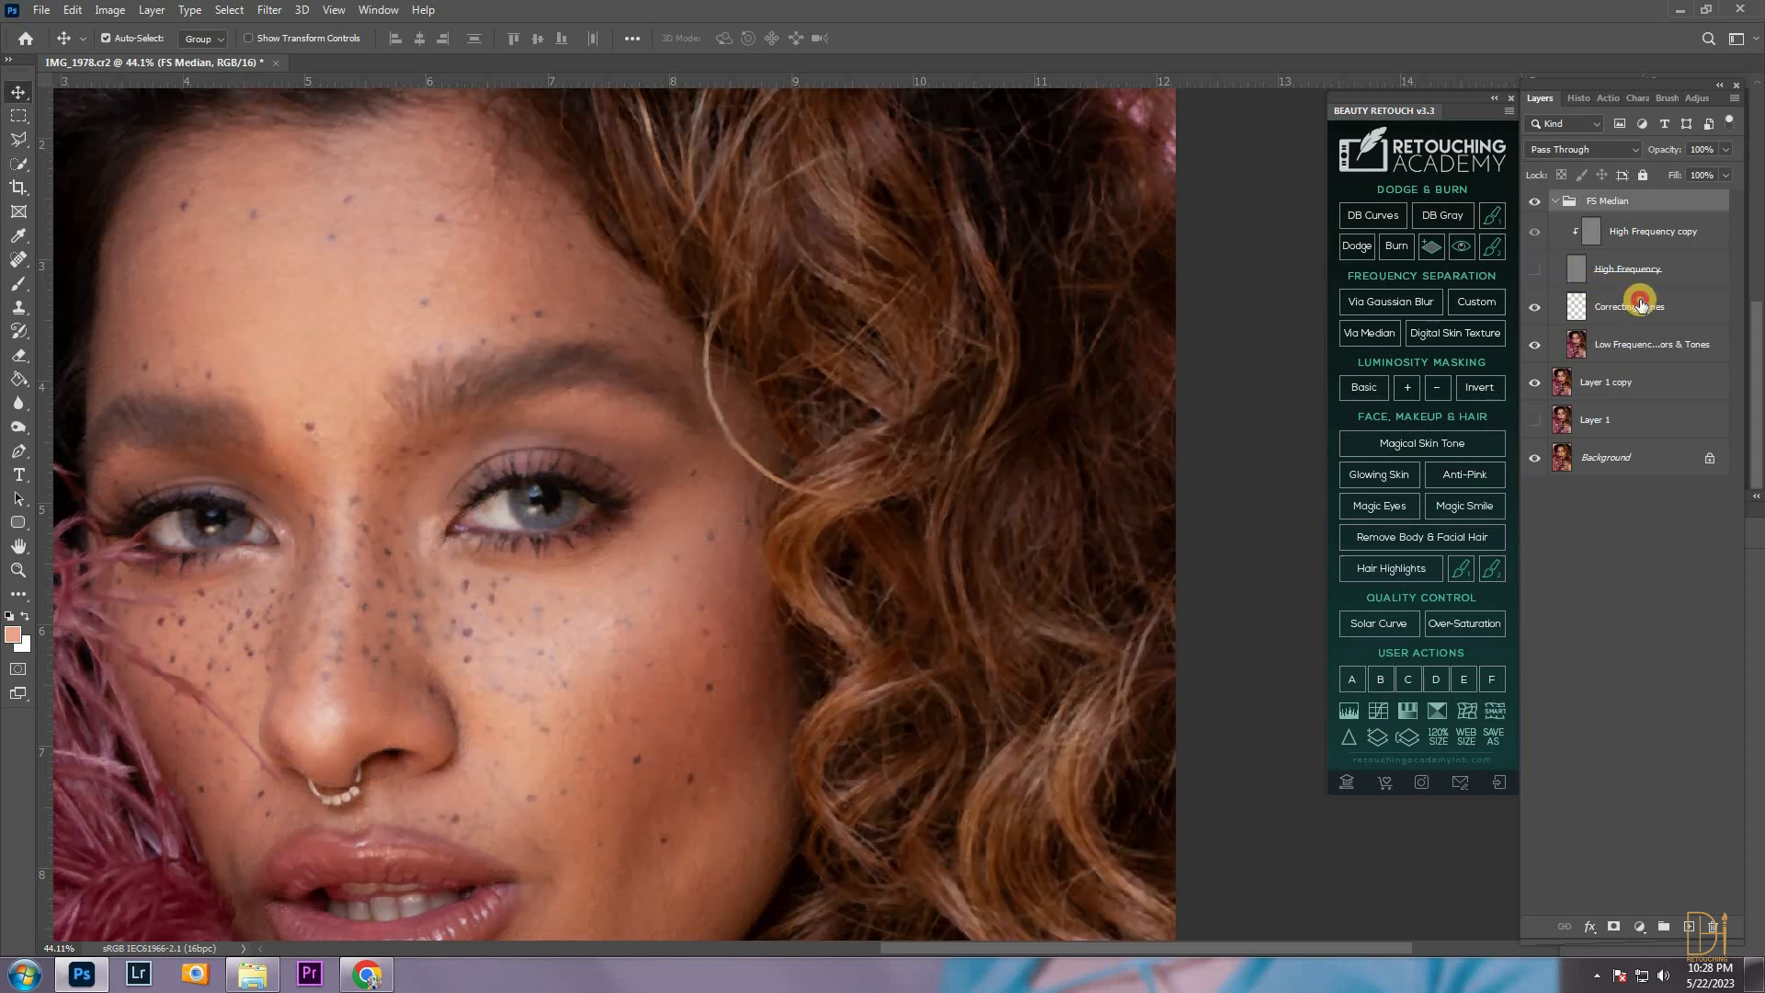
pyautogui.click(1636, 303)
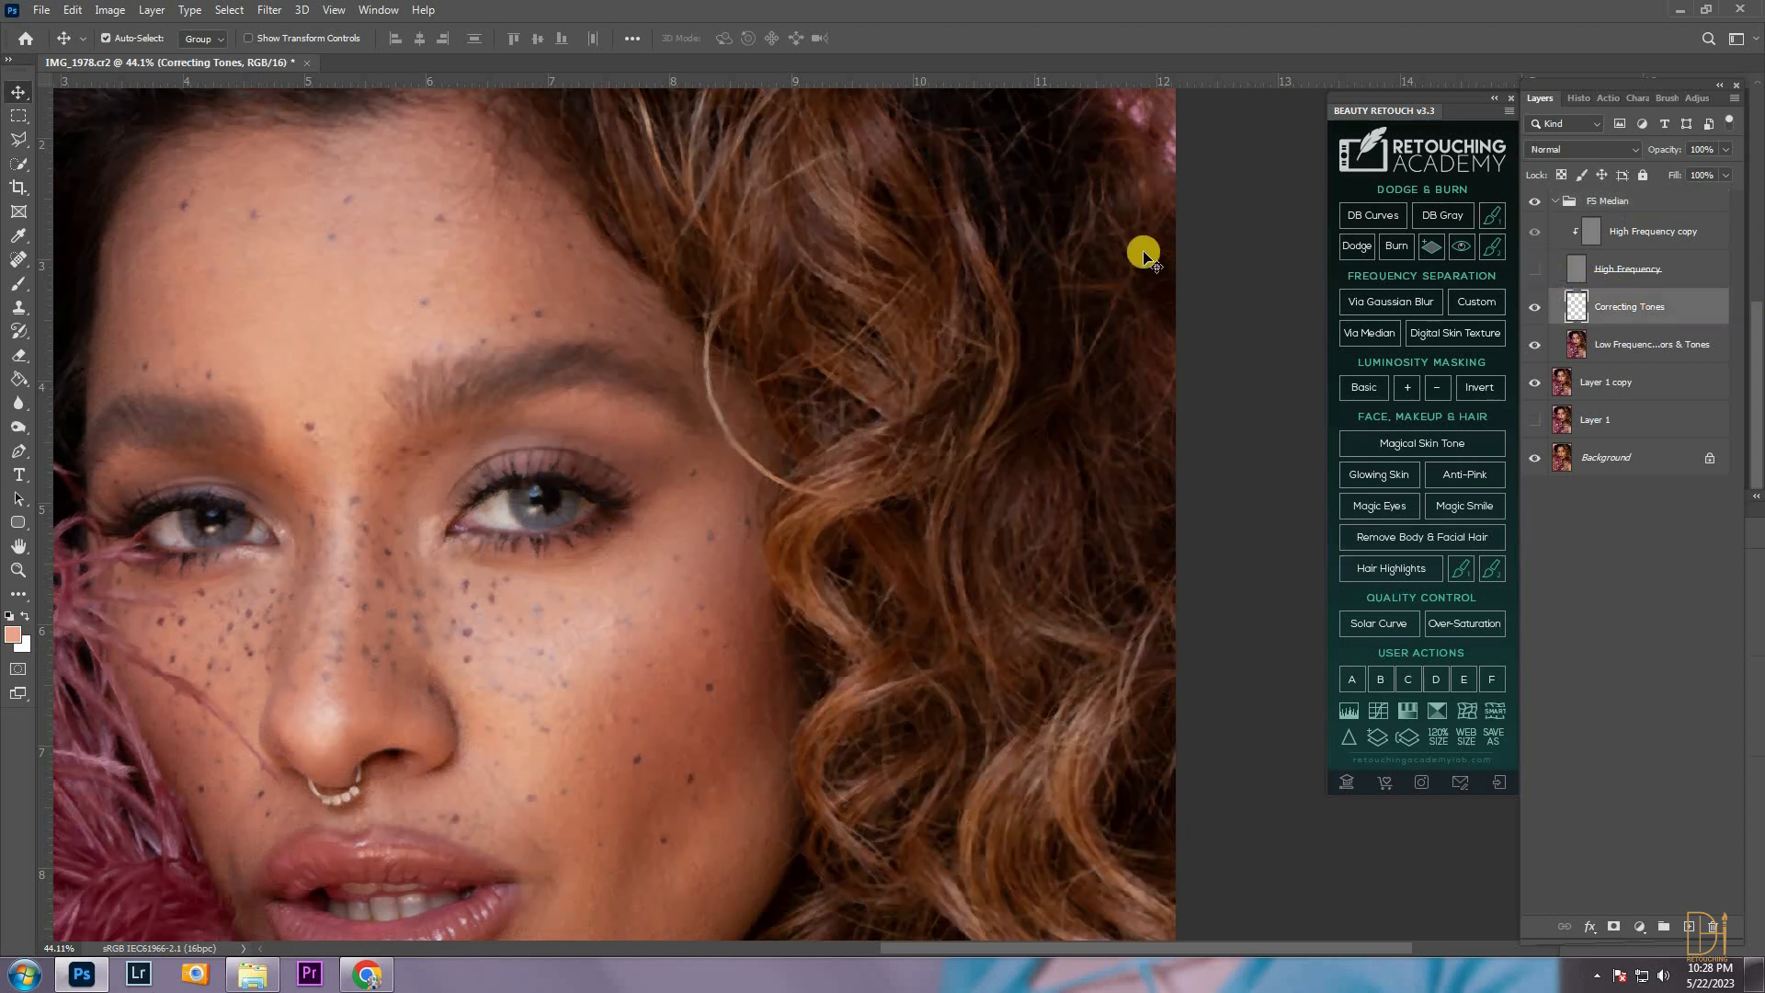
# Choose the Mixer Brush Tool for the Correcting Tones layer and set its brush size to 100
pyautogui.click(11, 294)
pyautogui.click(81, 337)
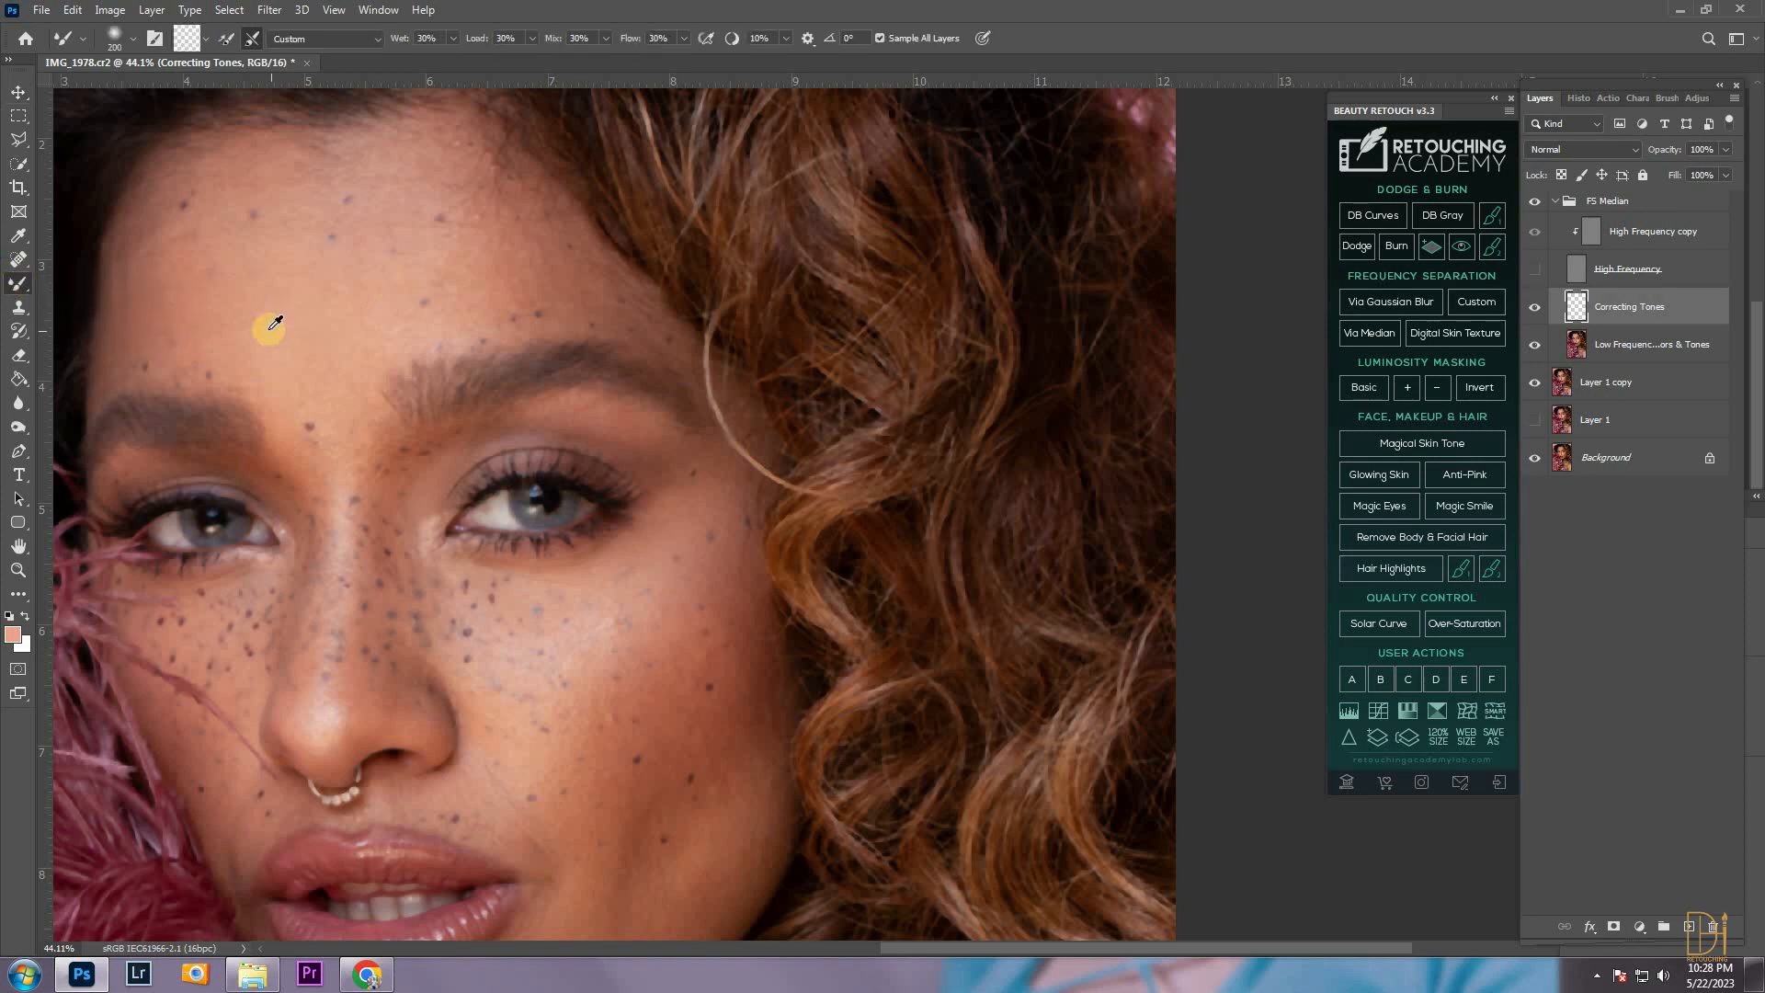
pyautogui.scroll(4, 274, 324)
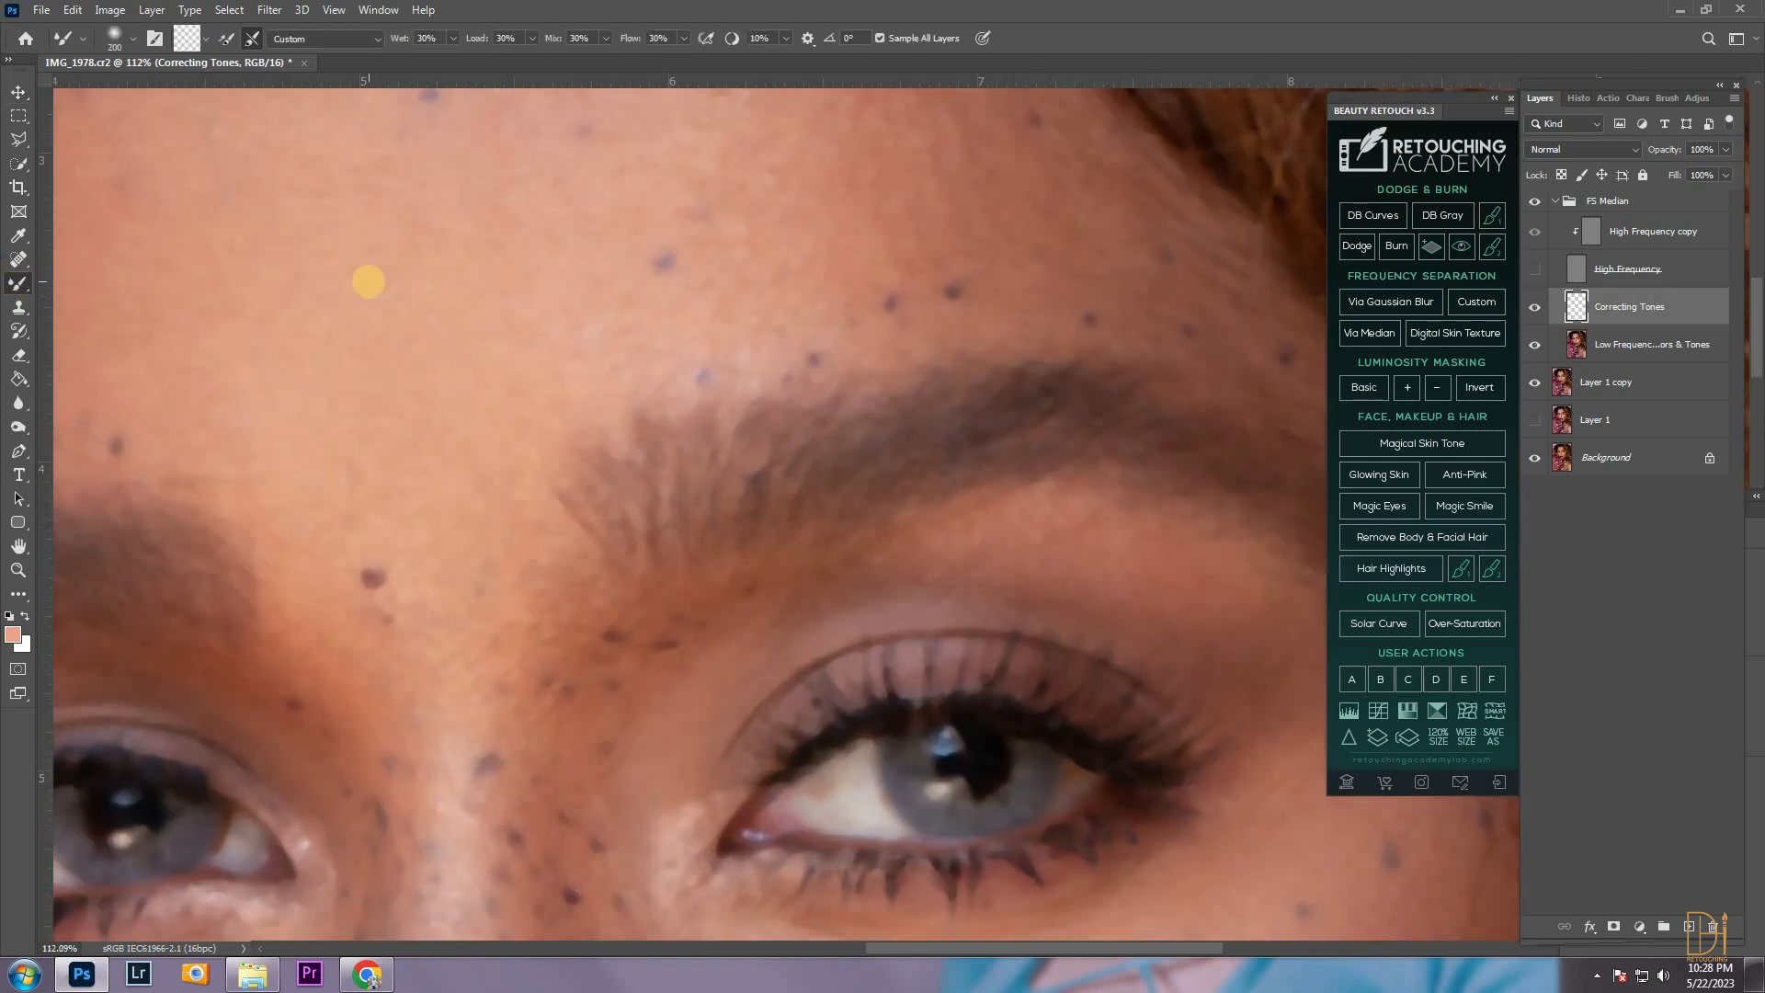
pyautogui.press('[')
pyautogui.press('[')
pyautogui.press('[')
pyautogui.press('[')
pyautogui.press('[')
pyautogui.press('[')
pyautogui.press('[')
pyautogui.press('[')
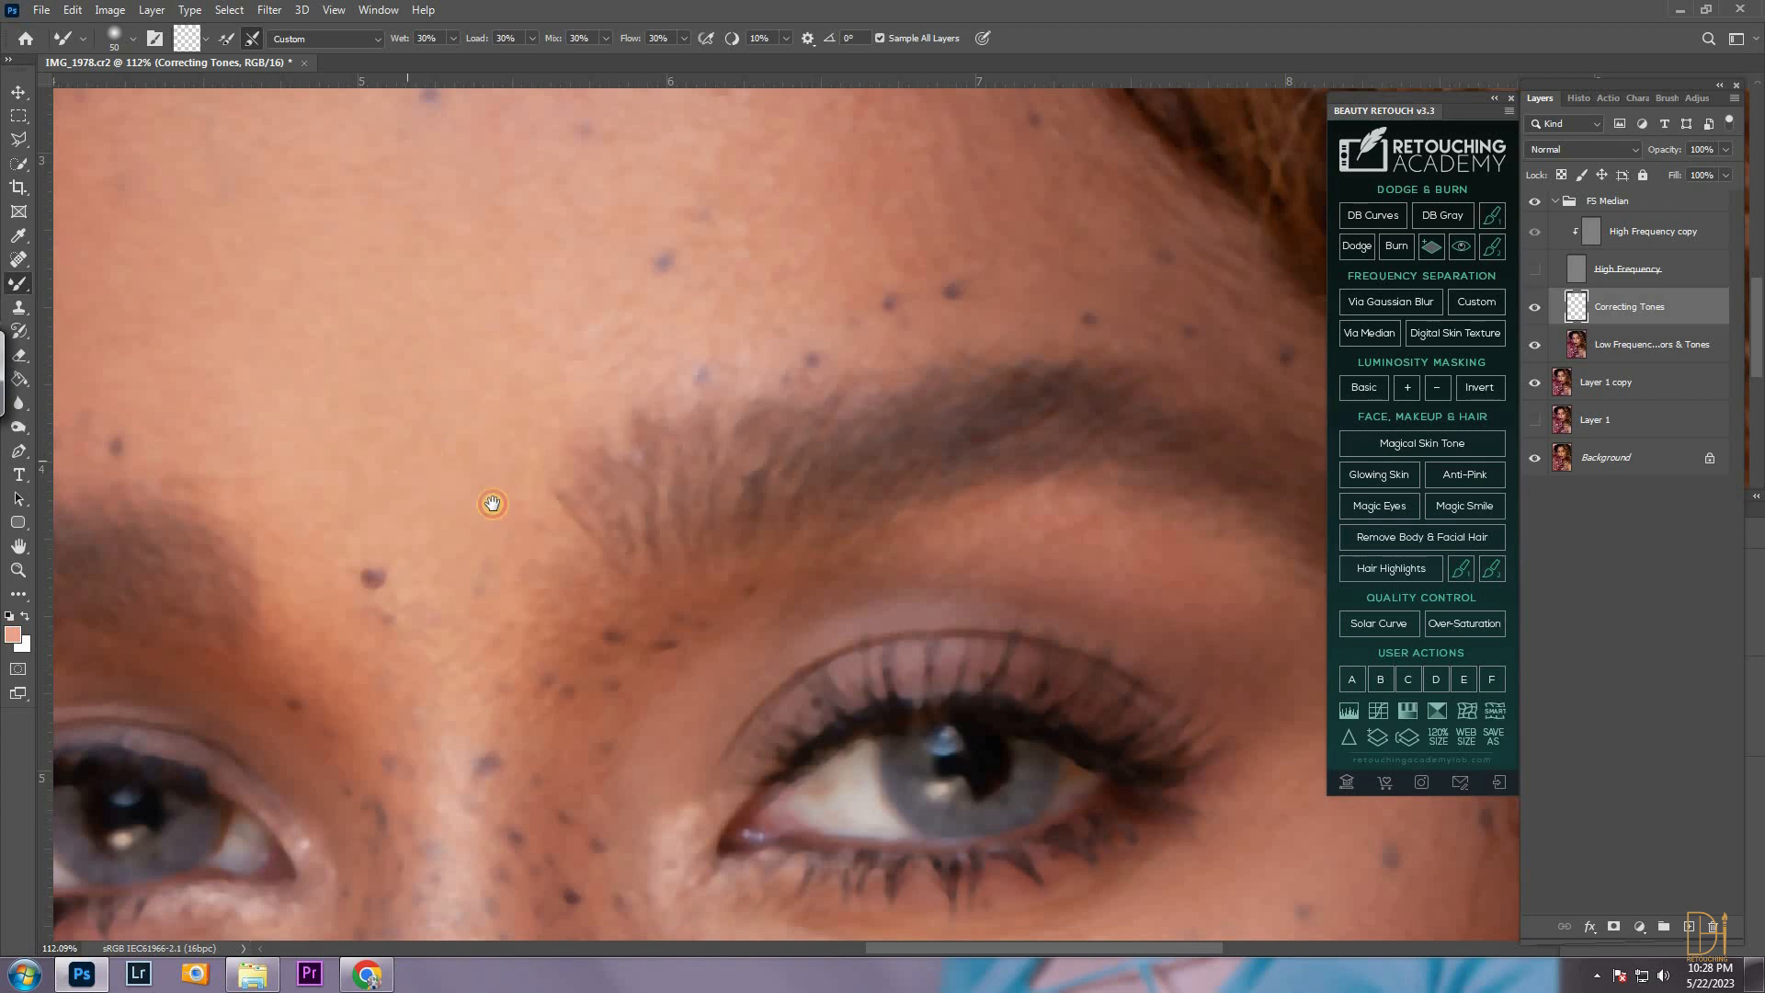
pyautogui.moveTo(516, 508); pyautogui.dragTo(618, 556)
pyautogui.press(']')
pyautogui.press(']')
pyautogui.press(']')
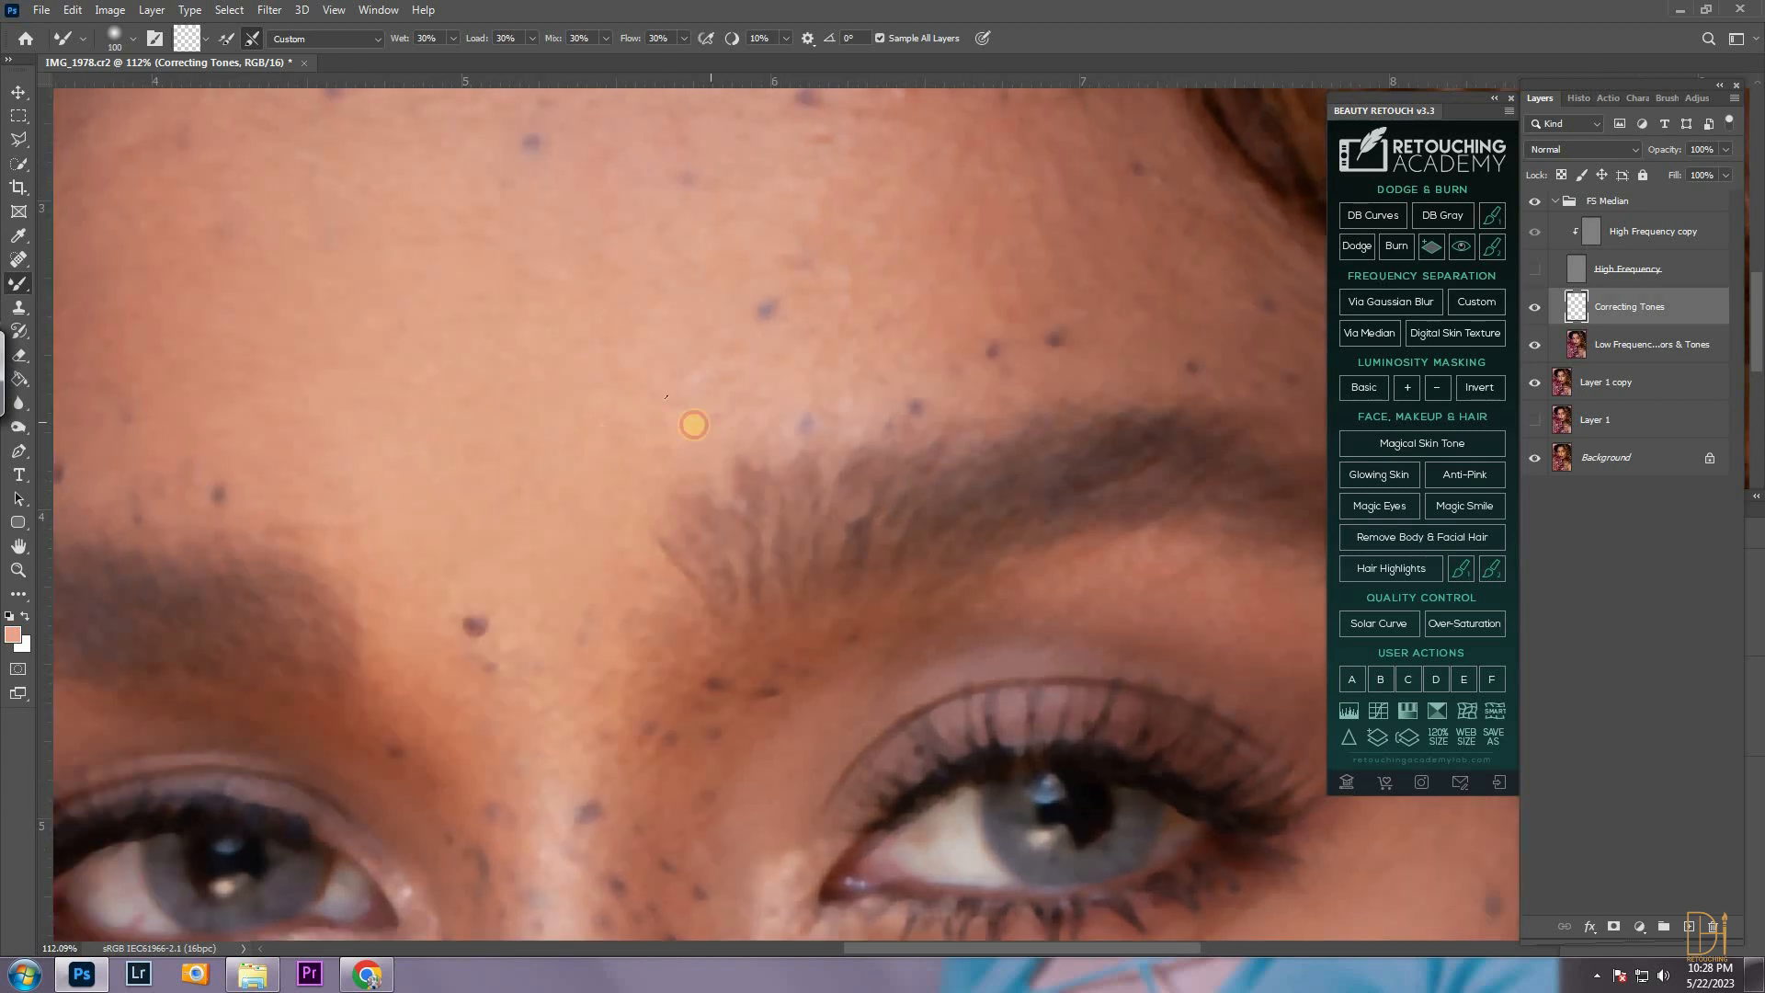
# Enlarge the Mixer Brush to size 125 and set its Wet value to 20%
pyautogui.moveTo(617, 395); pyautogui.dragTo(667, 510)
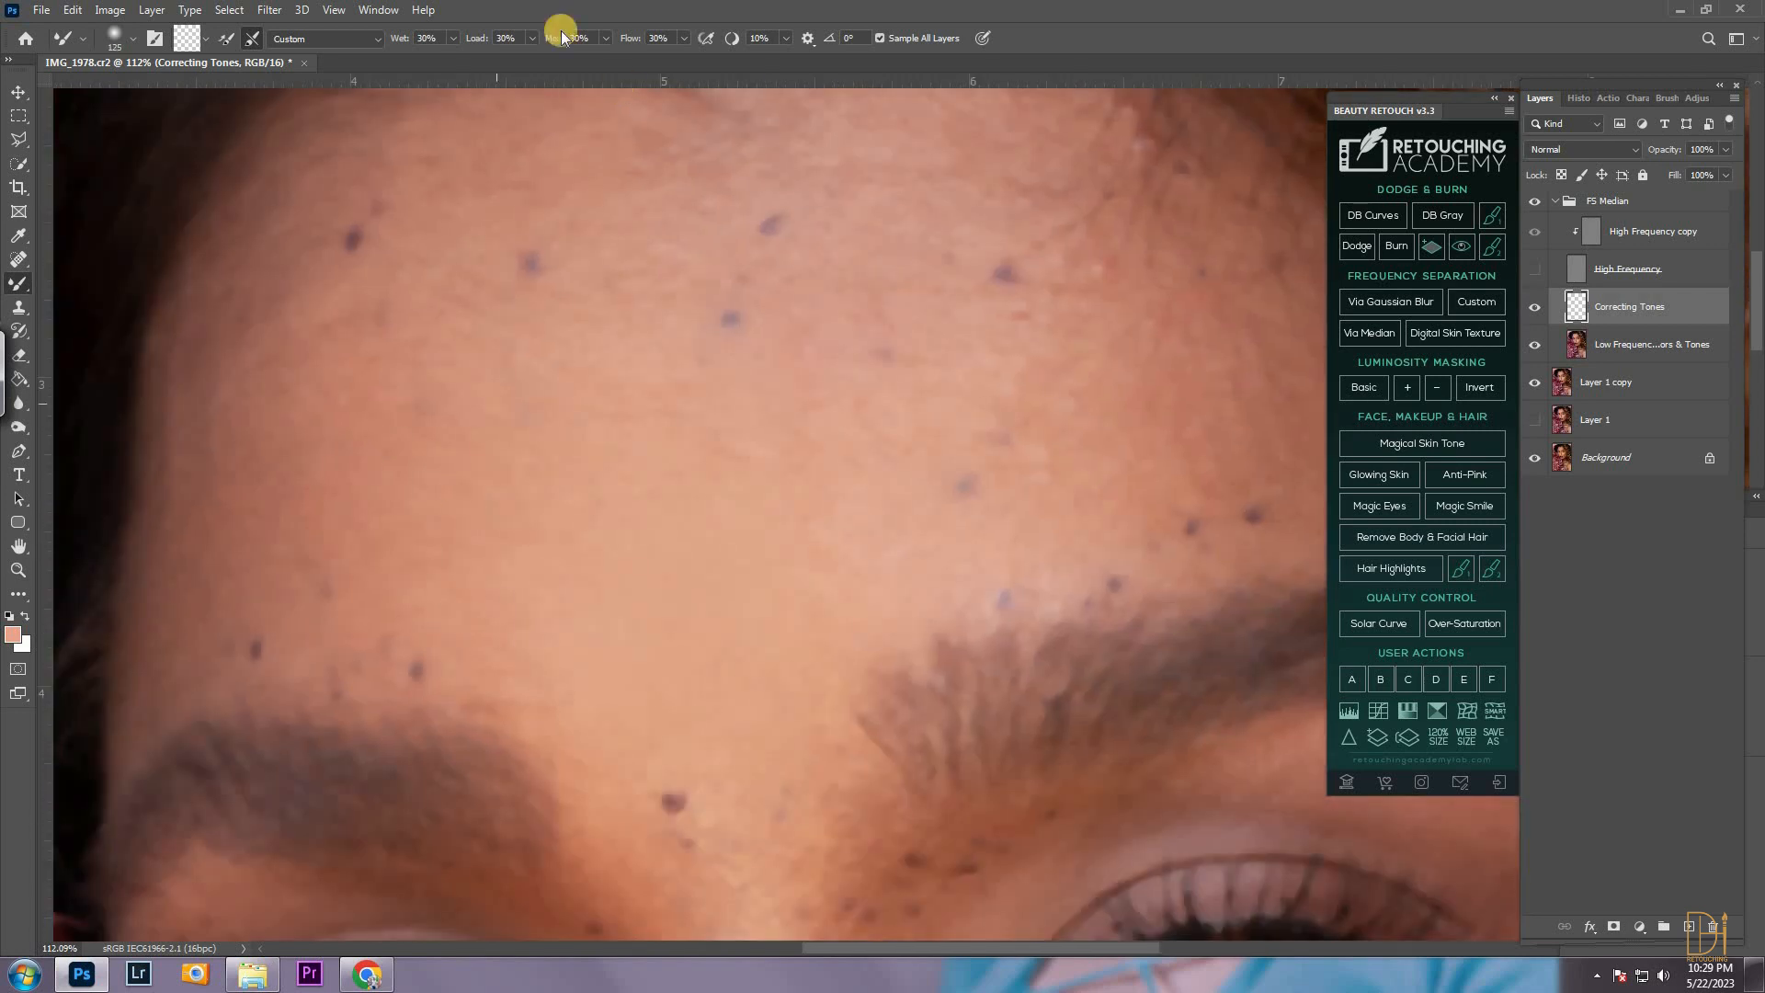
pyautogui.click(451, 38)
pyautogui.click(407, 38)
pyautogui.moveTo(407, 37); pyautogui.dragTo(398, 38)
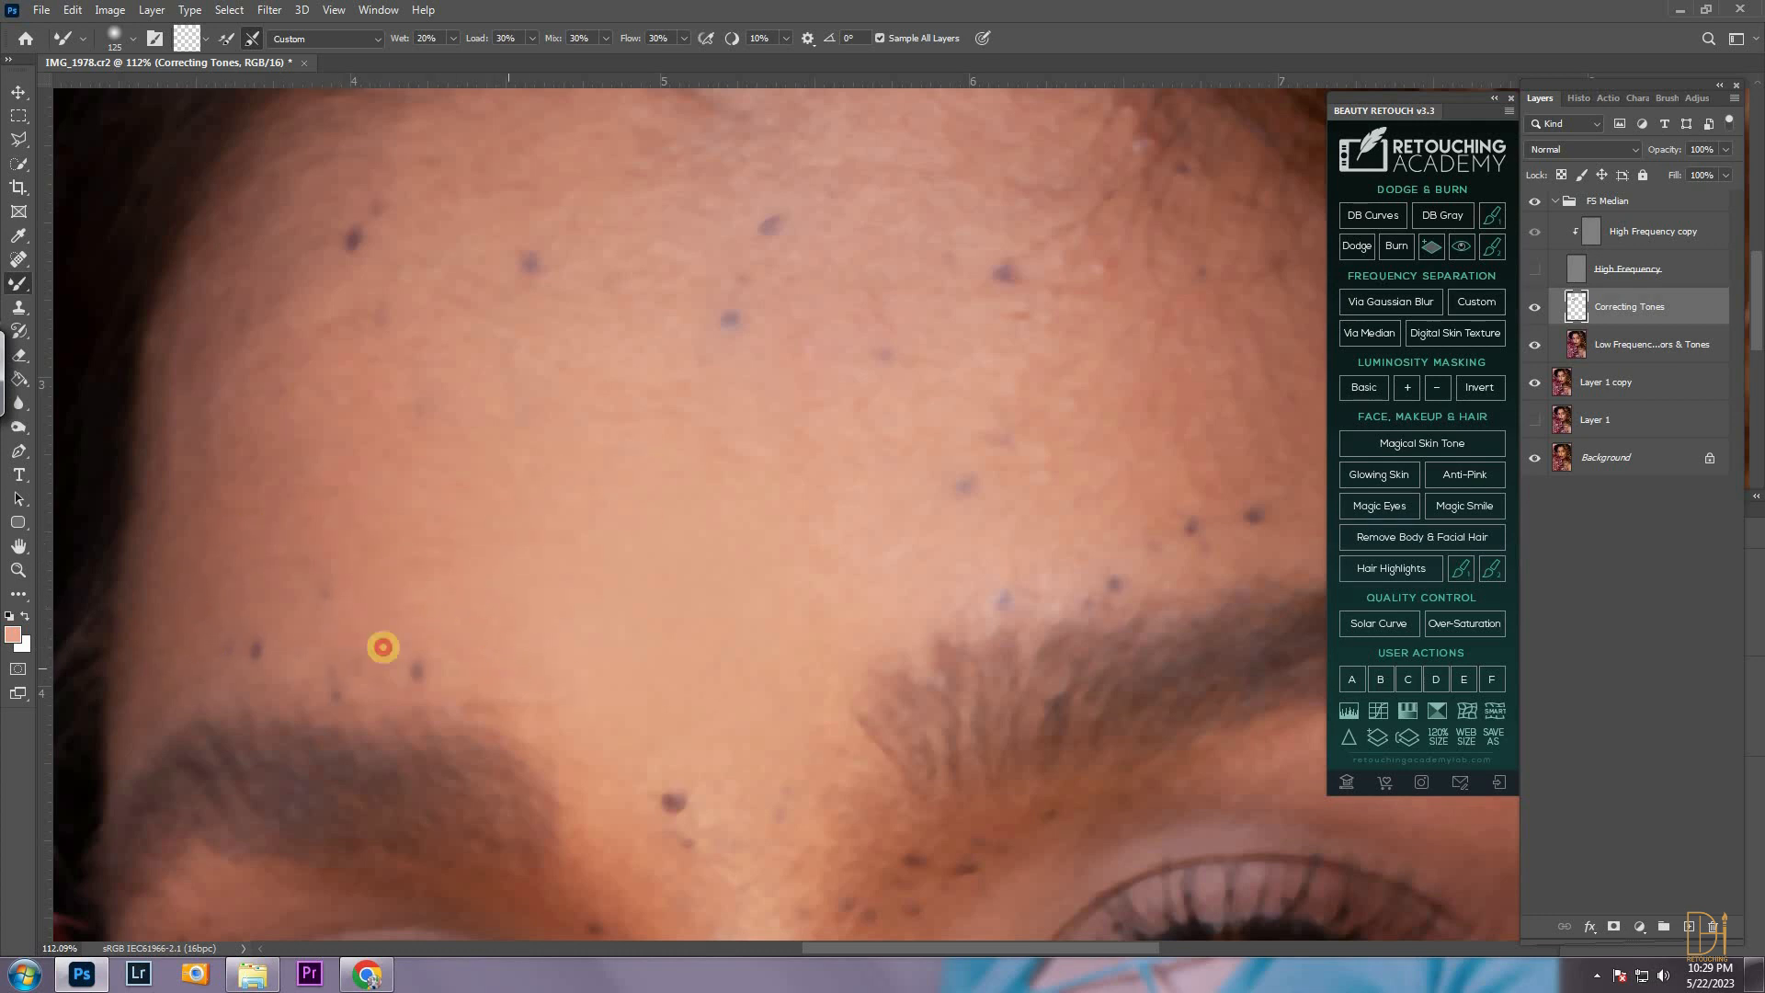
# Blend the skin tones across the middle and upper forehead with the Mixer Brush at sizes 175 to 200
pyautogui.moveTo(370, 362); pyautogui.dragTo(384, 483)
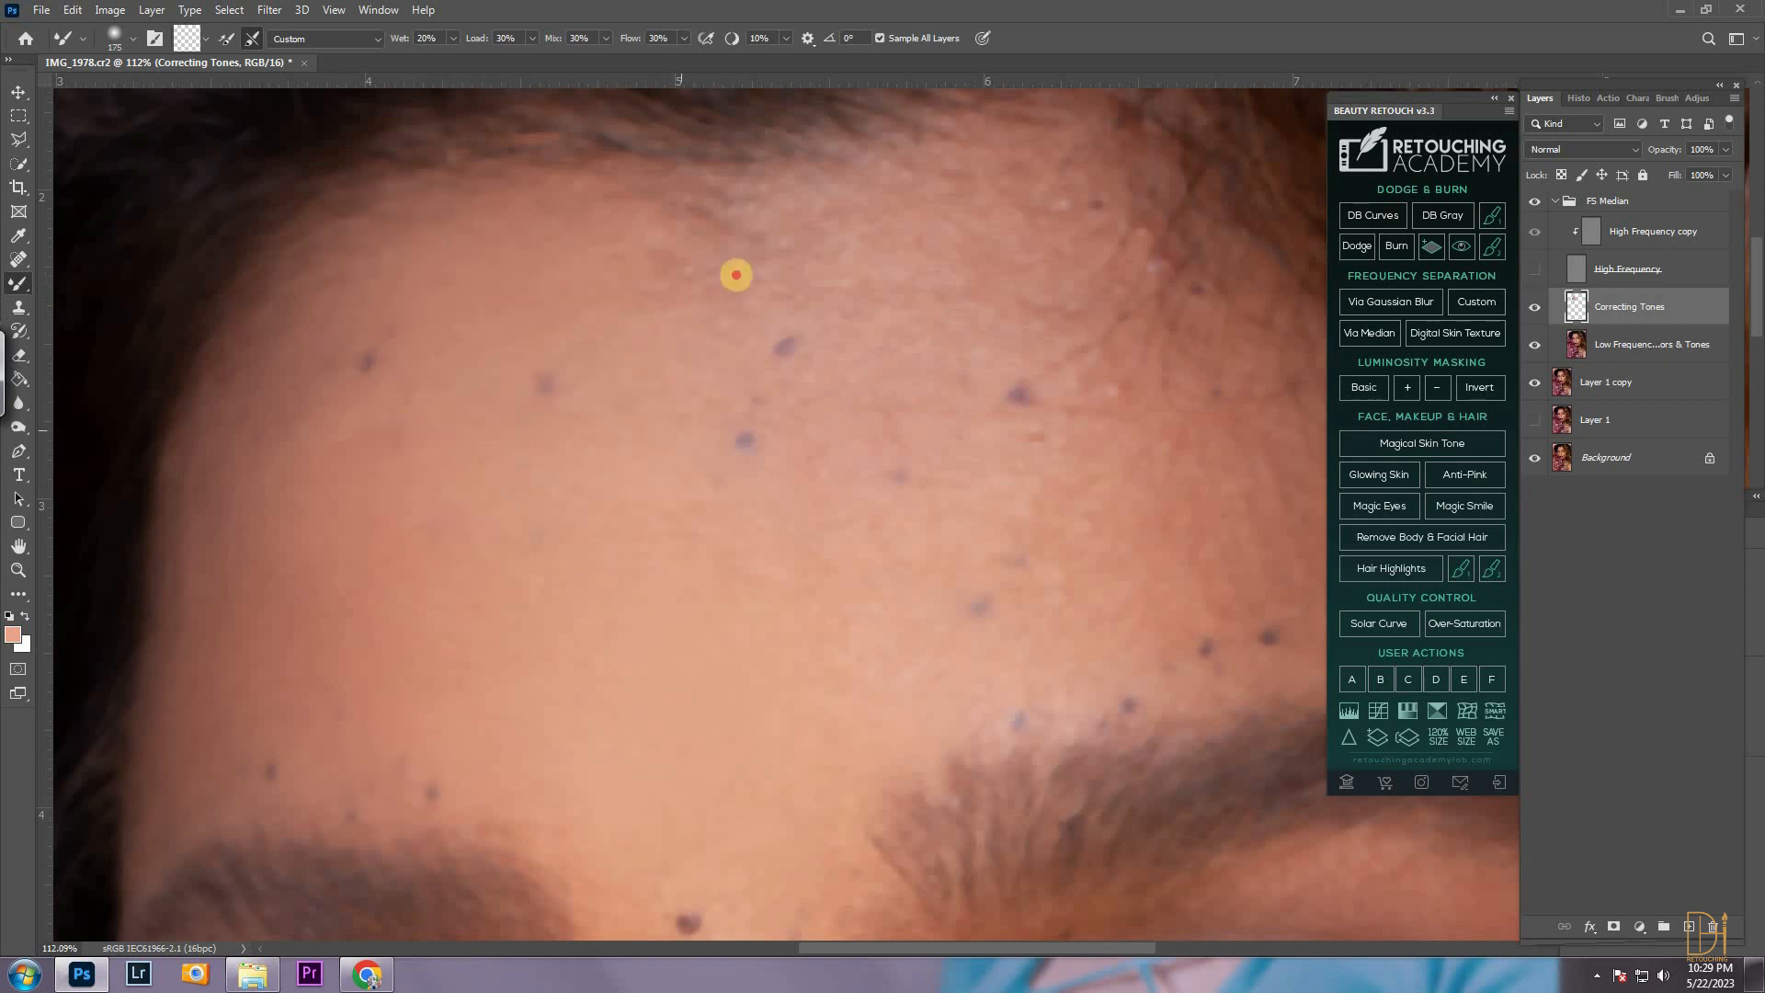
pyautogui.moveTo(892, 643); pyautogui.dragTo(688, 540)
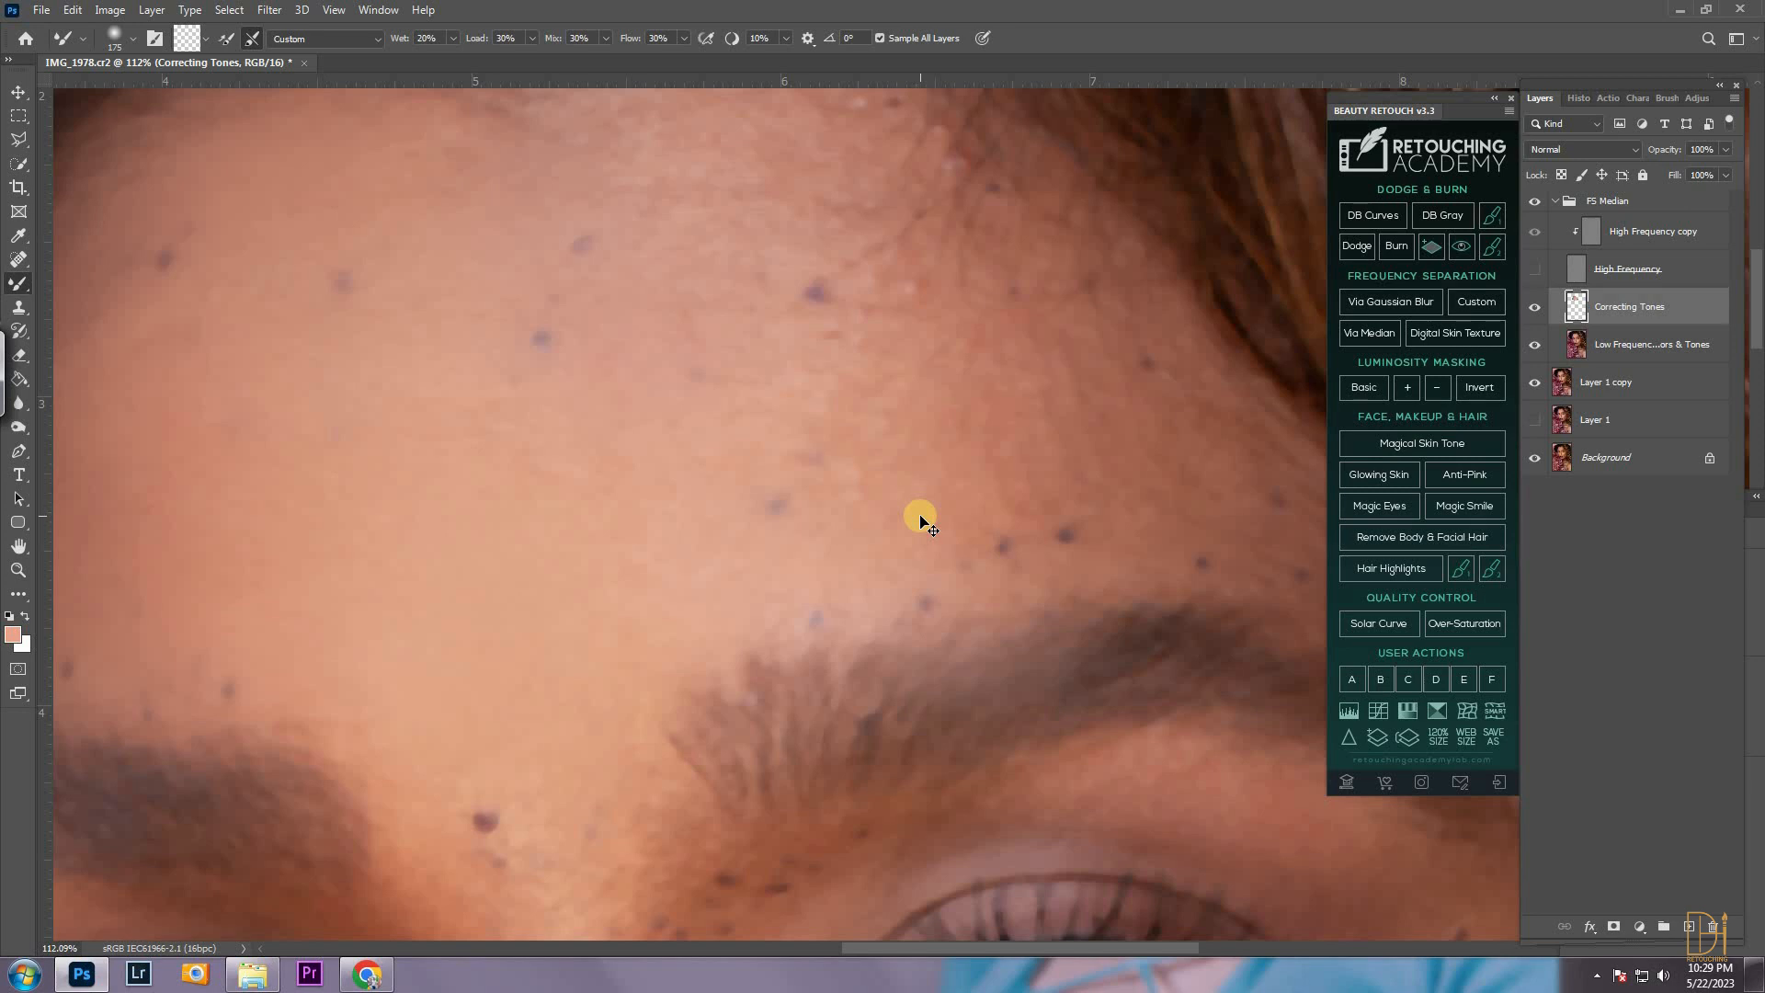
pyautogui.click(1042, 457)
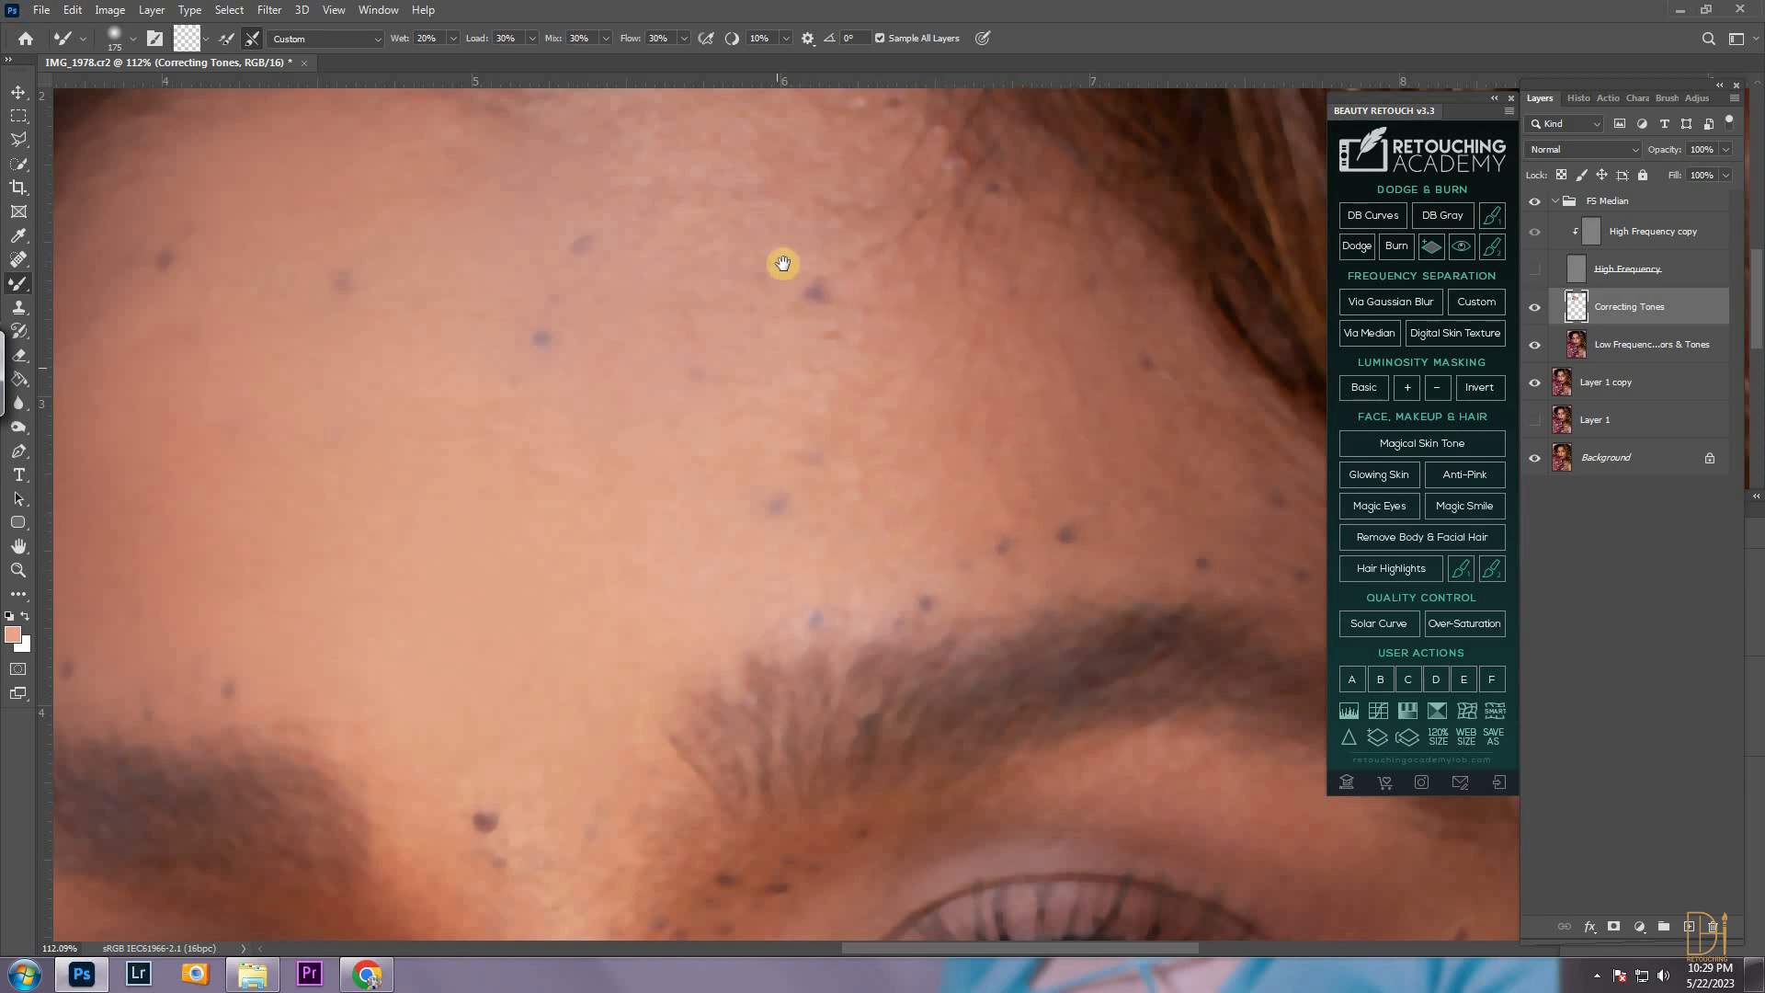
pyautogui.scroll(5, 796, 369)
pyautogui.hscroll(-1, 963, 343)
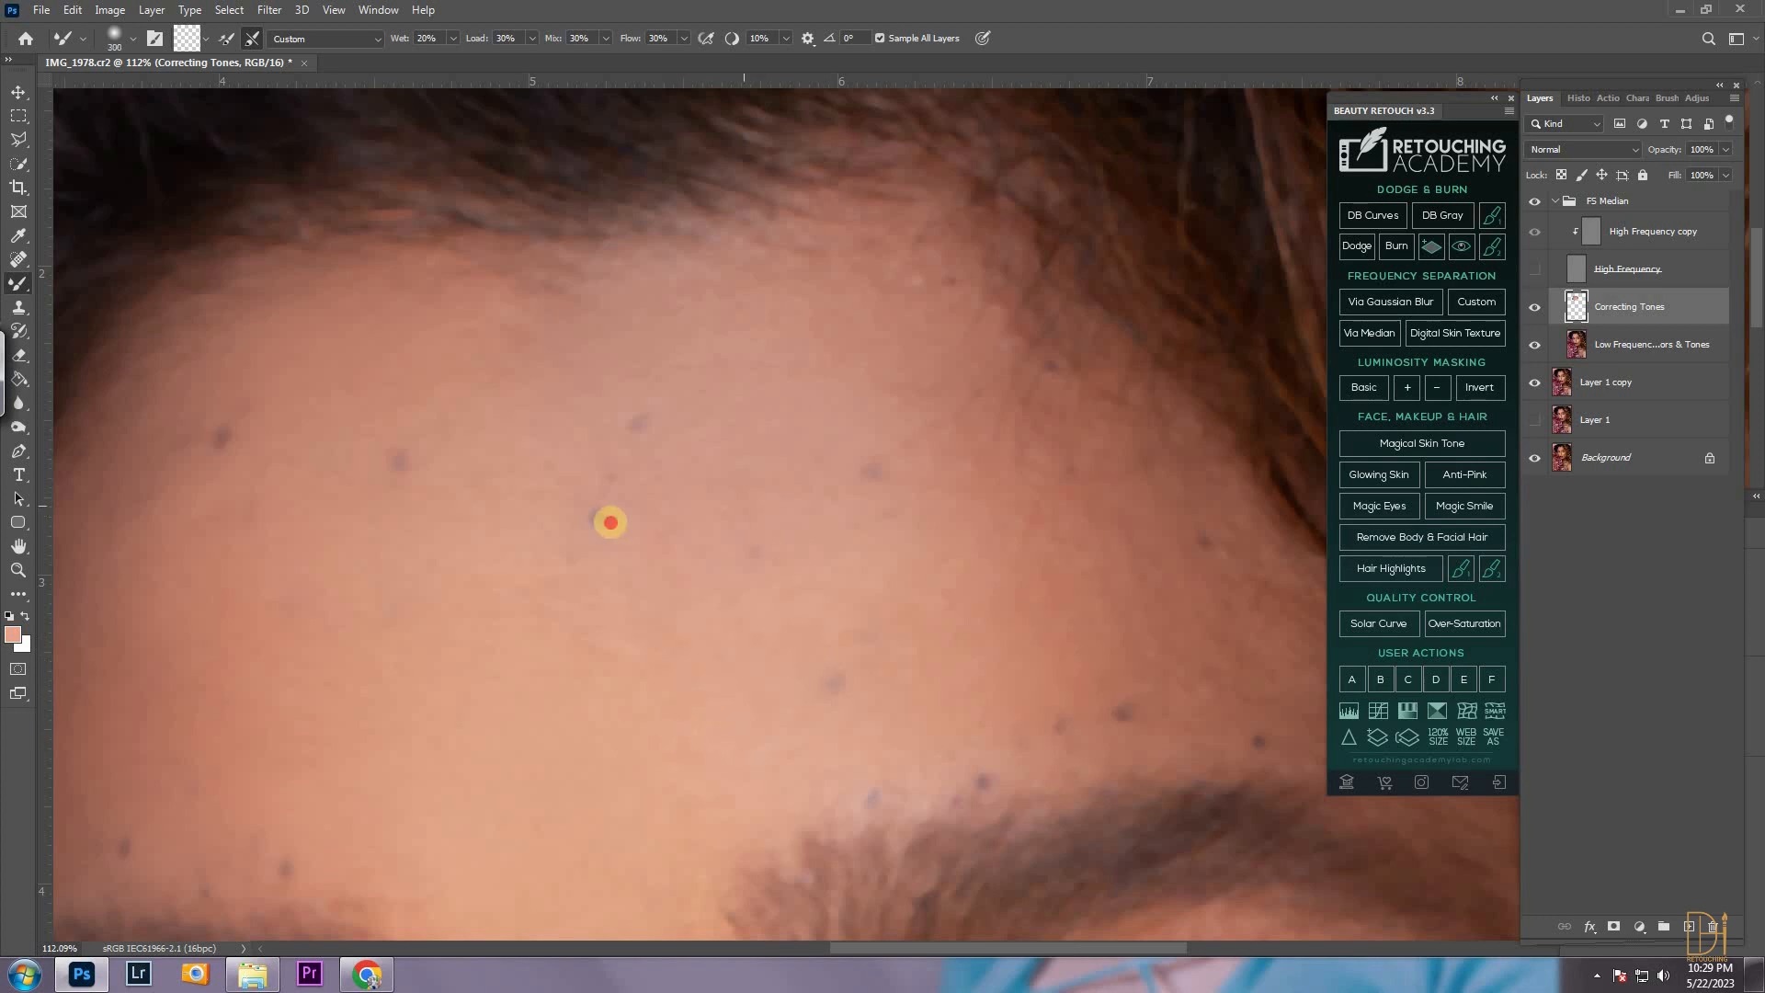
# Smooth the tones along the temple and just above both eyebrows with the Mixer Brush at size 125
pyautogui.scroll(-4, 713, 394)
pyautogui.hscroll(-6, 572, 572)
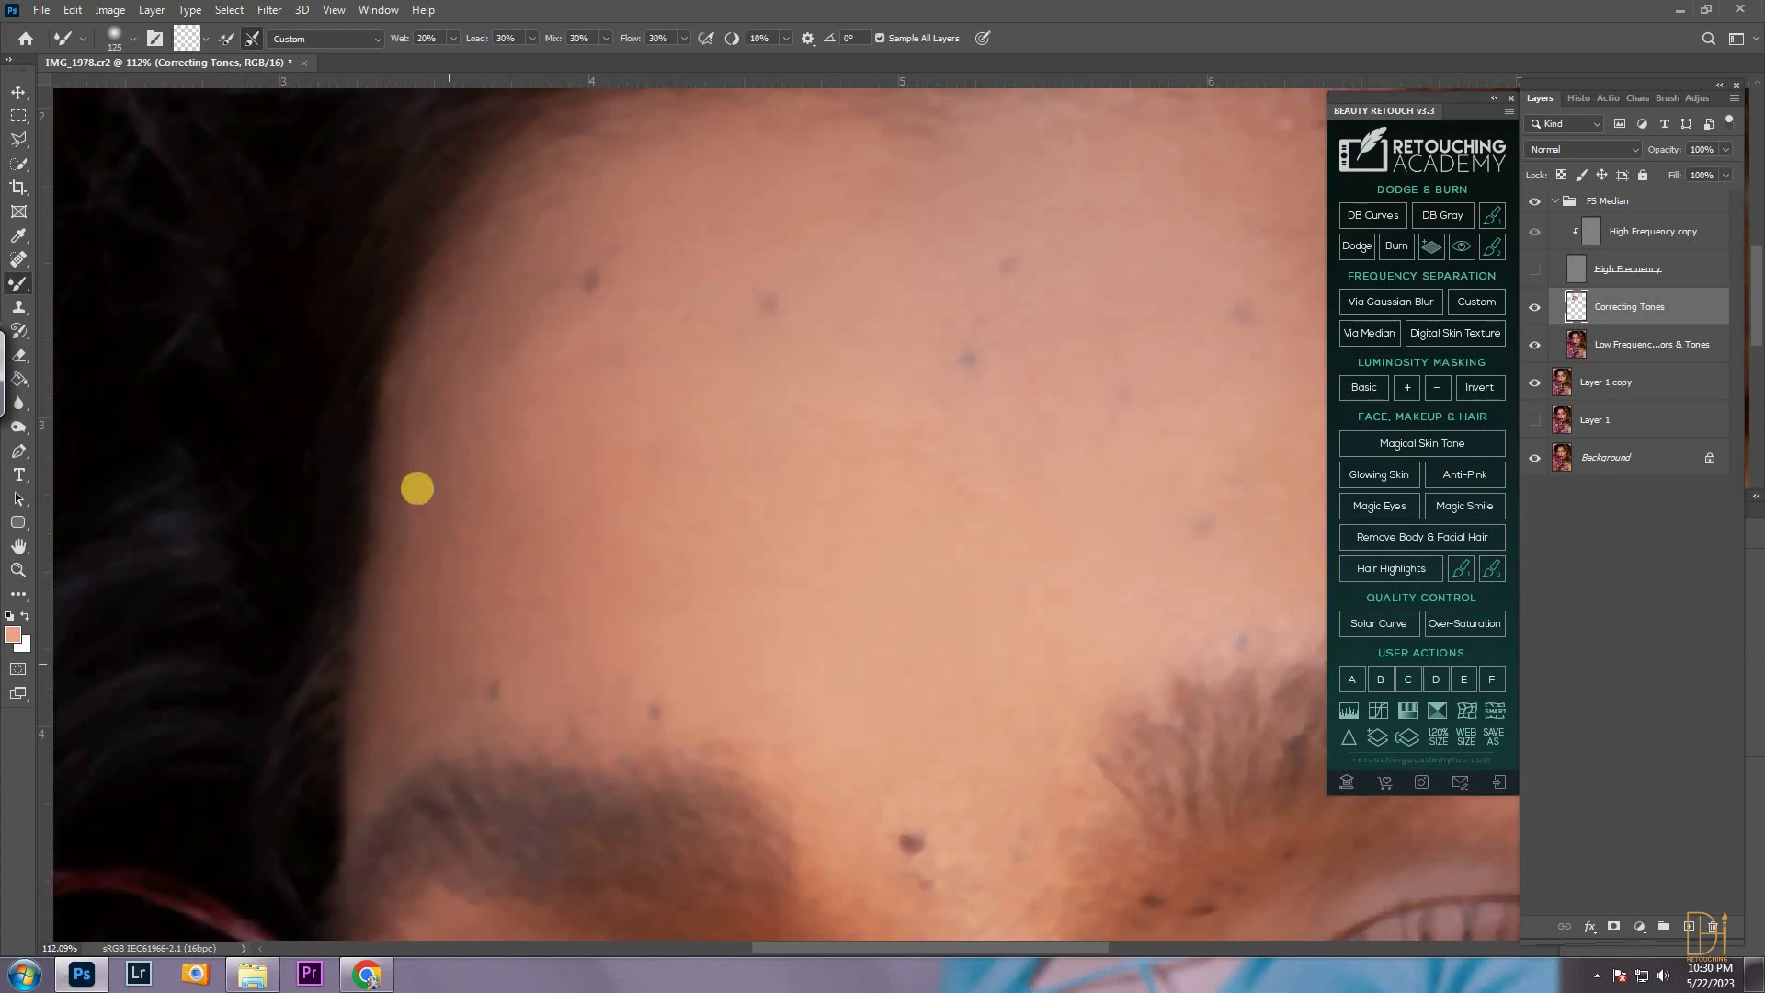
pyautogui.scroll(-2, 782, 689)
pyautogui.hscroll(4, 816, 672)
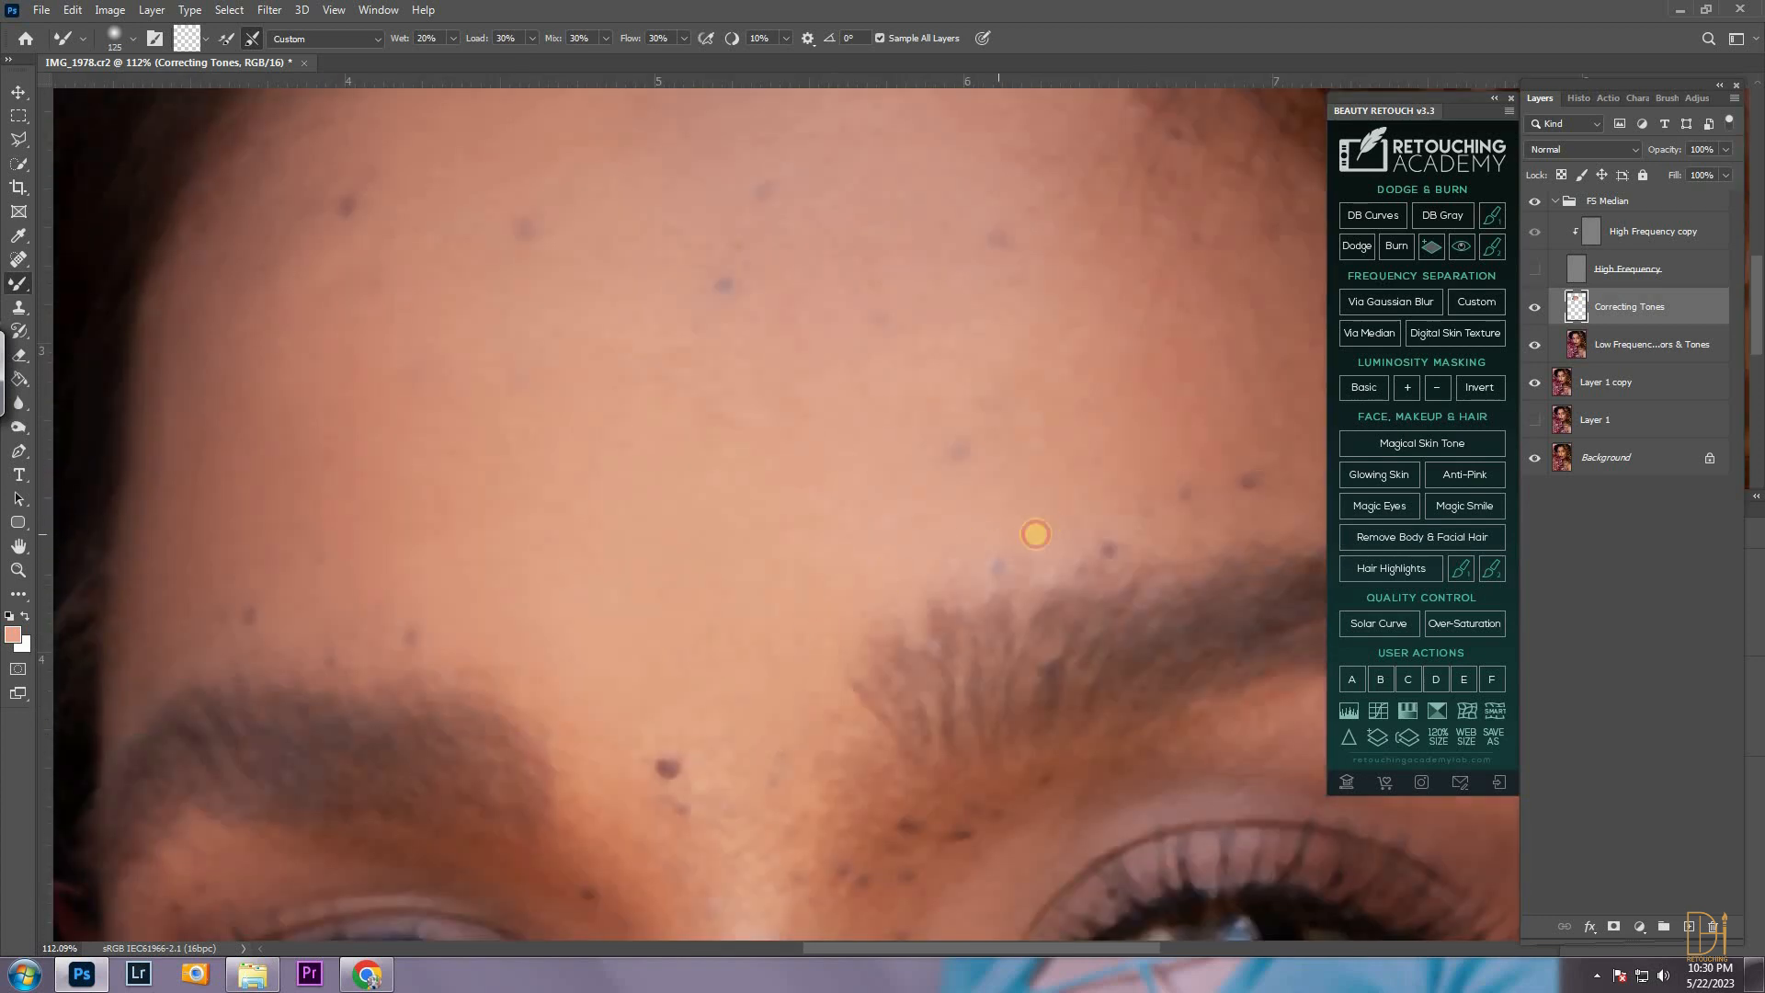
pyautogui.hscroll(4, 1005, 545)
pyautogui.scroll(1, 997, 551)
pyautogui.scroll(3, 588, 570)
pyautogui.hscroll(-4, 552, 534)
# Even out the upper forehead up to the hairline with the Mixer Brush at size 200
pyautogui.press(']')
pyautogui.press(']')
pyautogui.press(']')
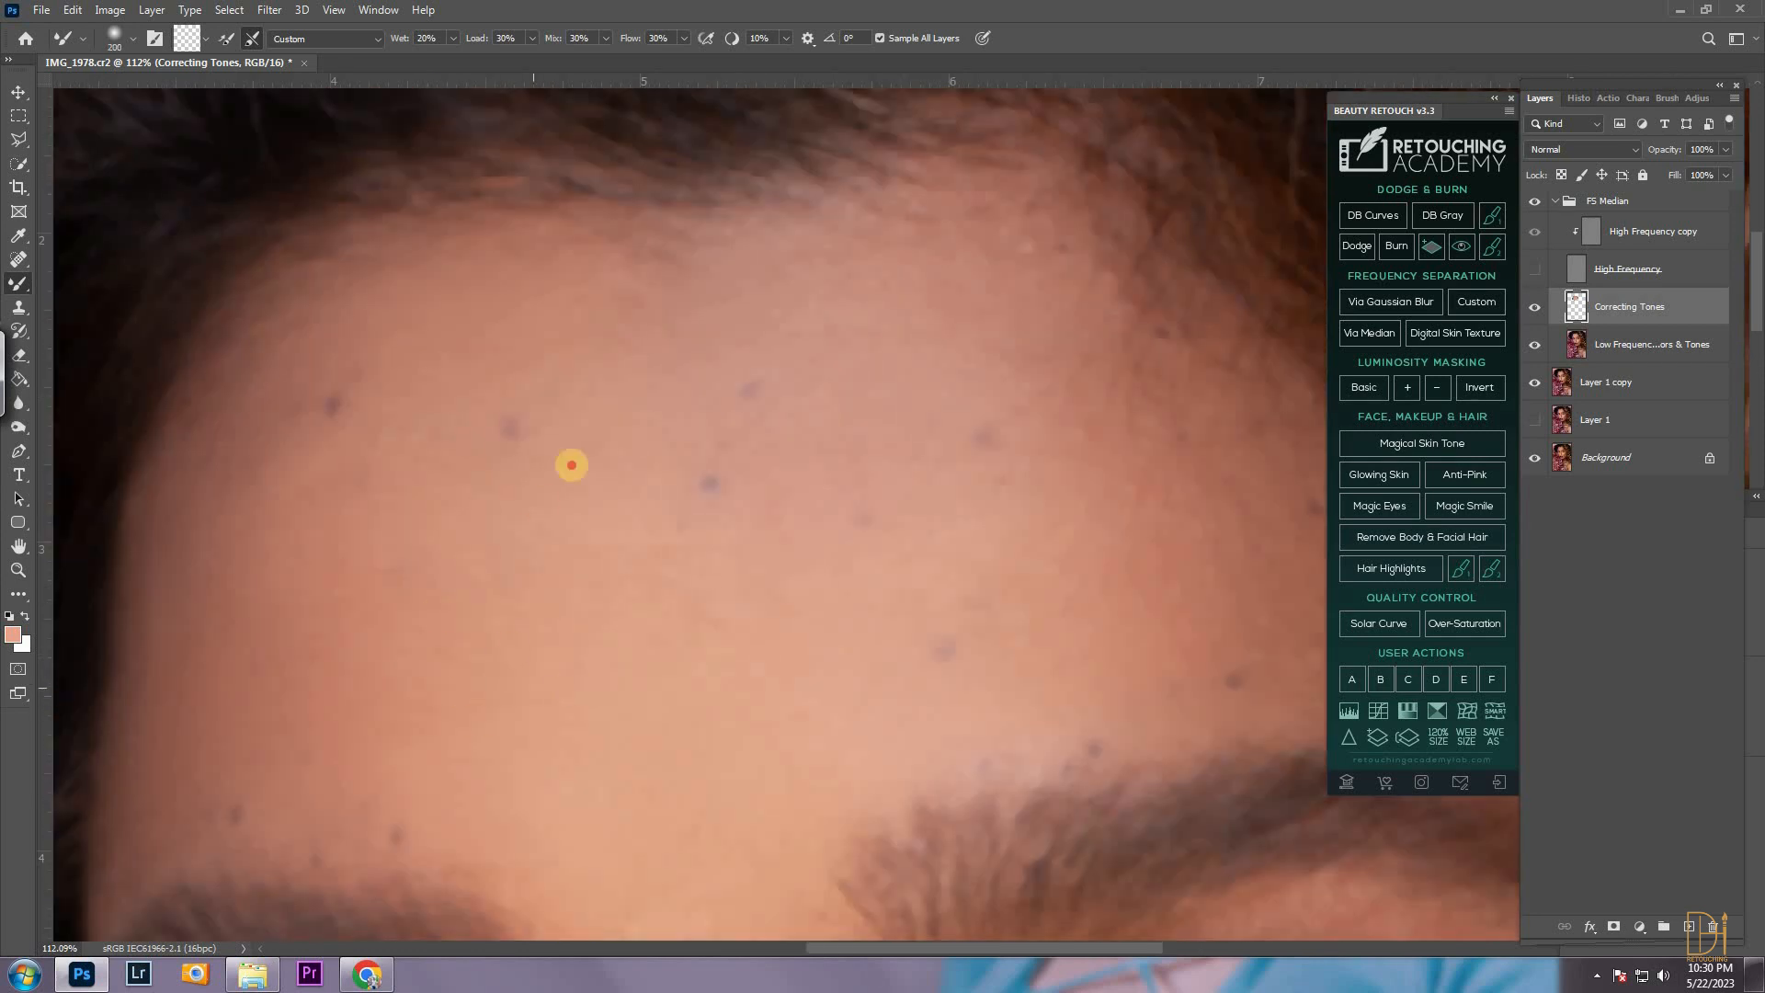
pyautogui.scroll(2, 828, 487)
pyautogui.hscroll(-3, 791, 432)
pyautogui.hscroll(3, 1063, 393)
pyautogui.scroll(1, 1064, 393)
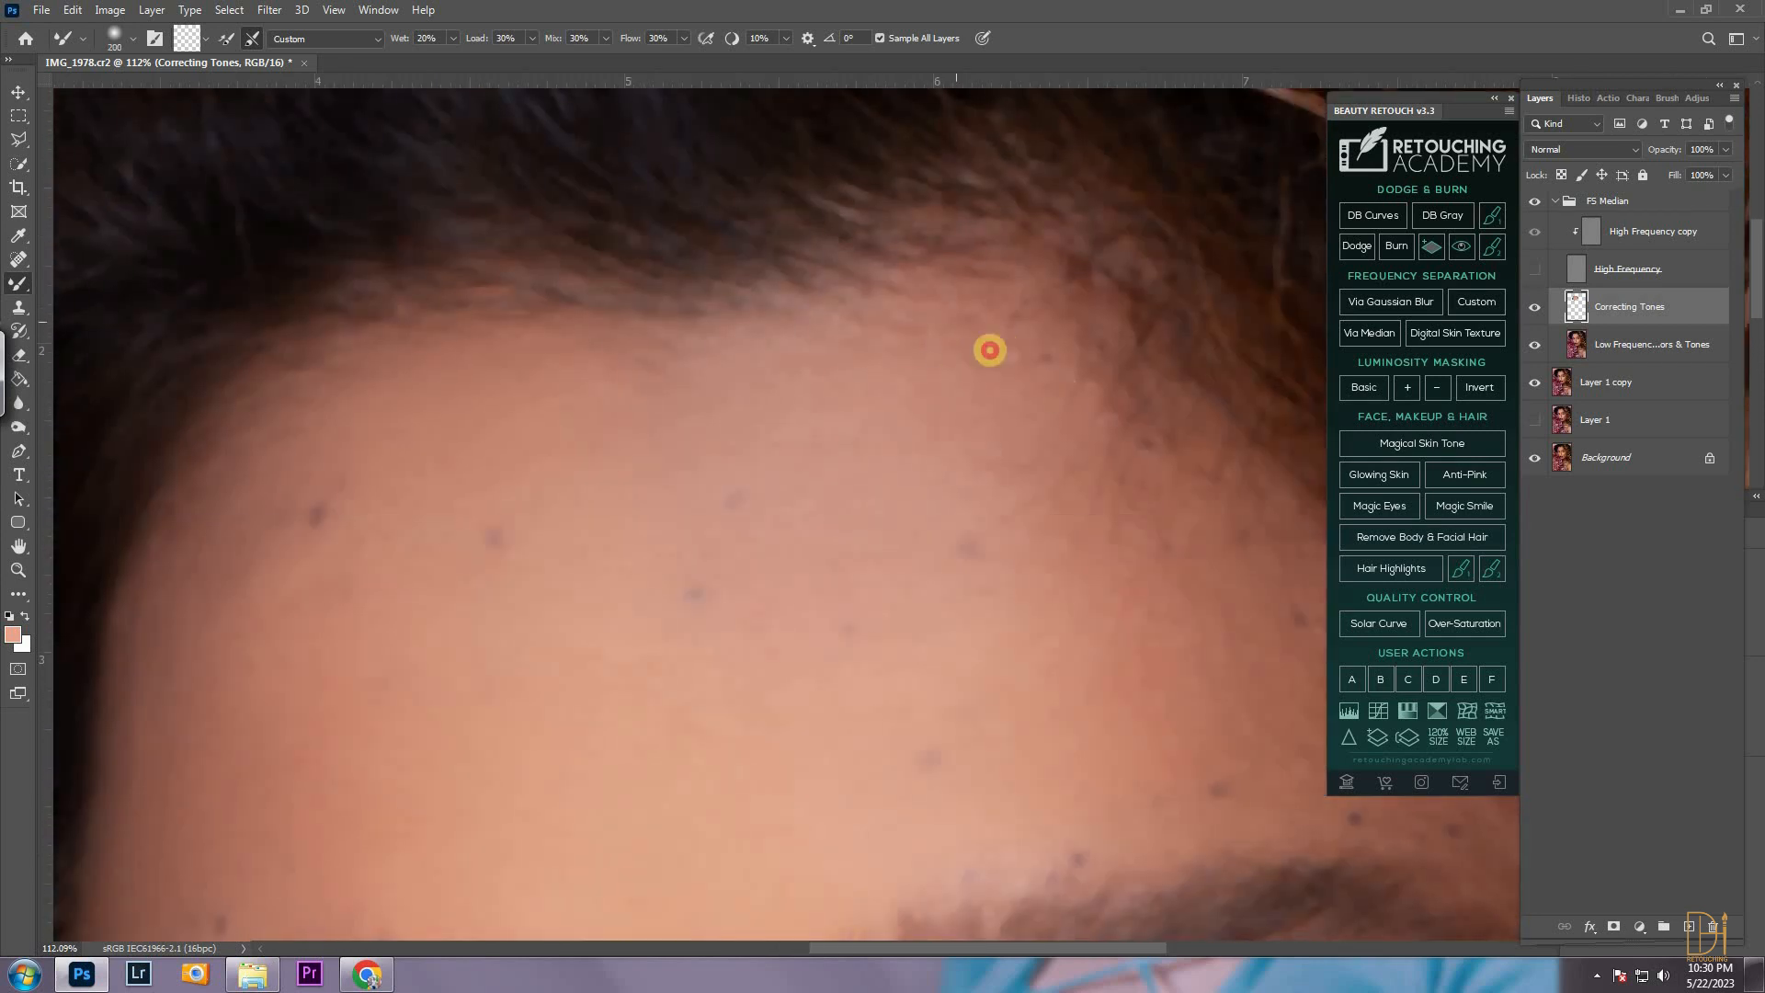
pyautogui.moveTo(320, 504); pyautogui.dragTo(476, 452)
pyautogui.moveTo(524, 735); pyautogui.dragTo(583, 610)
pyautogui.moveTo(1182, 316); pyautogui.dragTo(717, 359)
pyautogui.hscroll(-3, 539, 479)
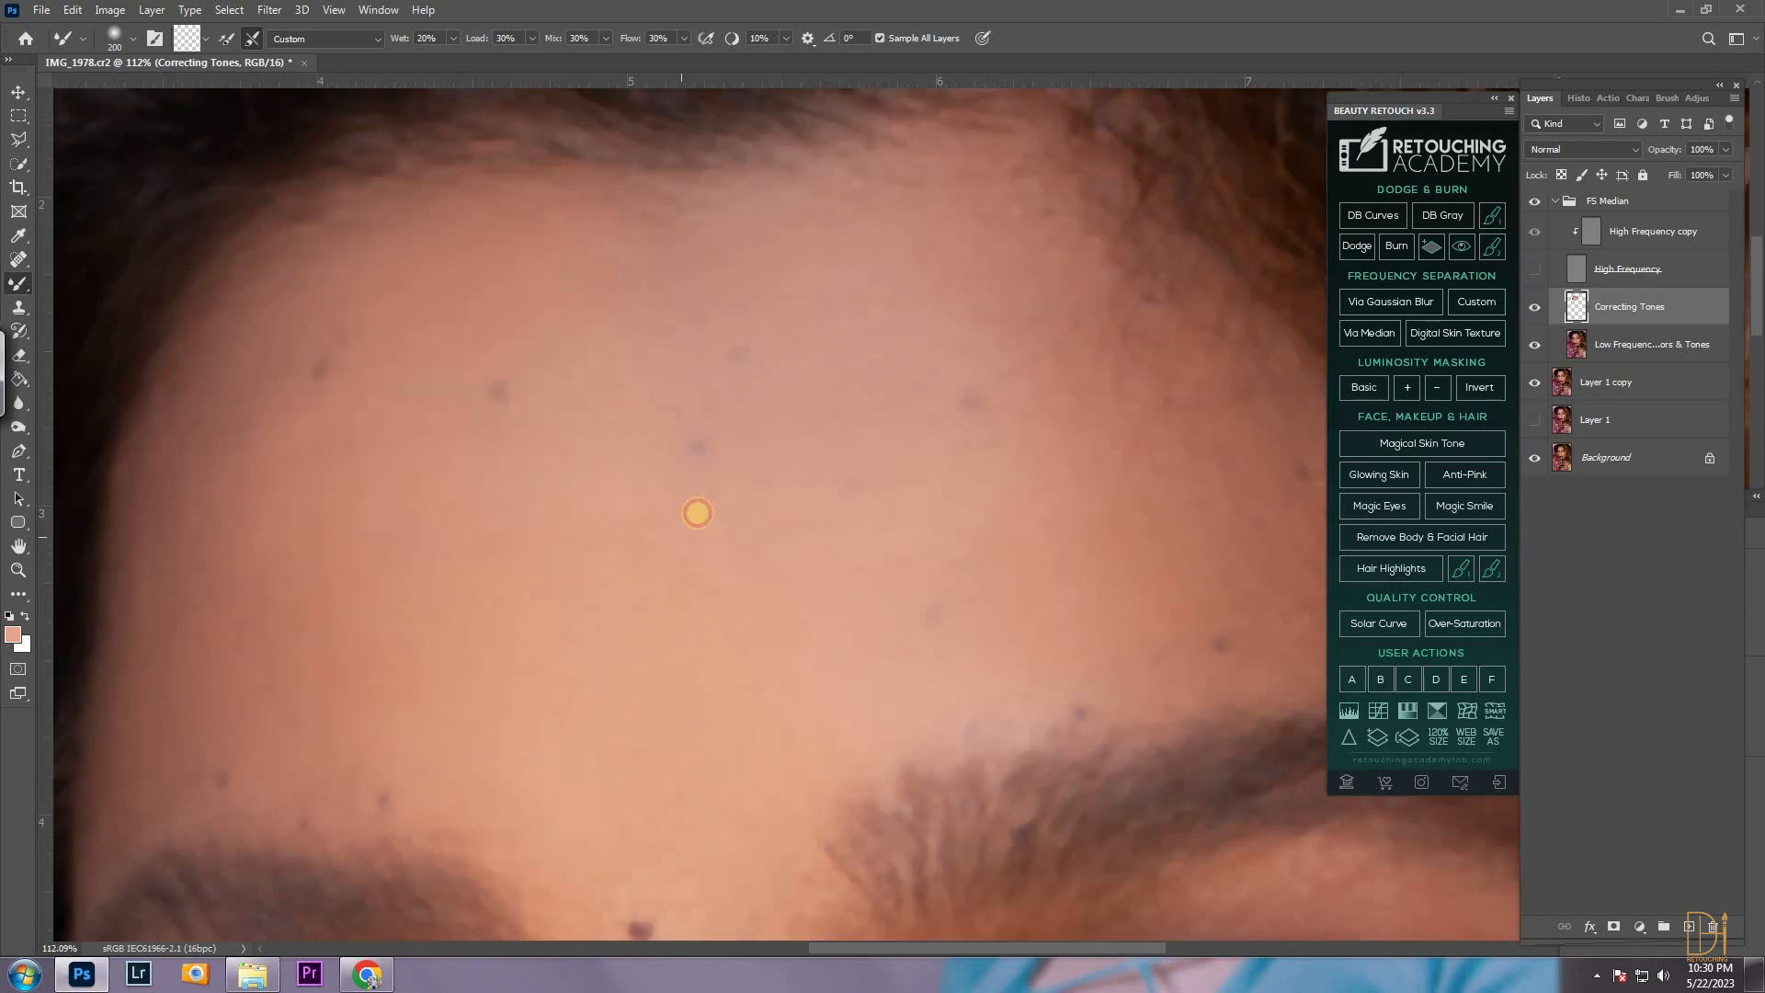
# Show the High Frequency layer to check the forehead smoothing on the whole face, and hide it again
pyautogui.click(1534, 270)
pyautogui.scroll(-12, 633, 376)
pyautogui.scroll(6, 731, 570)
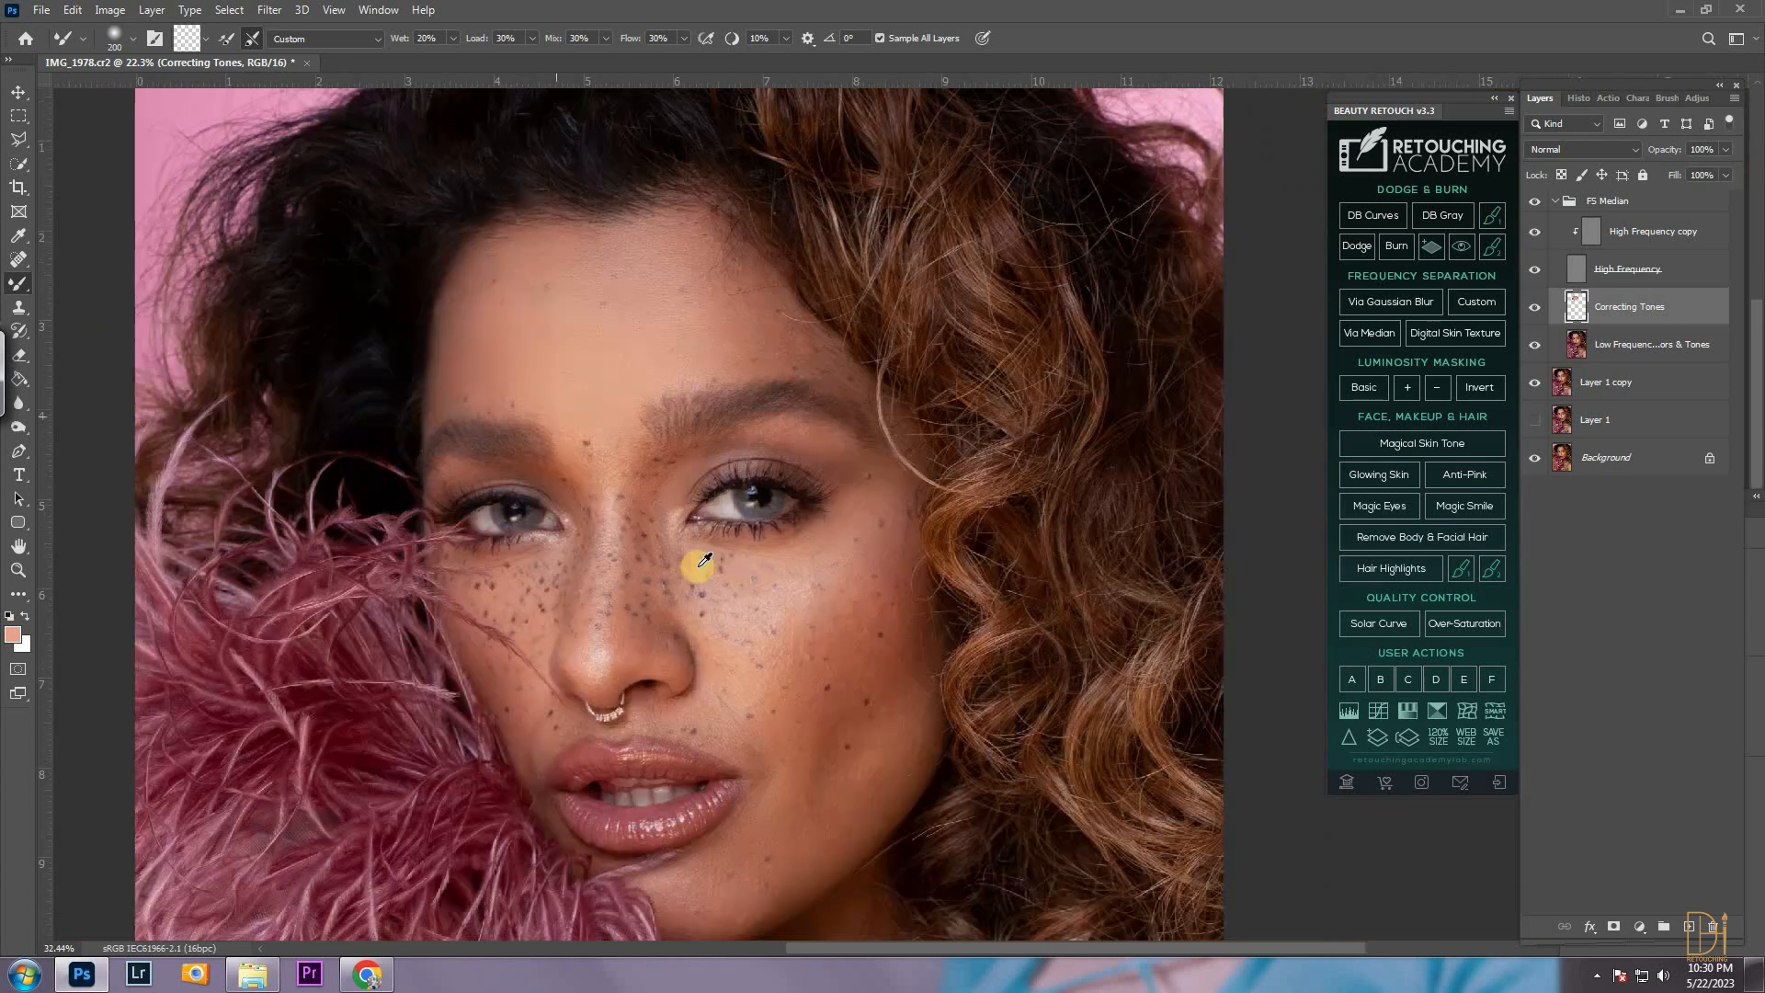
pyautogui.scroll(5, 947, 469)
pyautogui.click(1535, 271)
# Blend the tones along the nose and between the eyebrows with the Mixer Brush at sizes 90 to 150
pyautogui.scroll(1, 643, 515)
pyautogui.press('[')
pyautogui.press('[')
pyautogui.press('[')
pyautogui.press('[')
pyautogui.press('[')
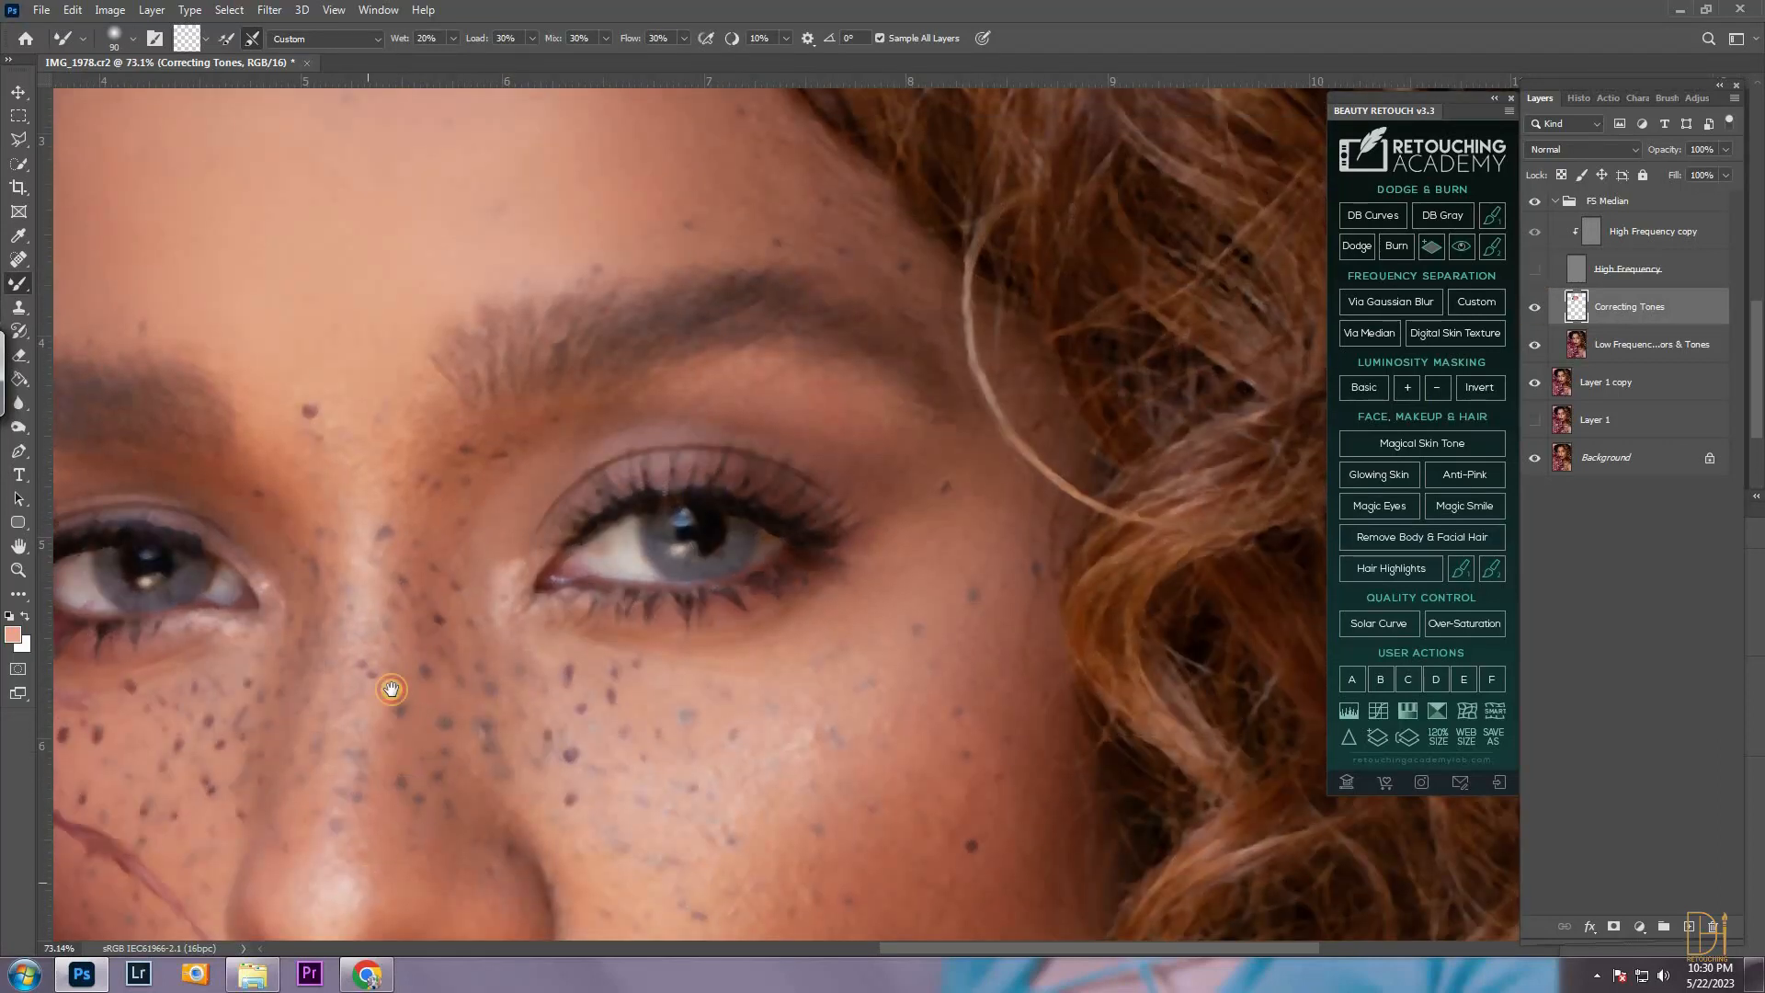
pyautogui.scroll(-3, 368, 691)
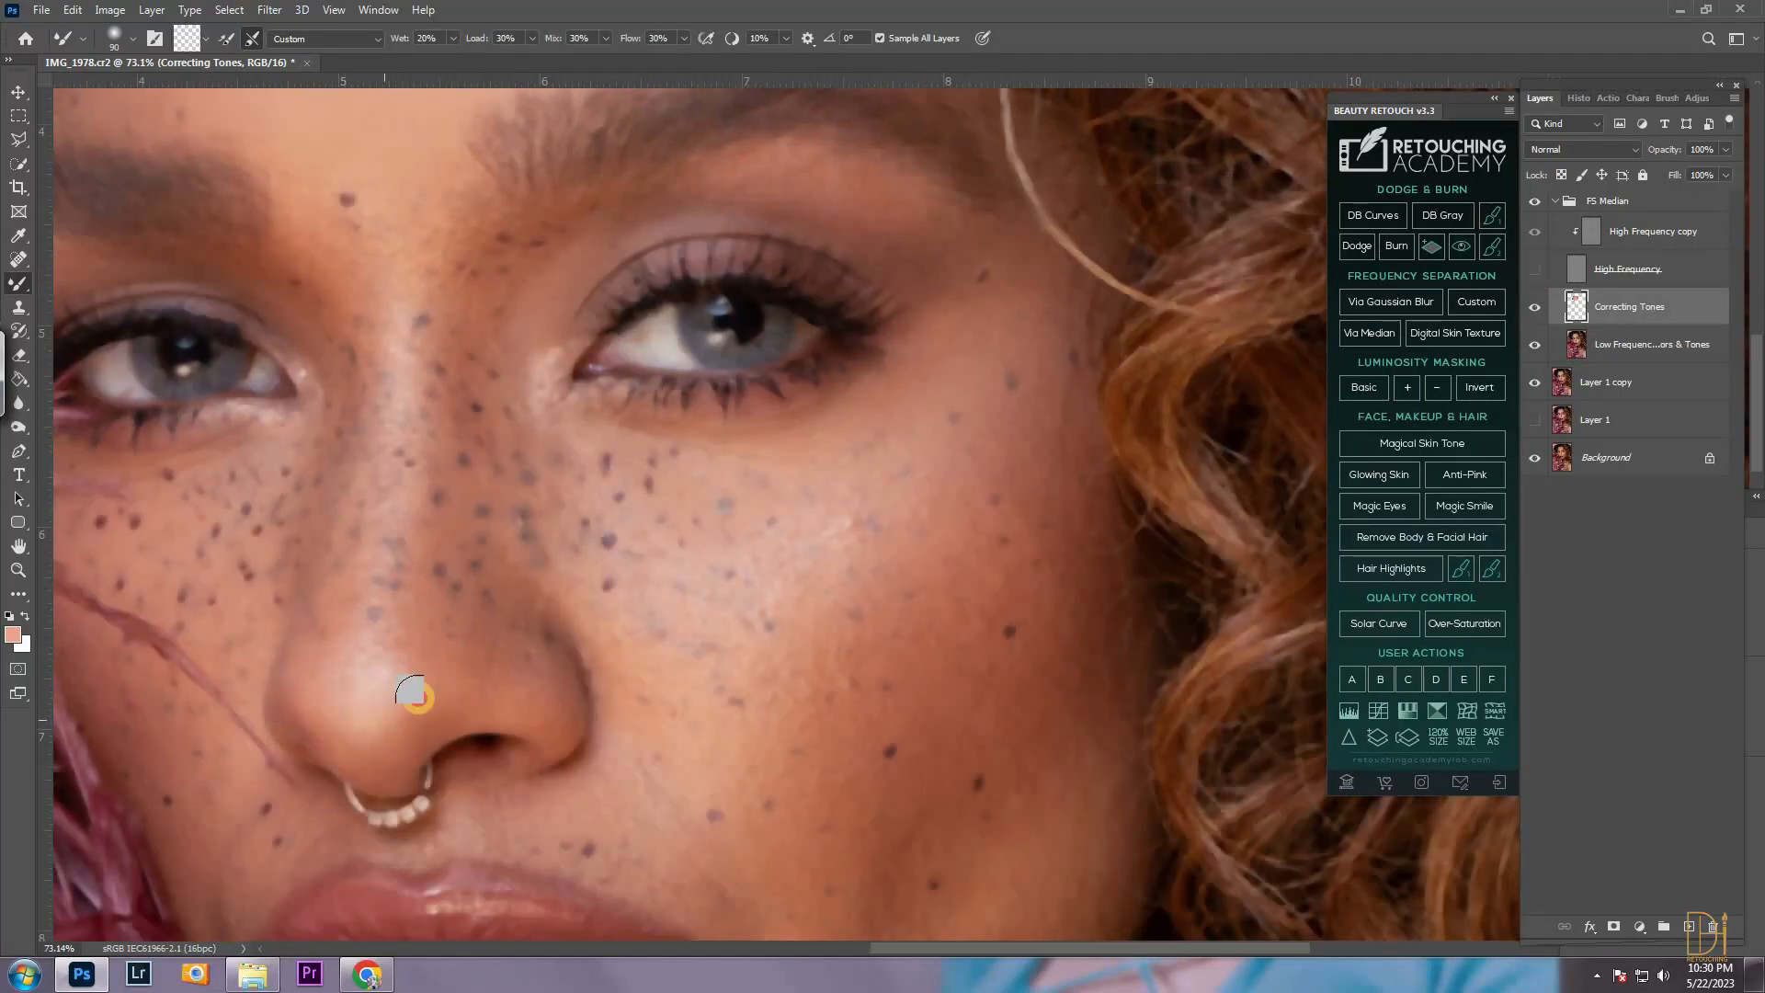
pyautogui.press(']')
pyautogui.press(']')
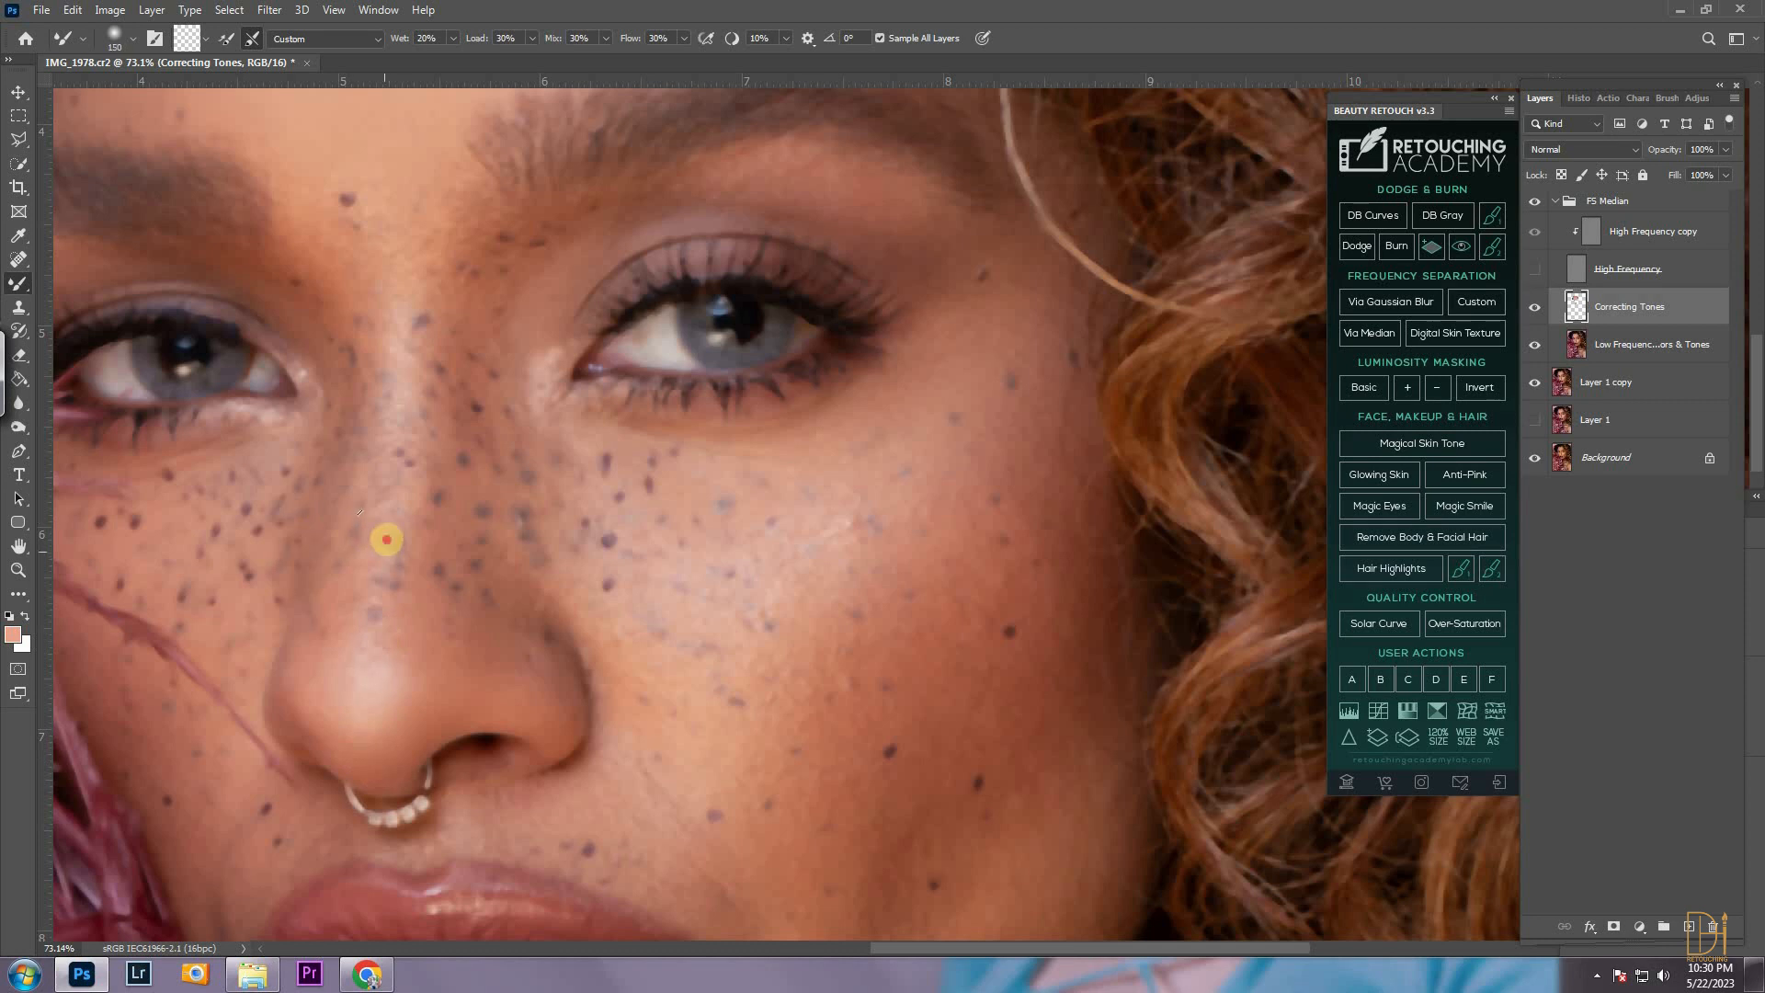
pyautogui.moveTo(392, 259)
pyautogui.mouseDown()
pyautogui.moveTo(320, 200)
pyautogui.moveTo(401, 287)
pyautogui.mouseUp()
pyautogui.moveTo(627, 438)
pyautogui.mouseDown()
pyautogui.moveTo(882, 391)
pyautogui.moveTo(906, 276)
pyautogui.moveTo(779, 203)
pyautogui.moveTo(720, 200)
pyautogui.moveTo(590, 249)
pyautogui.moveTo(540, 378)
pyautogui.moveTo(463, 274)
pyautogui.mouseUp()
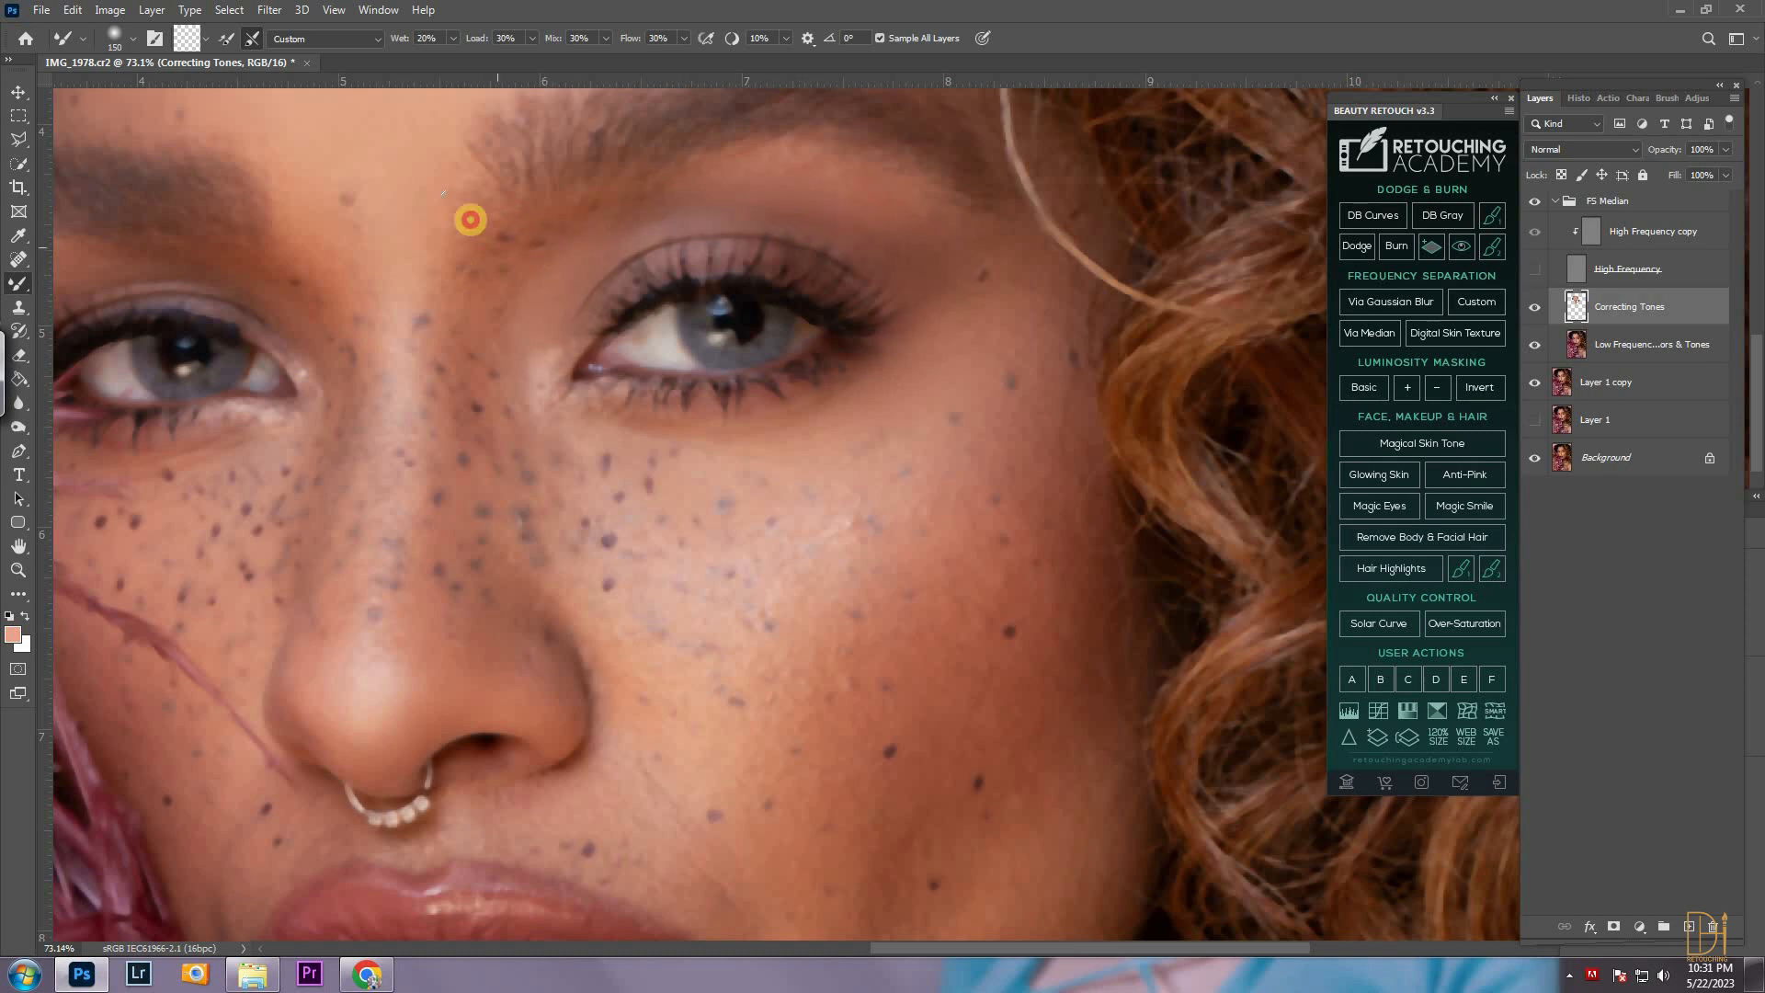
# Smooth the cheek beside the curls down to the jaw with the Mixer Brush at size 200
pyautogui.moveTo(974, 333)
pyautogui.mouseDown()
pyautogui.moveTo(862, 243)
pyautogui.moveTo(791, 268)
pyautogui.mouseUp()
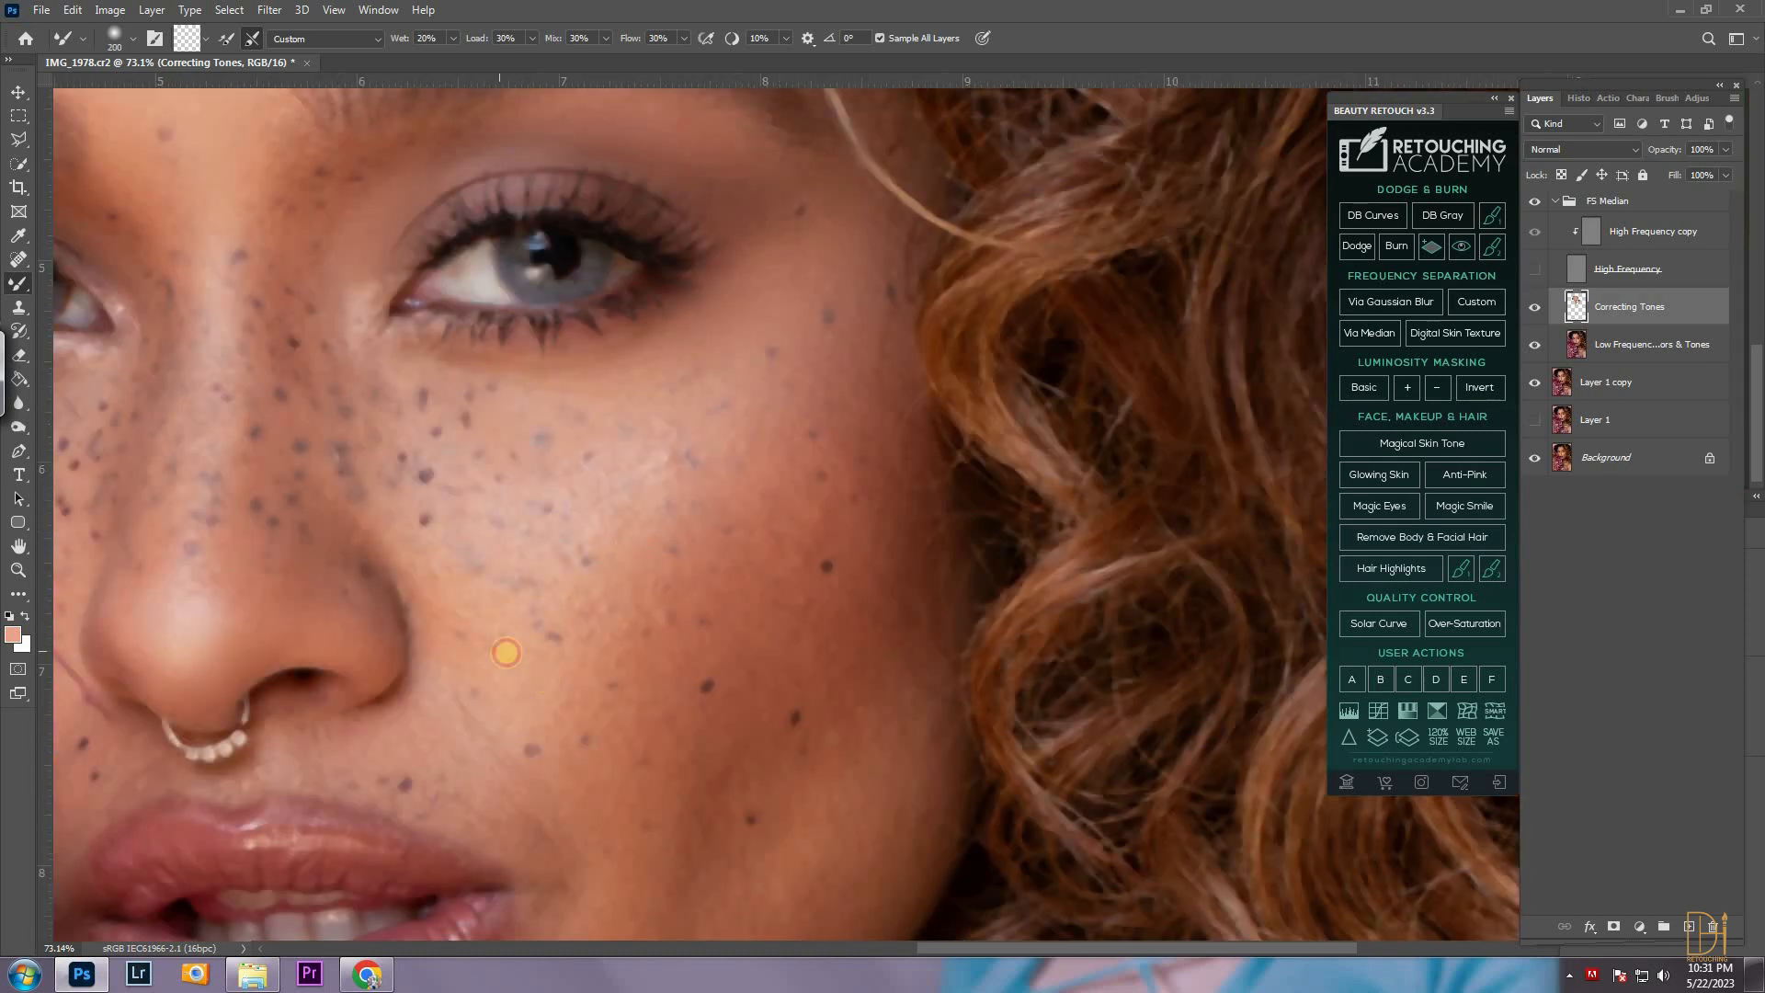
pyautogui.moveTo(699, 744); pyautogui.dragTo(635, 631)
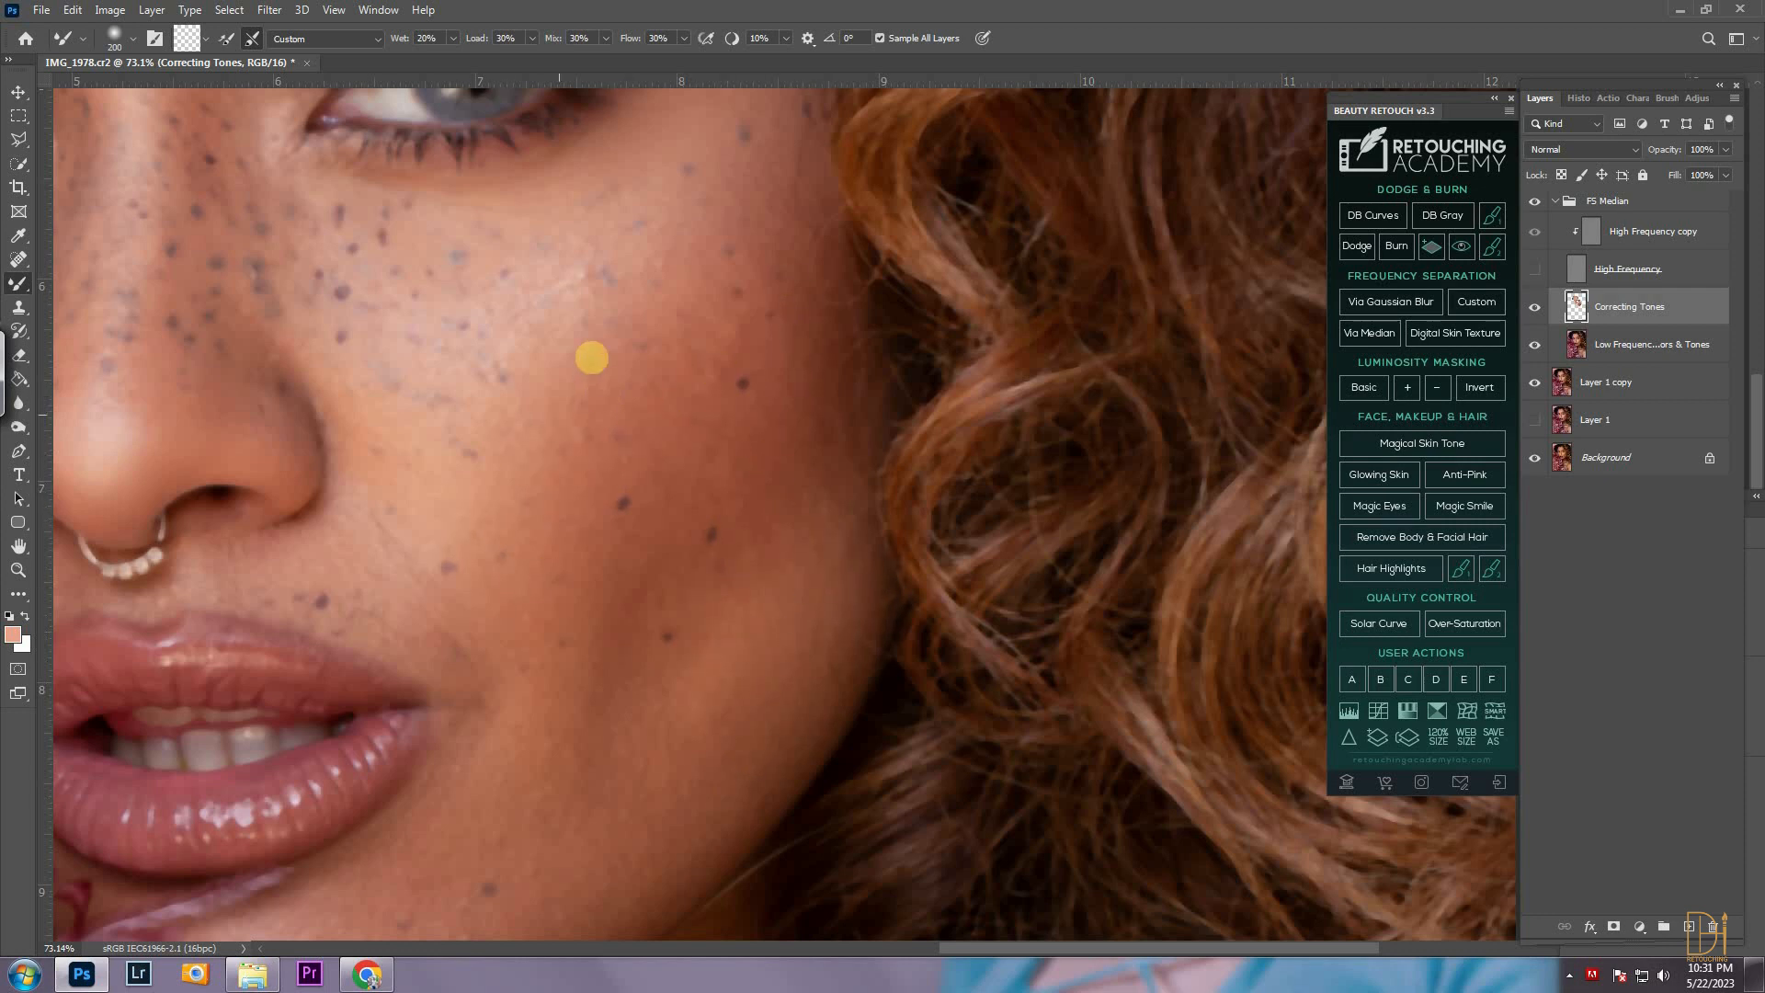
pyautogui.moveTo(651, 797); pyautogui.dragTo(764, 607)
pyautogui.press('[')
pyautogui.press('[')
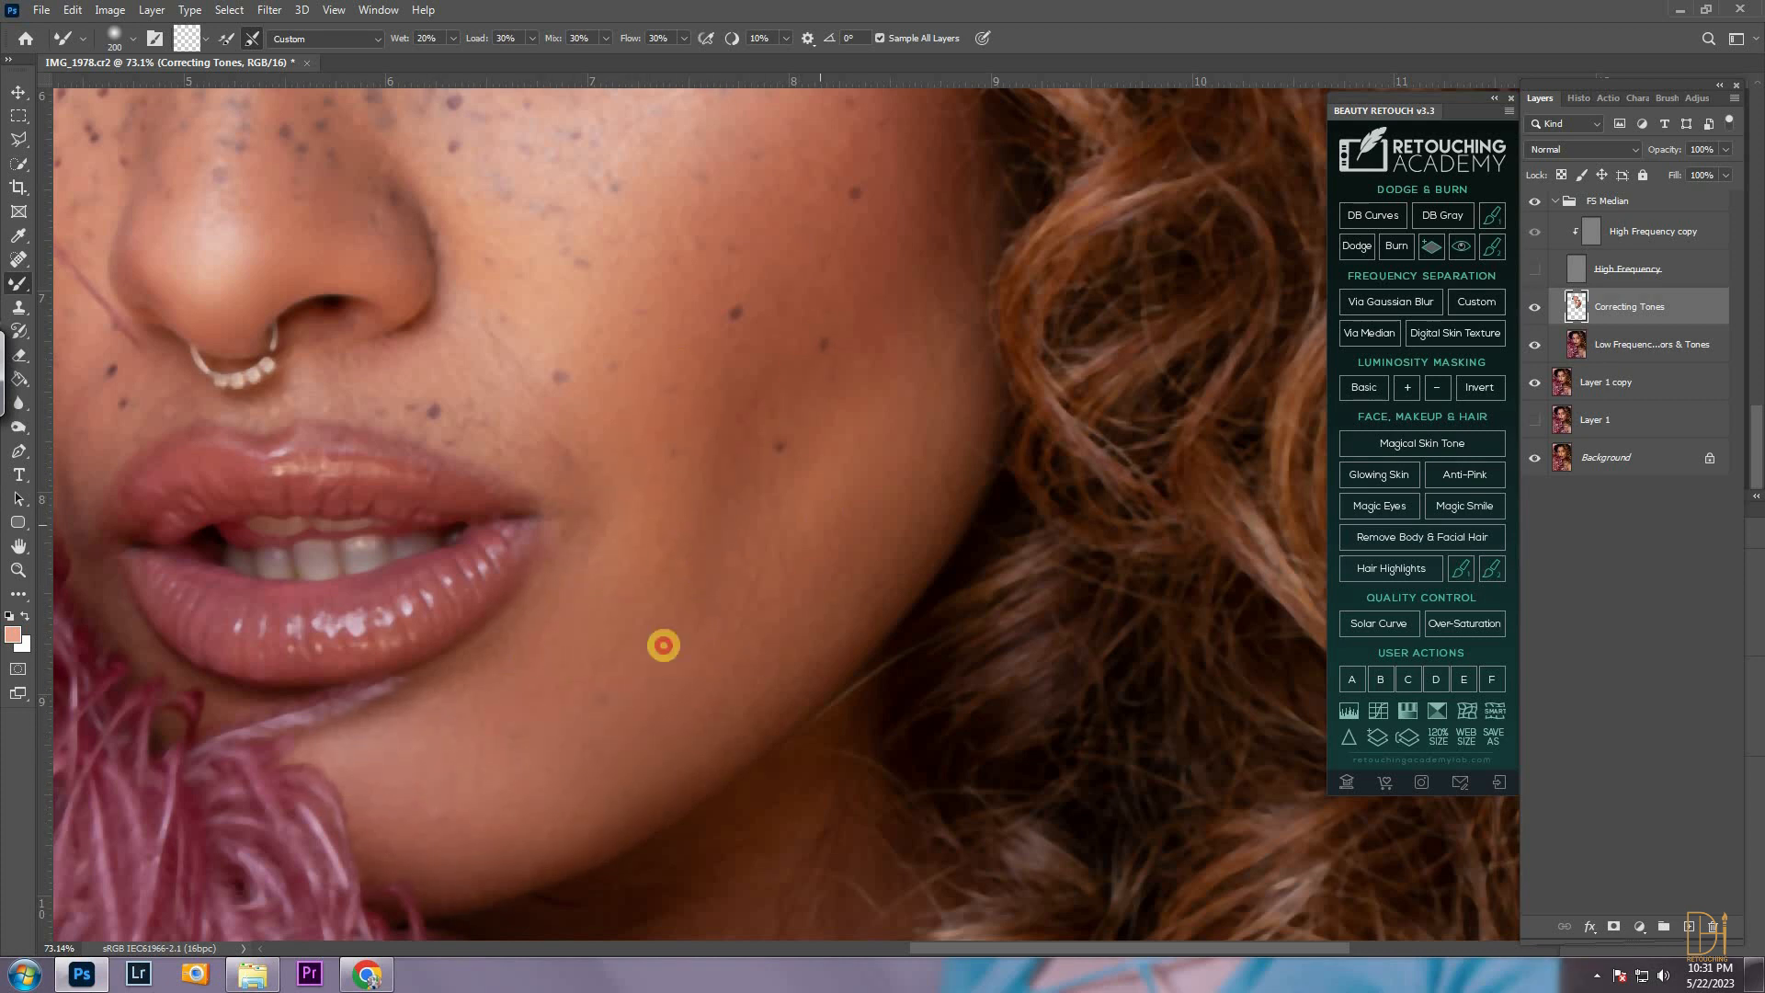
# Blend the curl-side cheek from the jaw up to the eye at size 300, refining beside the nose at 150
pyautogui.moveTo(658, 296); pyautogui.dragTo(644, 471)
pyautogui.press(']')
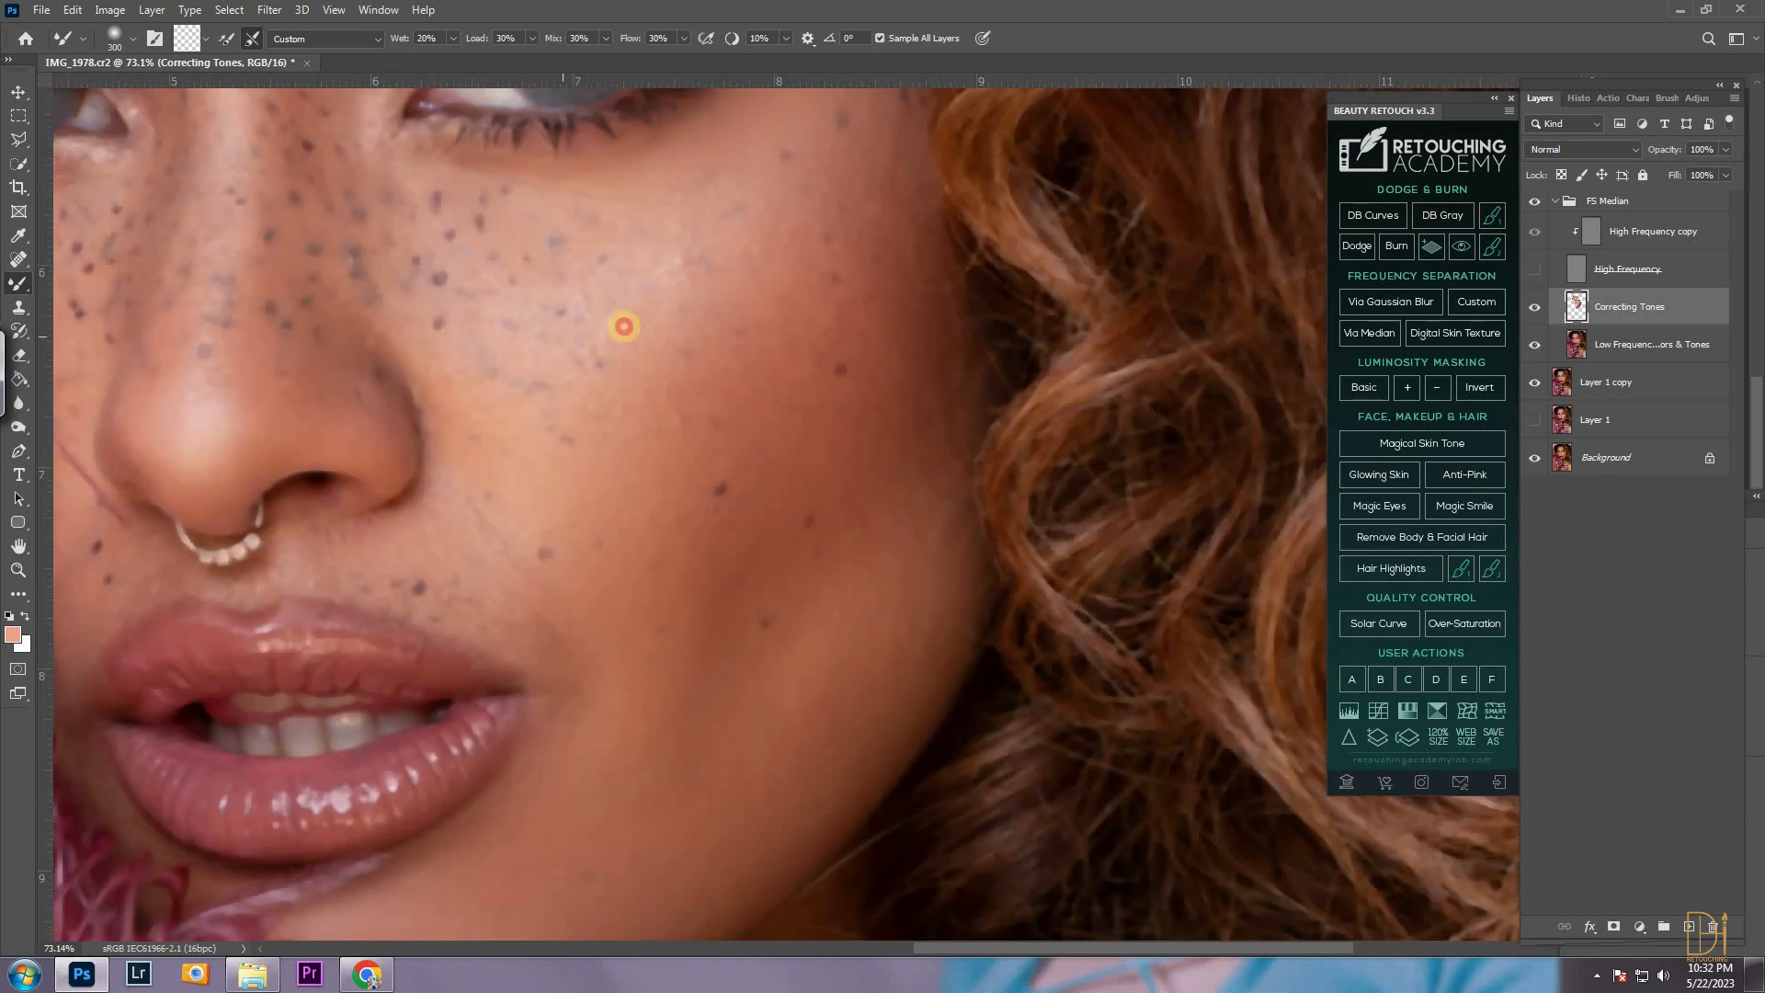
pyautogui.moveTo(541, 286); pyautogui.dragTo(533, 479)
pyautogui.moveTo(318, 184); pyautogui.dragTo(333, 536)
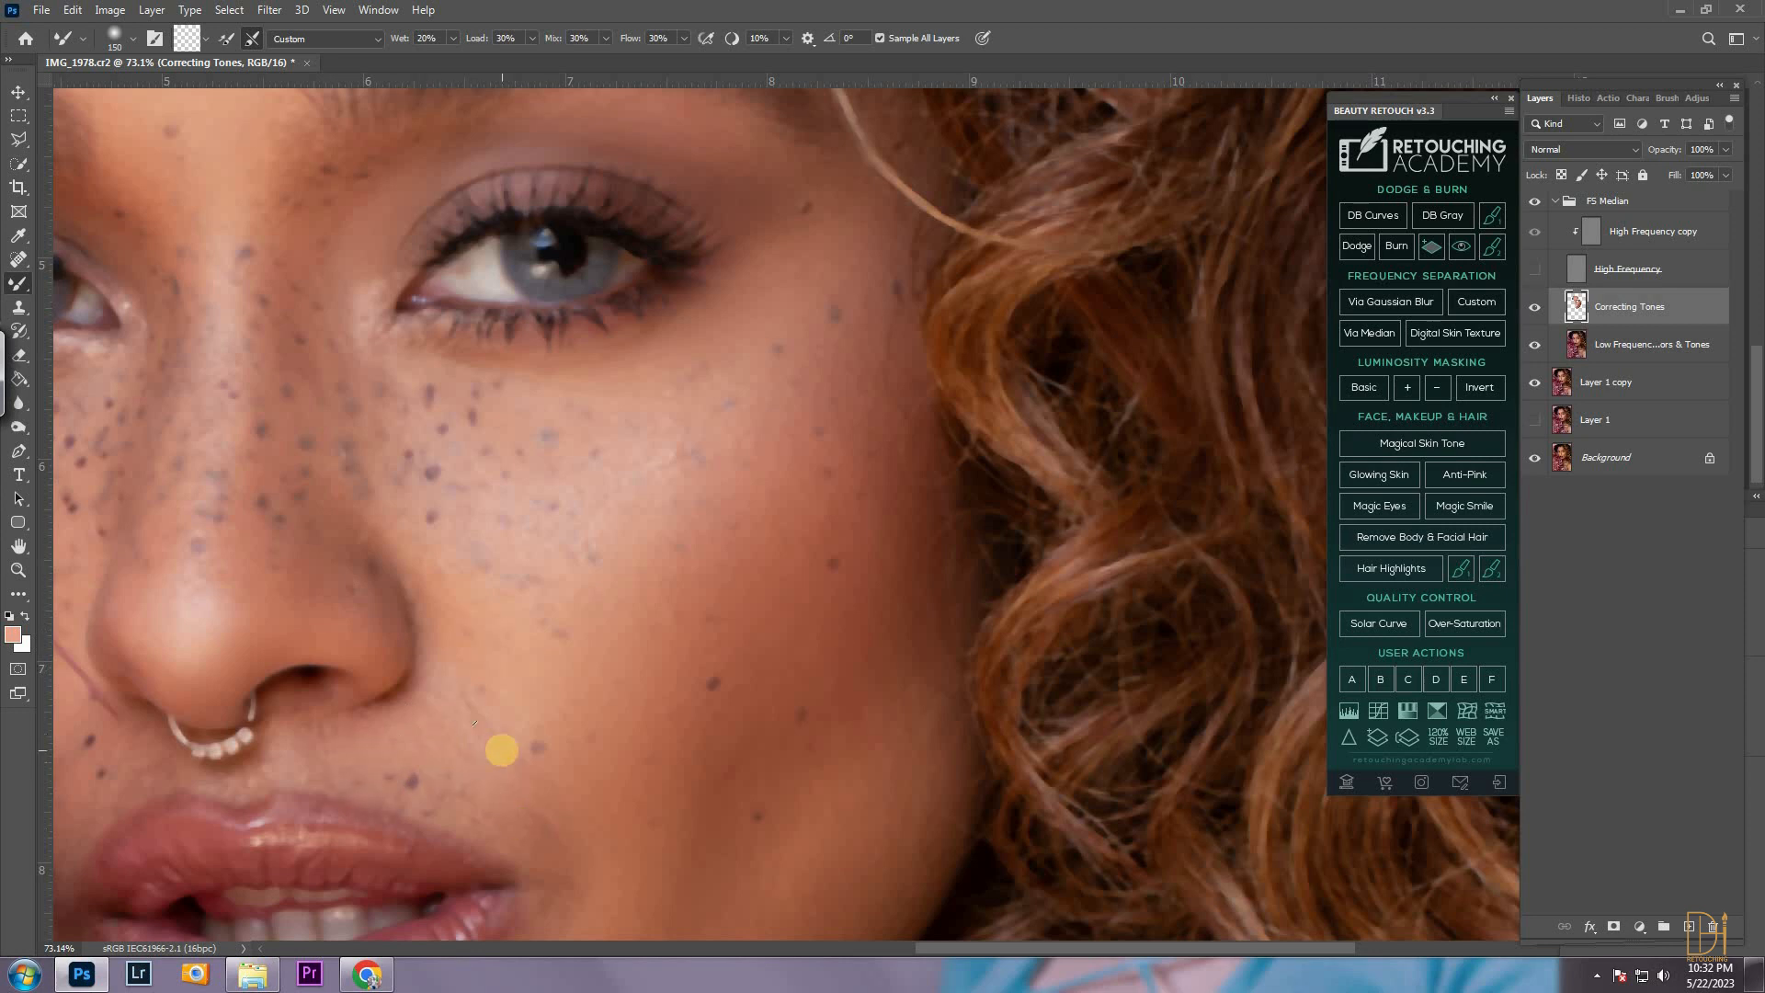
# Toggle the High Frequency layer's visibility to review the smoothed cheek and nose against the whole face
pyautogui.scroll(-8, 658, 505)
pyautogui.scroll(3, 997, 428)
pyautogui.click(1534, 271)
pyautogui.scroll(6, 172, 537)
# Smooth the skin under the eye nearest the feathers with the Mixer Brush at size 80
pyautogui.moveTo(138, 414); pyautogui.dragTo(616, 488)
pyautogui.press('[')
pyautogui.press('[')
pyautogui.press('[')
pyautogui.press('[')
pyautogui.click(484, 293)
pyautogui.scroll(-3, 749, 564)
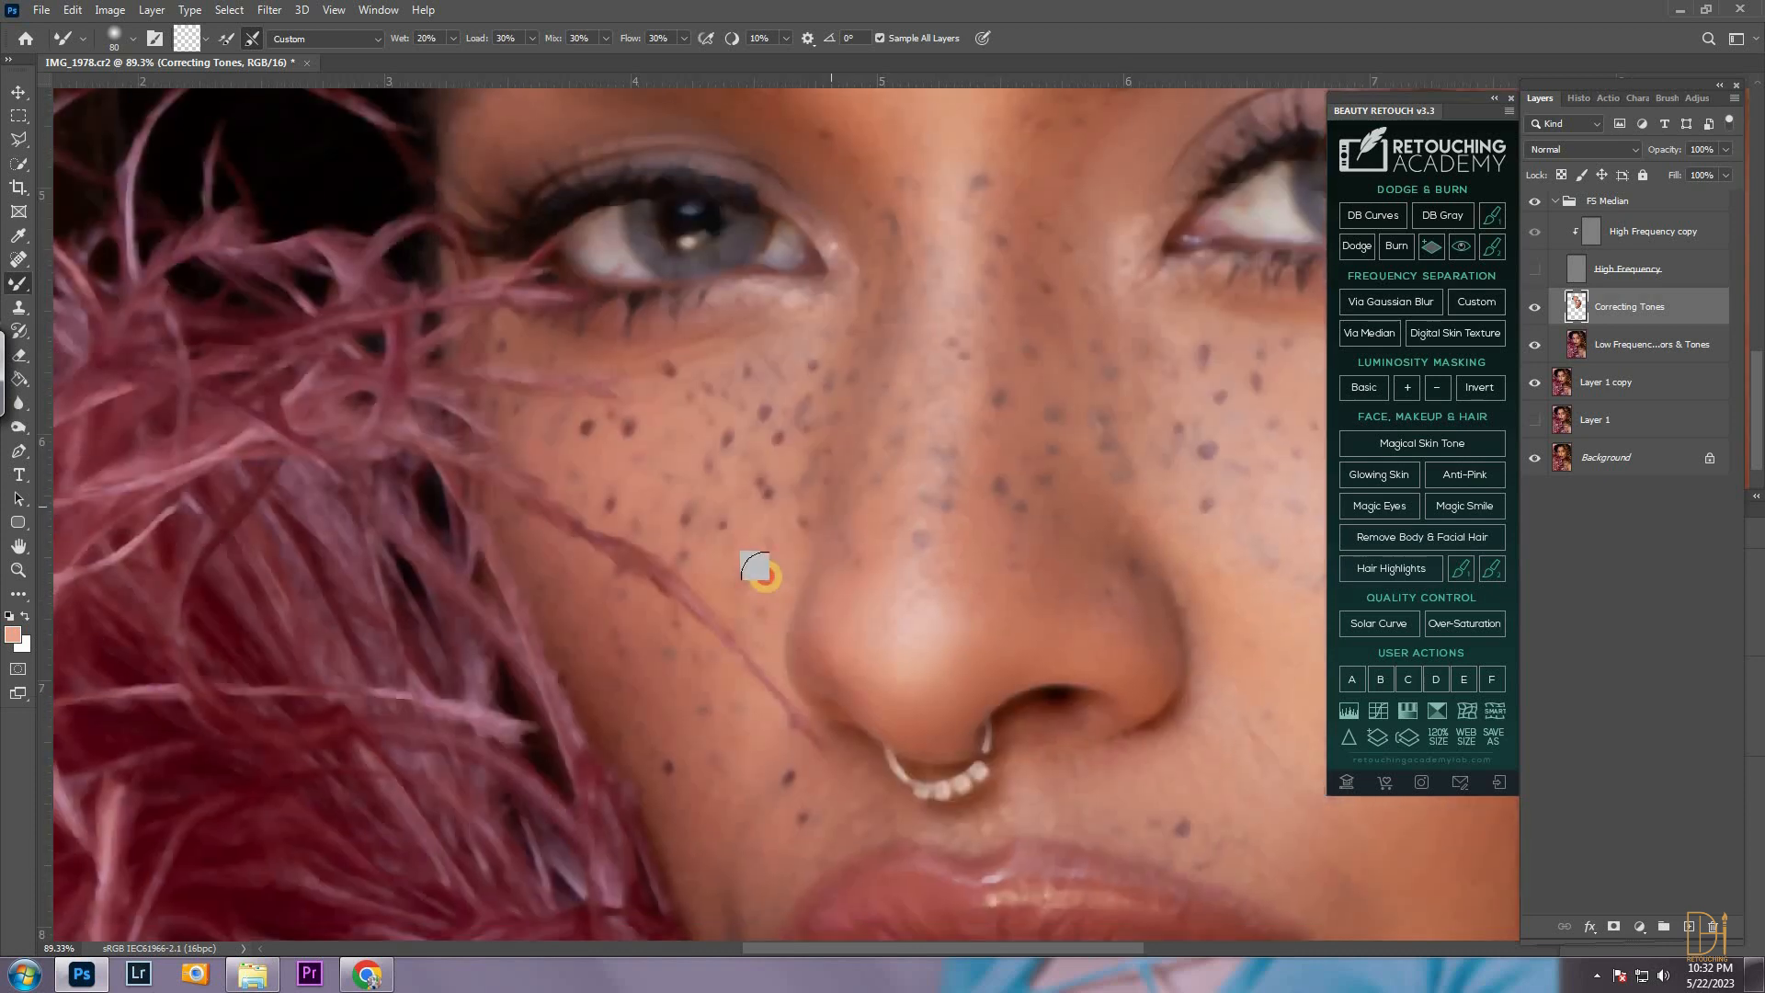
# Blend the cheek between the nose and the feathers with a larger Mixer Brush
pyautogui.press(']')
pyautogui.press(']')
pyautogui.press(']')
pyautogui.press(']')
pyautogui.press(']')
pyautogui.moveTo(758, 819); pyautogui.dragTo(659, 640)
# Smooth the skin between the nose ring and the upper lip with the Mixer Brush at size 70
pyautogui.scroll(-6, 728, 710)
pyautogui.hscroll(4, 727, 711)
pyautogui.press('[')
pyautogui.press('[')
pyautogui.press('[')
pyautogui.press('[')
pyautogui.press('[')
pyautogui.press('[')
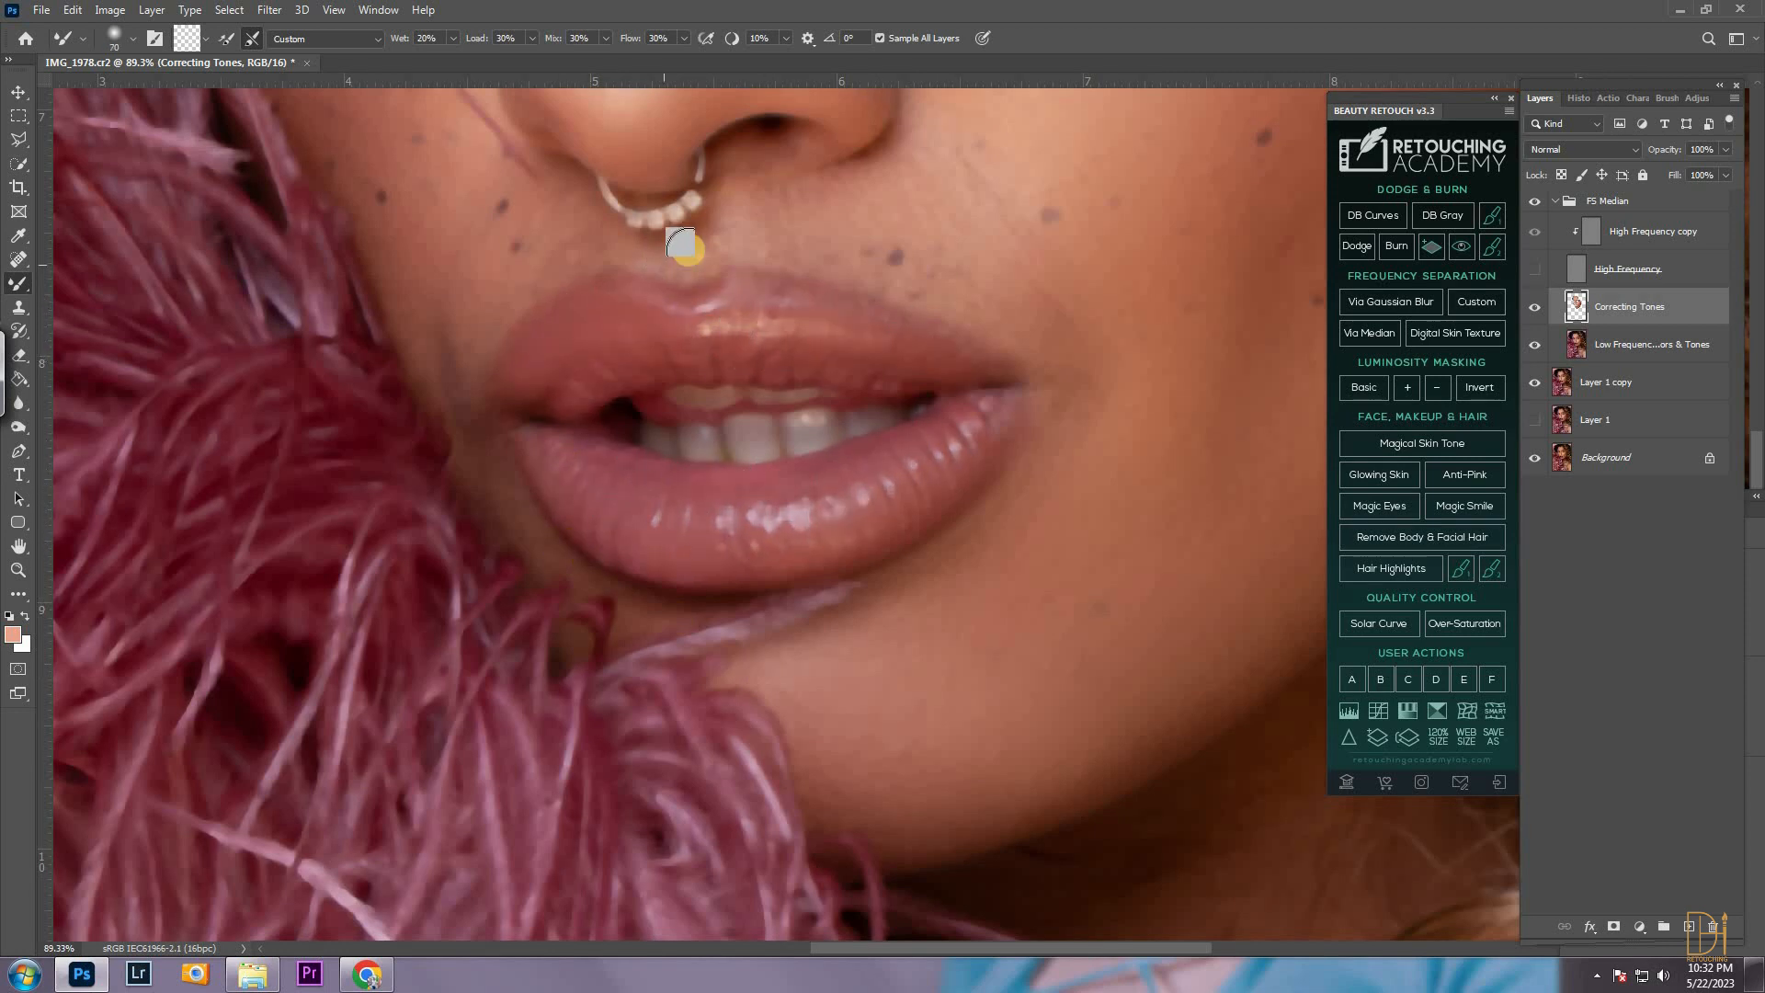
# Even out the freckled cheek around the feather strand with the Mixer Brush at size 125
pyautogui.press(']')
pyautogui.press(']')
pyautogui.press(']')
pyautogui.press(']')
pyautogui.moveTo(527, 232); pyautogui.dragTo(615, 430)
pyautogui.moveTo(467, 372); pyautogui.dragTo(565, 596)
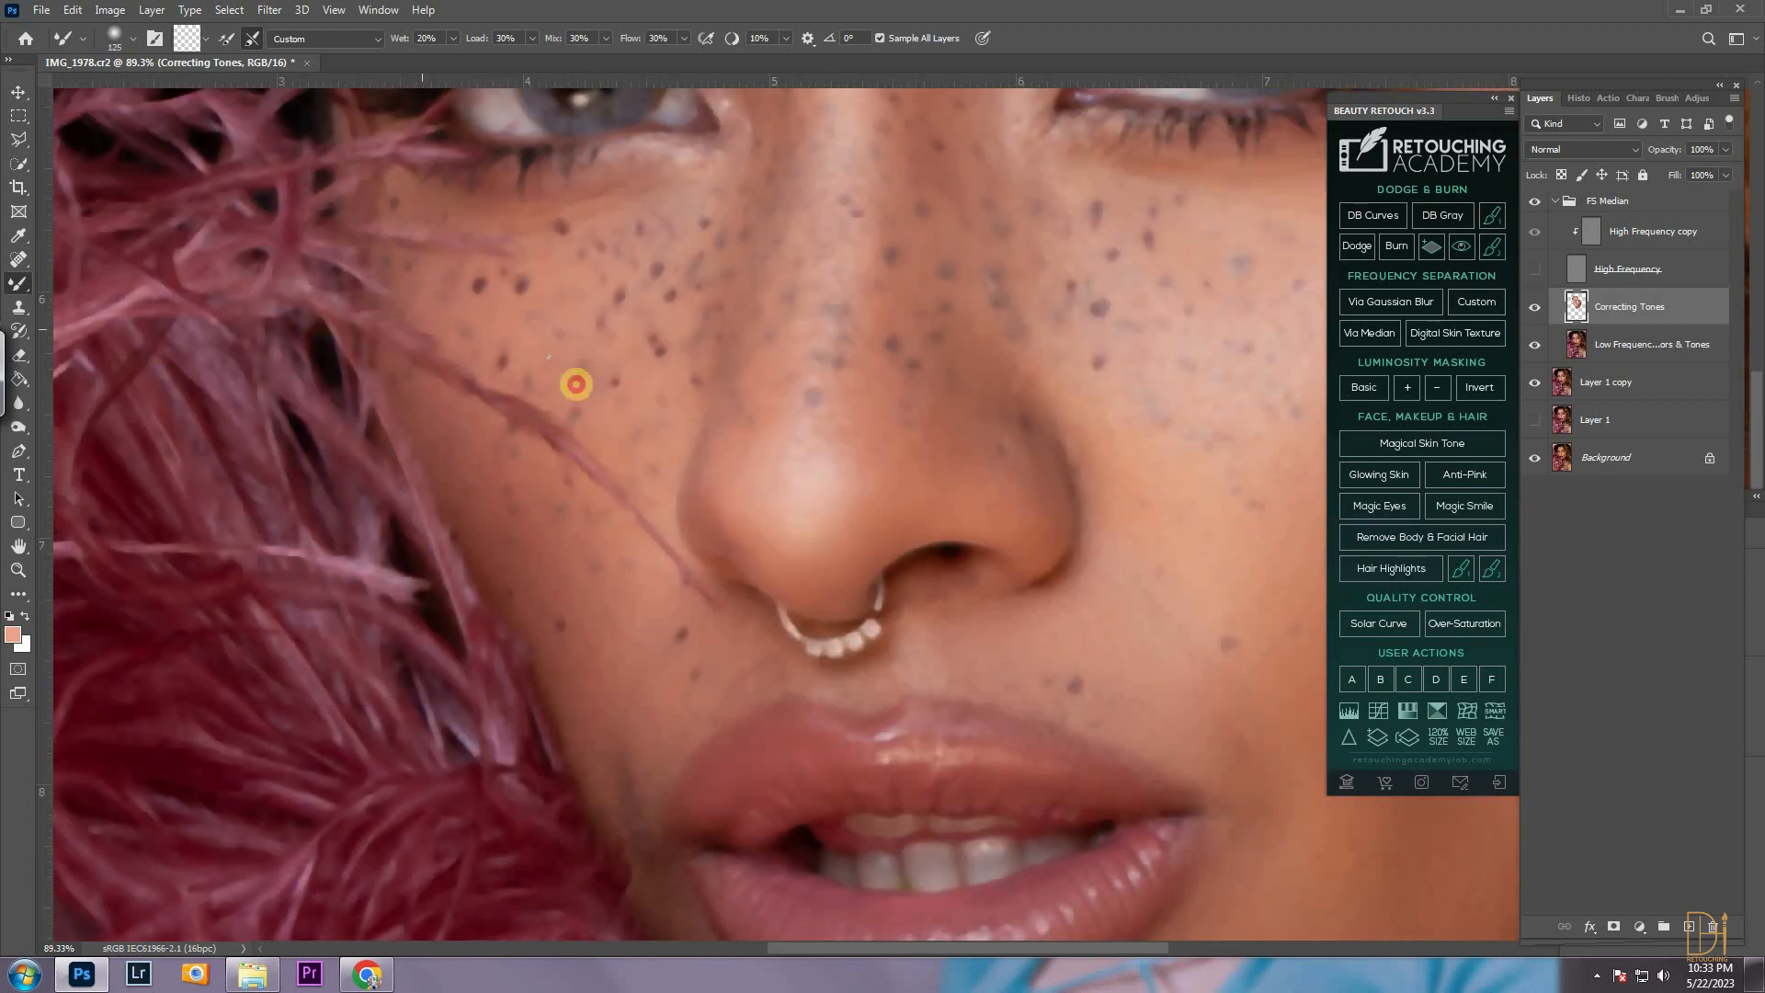
# Blend the upper lip area and chin at size 125 and the curl-side cheek at size 300
pyautogui.scroll(-5, 1012, 461)
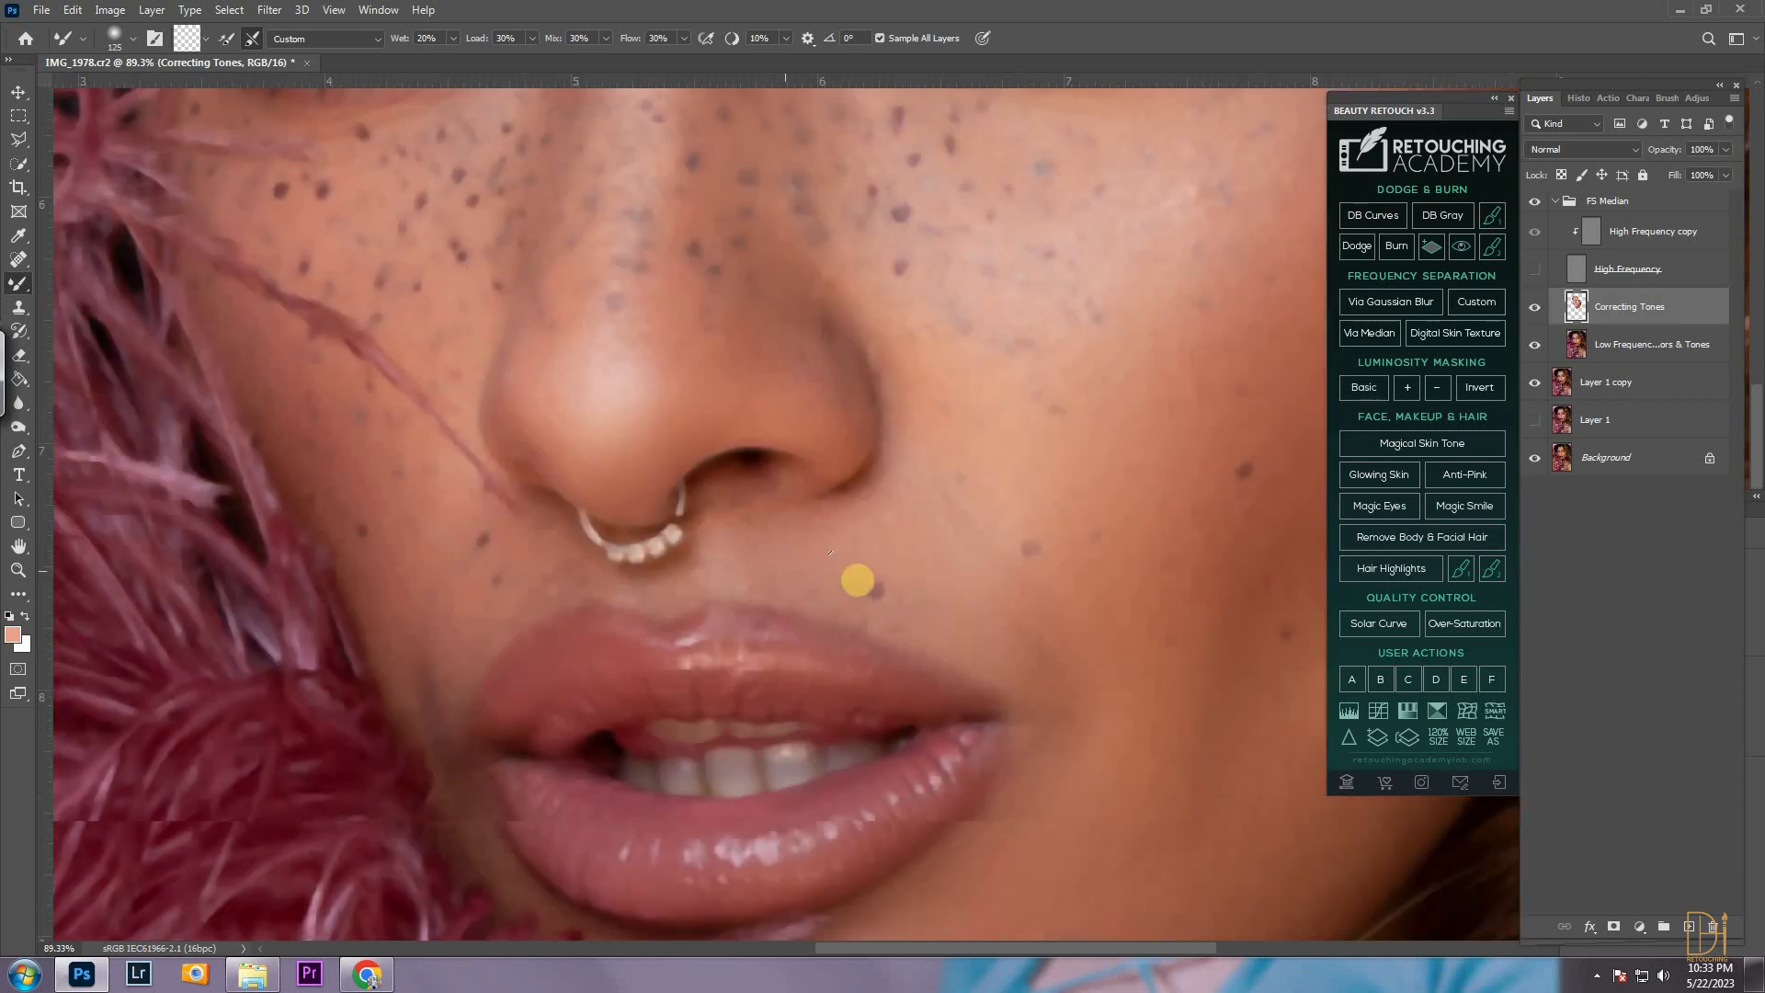
pyautogui.hscroll(3, 757, 442)
pyautogui.press(']')
pyautogui.press(']')
pyautogui.press(']')
pyautogui.press(']')
pyautogui.press(']')
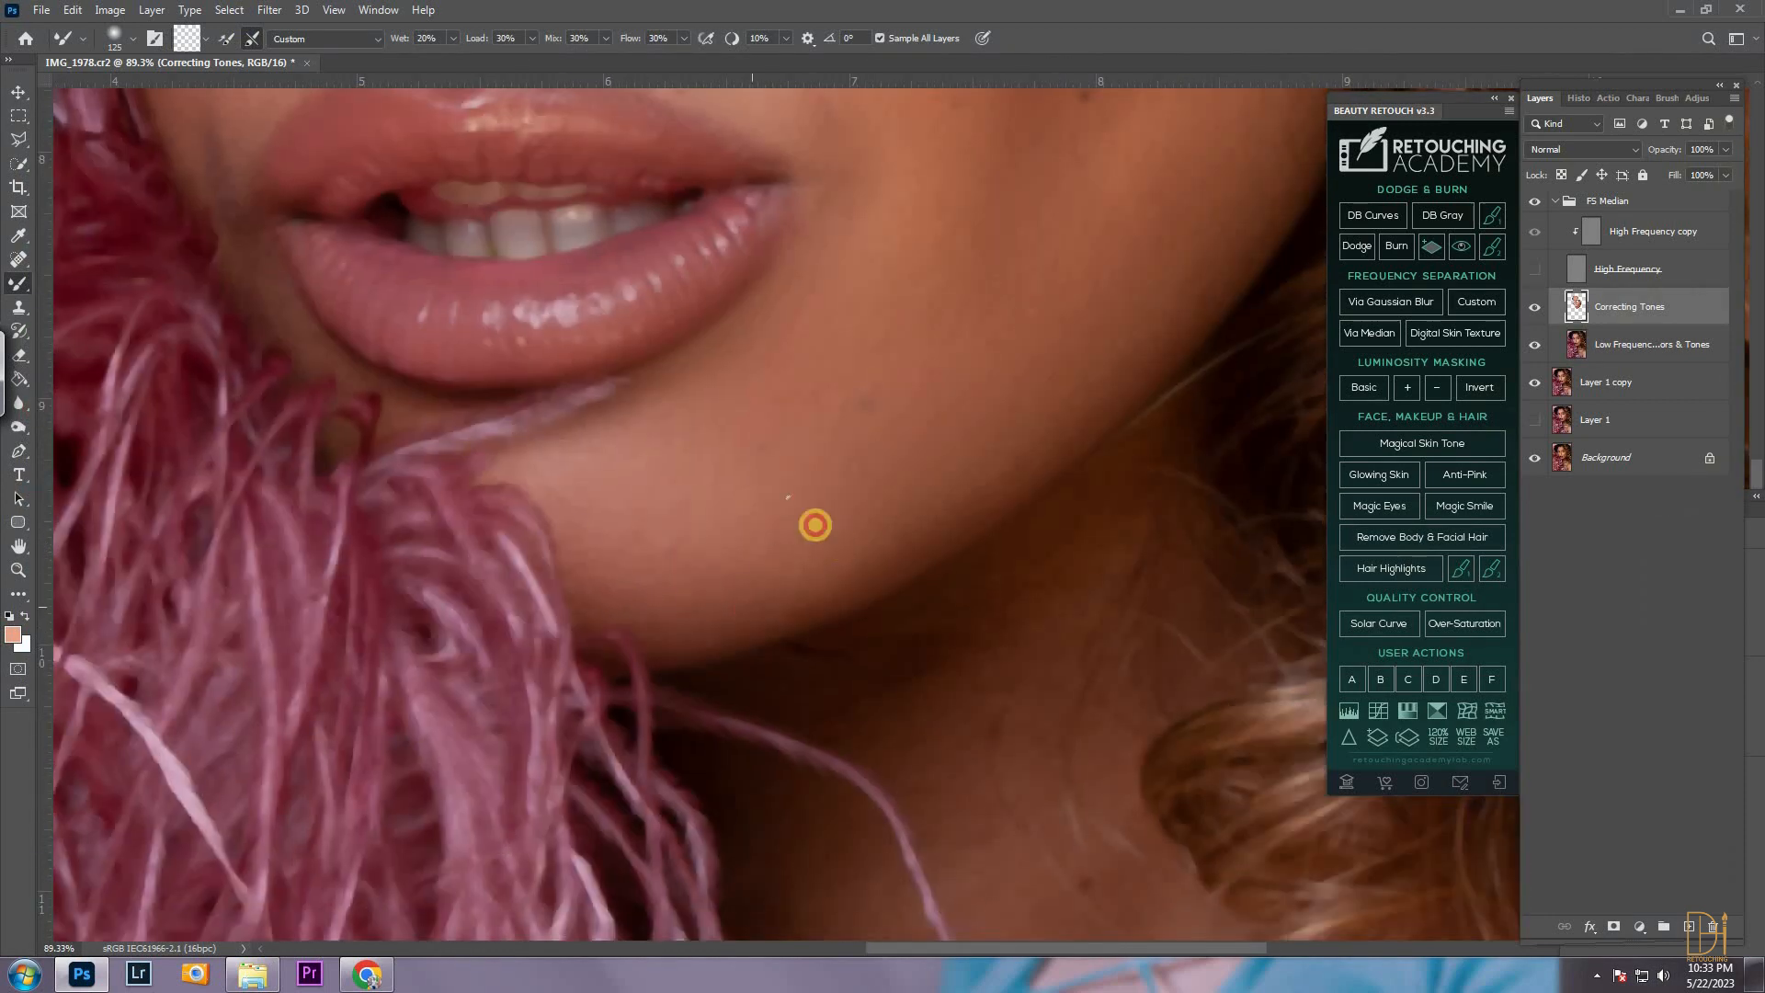
pyautogui.scroll(4, 882, 451)
pyautogui.hscroll(3, 938, 423)
pyautogui.scroll(5, 644, 460)
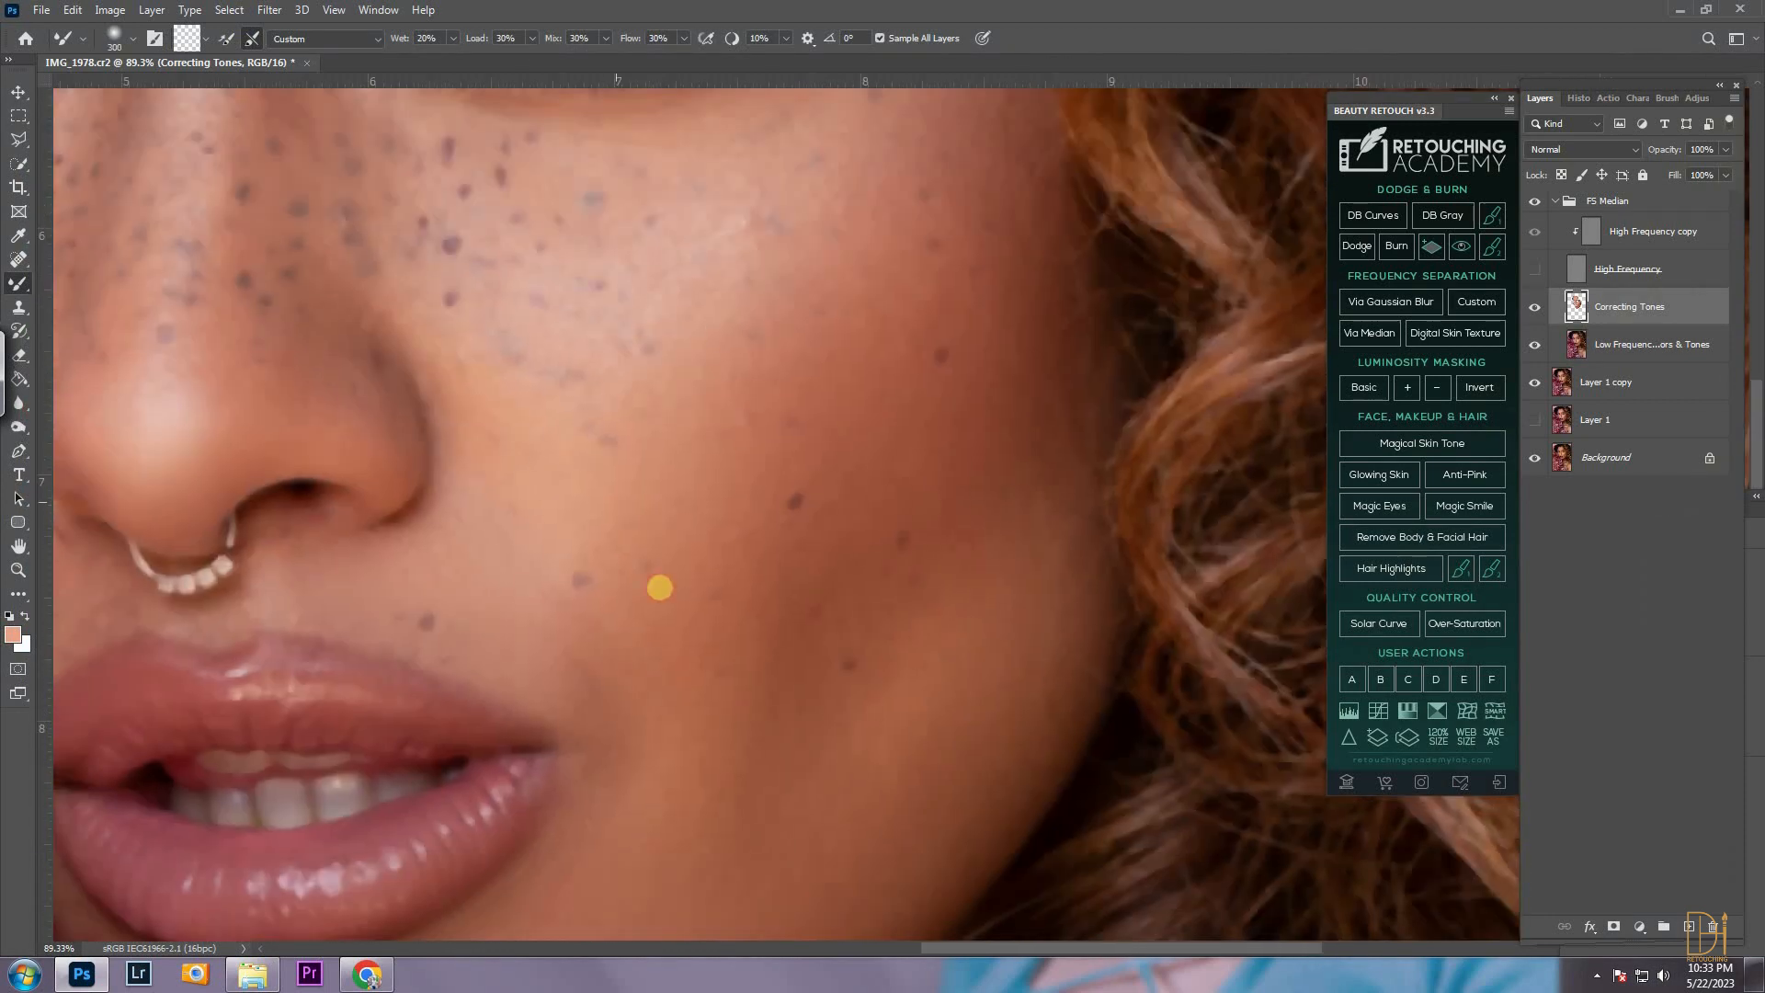
# Smooth the tones of the shoulder and upper arm with the Mixer Brush at size 400
pyautogui.scroll(-10, 984, 571)
pyautogui.scroll(7, 985, 570)
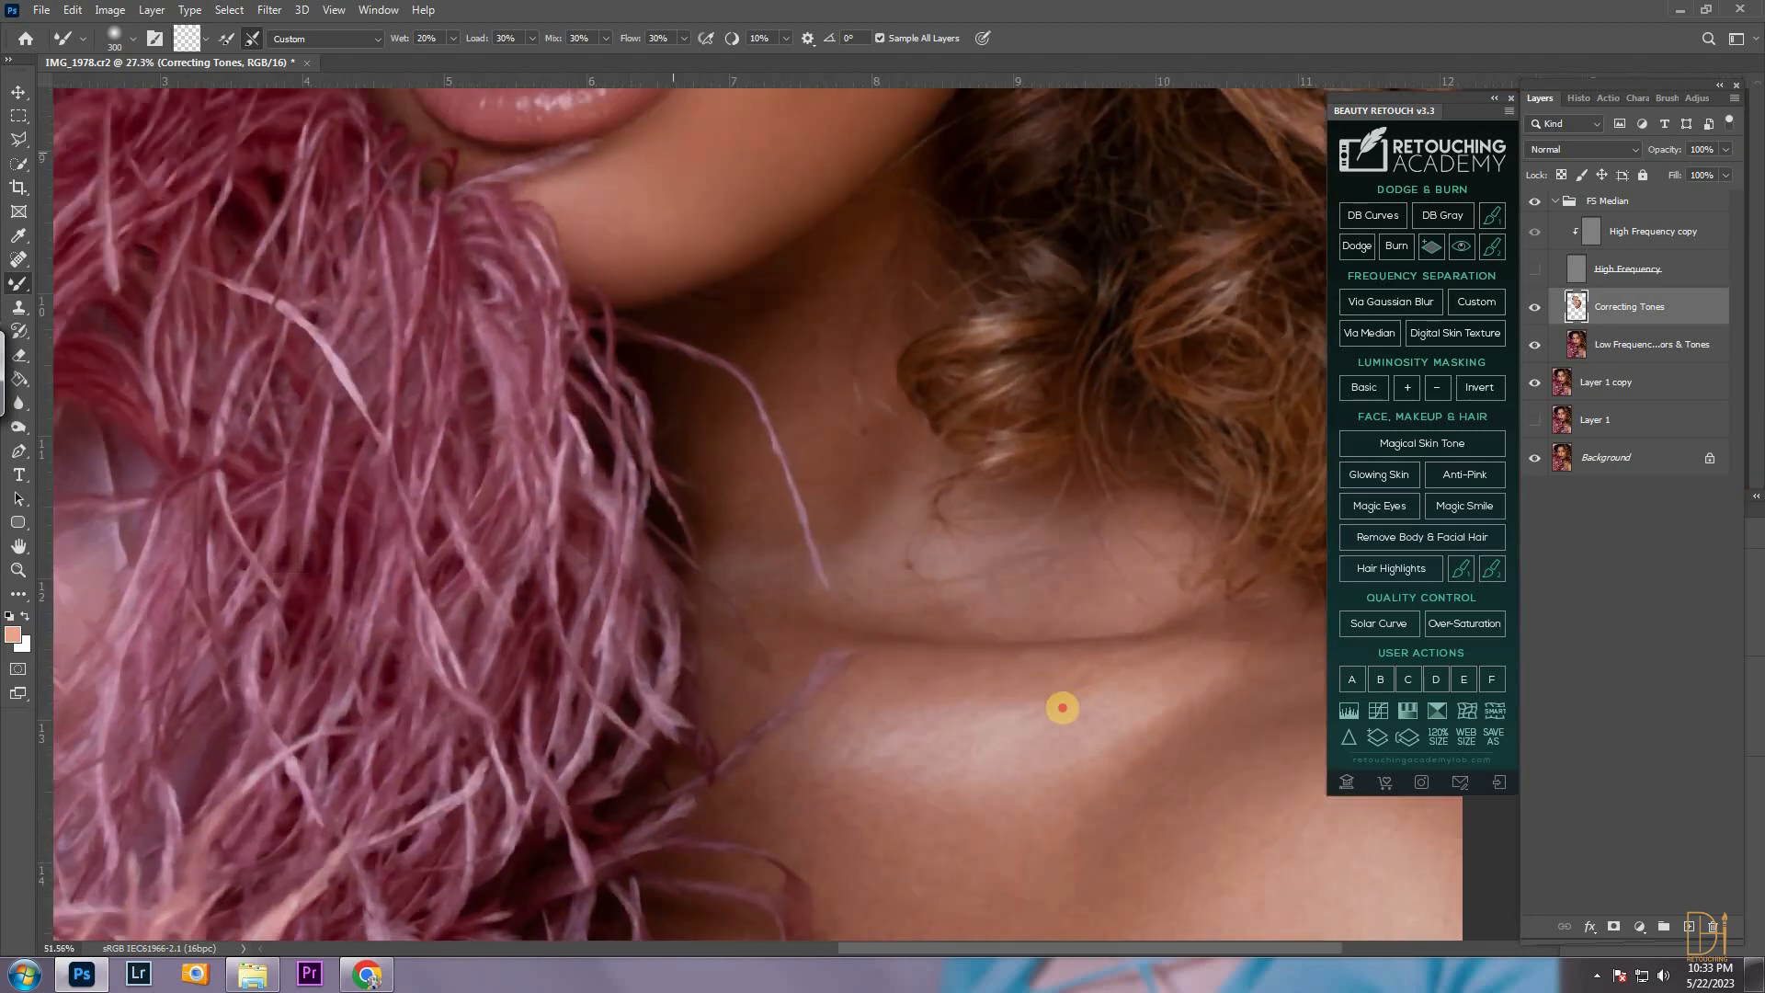
pyautogui.scroll(-3, 920, 520)
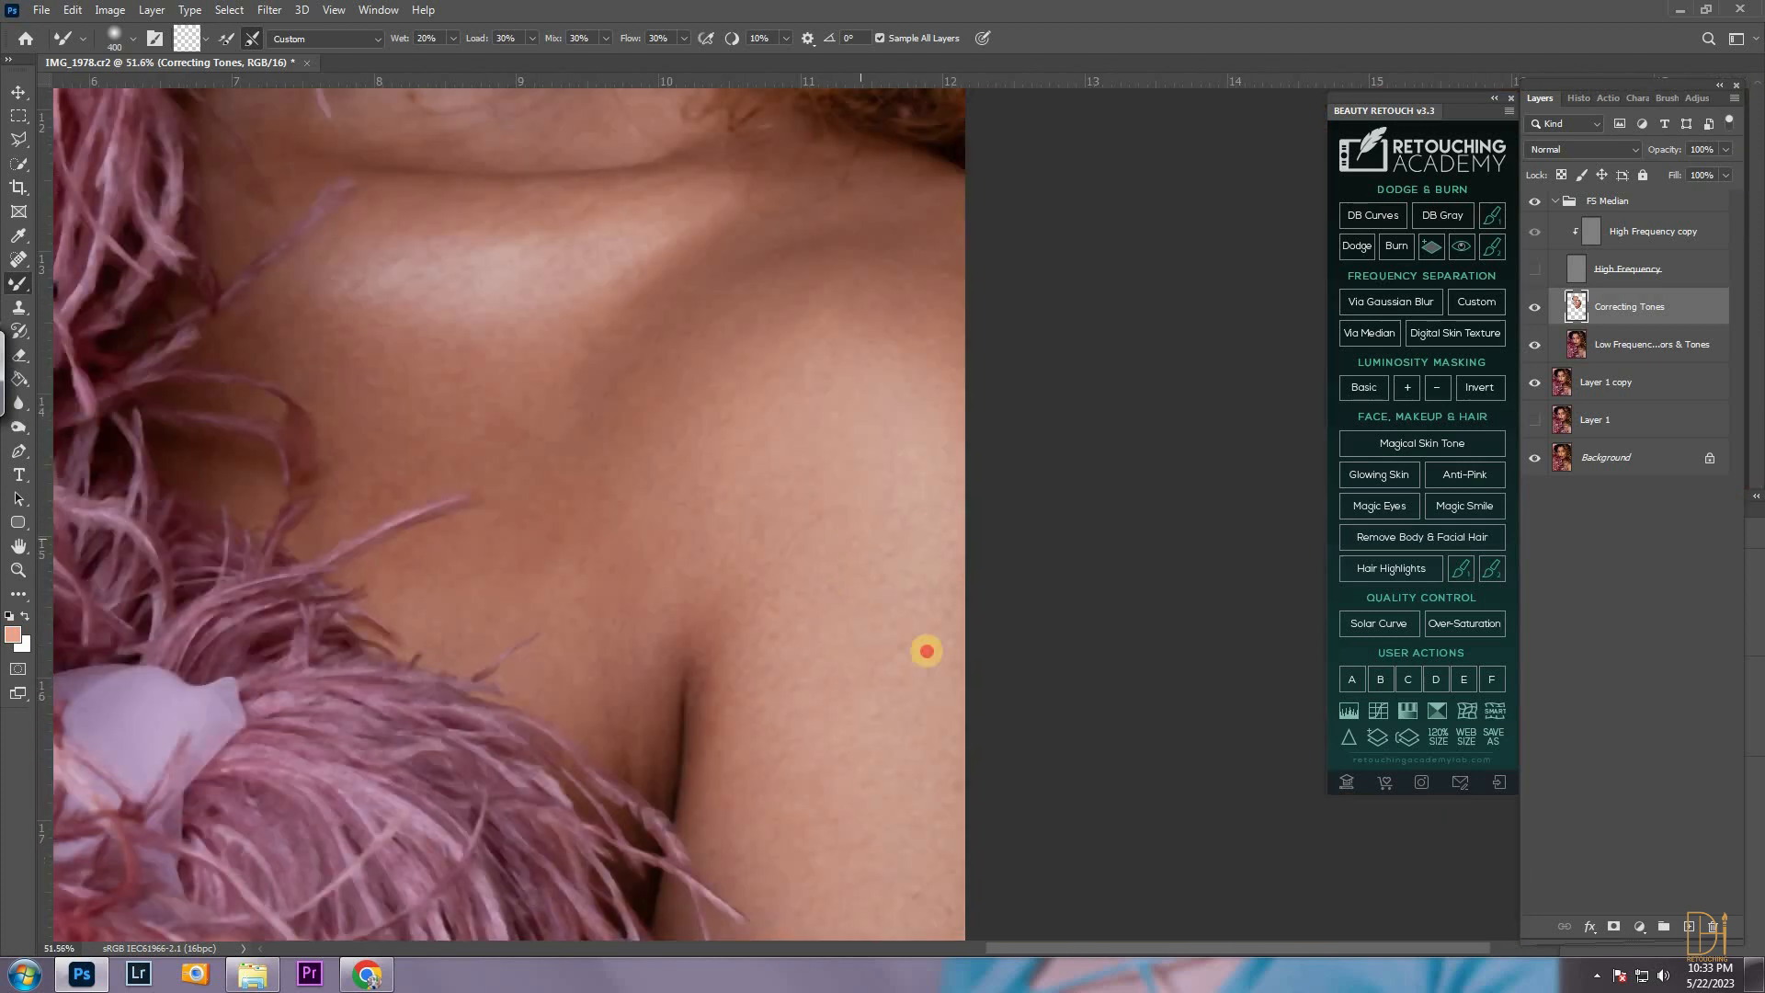
pyautogui.scroll(-2, 828, 671)
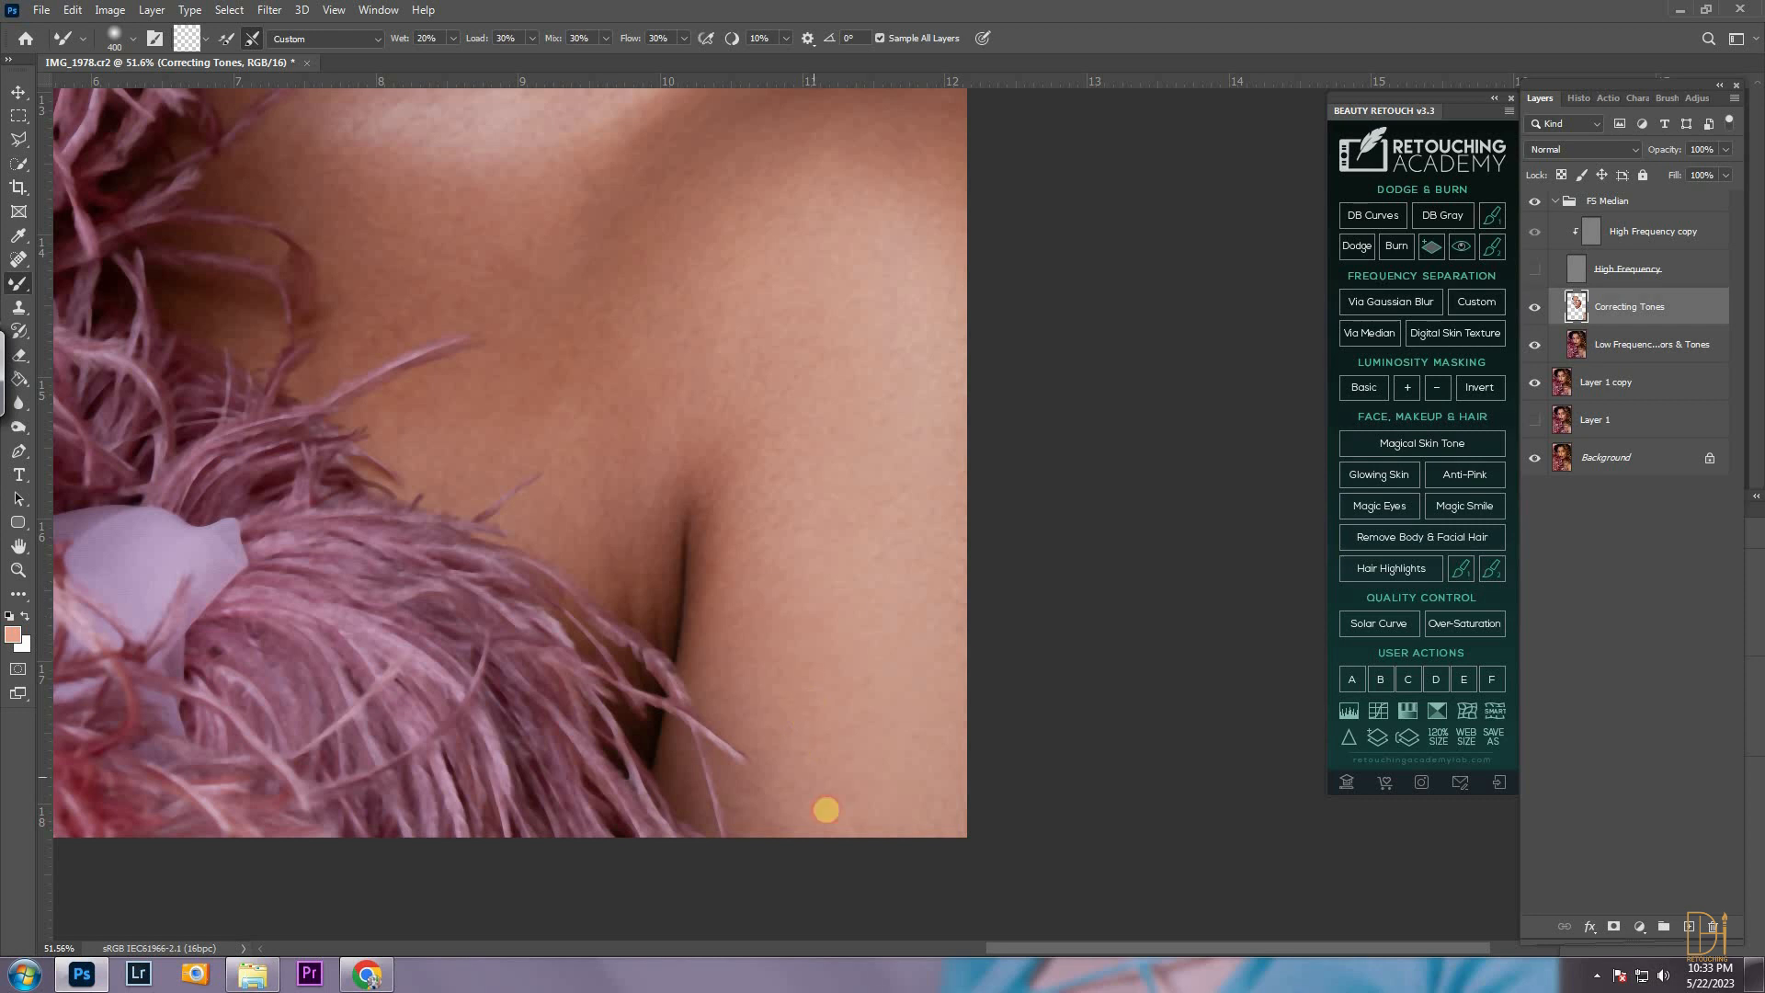
pyautogui.scroll(2, 827, 367)
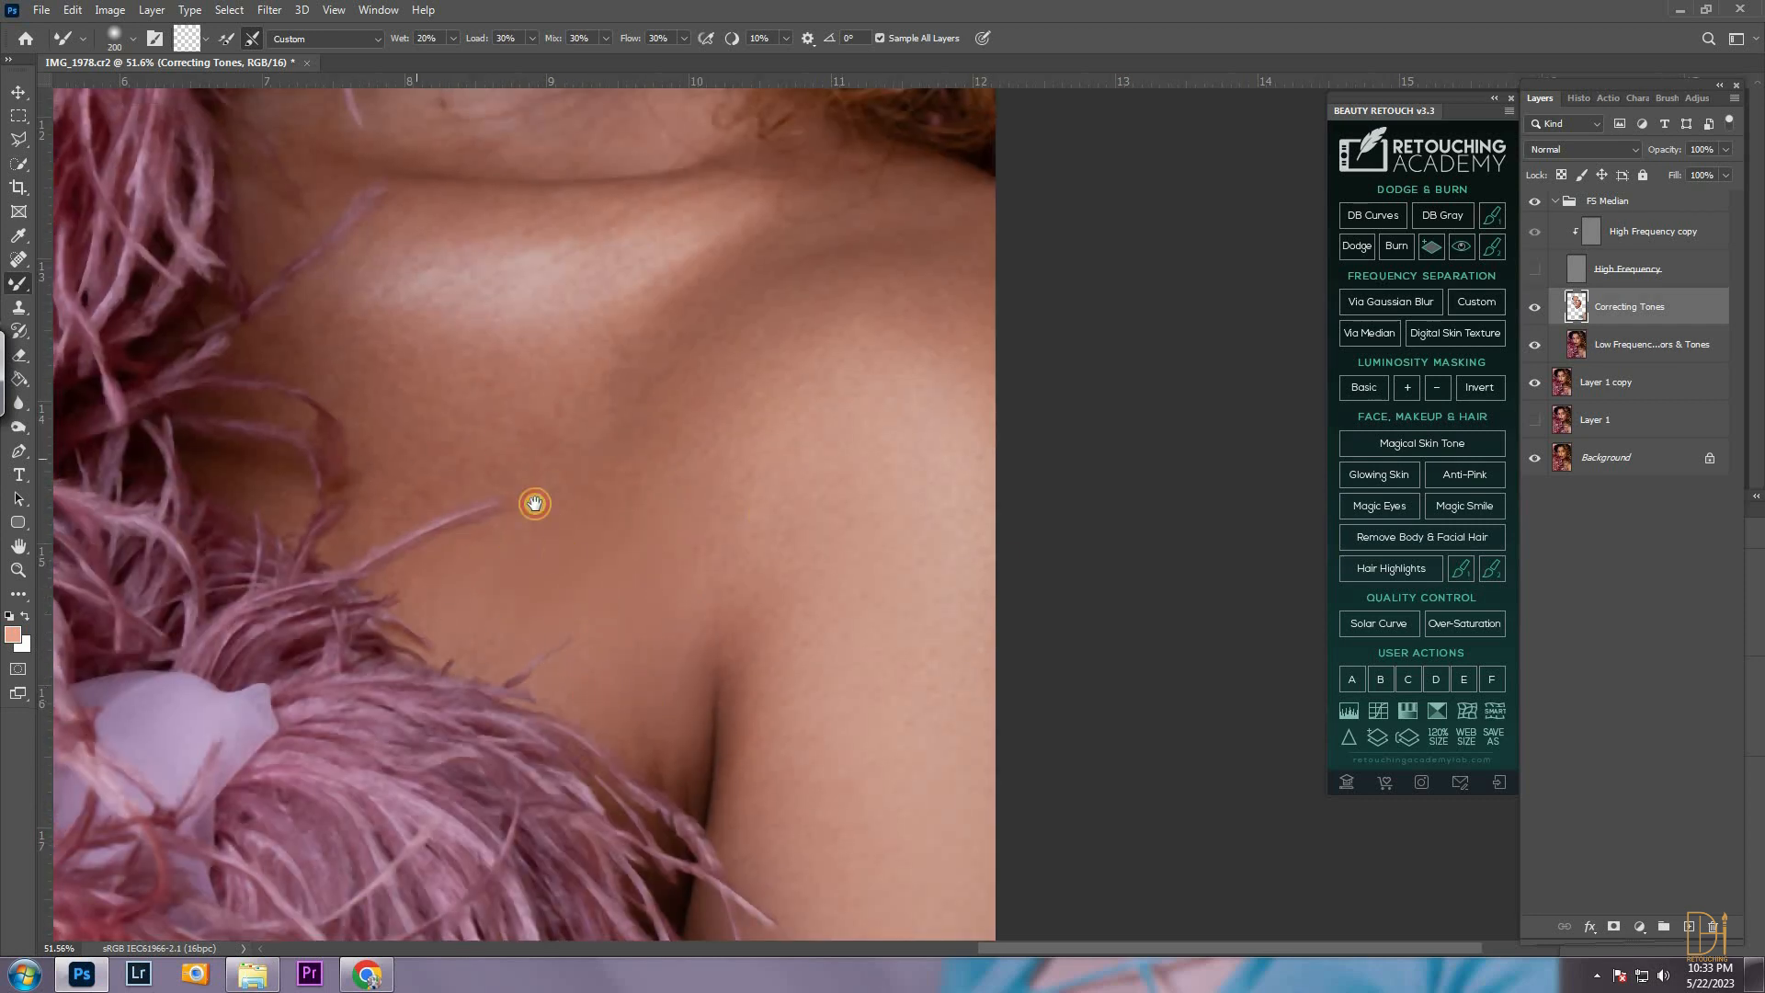
# Blend the chest and the collarbone highlight with the Mixer Brush at sizes 200 to 250
pyautogui.moveTo(560, 554); pyautogui.dragTo(680, 644)
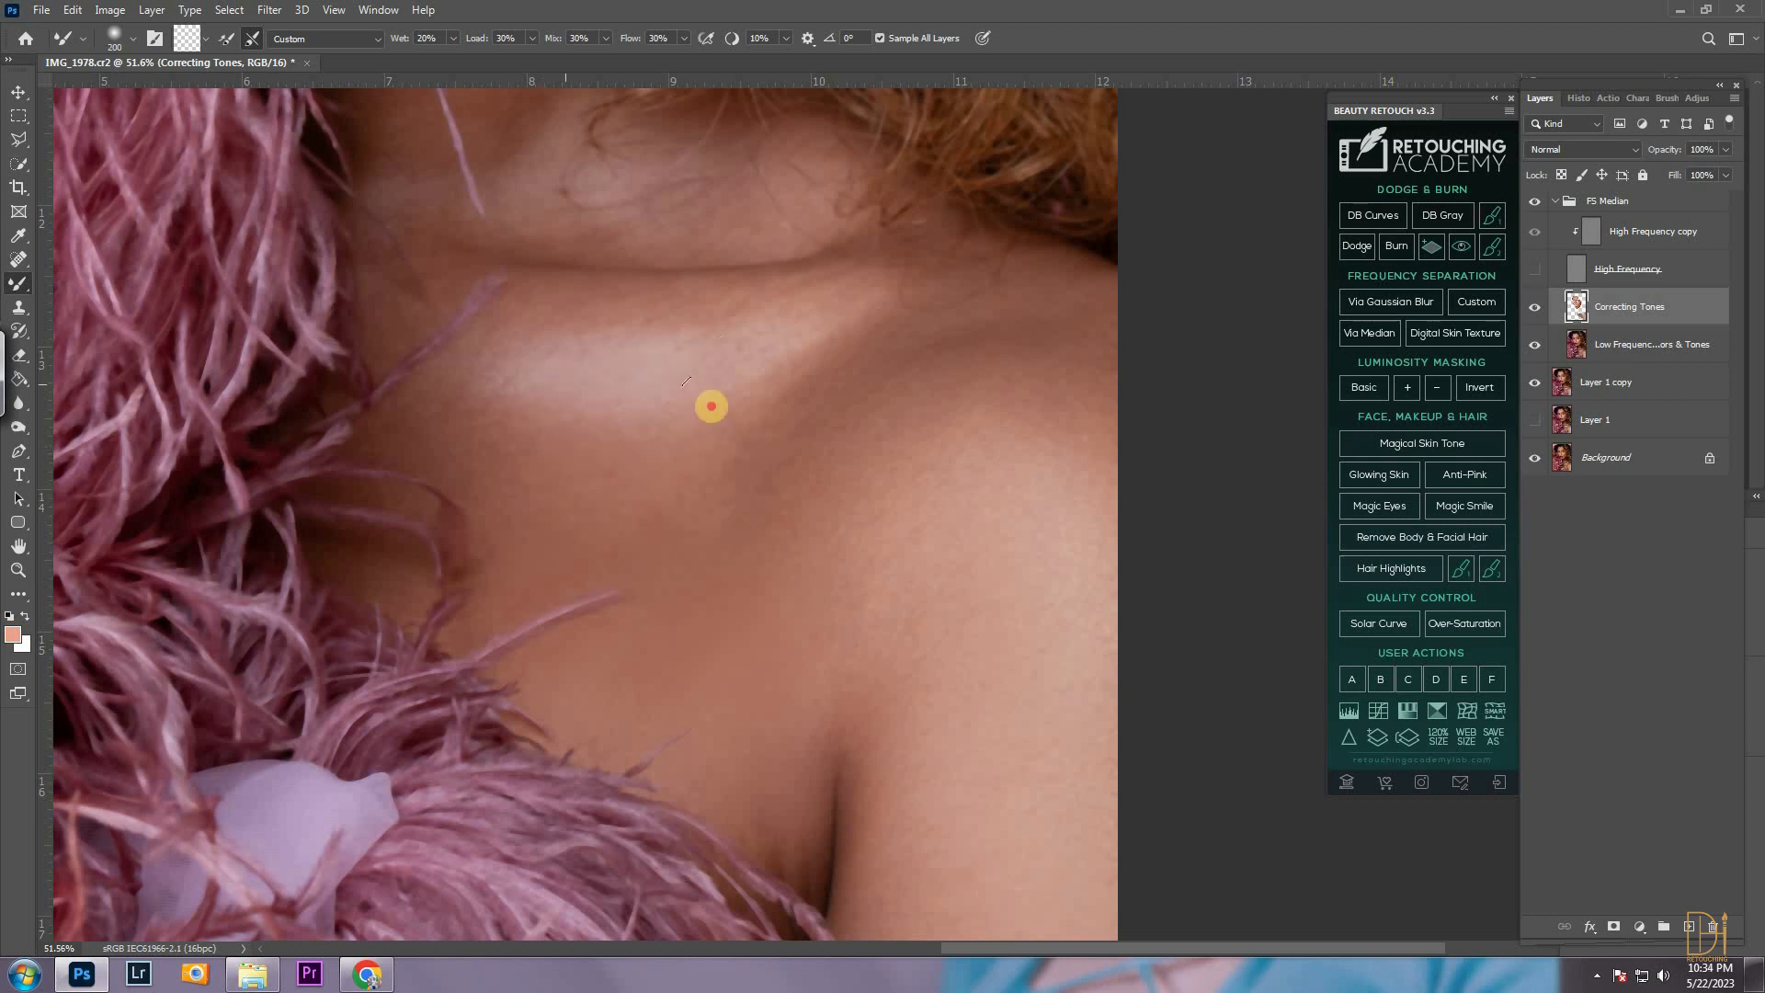
pyautogui.press(']')
pyautogui.press(']')
pyautogui.press(']')
pyautogui.moveTo(816, 555); pyautogui.dragTo(905, 384)
pyautogui.moveTo(645, 307); pyautogui.dragTo(802, 520)
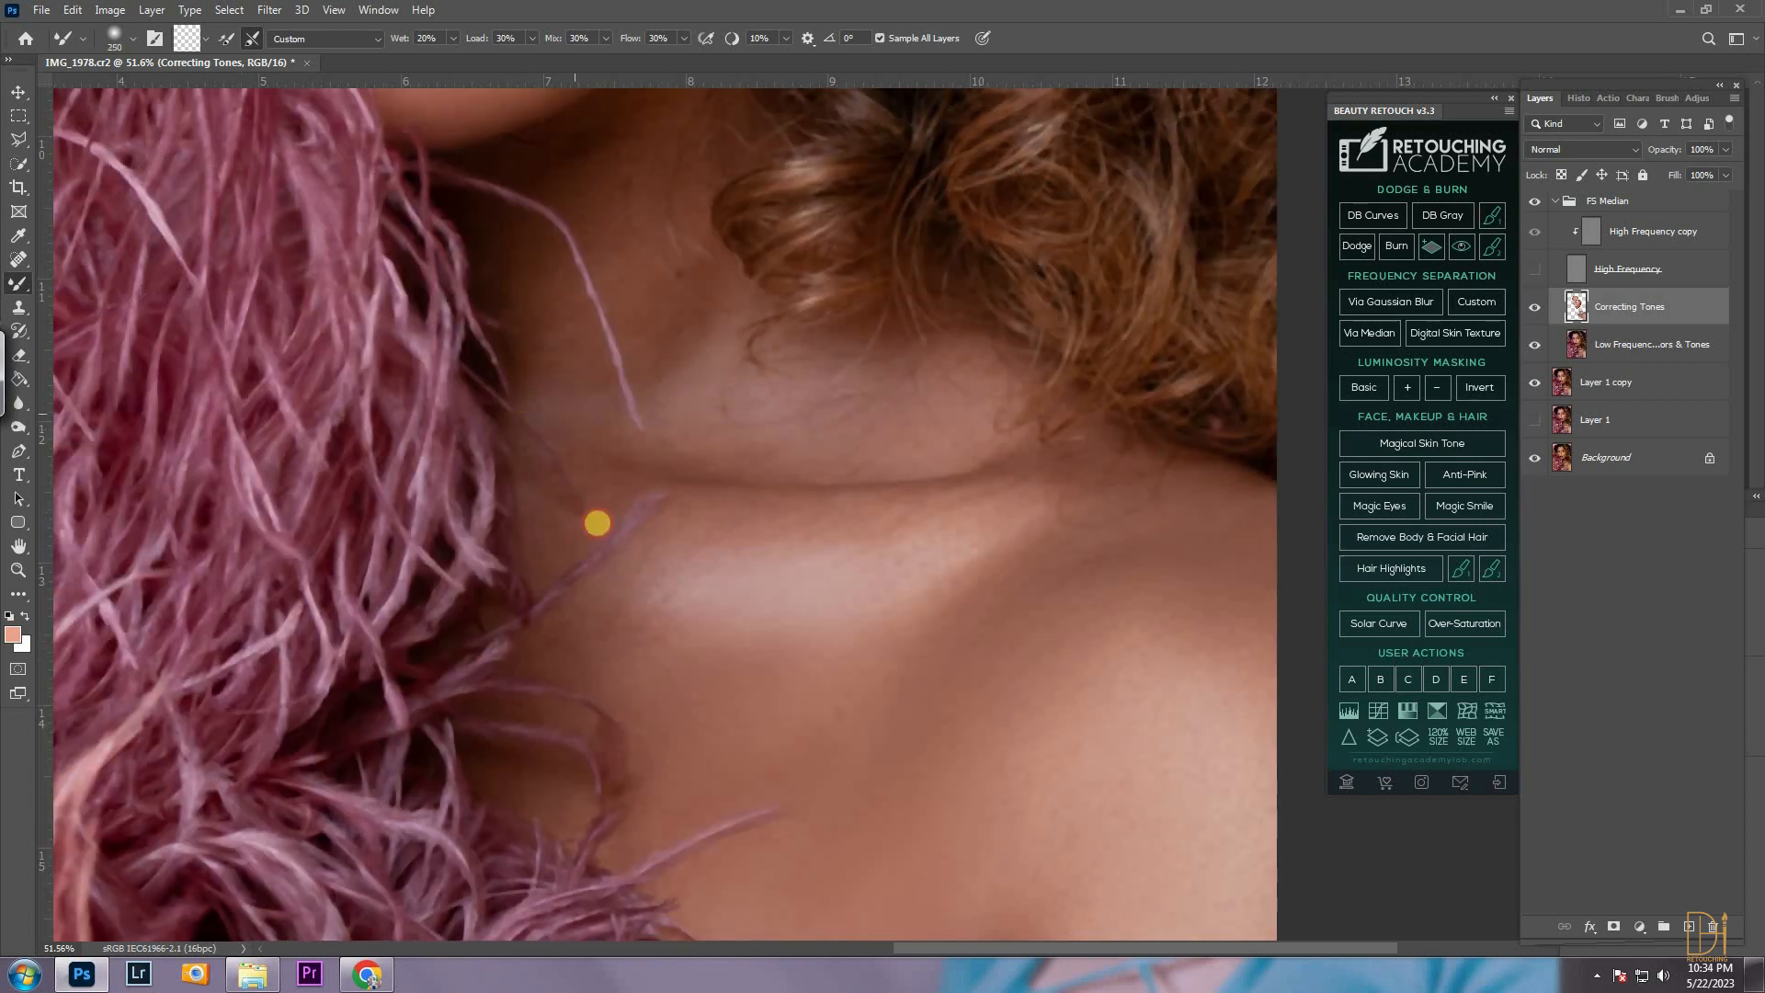
# Smooth the neck and the collarbone area beside the feathers with the Mixer Brush at size 250
pyautogui.scroll(3, 763, 771)
pyautogui.hscroll(-1, 764, 771)
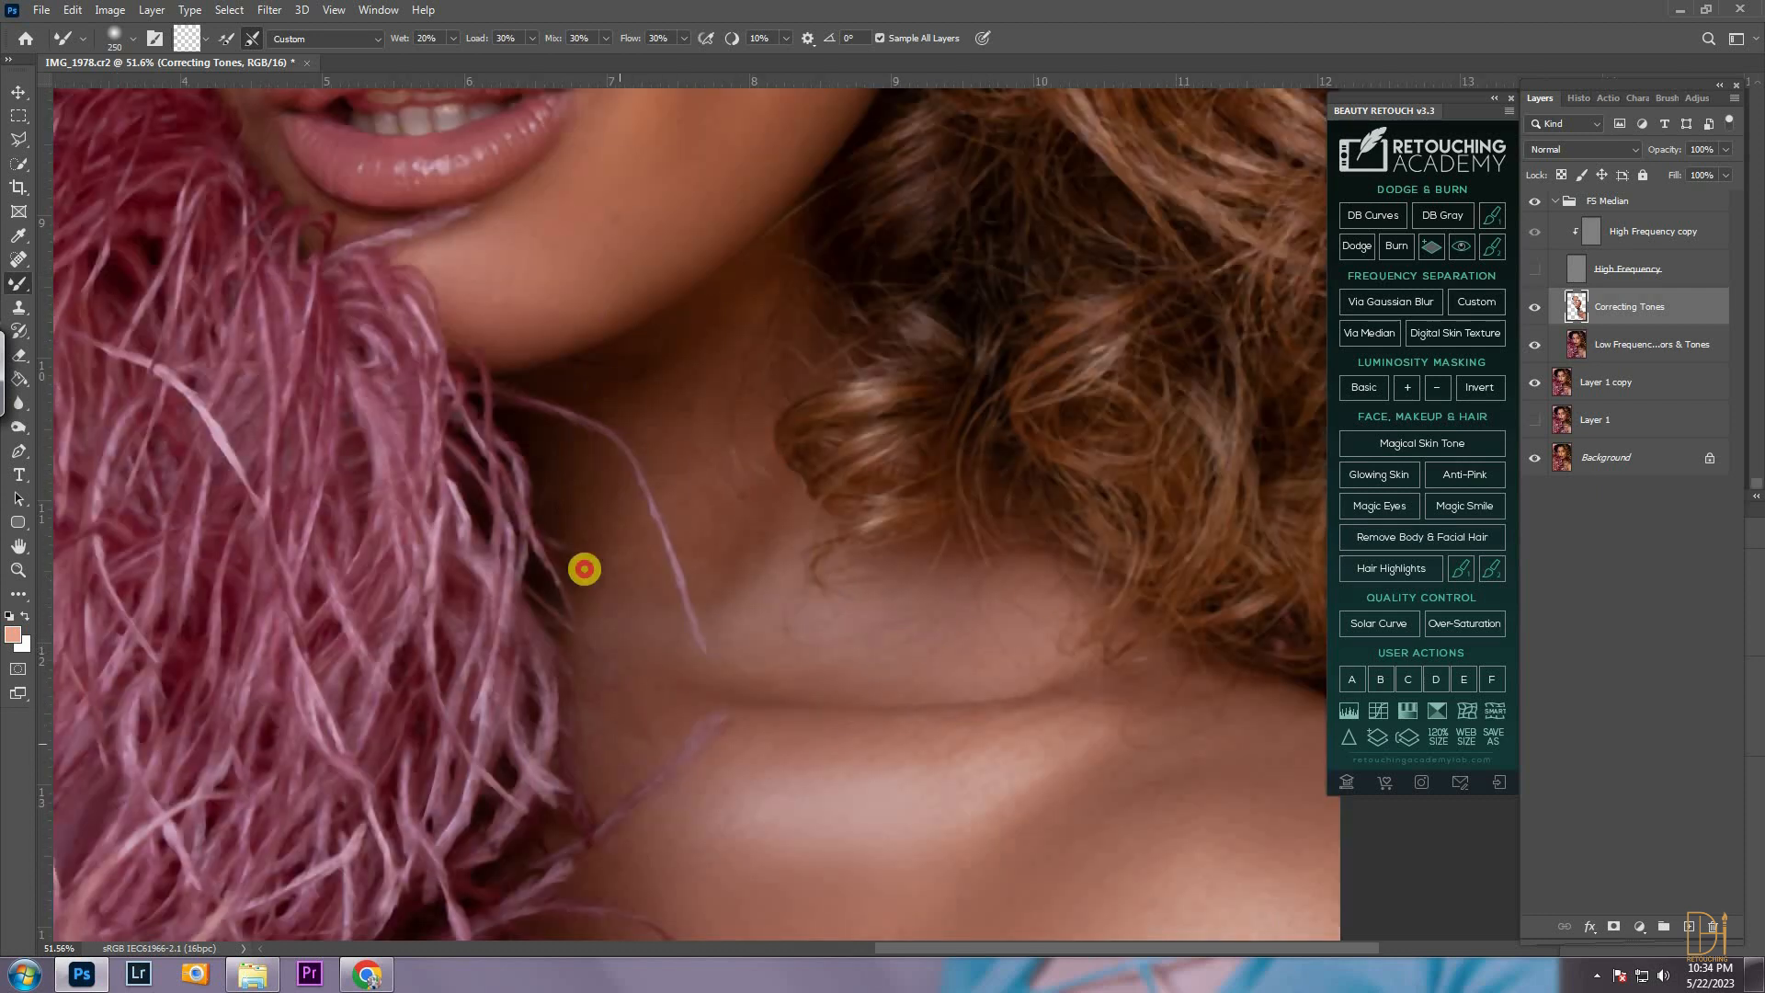
pyautogui.scroll(-2, 633, 495)
pyautogui.hscroll(2, 632, 495)
pyautogui.scroll(-3, 745, 520)
pyautogui.hscroll(2, 744, 519)
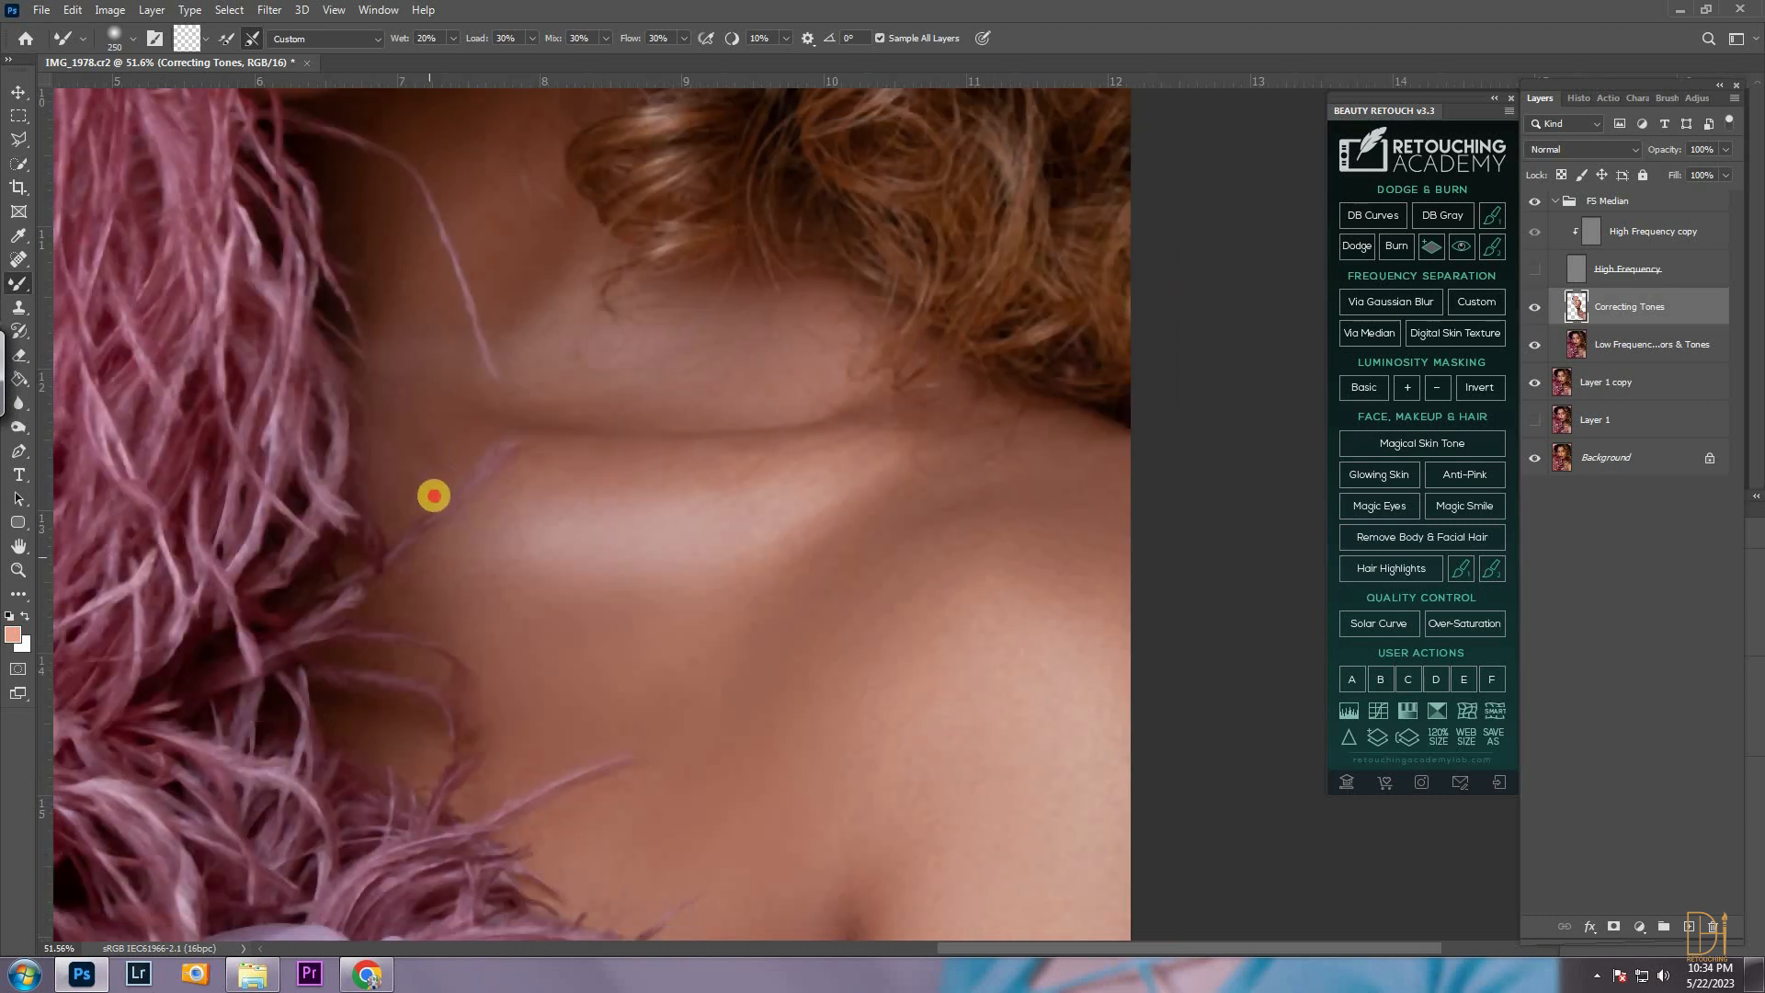
# Blend the tonal transition from the chest to the shoulder above the armpit with the Mixer Brush at size 600
pyautogui.scroll(-2, 528, 677)
pyautogui.scroll(-2, 717, 620)
pyautogui.hscroll(1, 717, 619)
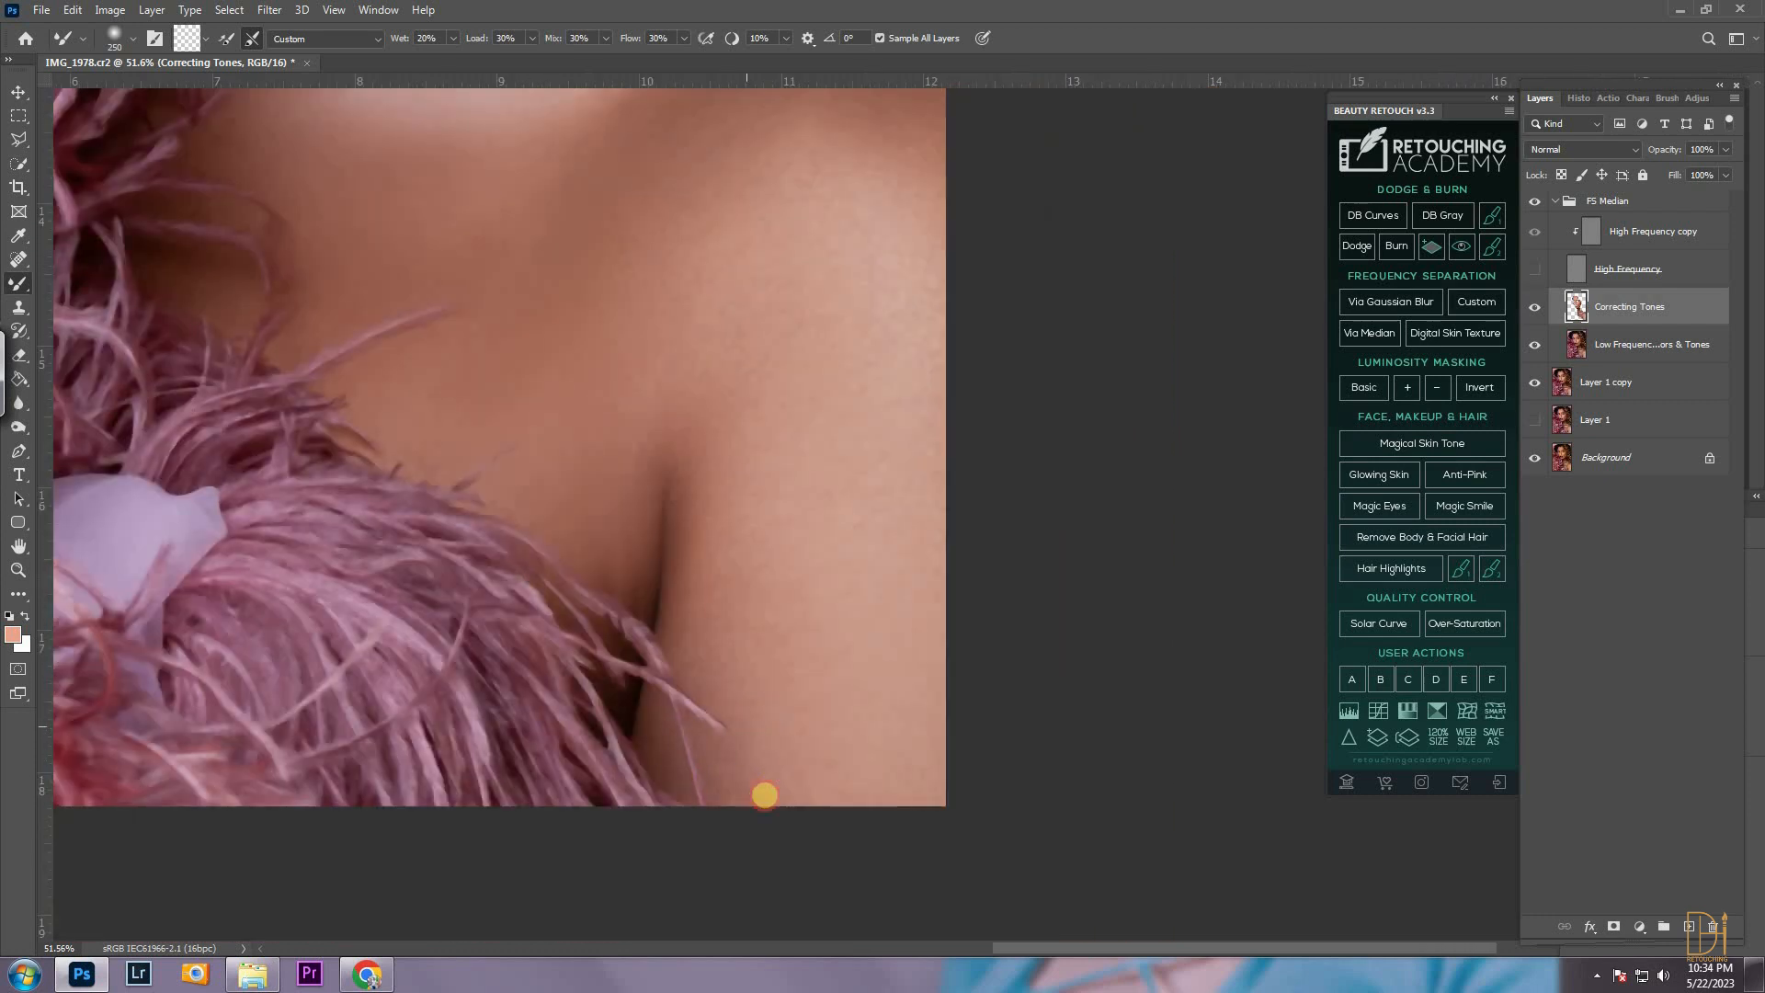
pyautogui.scroll(2, 938, 655)
pyautogui.hscroll(-1, 937, 656)
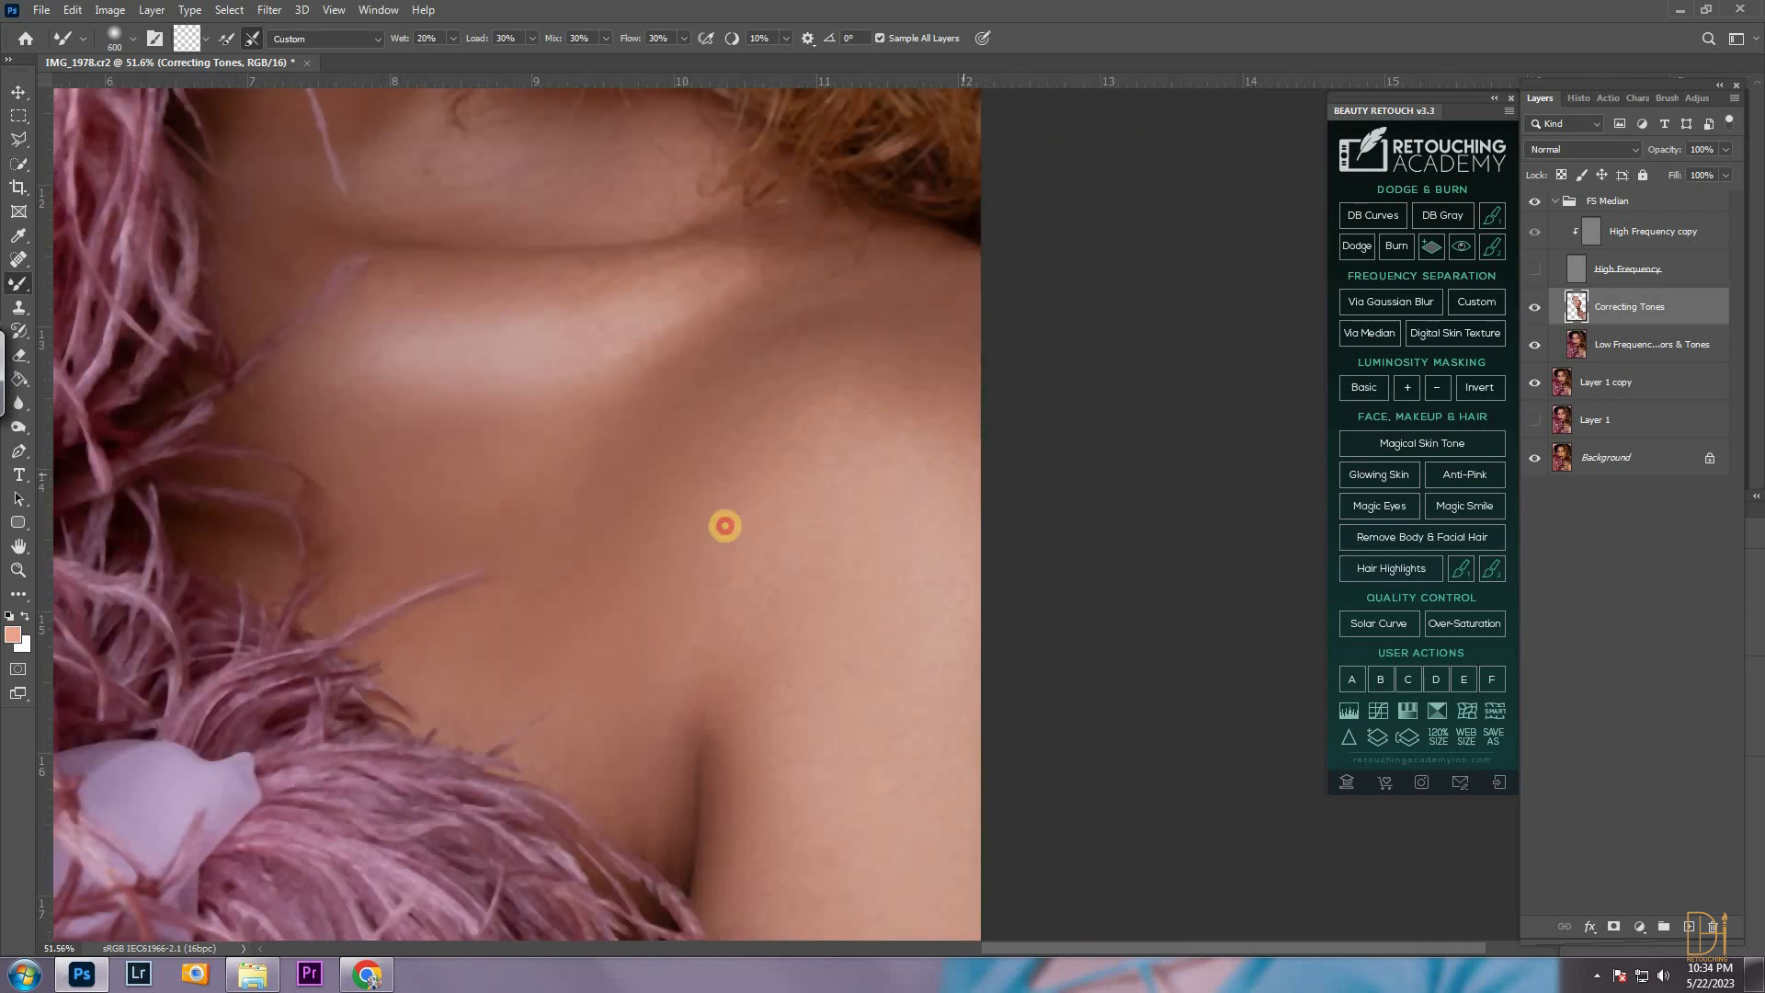
pyautogui.moveTo(652, 434); pyautogui.dragTo(776, 646)
pyautogui.moveTo(603, 414); pyautogui.dragTo(759, 693)
# Blend the lower cheek and jaw beside the curls with the Mixer Brush at size 250
pyautogui.press('[')
pyautogui.press('[')
pyautogui.press('[')
pyautogui.press('[')
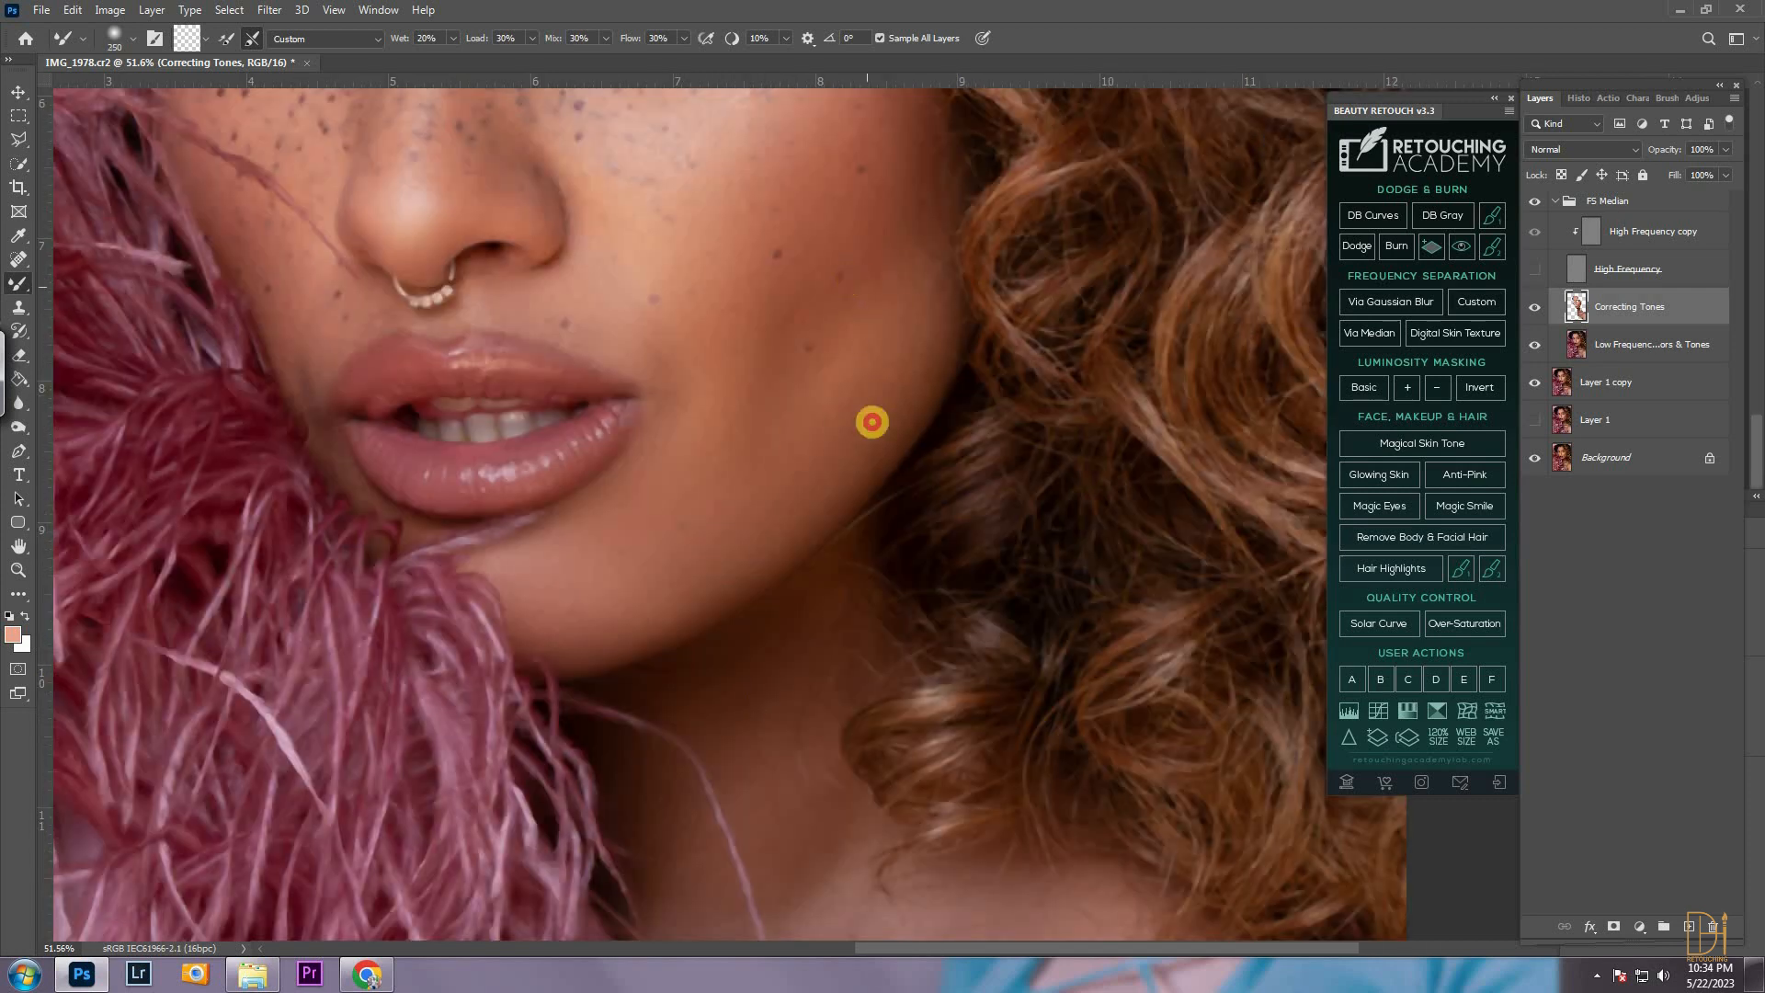
pyautogui.scroll(3, 872, 422)
pyautogui.scroll(2, 825, 342)
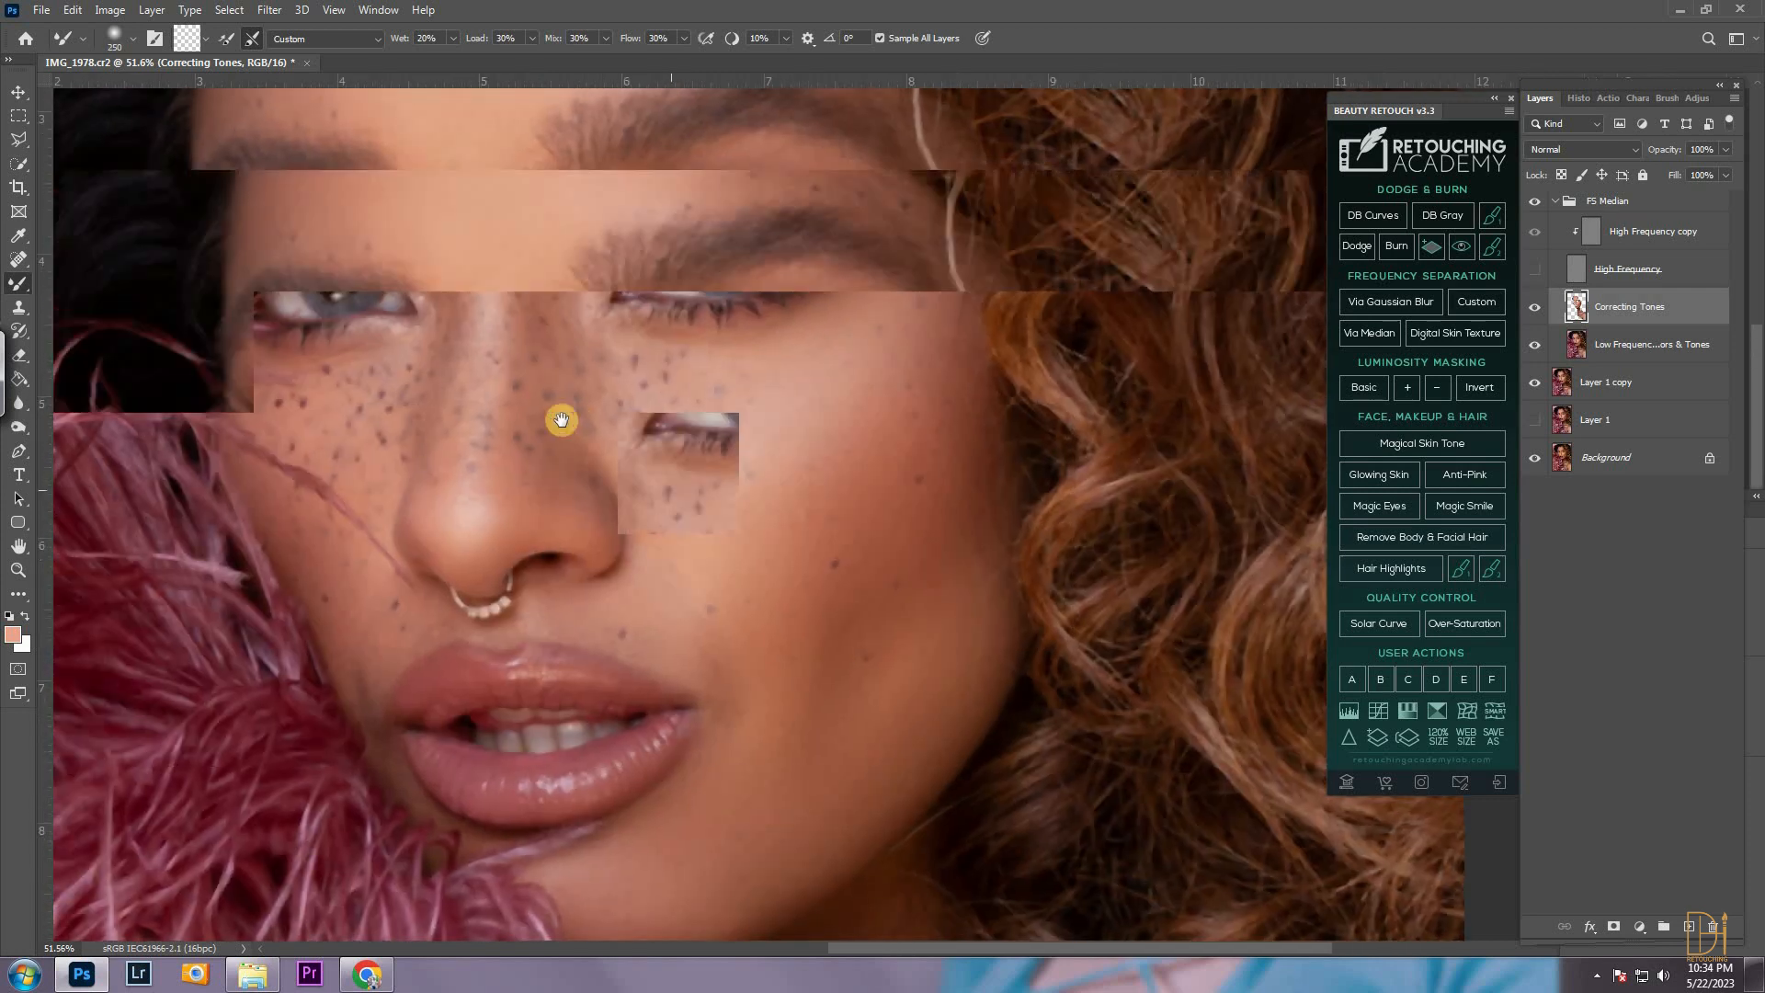
# Smooth the forehead above the feather-side eyebrow with the Mixer Brush at size 200
pyautogui.hscroll(-2, 563, 417)
pyautogui.press('[')
pyautogui.press('[')
pyautogui.press('[')
pyautogui.press('[')
pyautogui.scroll(2, 848, 167)
pyautogui.press(']')
pyautogui.press(']')
pyautogui.press(']')
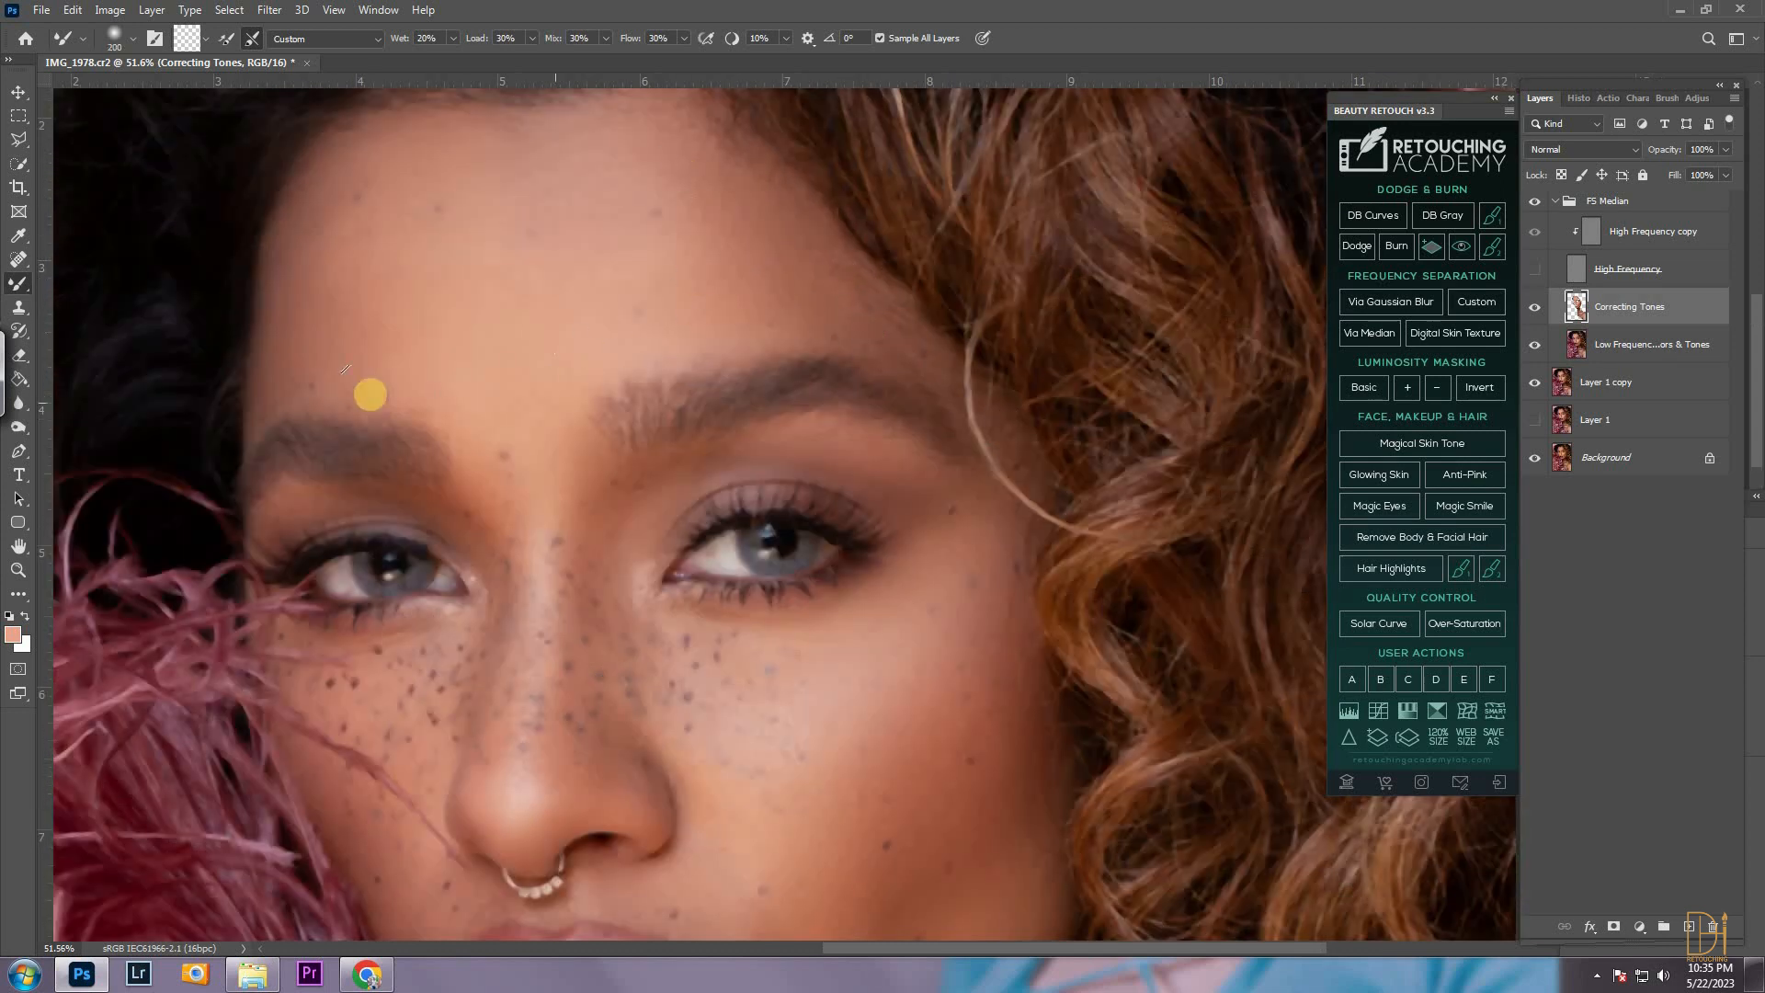
pyautogui.click(416, 336)
# Blend the curl-side edge of the nose and the skin around the eye at brush sizes 125 to 175
pyautogui.press('[')
pyautogui.press('[')
pyautogui.press('[')
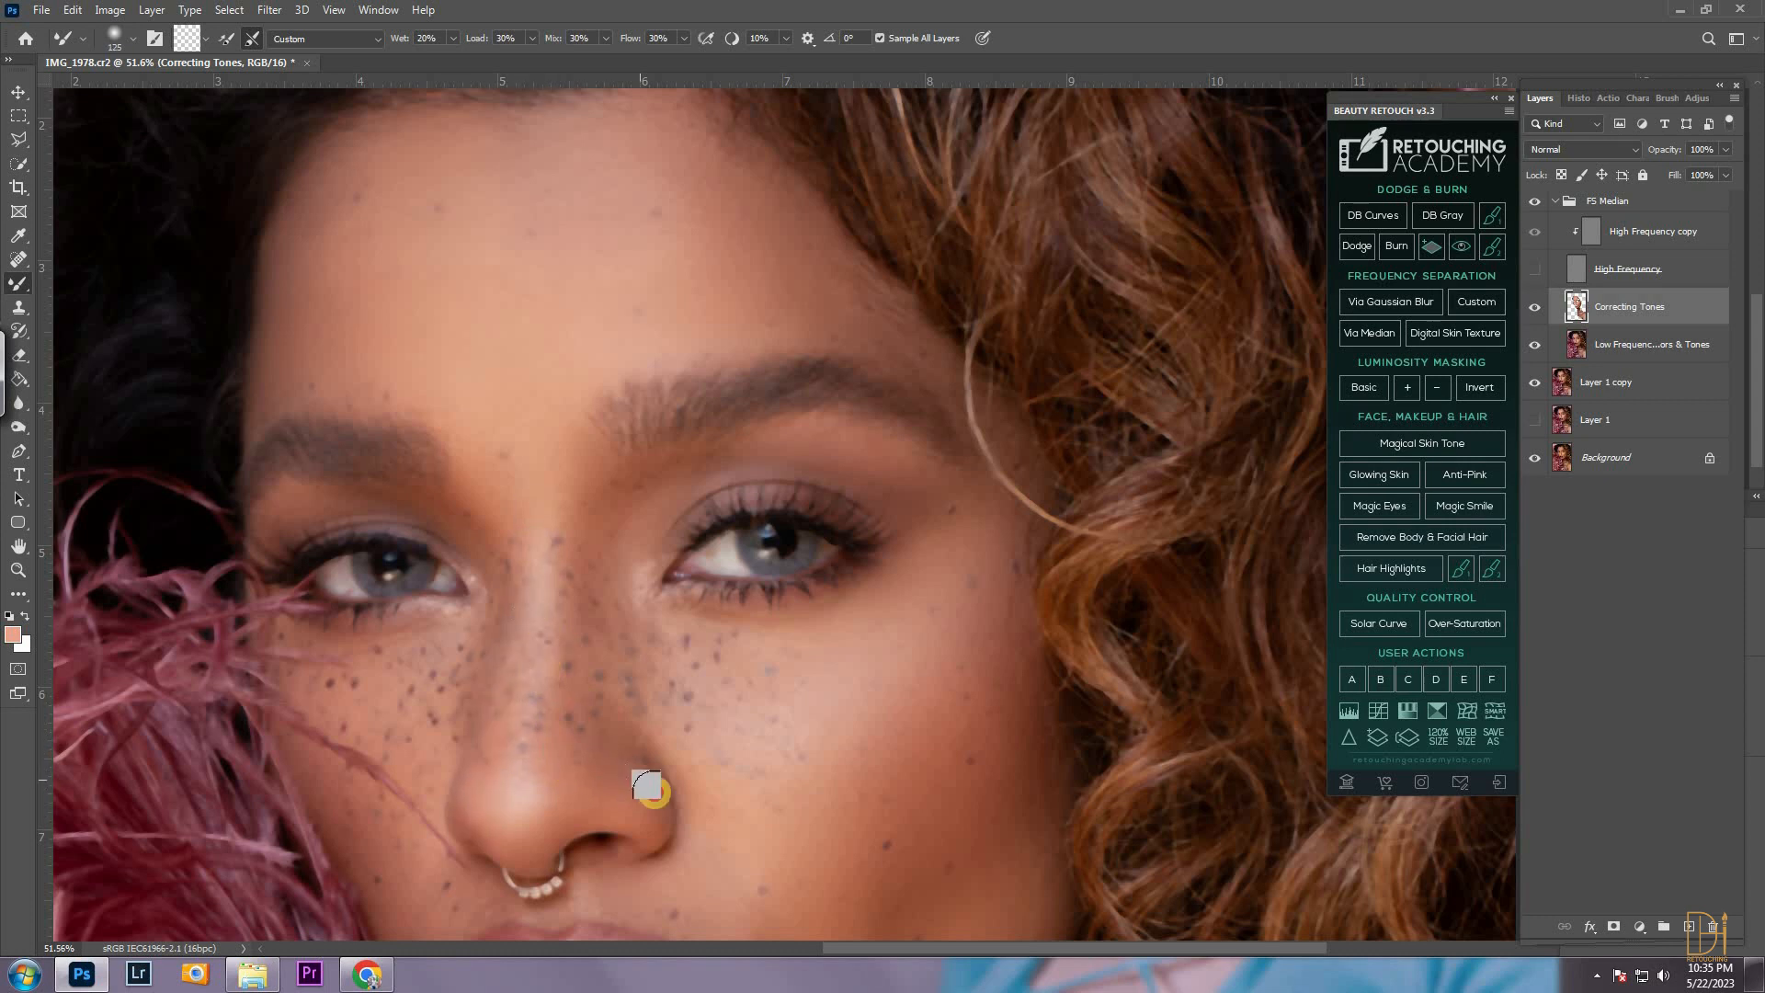
pyautogui.press(']')
pyautogui.press(']')
pyautogui.moveTo(692, 462); pyautogui.dragTo(681, 343)
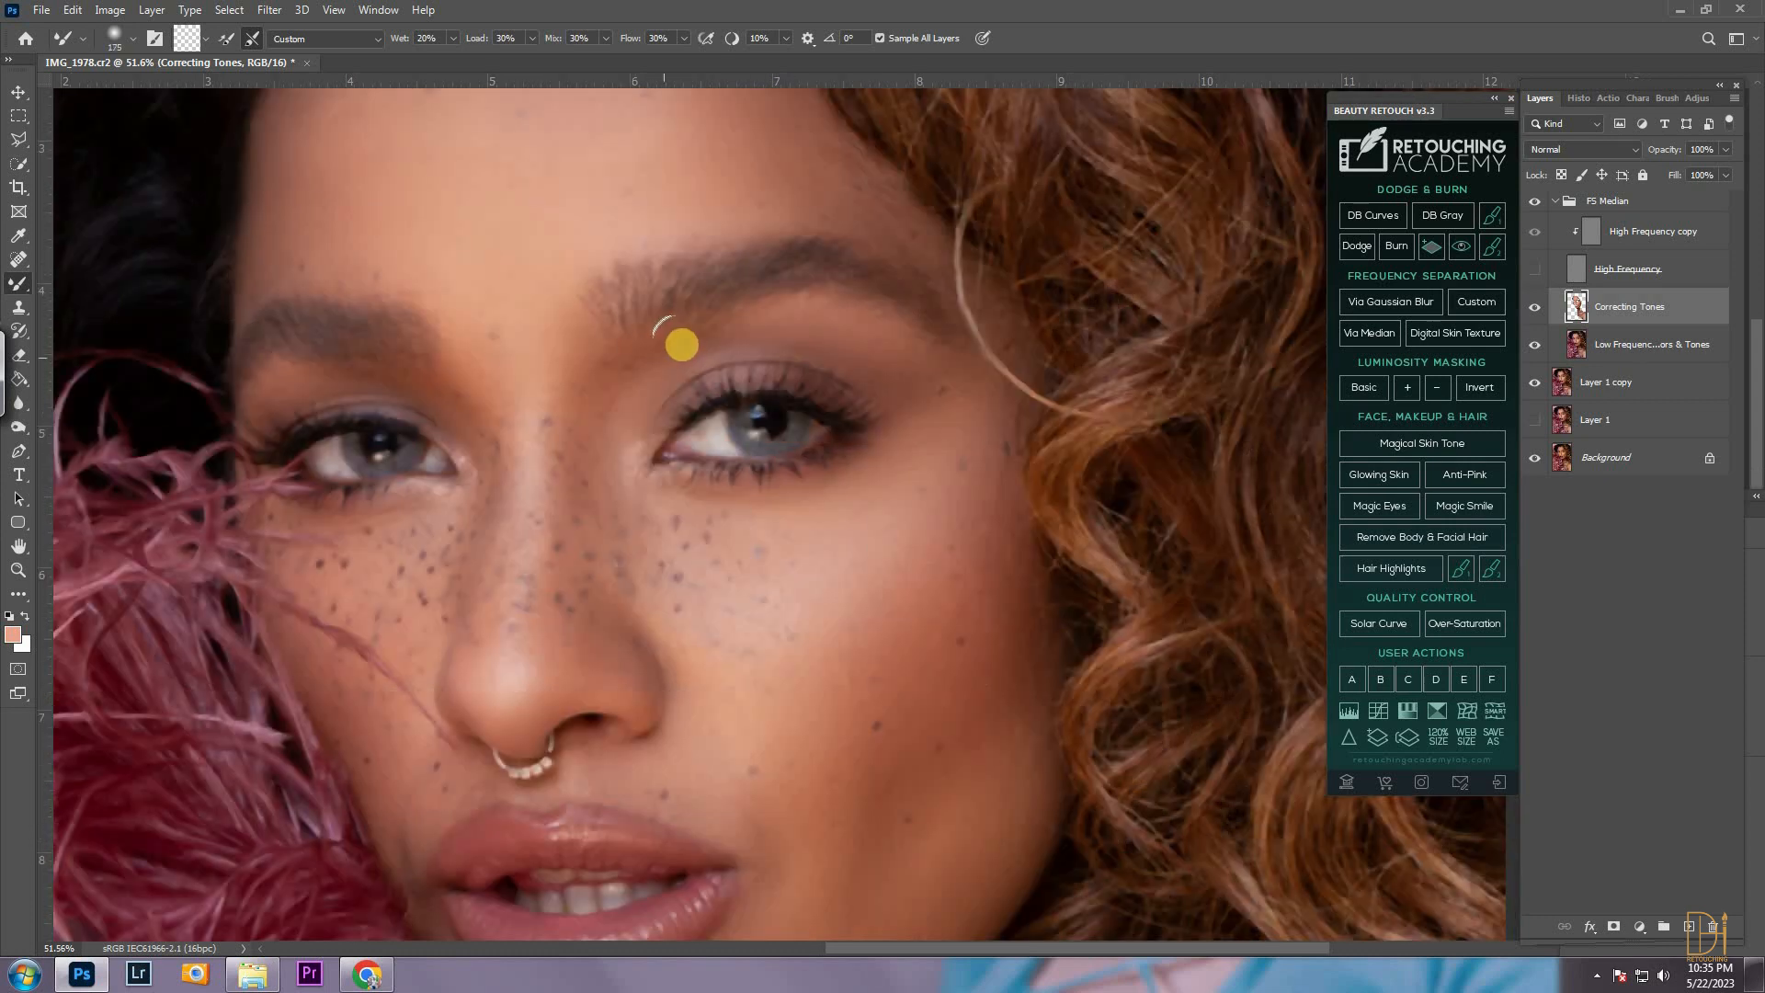
pyautogui.moveTo(681, 553); pyautogui.dragTo(625, 409)
# Blend the skin between the nose ring and the upper lip with a small Mixer Brush, going up to size 125
pyautogui.hotkey('ctrl', '+')
pyautogui.moveTo(276, 689); pyautogui.dragTo(552, 635)
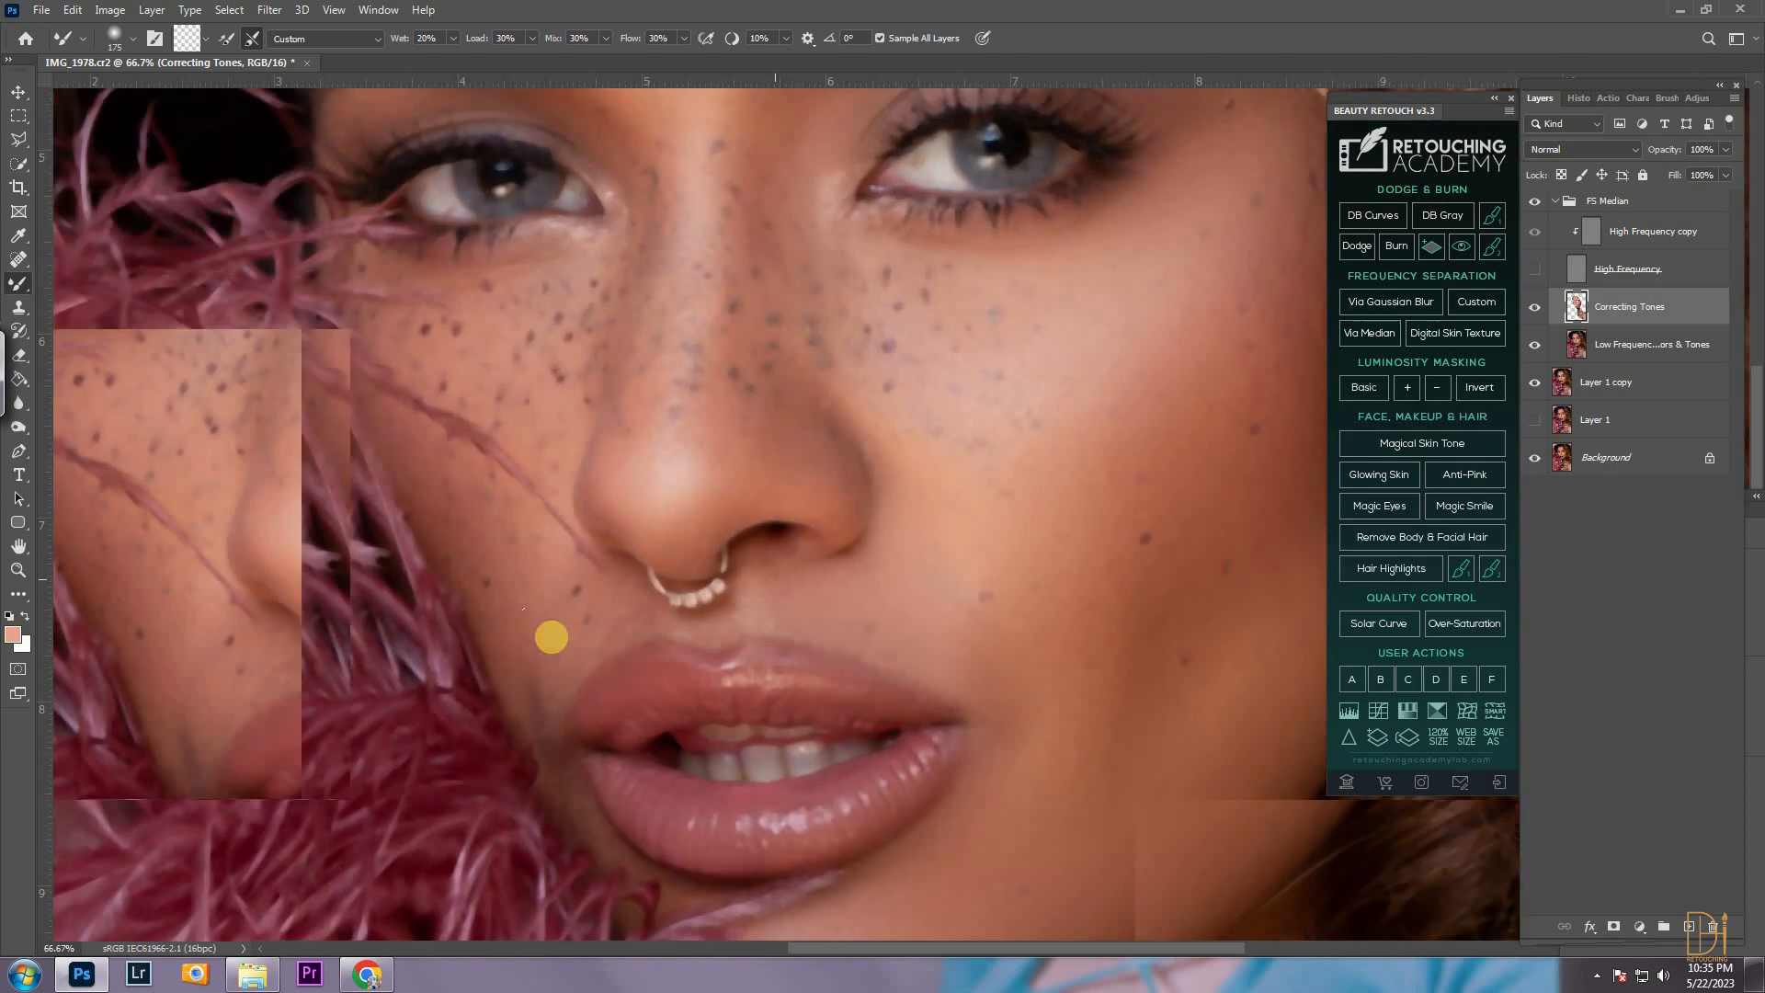
pyautogui.press('[')
pyautogui.press('[')
pyautogui.press('[')
pyautogui.press('[')
pyautogui.press('[')
pyautogui.click(620, 621)
pyautogui.press(']')
pyautogui.press(']')
pyautogui.click(776, 591)
pyautogui.press(']')
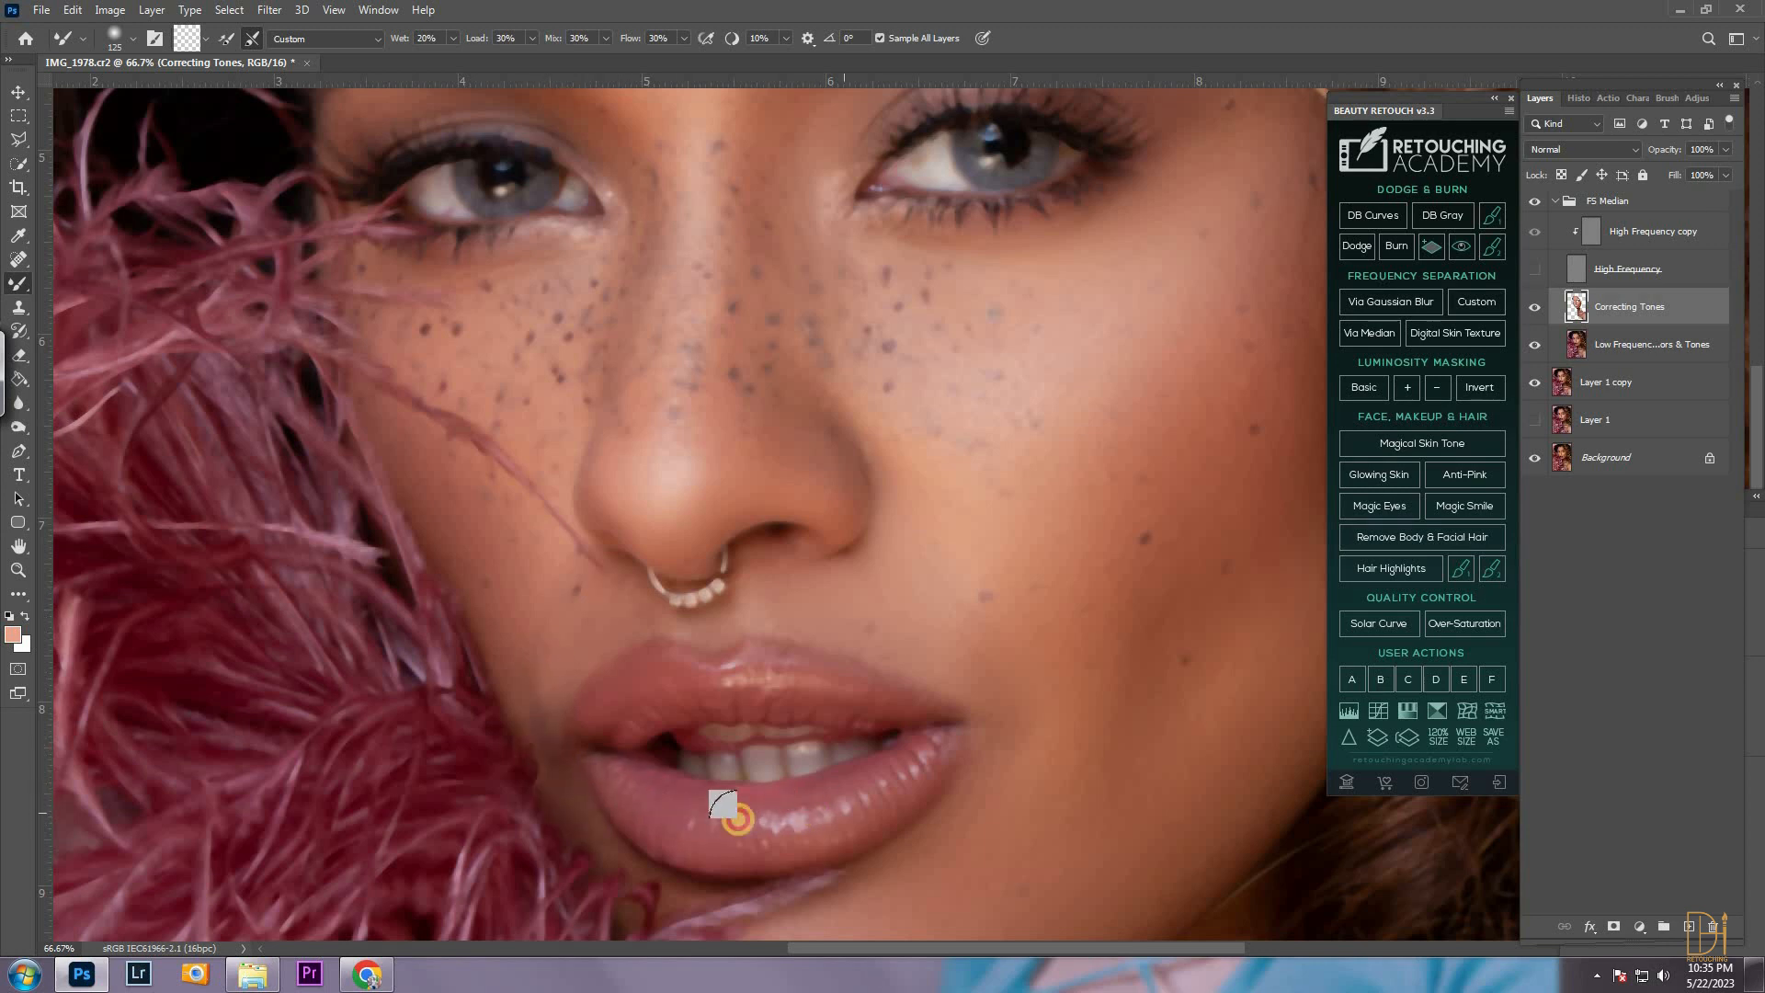
# Smooth the curl-side cheek below the eye with the Mixer Brush at size 300
pyautogui.moveTo(786, 634); pyautogui.dragTo(683, 656)
pyautogui.press(']')
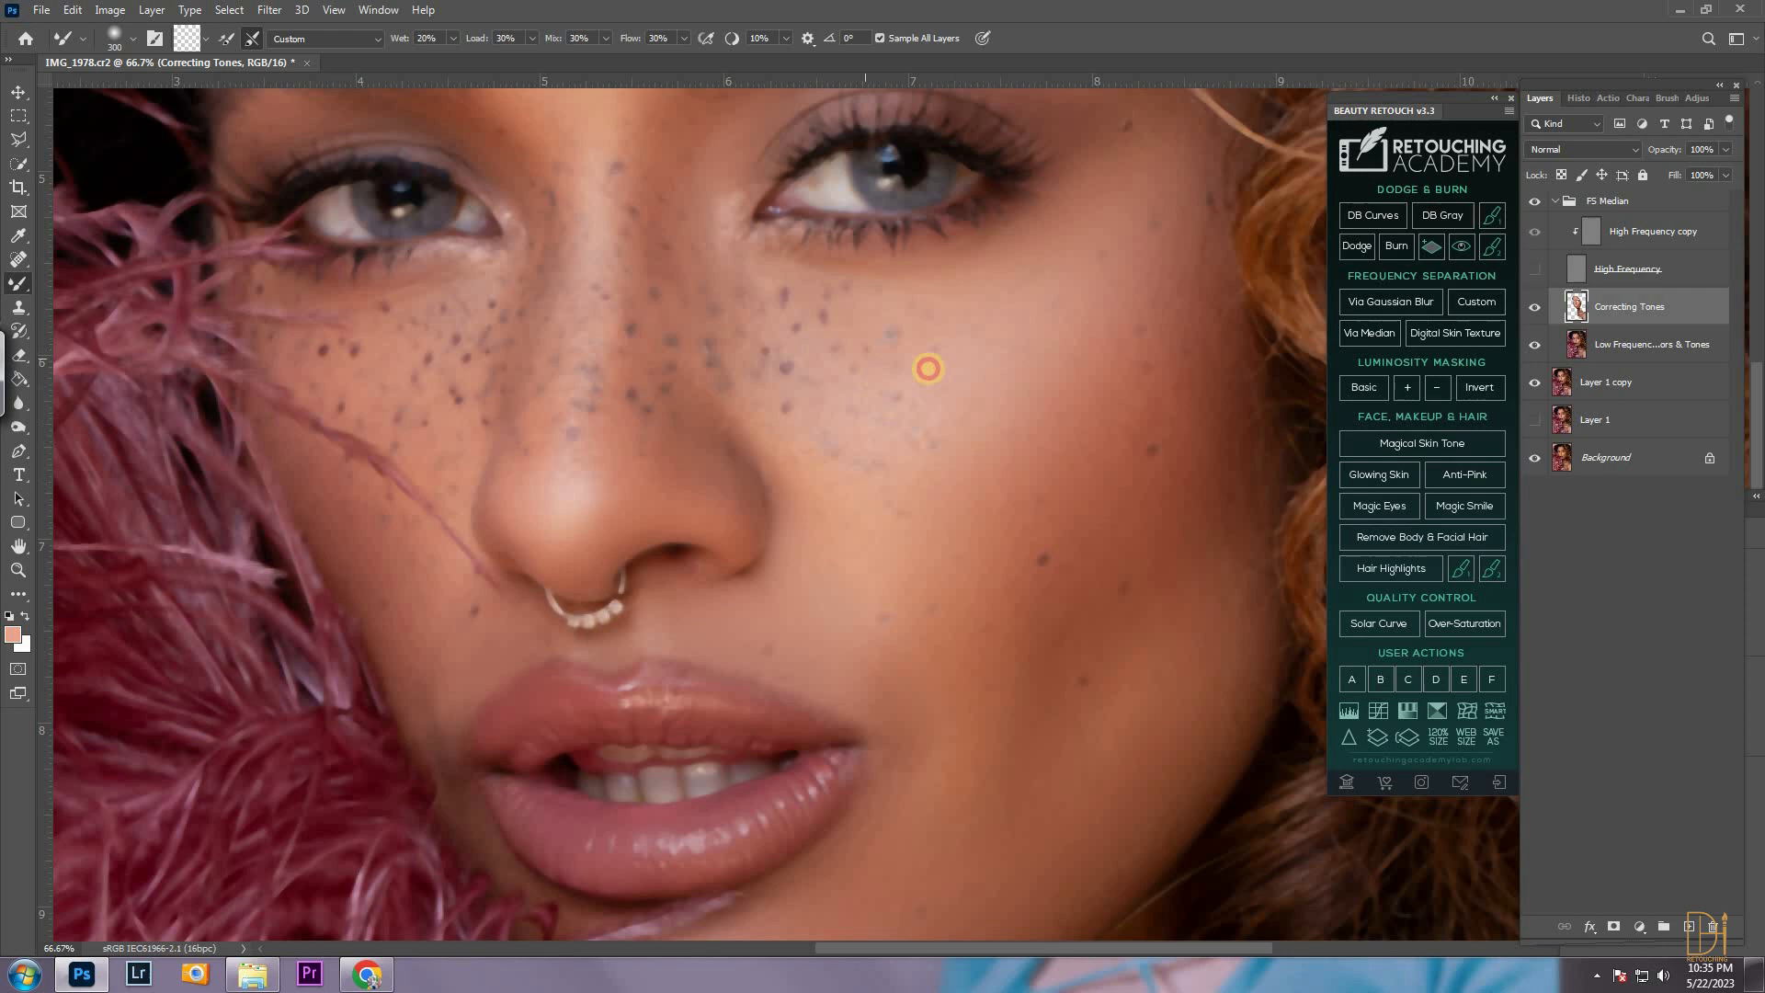
pyautogui.scroll(-6, 930, 358)
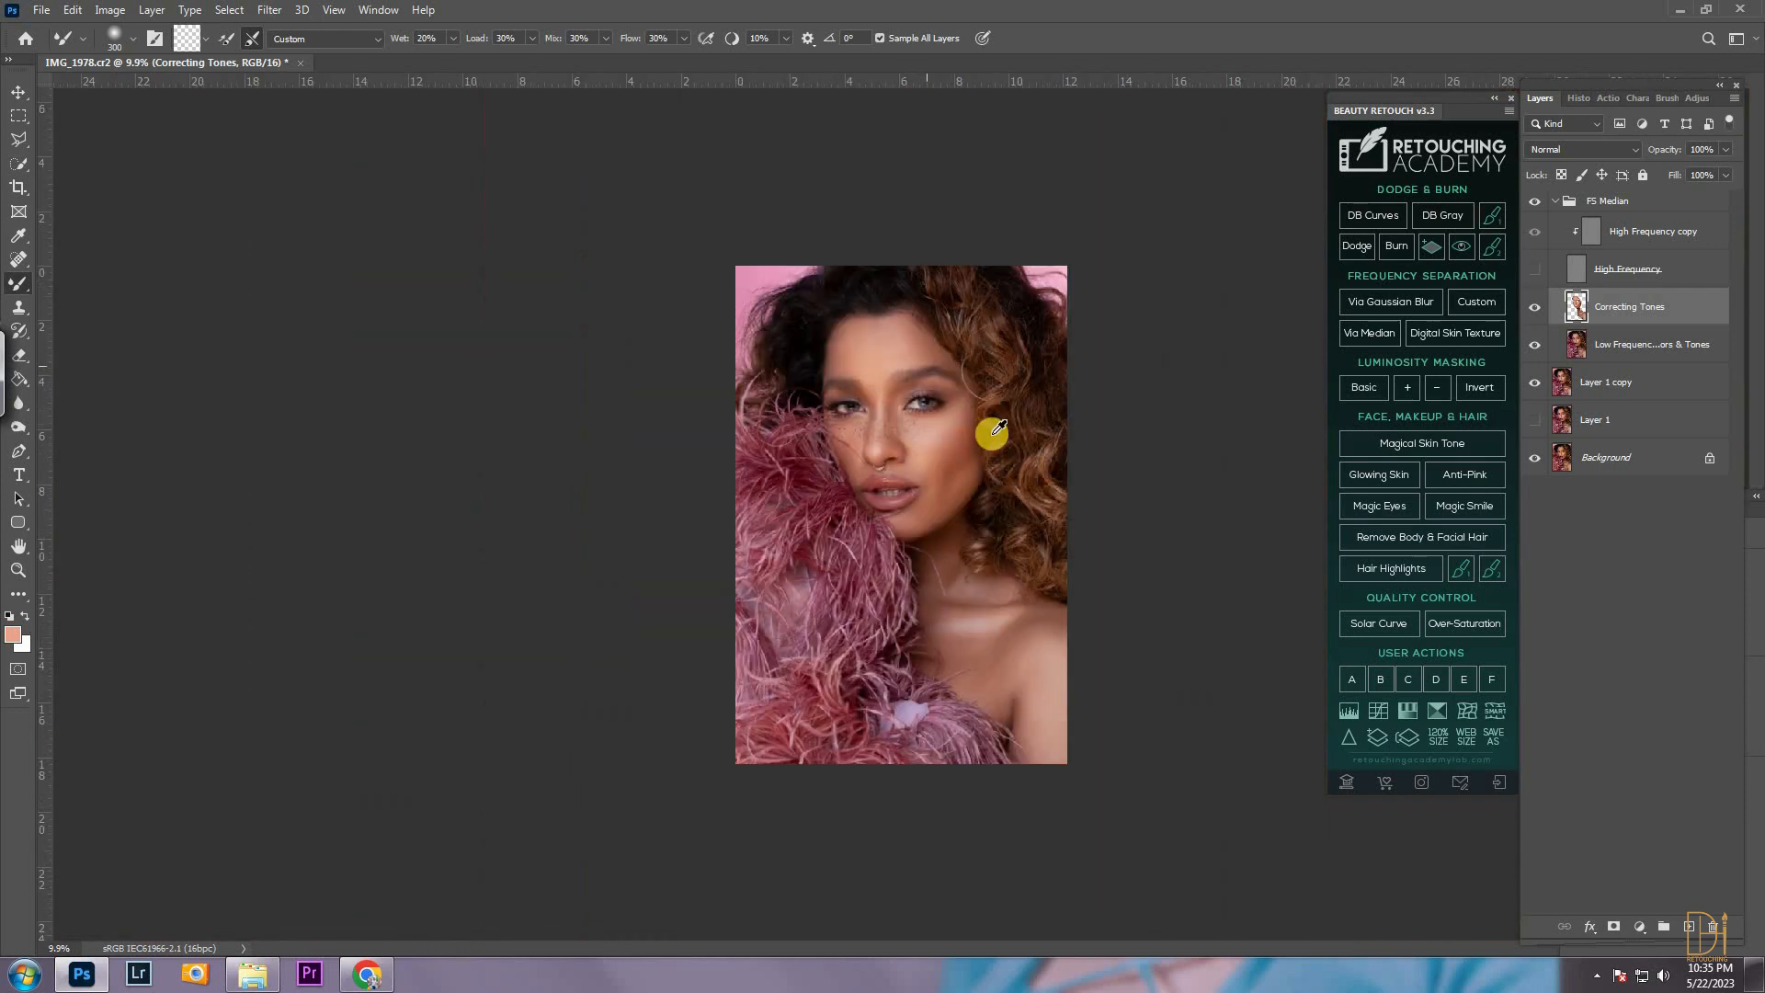
pyautogui.hotkey('ctrl', '0')
# Show the High Frequency layer again, collapse the FS Median group and compare the face with the group hidden and shown
pyautogui.click(1540, 269)
pyautogui.scroll(3, 1017, 300)
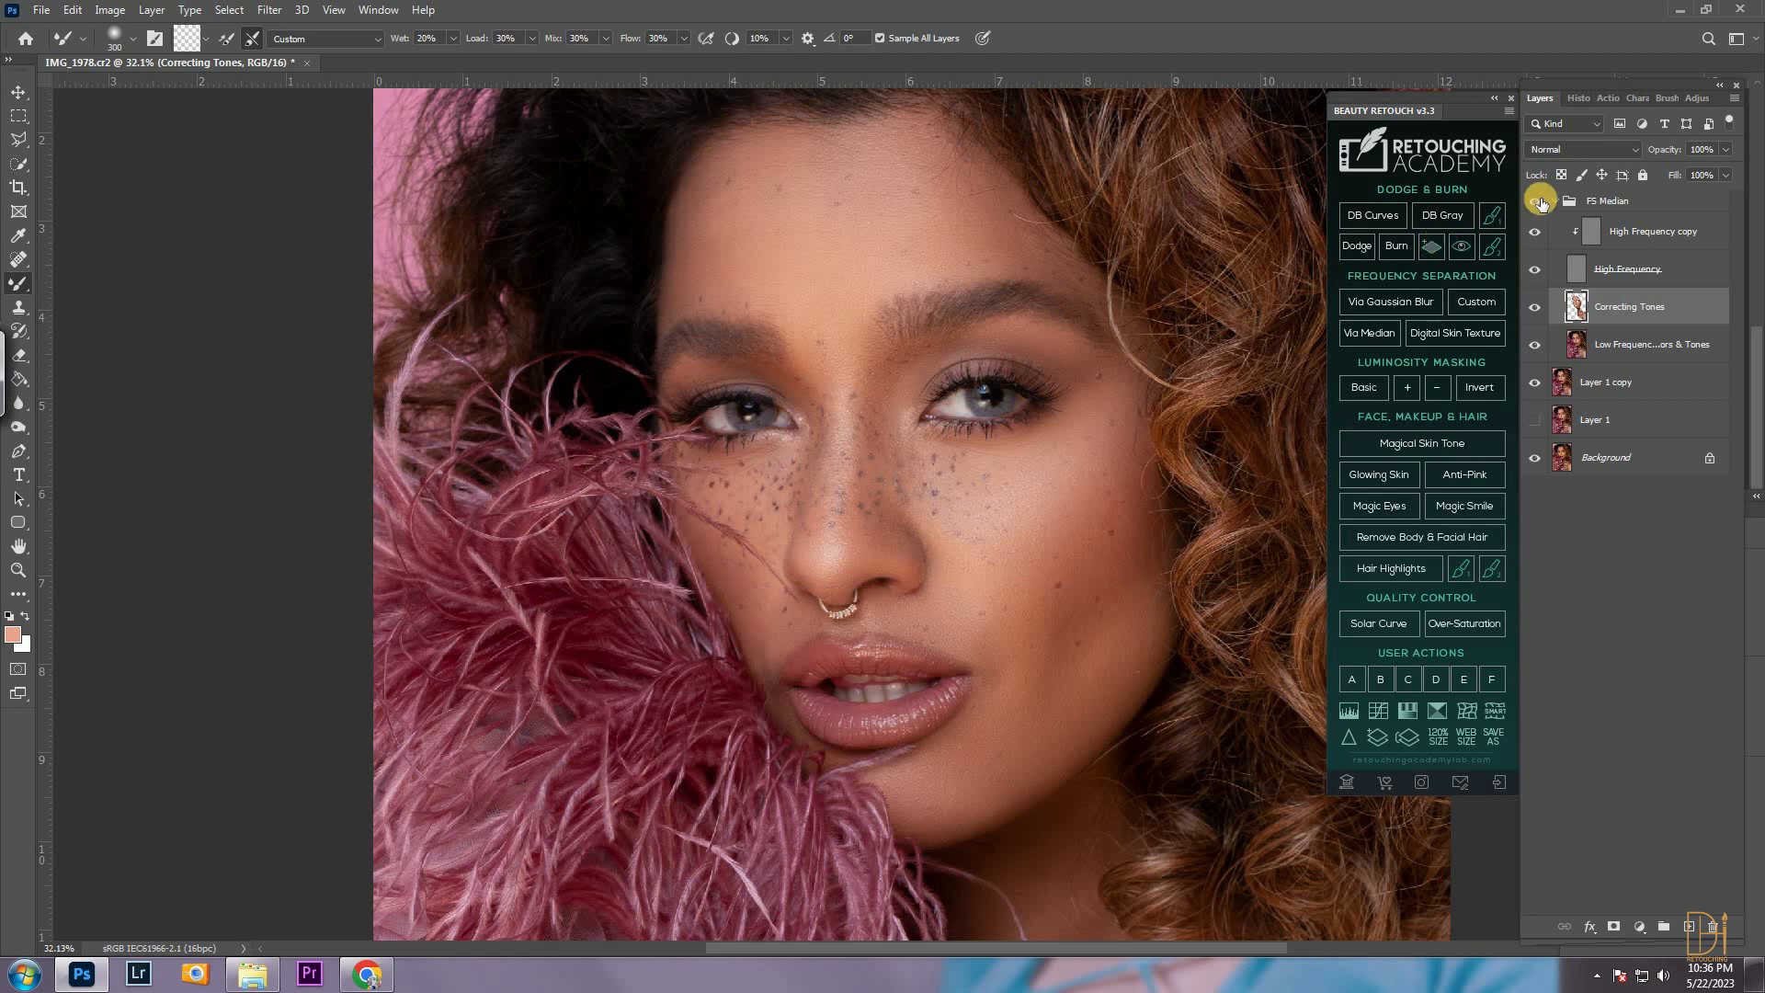
pyautogui.click(1554, 206)
pyautogui.click(1536, 200)
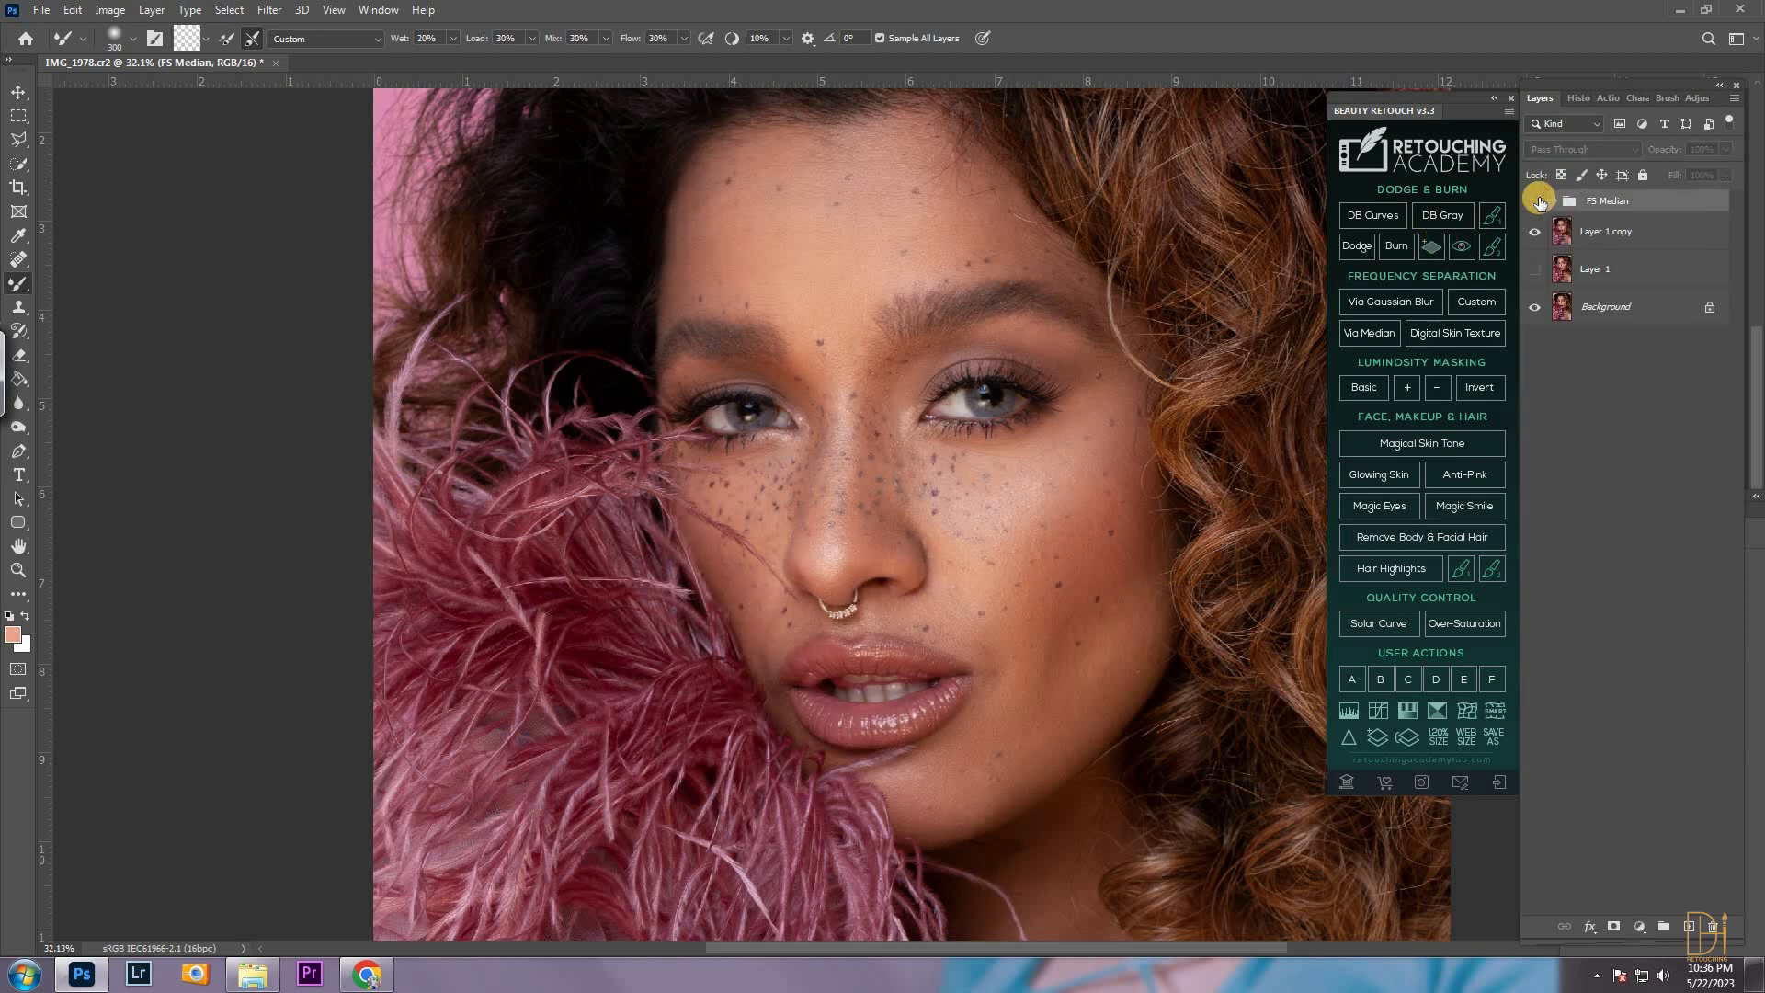
pyautogui.click(1540, 200)
pyautogui.scroll(2, 957, 347)
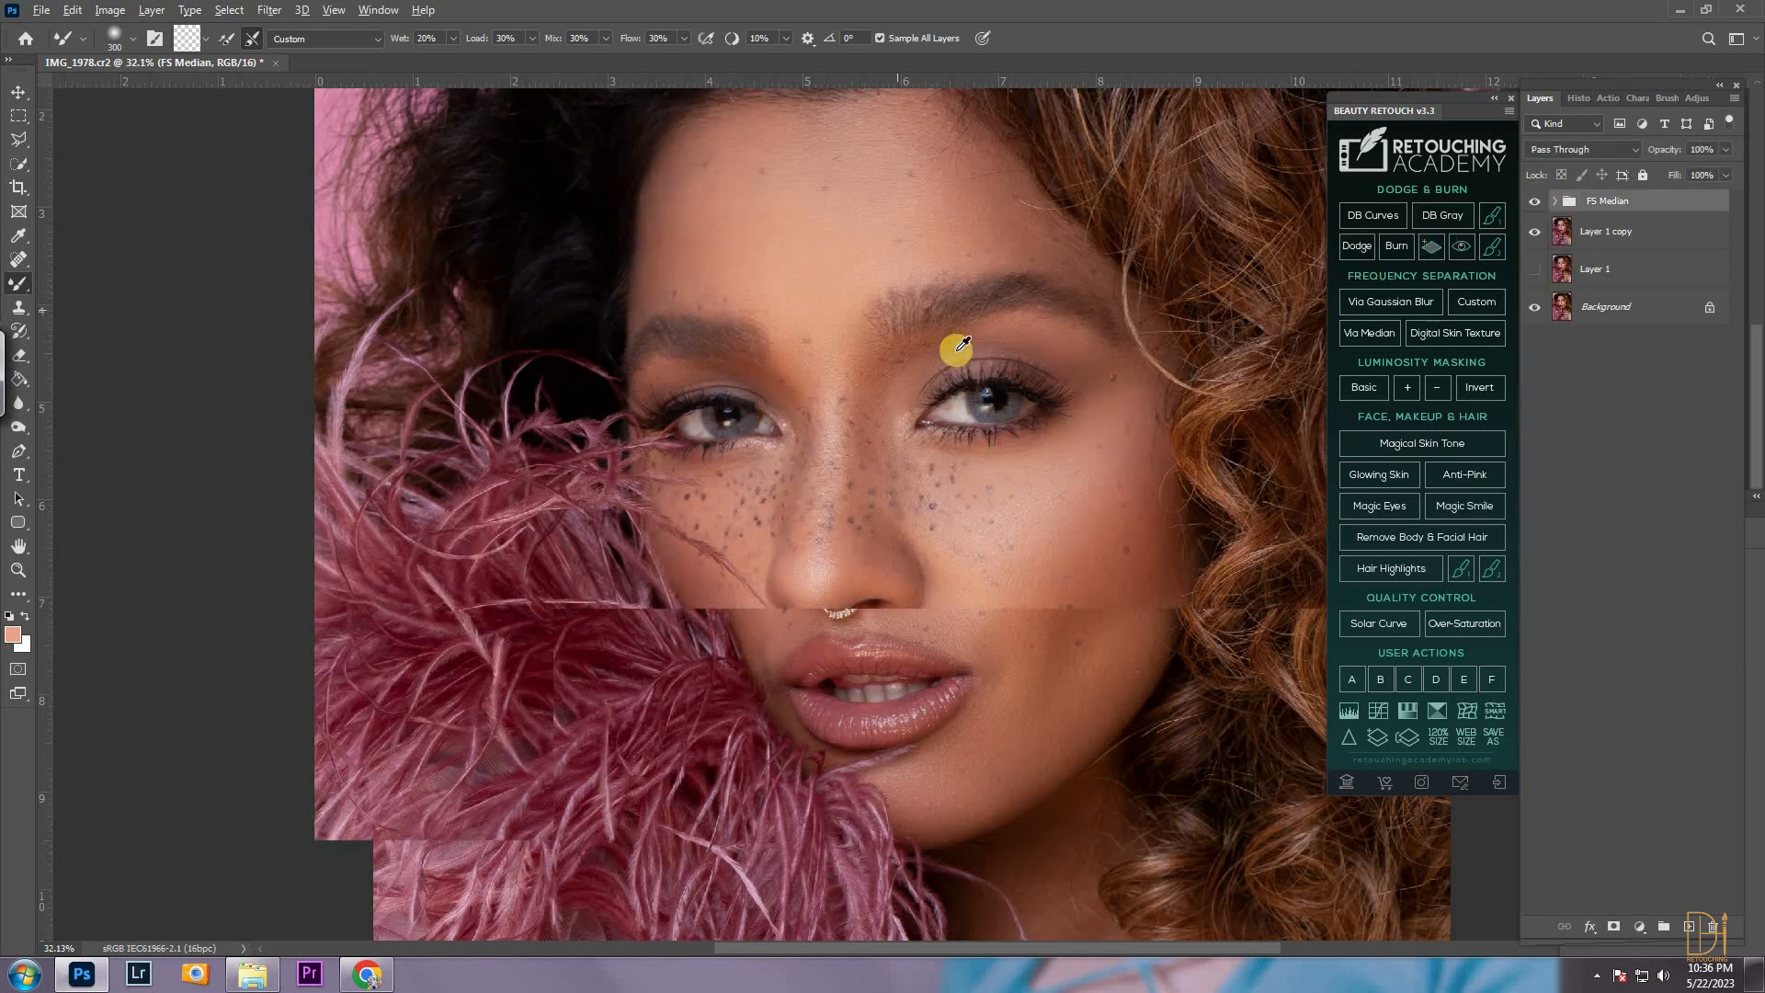
# Run the Magic Eyes action, expand its group and target the Clean Eye Whites Here mask with the Brush tool
pyautogui.click(1375, 508)
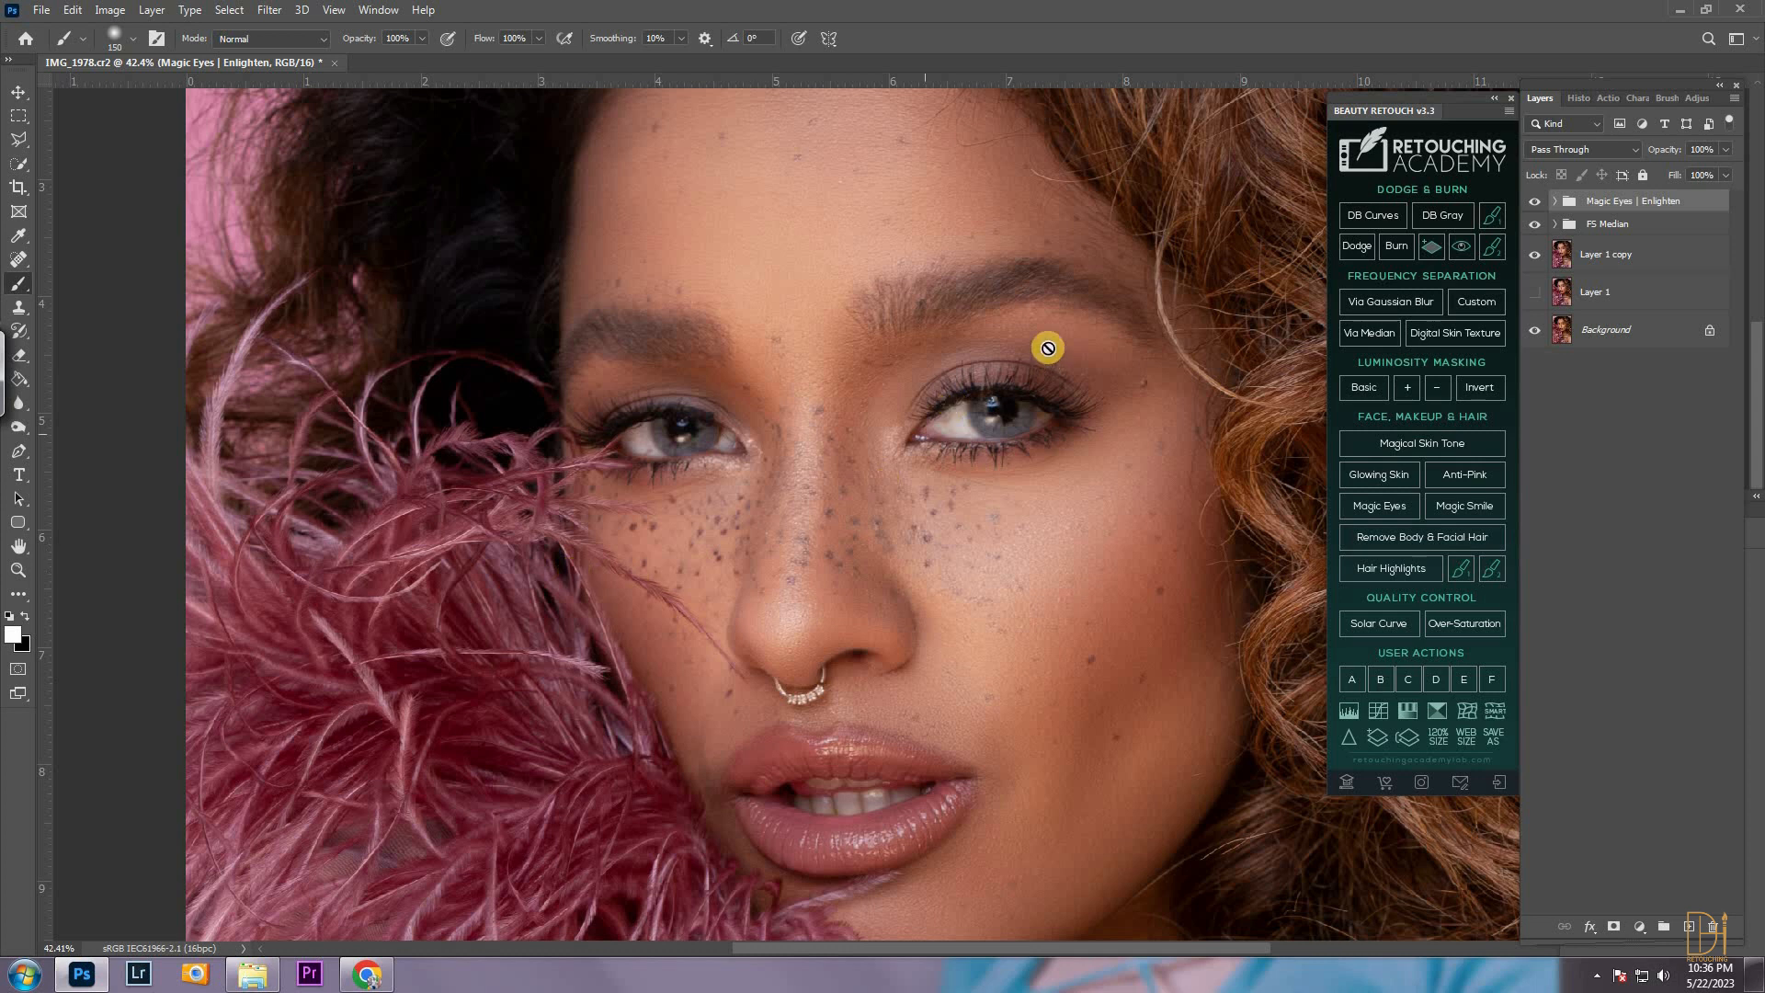
pyautogui.click(1554, 202)
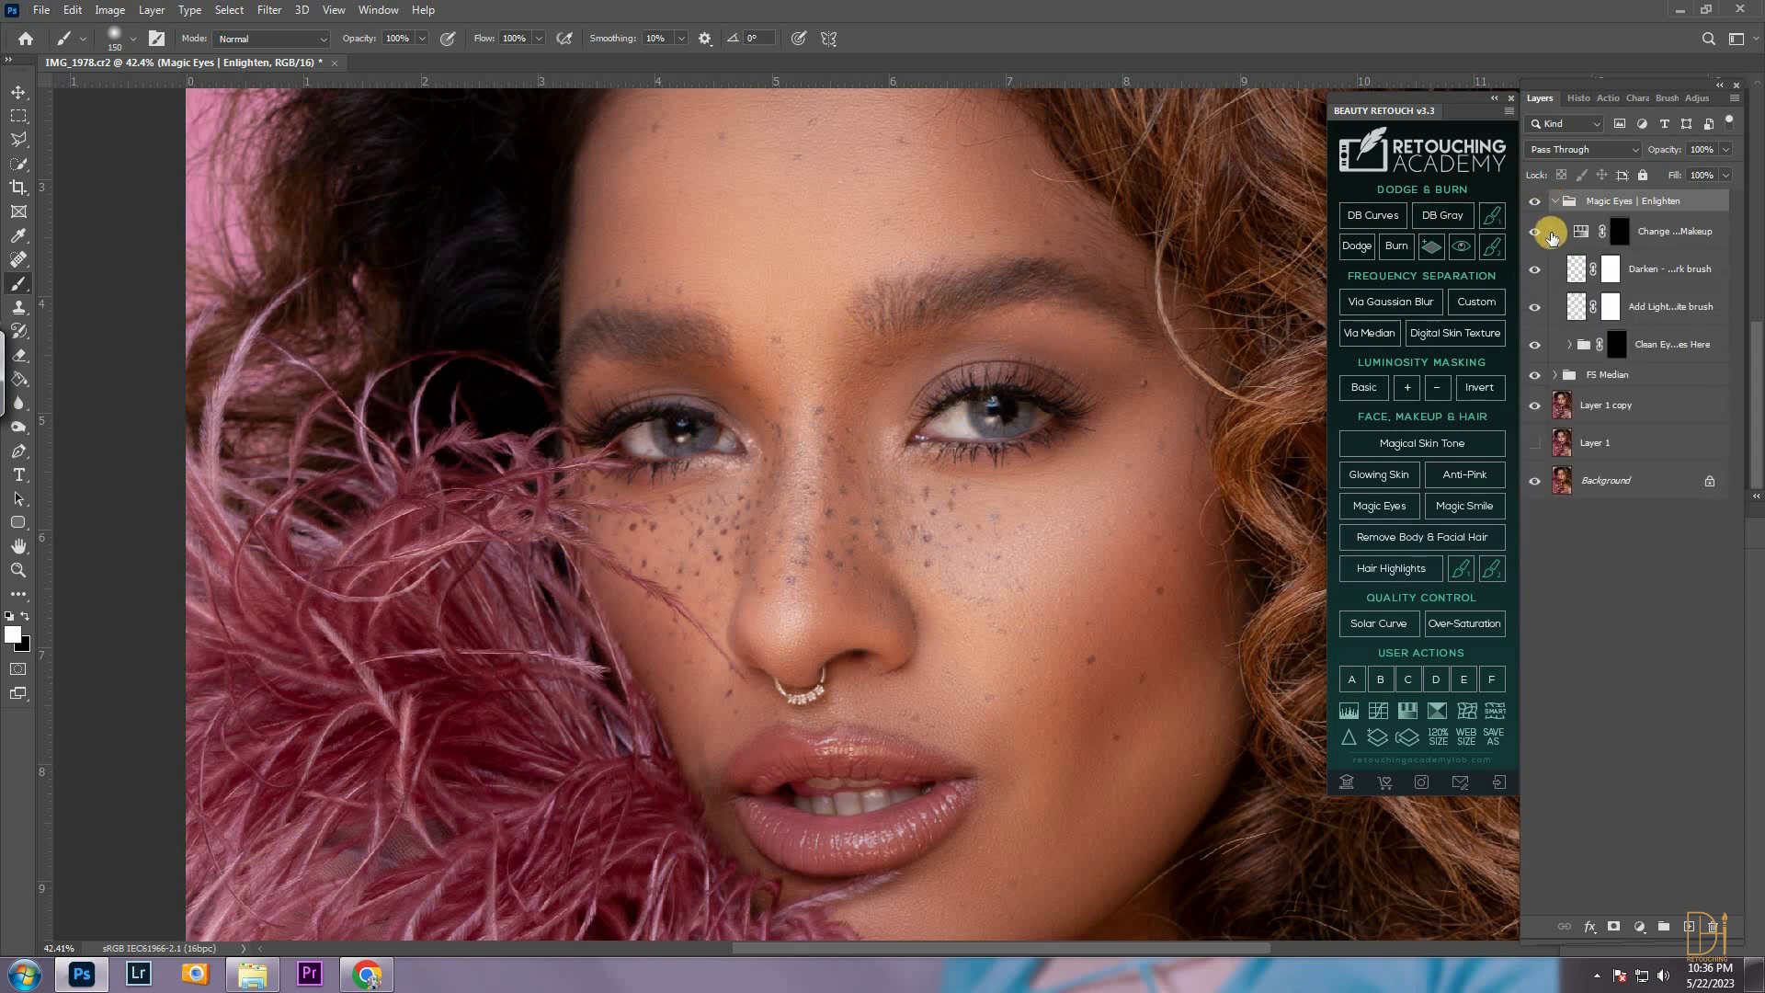
pyautogui.click(1607, 346)
pyautogui.scroll(3, 224, 315)
pyautogui.rightClick(21, 283)
pyautogui.scroll(8, 611, 552)
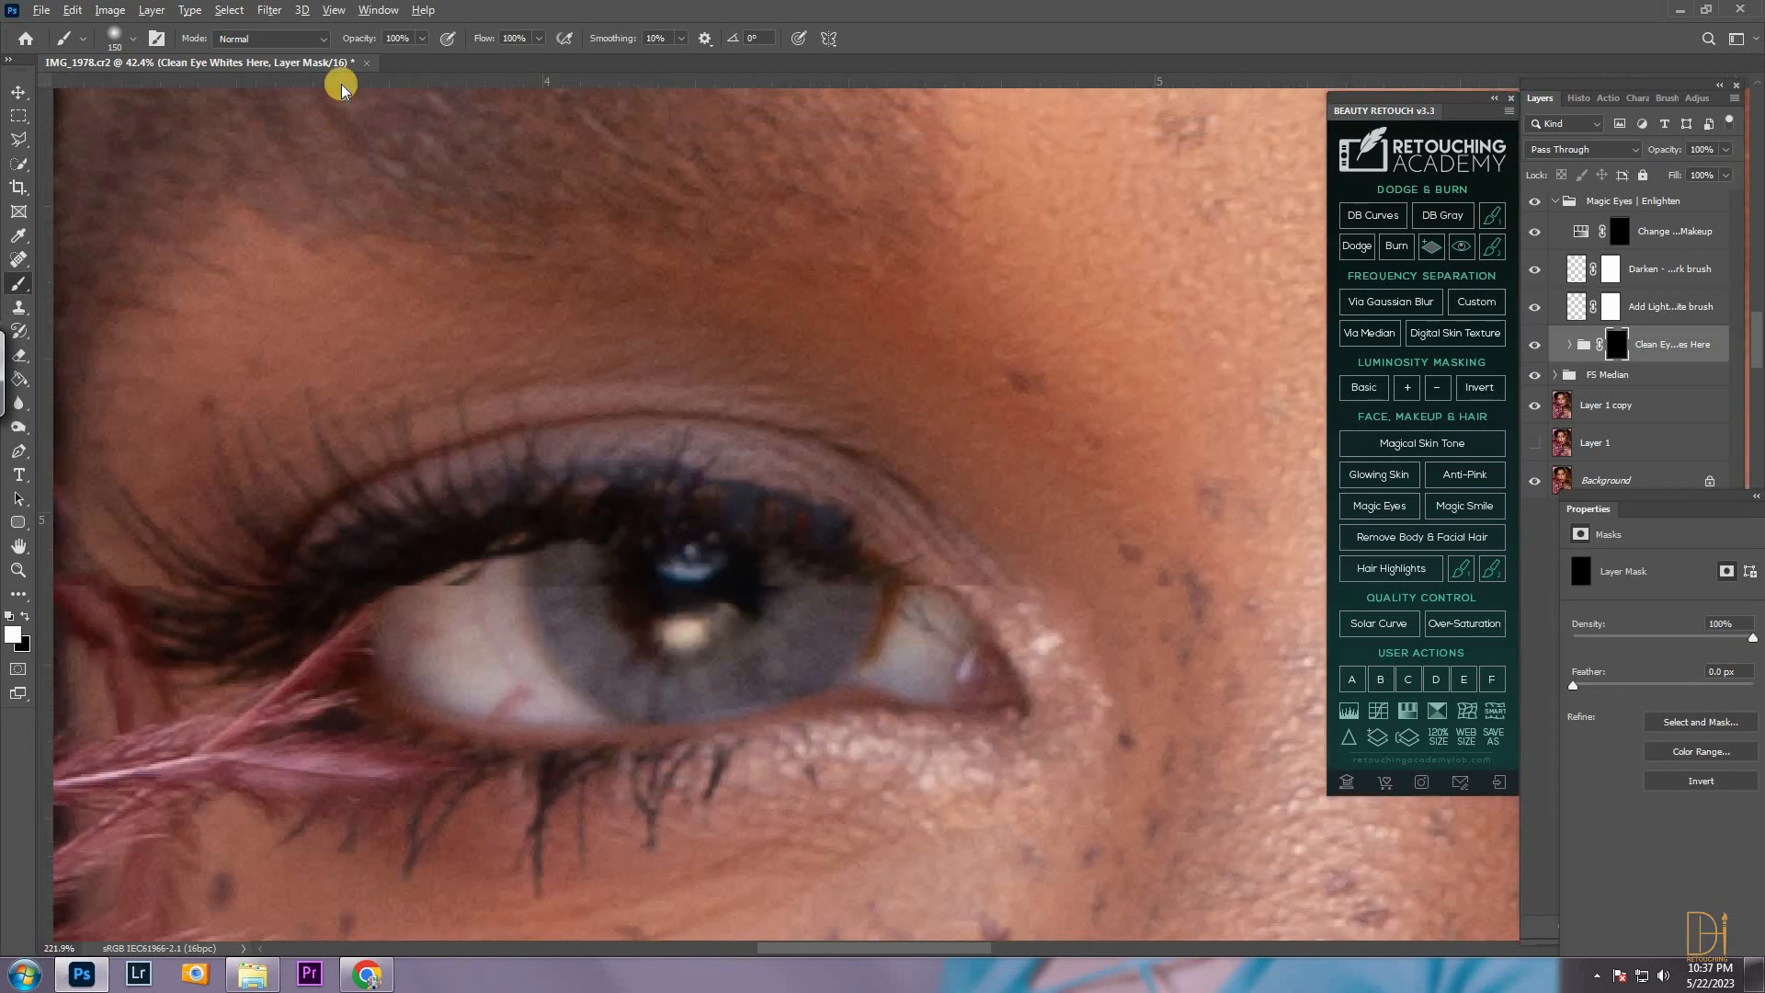
# Paint the outer white of the feather-side eye on the mask with a size 30 brush at 8% opacity
pyautogui.click(421, 38)
pyautogui.click(343, 60)
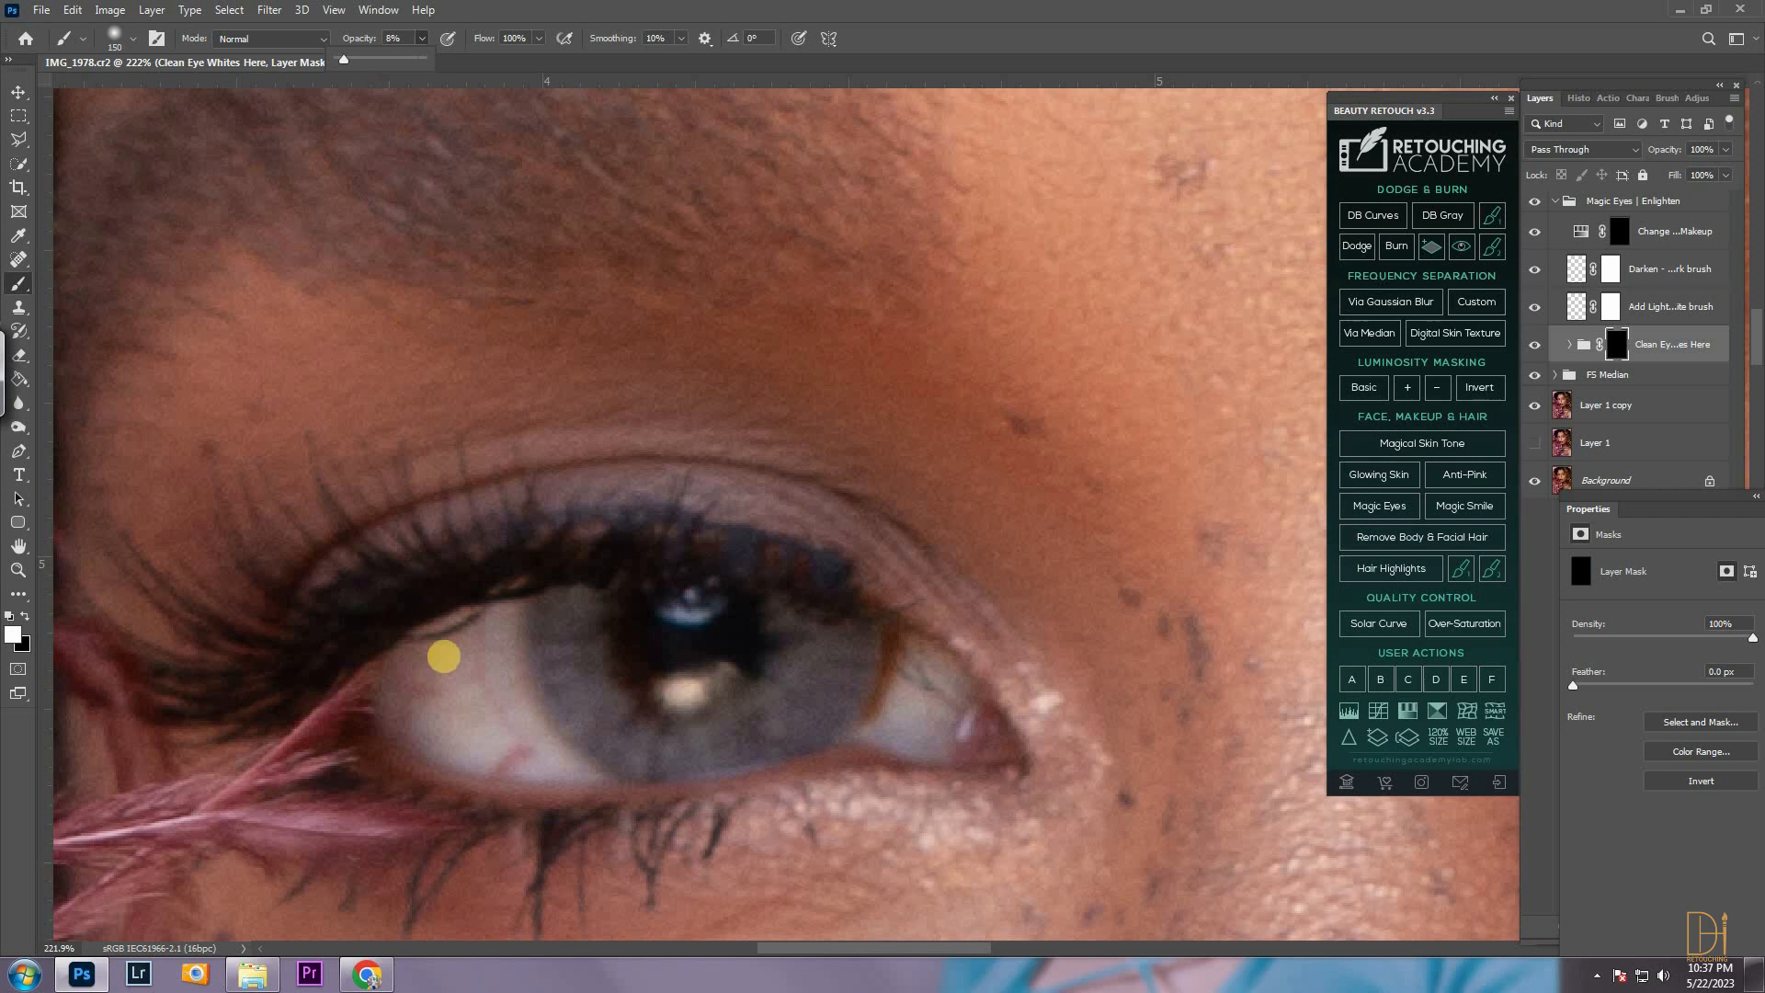
pyautogui.click(438, 709)
pyautogui.press('[')
pyautogui.press('[')
pyautogui.press('[')
pyautogui.press('[')
pyautogui.press('[')
pyautogui.press('[')
pyautogui.press('[')
pyautogui.press('[')
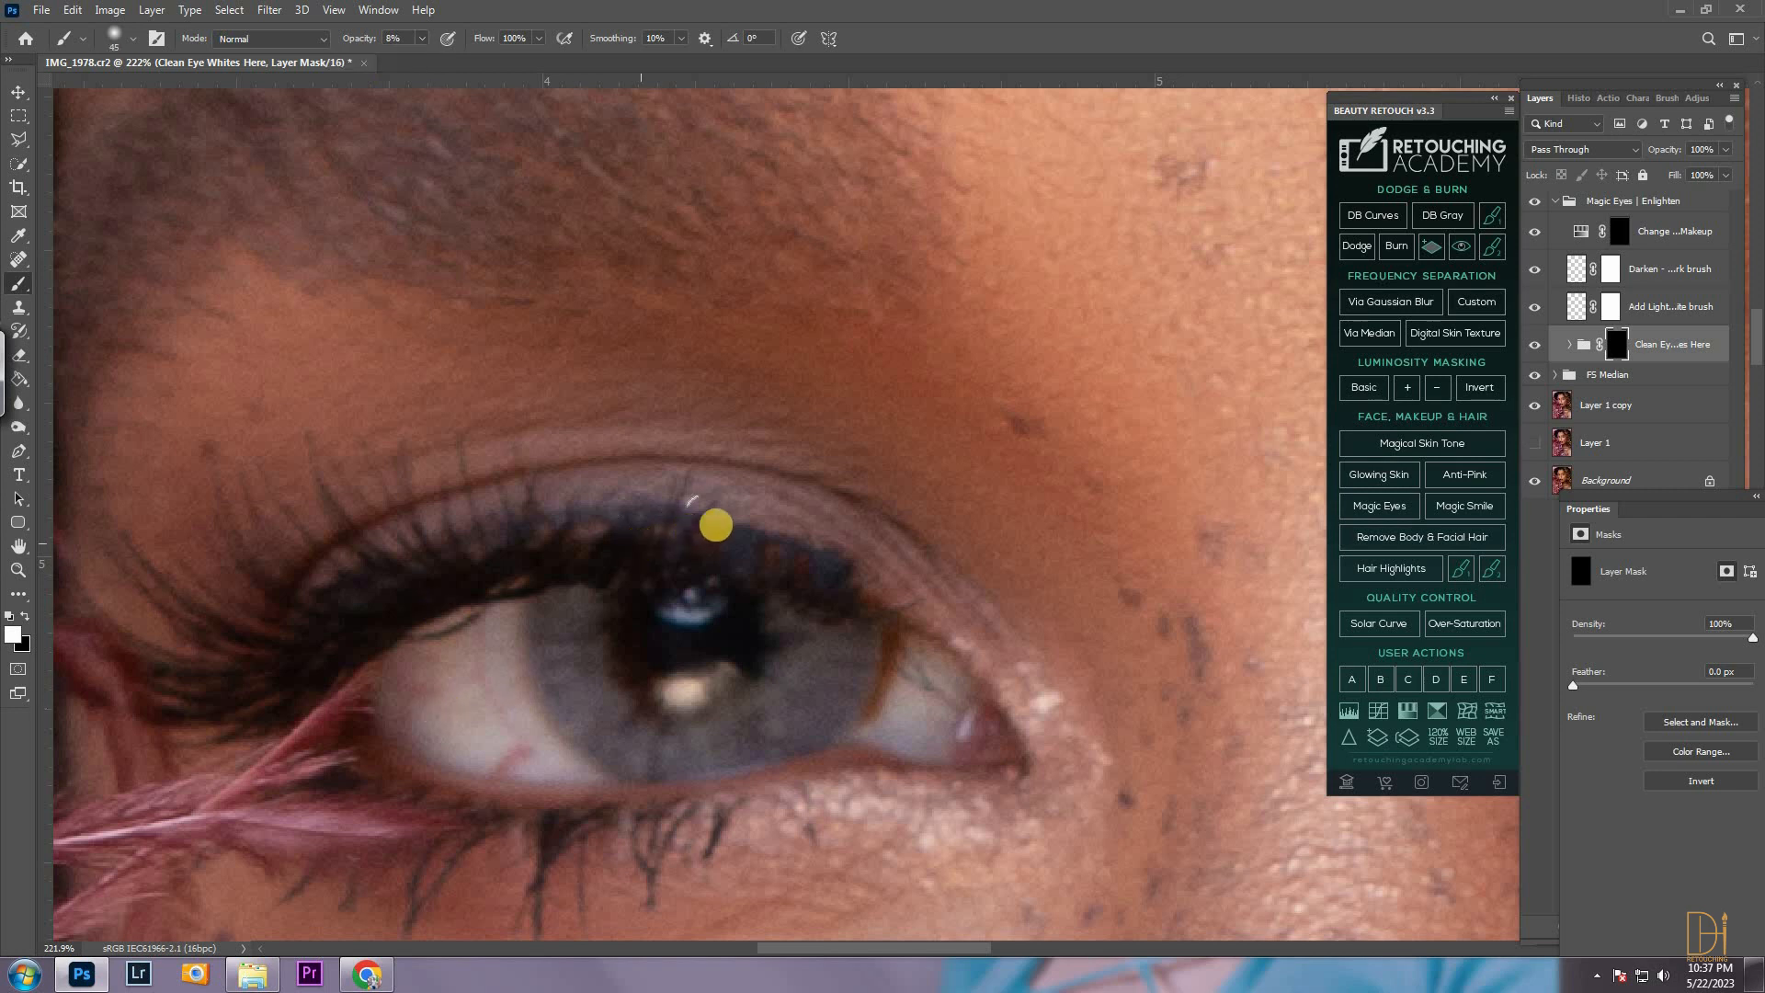
pyautogui.hotkey('ctrl', '-')
pyautogui.moveTo(453, 683)
pyautogui.mouseDown()
pyautogui.moveTo(504, 649)
pyautogui.moveTo(519, 704)
pyautogui.moveTo(457, 607)
pyautogui.mouseUp()
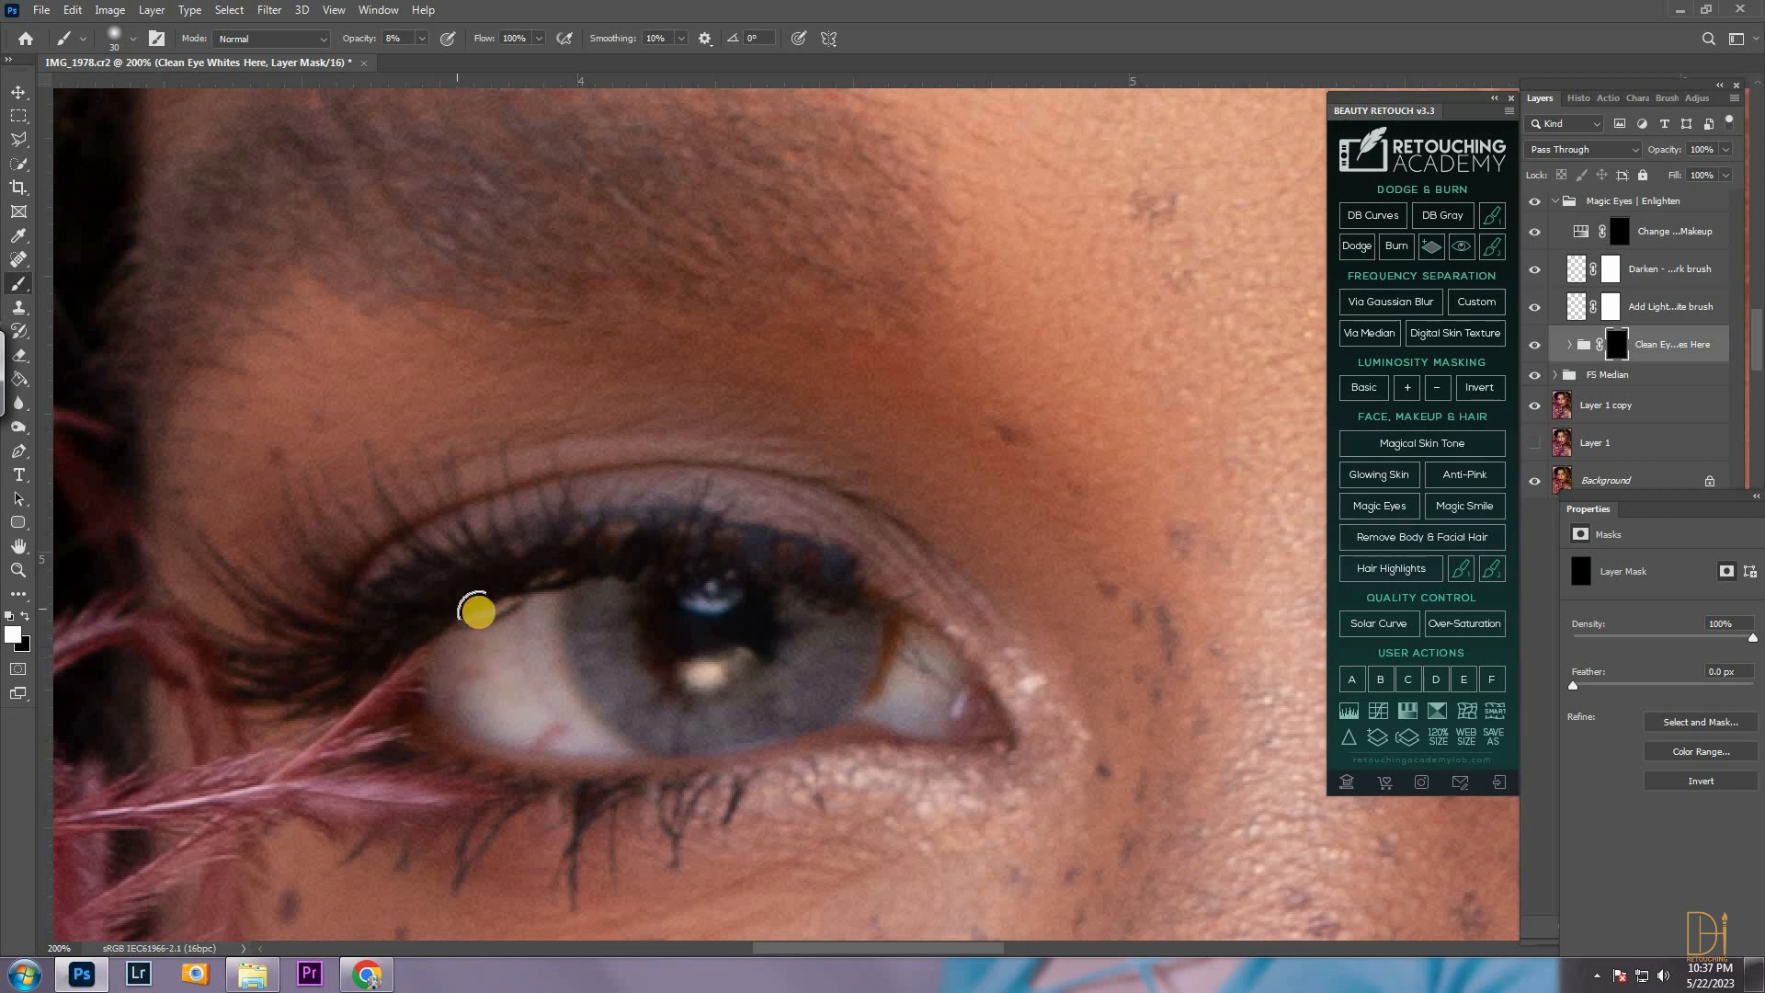
# Set the brush opacity to 77% and paint both the outer and inner whites of the feather-side eye on the mask
pyautogui.click(425, 44)
pyautogui.click(424, 45)
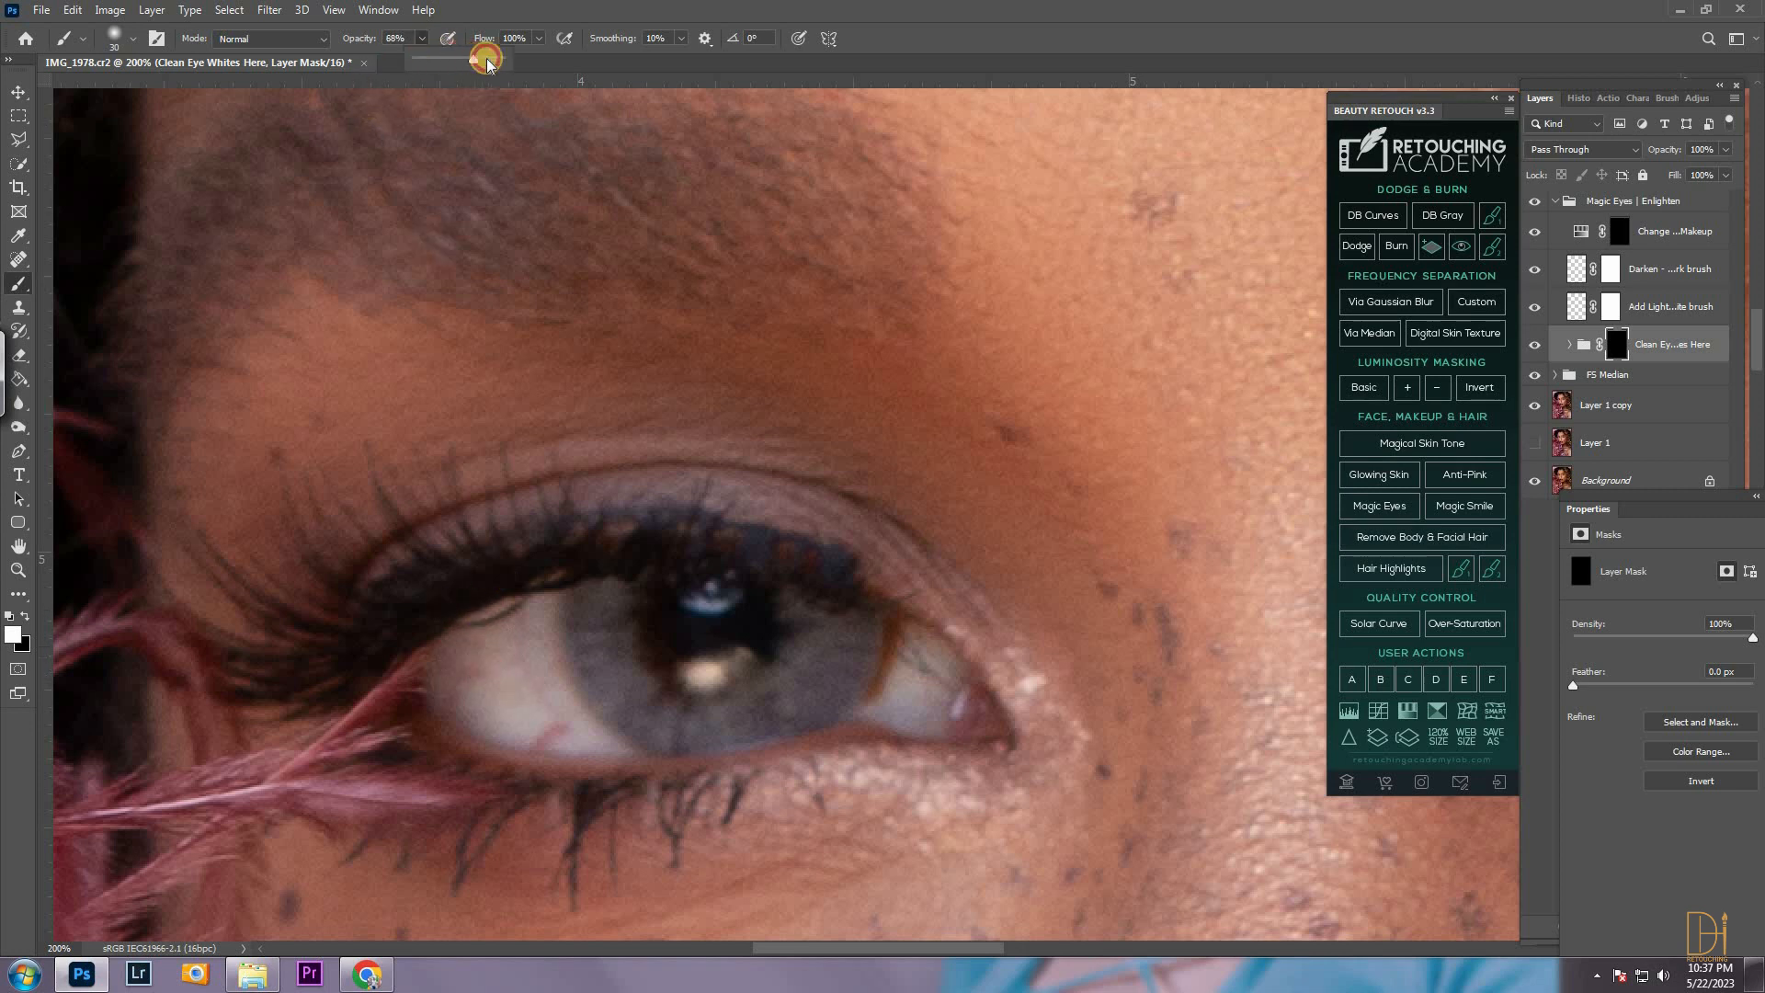
pyautogui.moveTo(493, 650)
pyautogui.mouseDown()
pyautogui.moveTo(559, 706)
pyautogui.moveTo(530, 713)
pyautogui.moveTo(549, 725)
pyautogui.moveTo(487, 637)
pyautogui.moveTo(473, 699)
pyautogui.moveTo(502, 618)
pyautogui.mouseUp()
pyautogui.press('[')
pyautogui.press(']')
pyautogui.moveTo(894, 702); pyautogui.dragTo(918, 674)
pyautogui.scroll(-5, 918, 674)
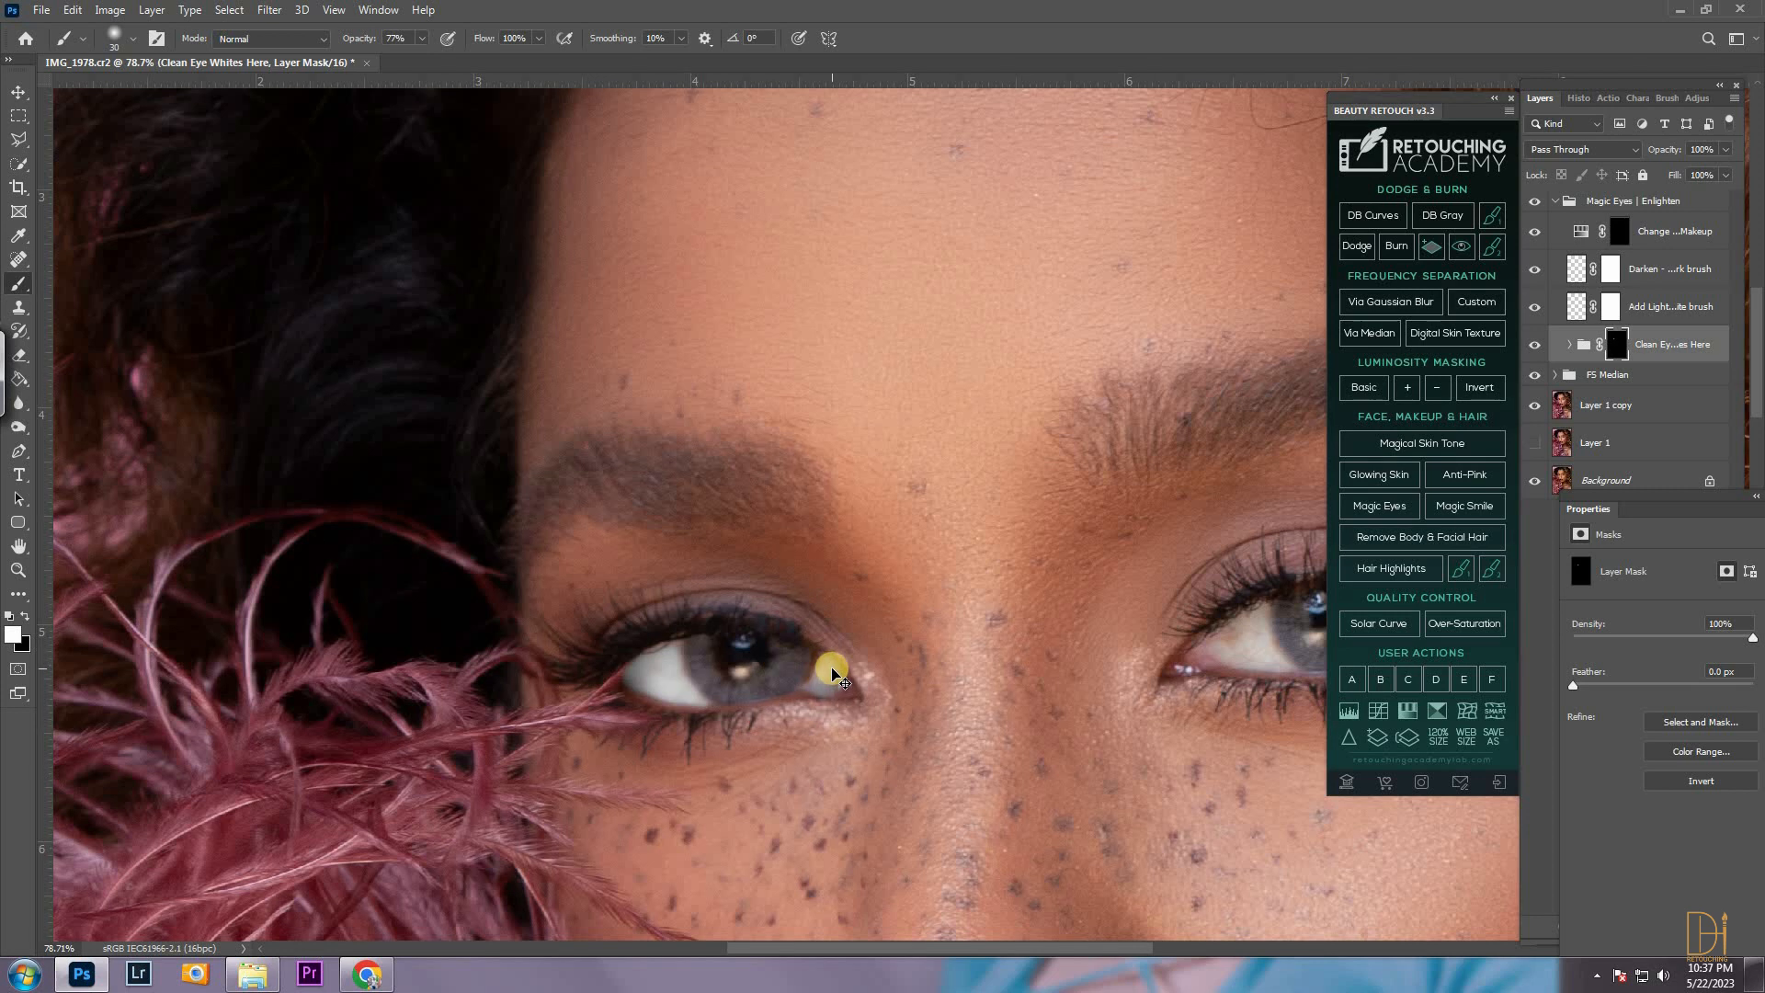
# Set the brush opacity to 36% and paint the feather-side eye's inner corner and the whites of the curl-side eye
pyautogui.click(421, 38)
pyautogui.moveTo(816, 671); pyautogui.dragTo(827, 666)
pyautogui.moveTo(1221, 643)
pyautogui.mouseDown()
pyautogui.moveTo(747, 671)
pyautogui.moveTo(777, 666)
pyautogui.mouseUp()
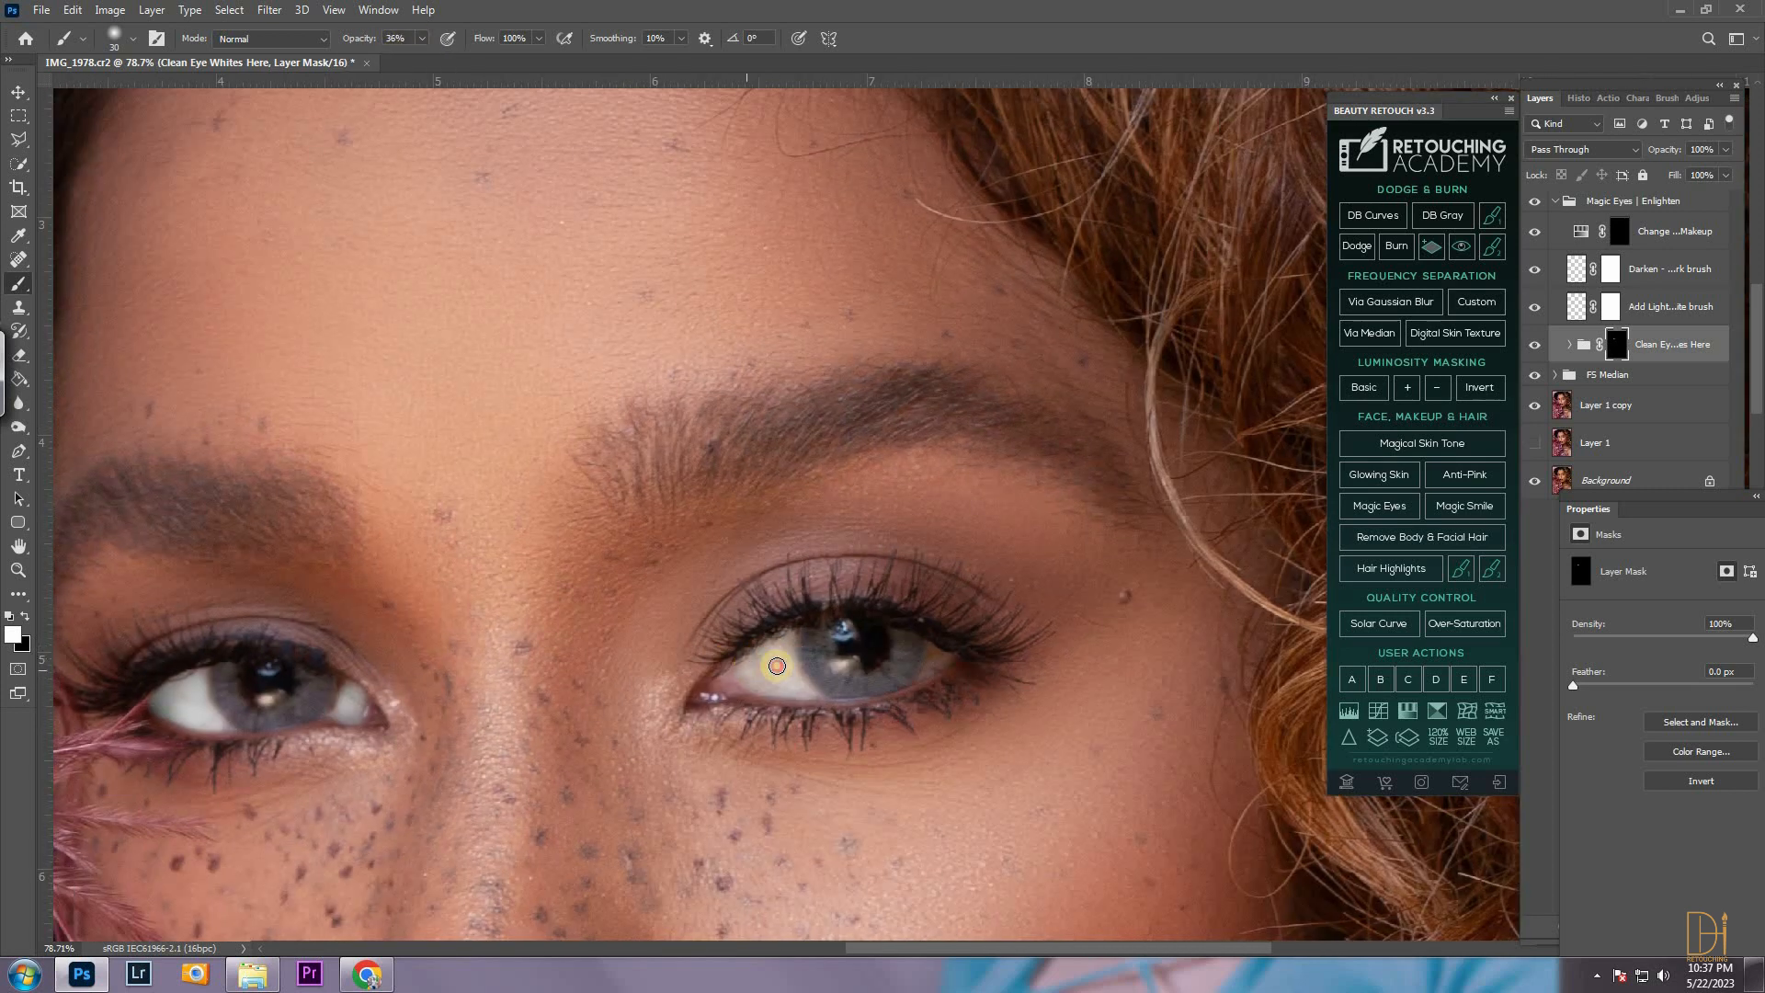
pyautogui.moveTo(934, 650); pyautogui.dragTo(936, 655)
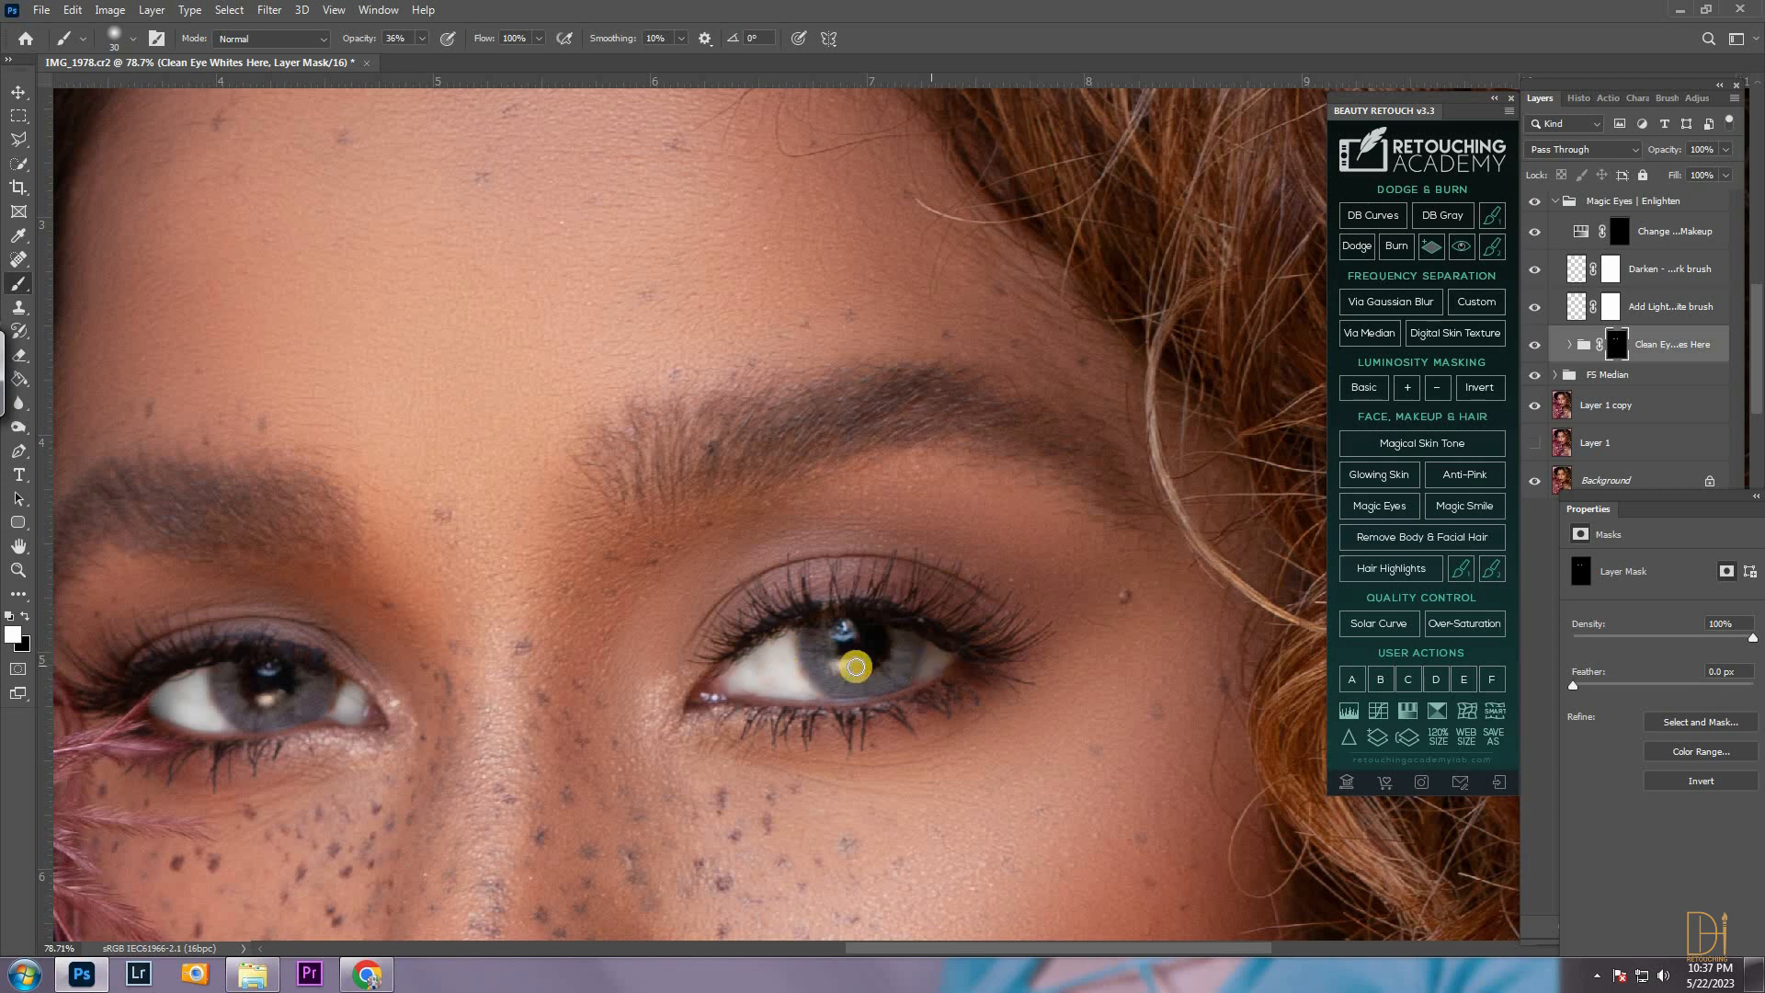
# Whiten the teeth on the same mask with the brush opacity set to 12%
pyautogui.scroll(-4, 761, 692)
pyautogui.scroll(2, 718, 908)
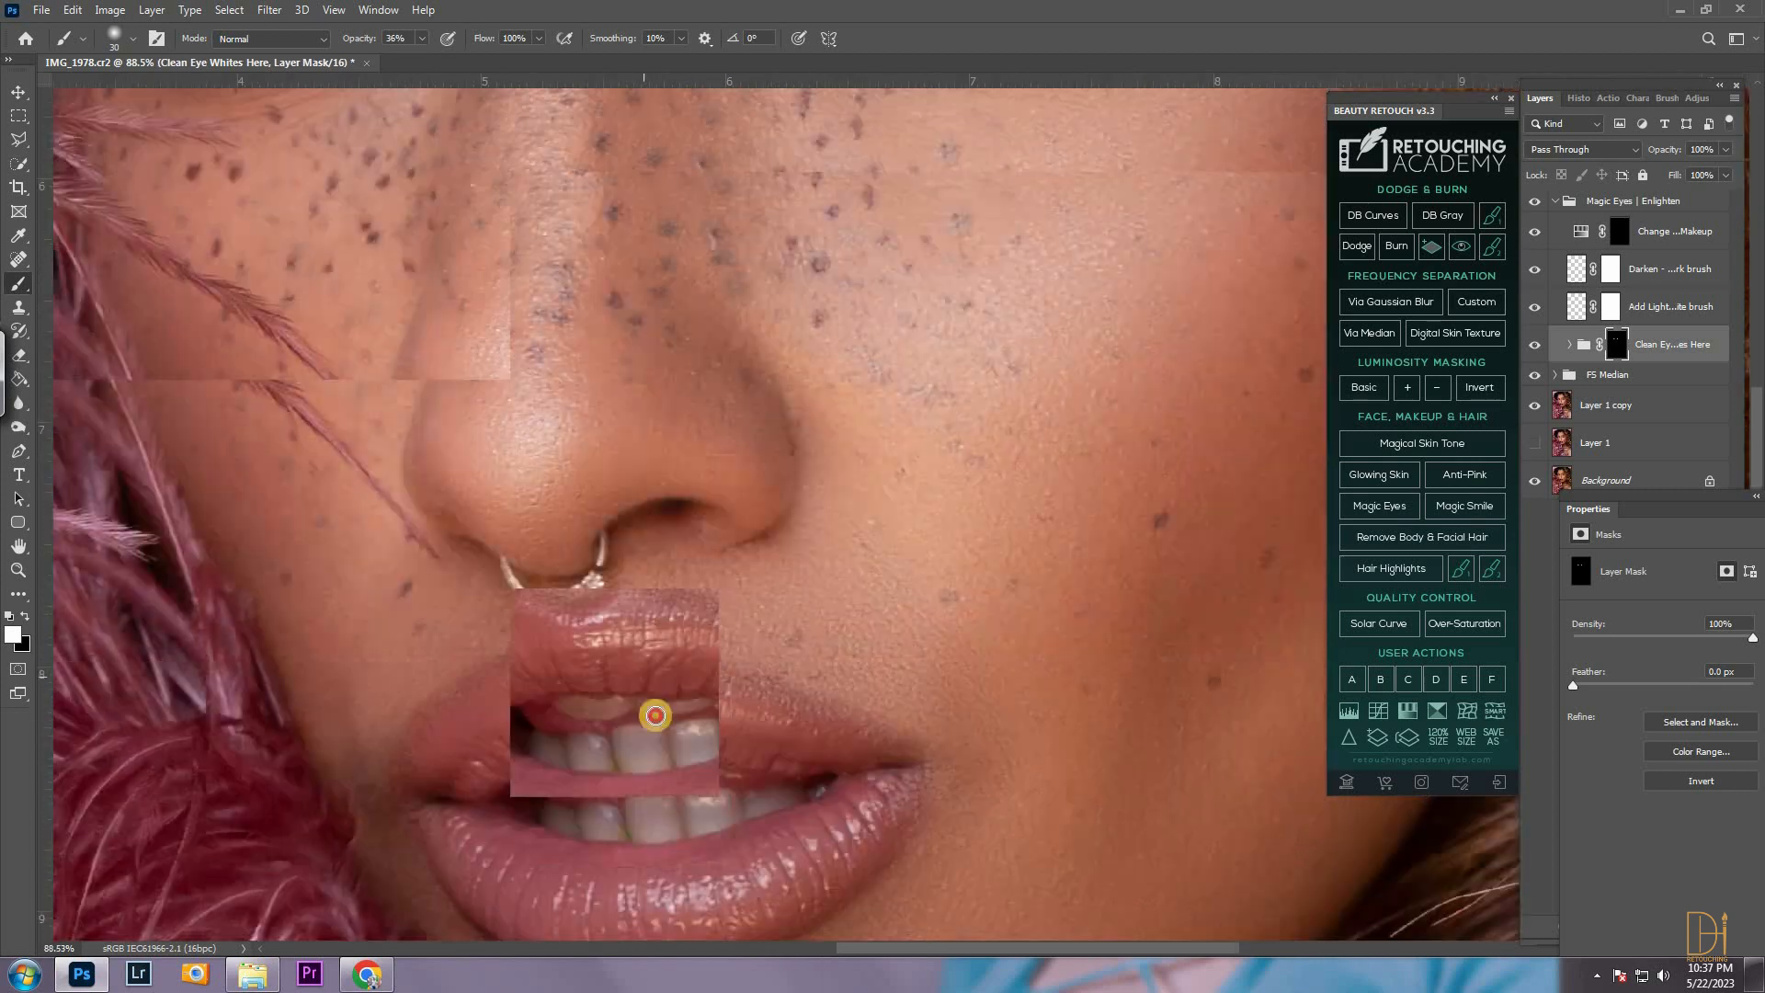
pyautogui.scroll(2, 630, 736)
pyautogui.click(422, 38)
pyautogui.click(402, 58)
pyautogui.moveTo(559, 803)
pyautogui.mouseDown()
pyautogui.moveTo(556, 633)
pyautogui.moveTo(671, 611)
pyautogui.moveTo(636, 615)
pyautogui.mouseUp()
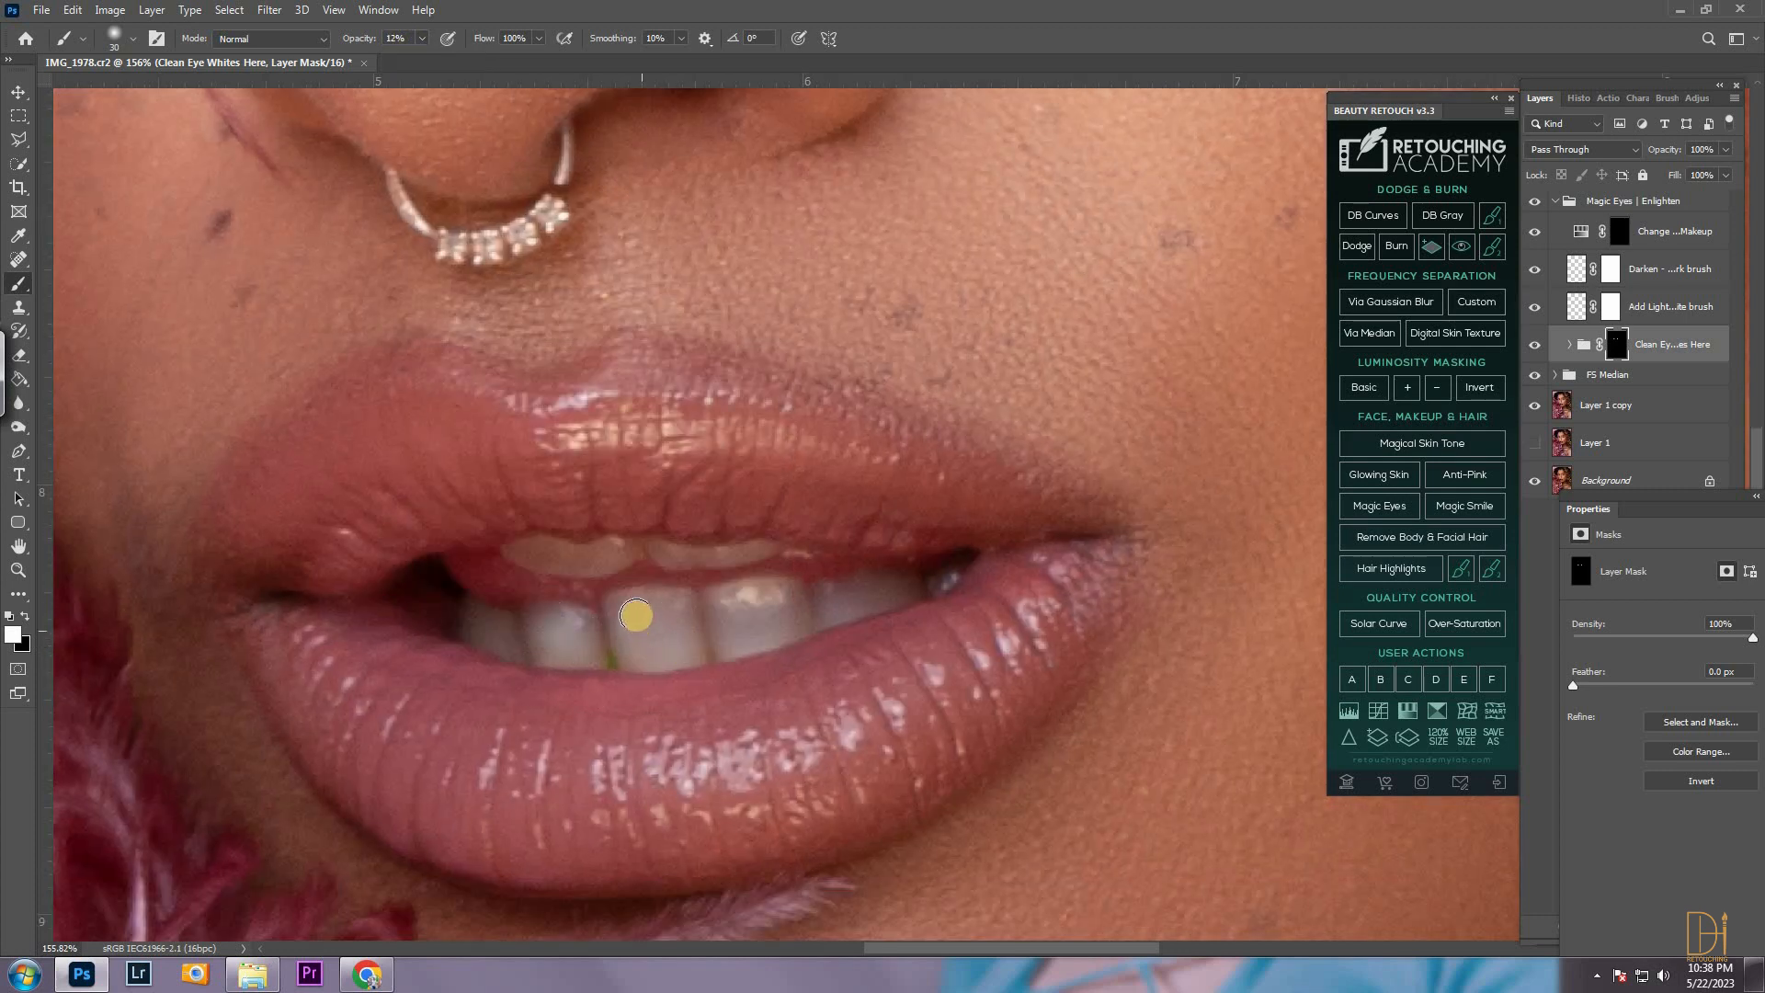
pyautogui.moveTo(787, 613)
pyautogui.mouseDown()
pyautogui.moveTo(897, 590)
pyautogui.moveTo(524, 557)
pyautogui.moveTo(755, 555)
pyautogui.moveTo(504, 639)
pyautogui.moveTo(912, 605)
pyautogui.mouseUp()
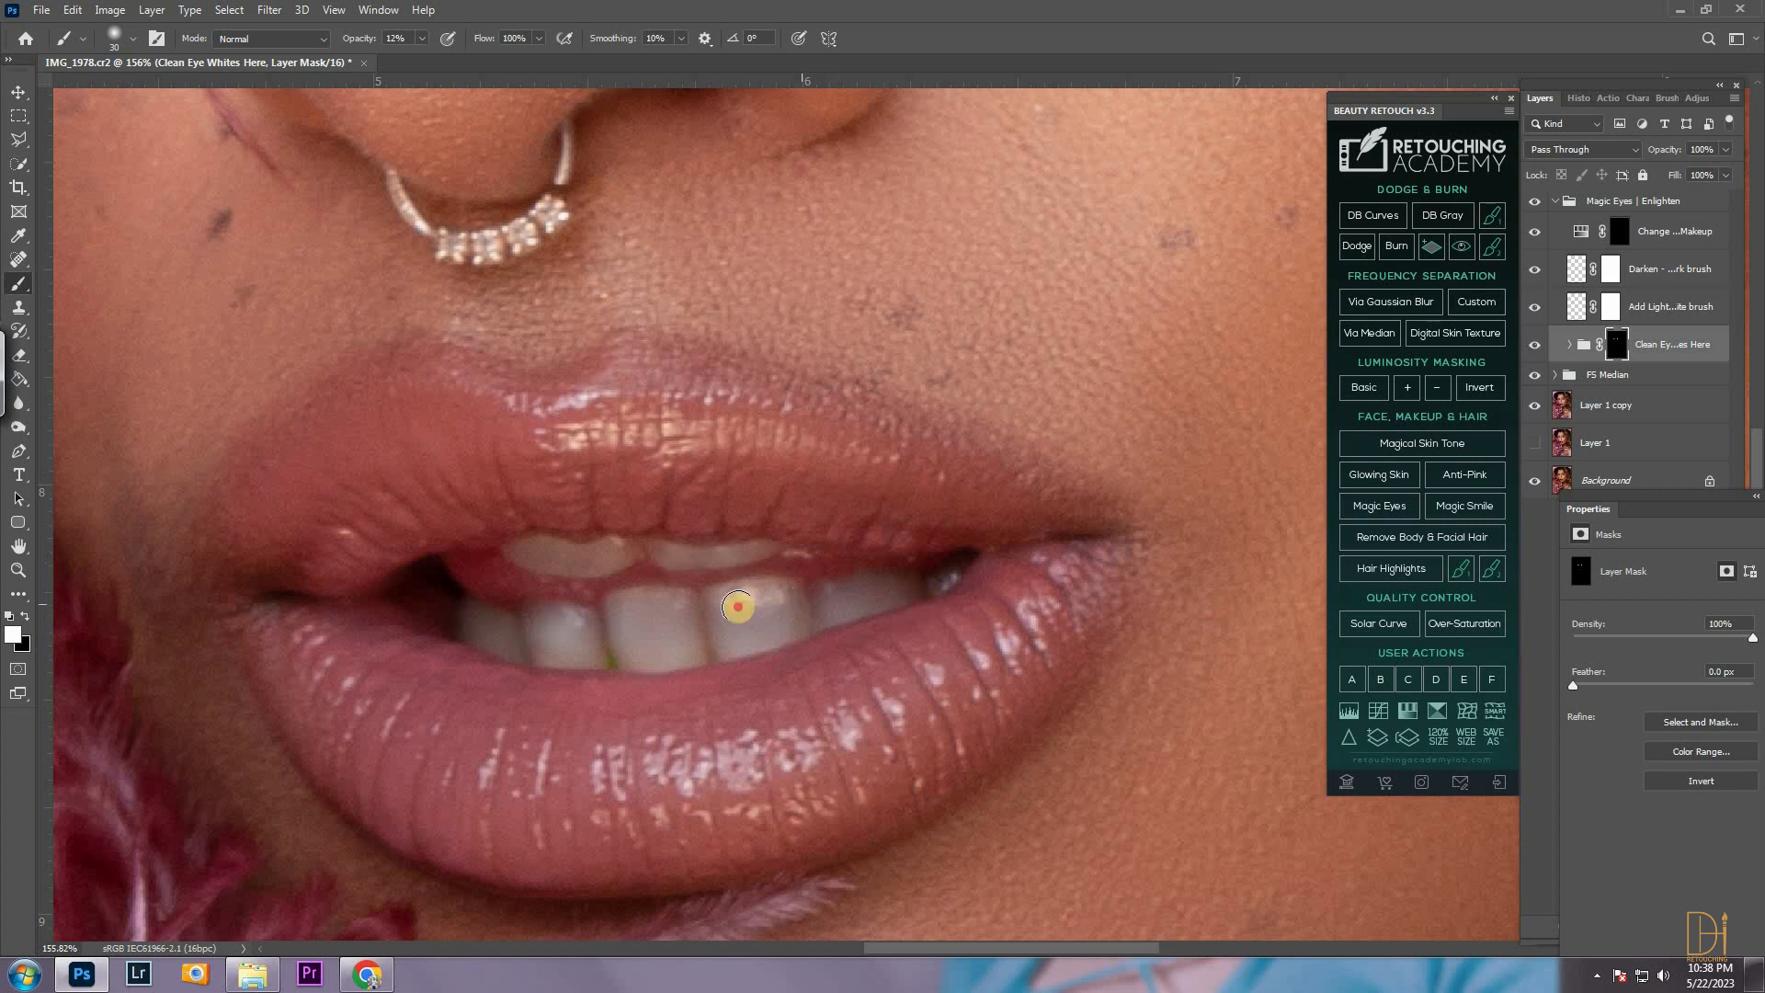
# Reduce the fill of the Clean Eye Whites Here group to 29%
pyautogui.hotkey('ctrl', '0')
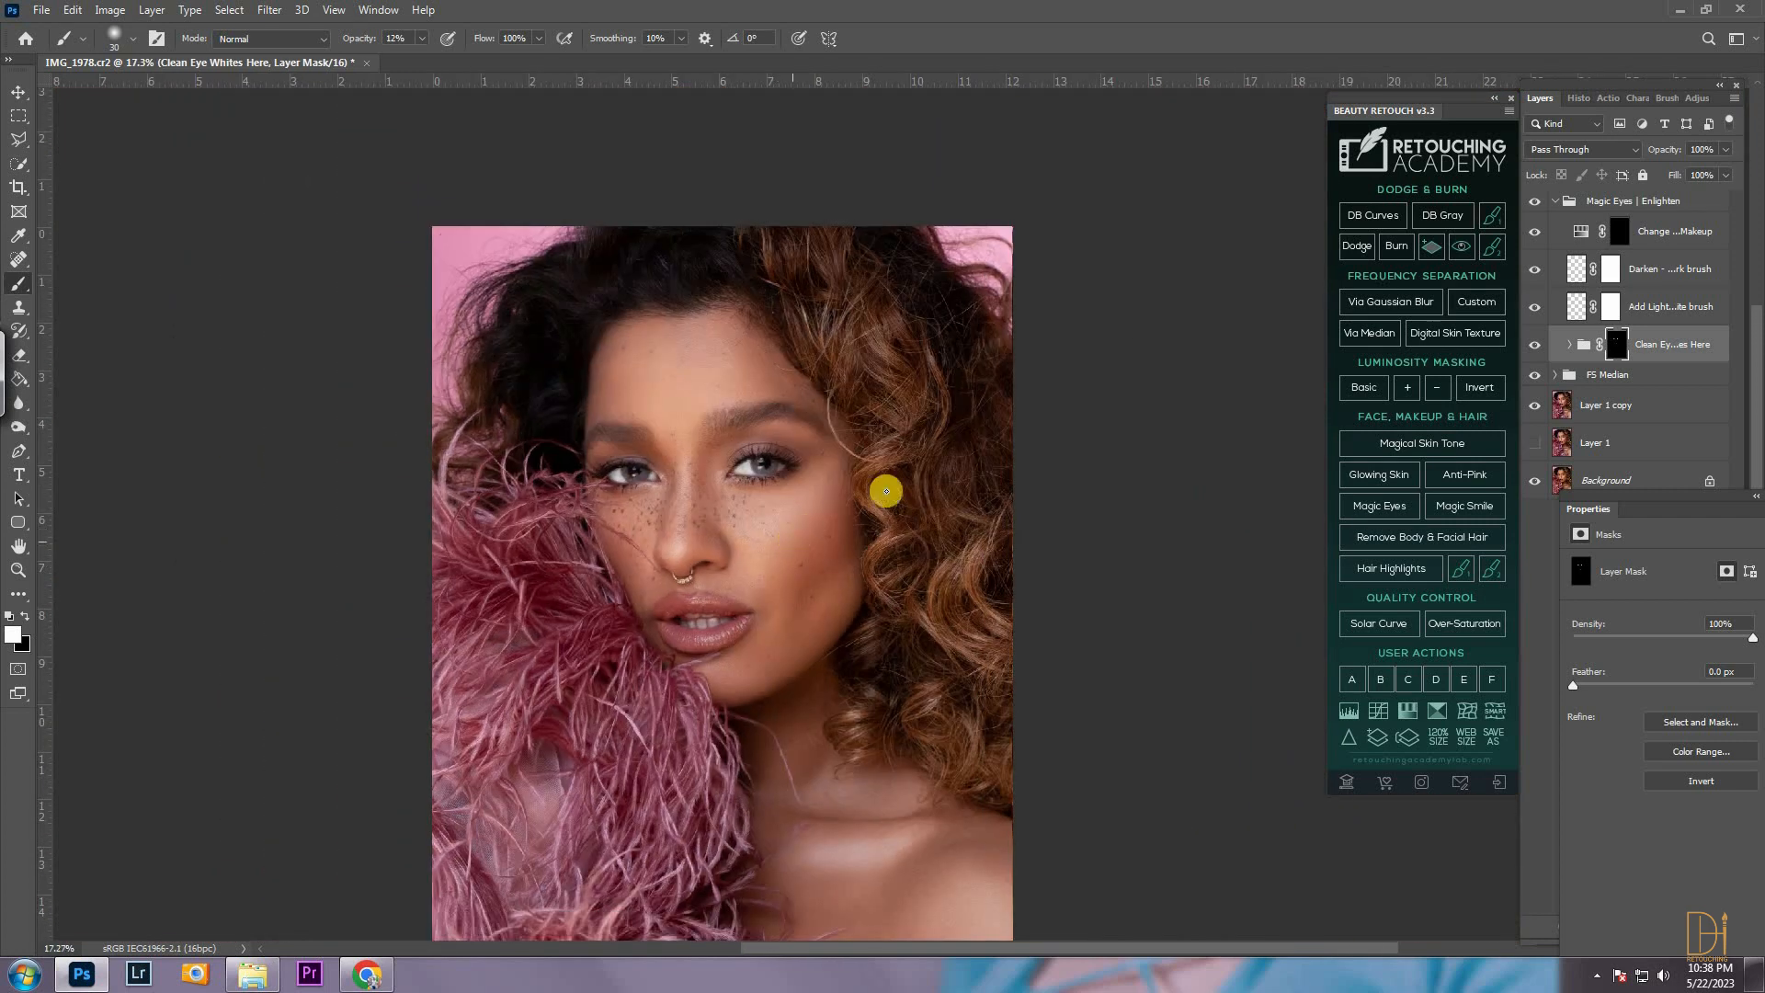
pyautogui.click(1725, 175)
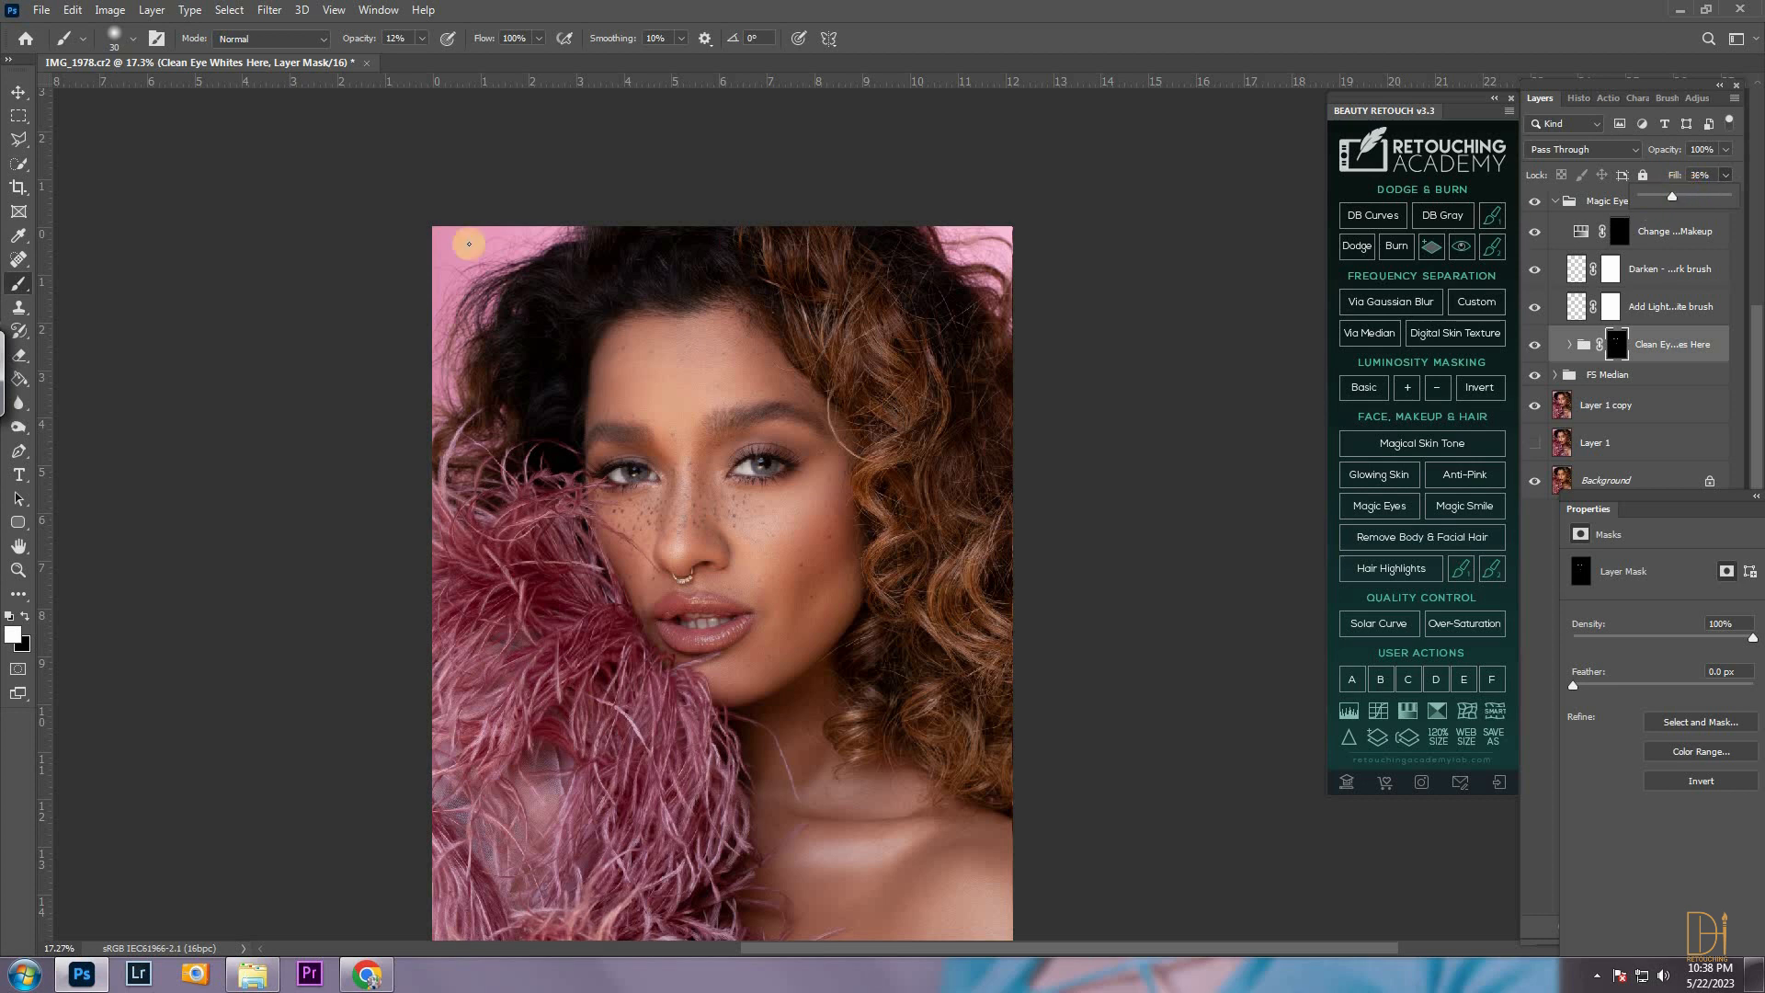
pyautogui.moveTo(1673, 196); pyautogui.dragTo(1666, 196)
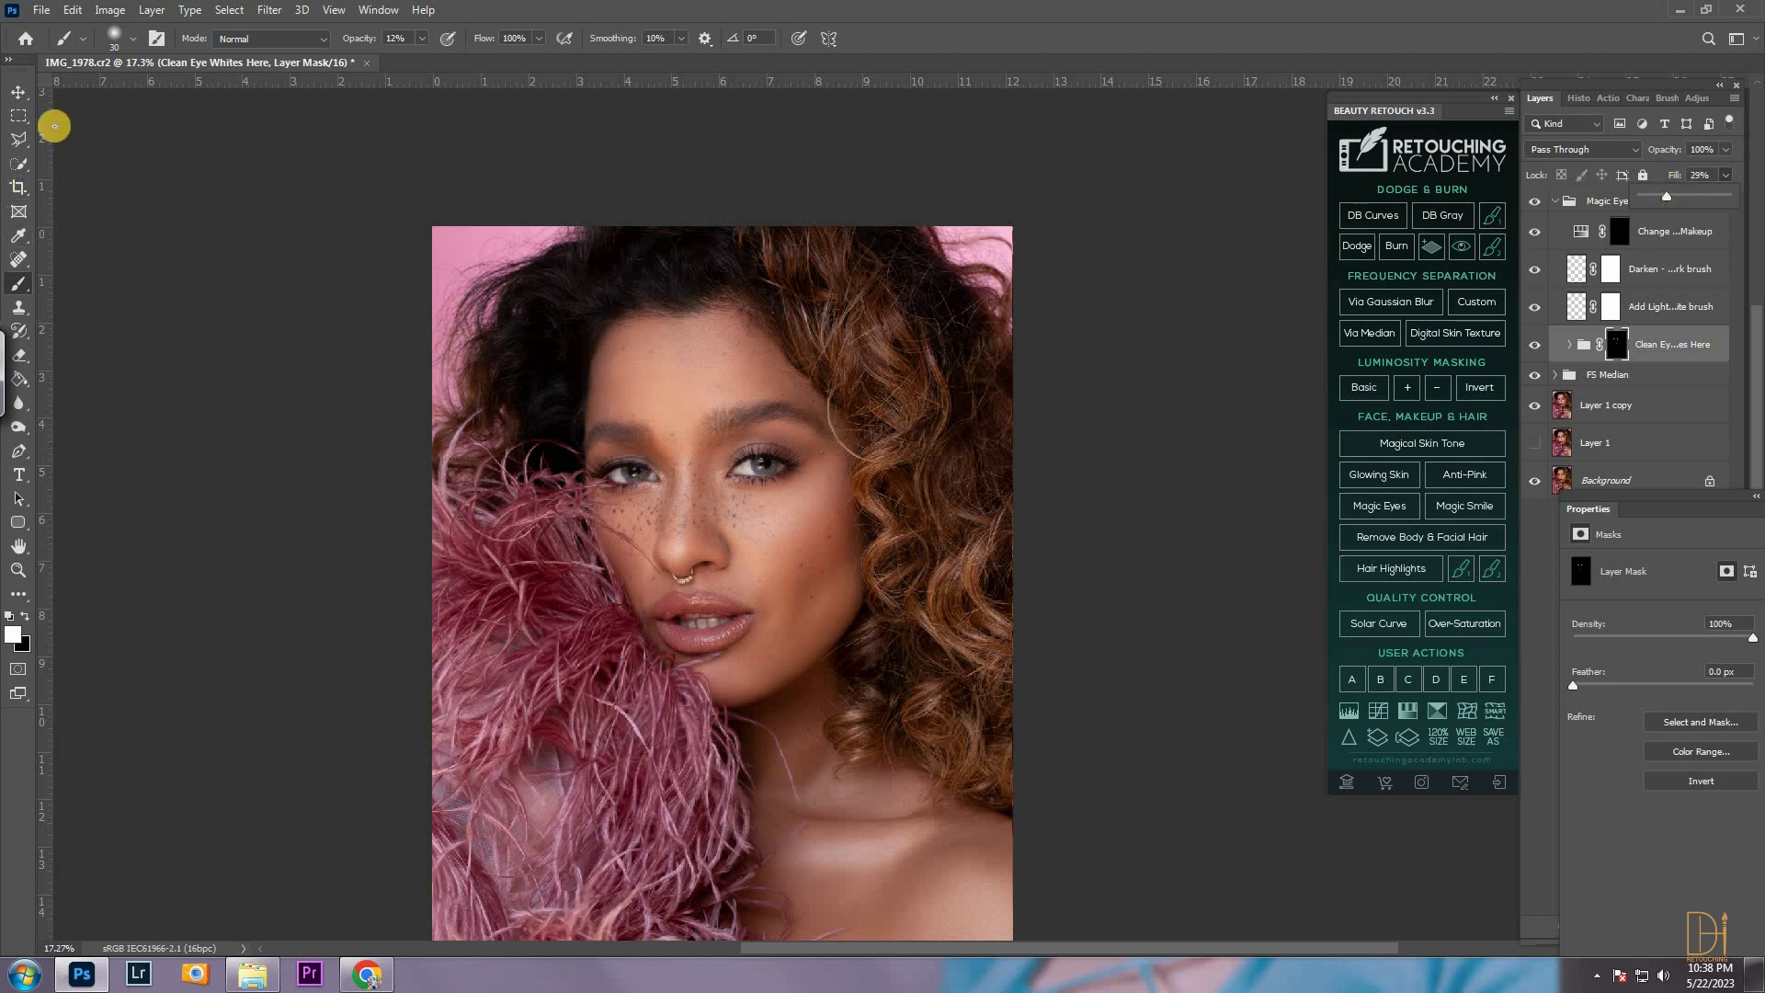
# Brighten both irises on the Add Light layer with a white brush at size 90 and 100% opacity
pyautogui.click(18, 92)
pyautogui.click(1655, 307)
pyautogui.scroll(5, 529, 443)
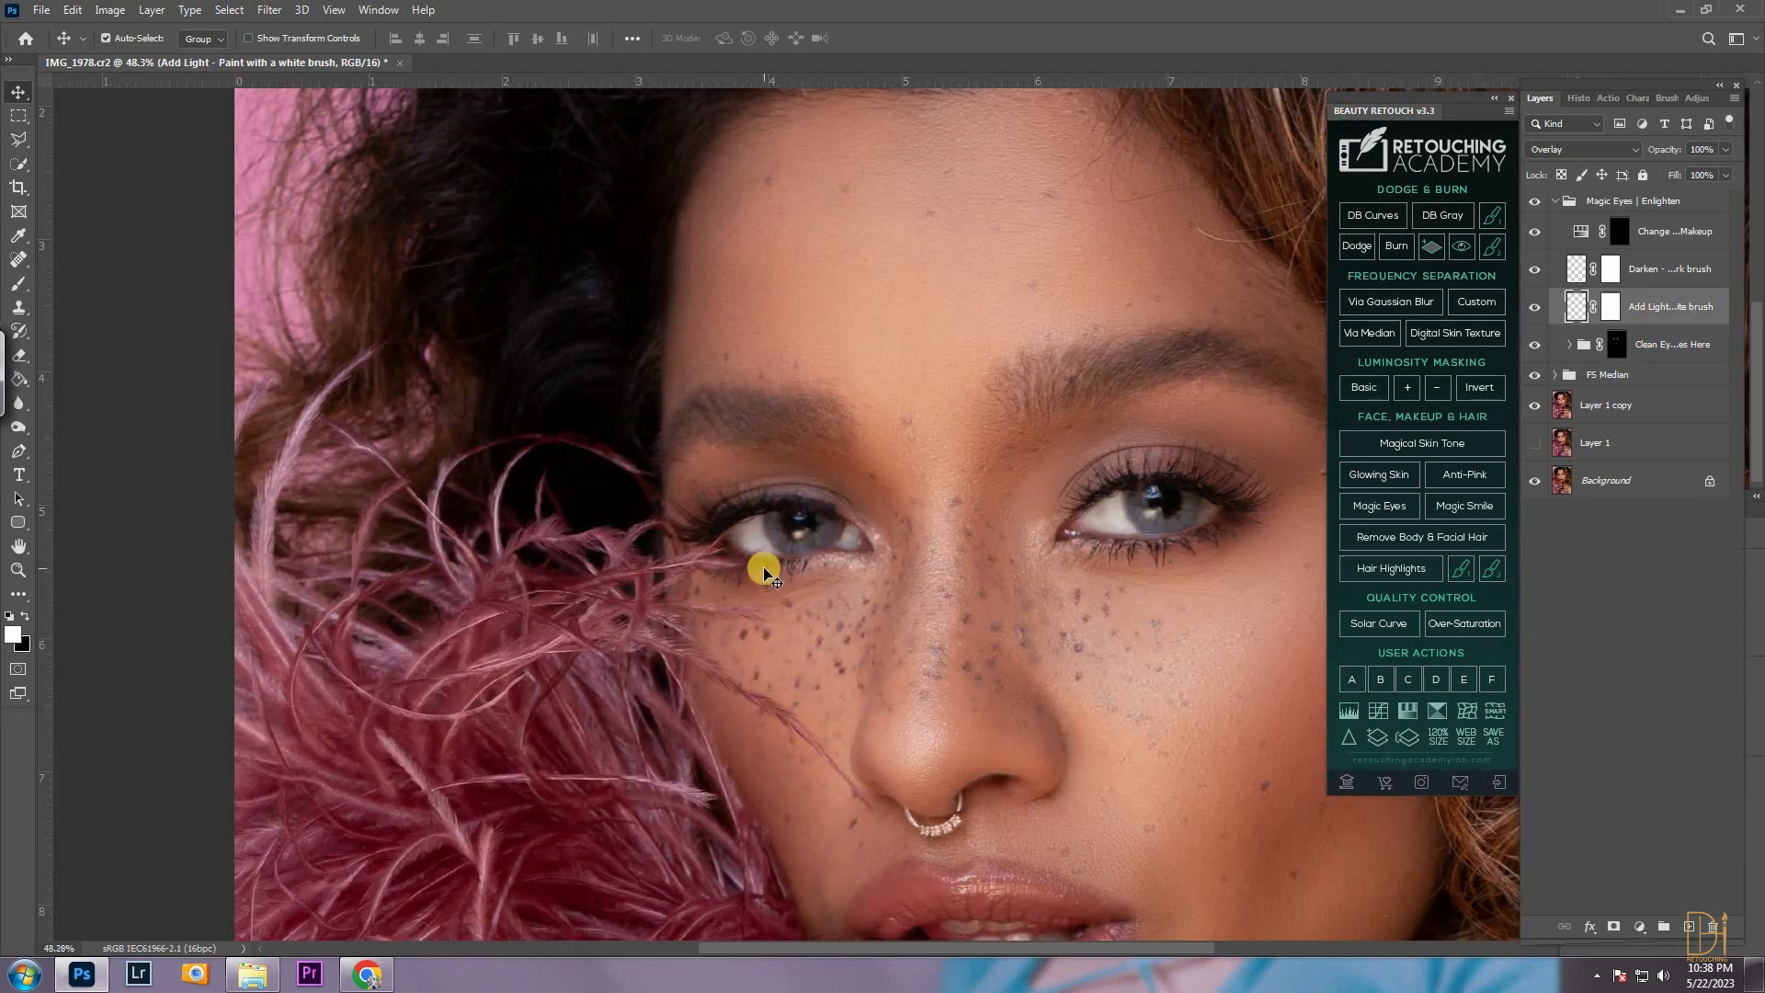
pyautogui.press('b')
pyautogui.click(421, 39)
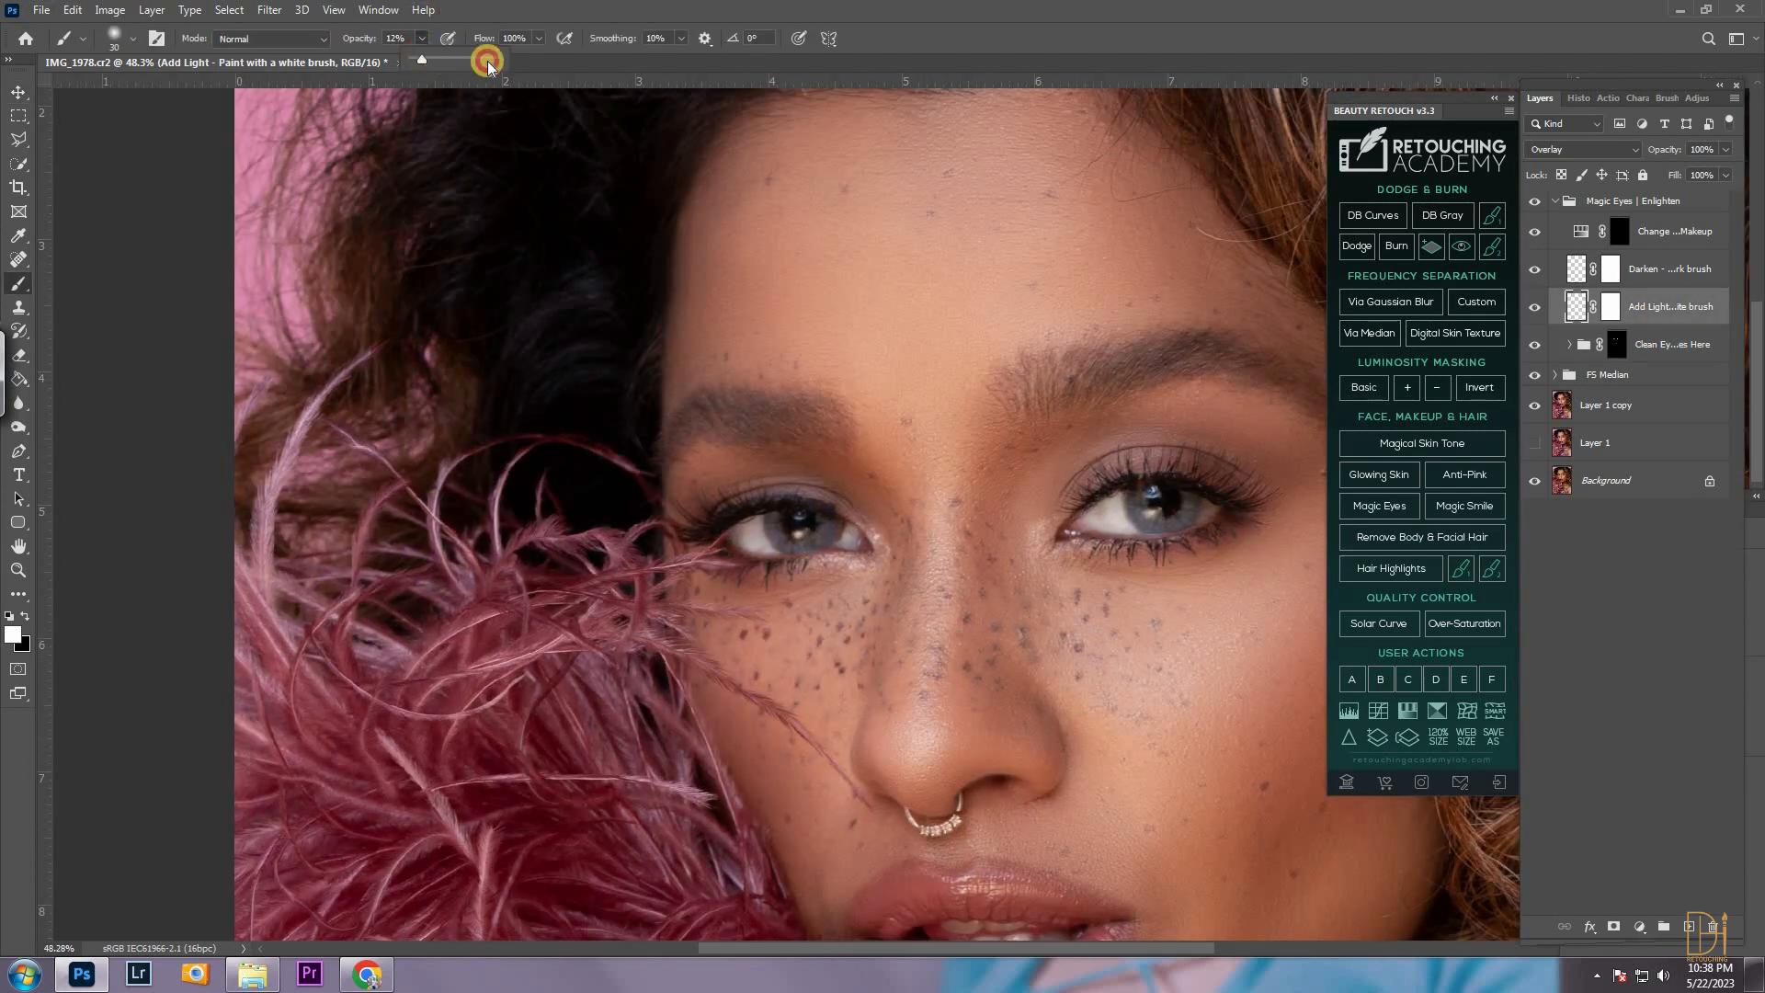
pyautogui.press(']')
pyautogui.press(']')
pyautogui.press(']')
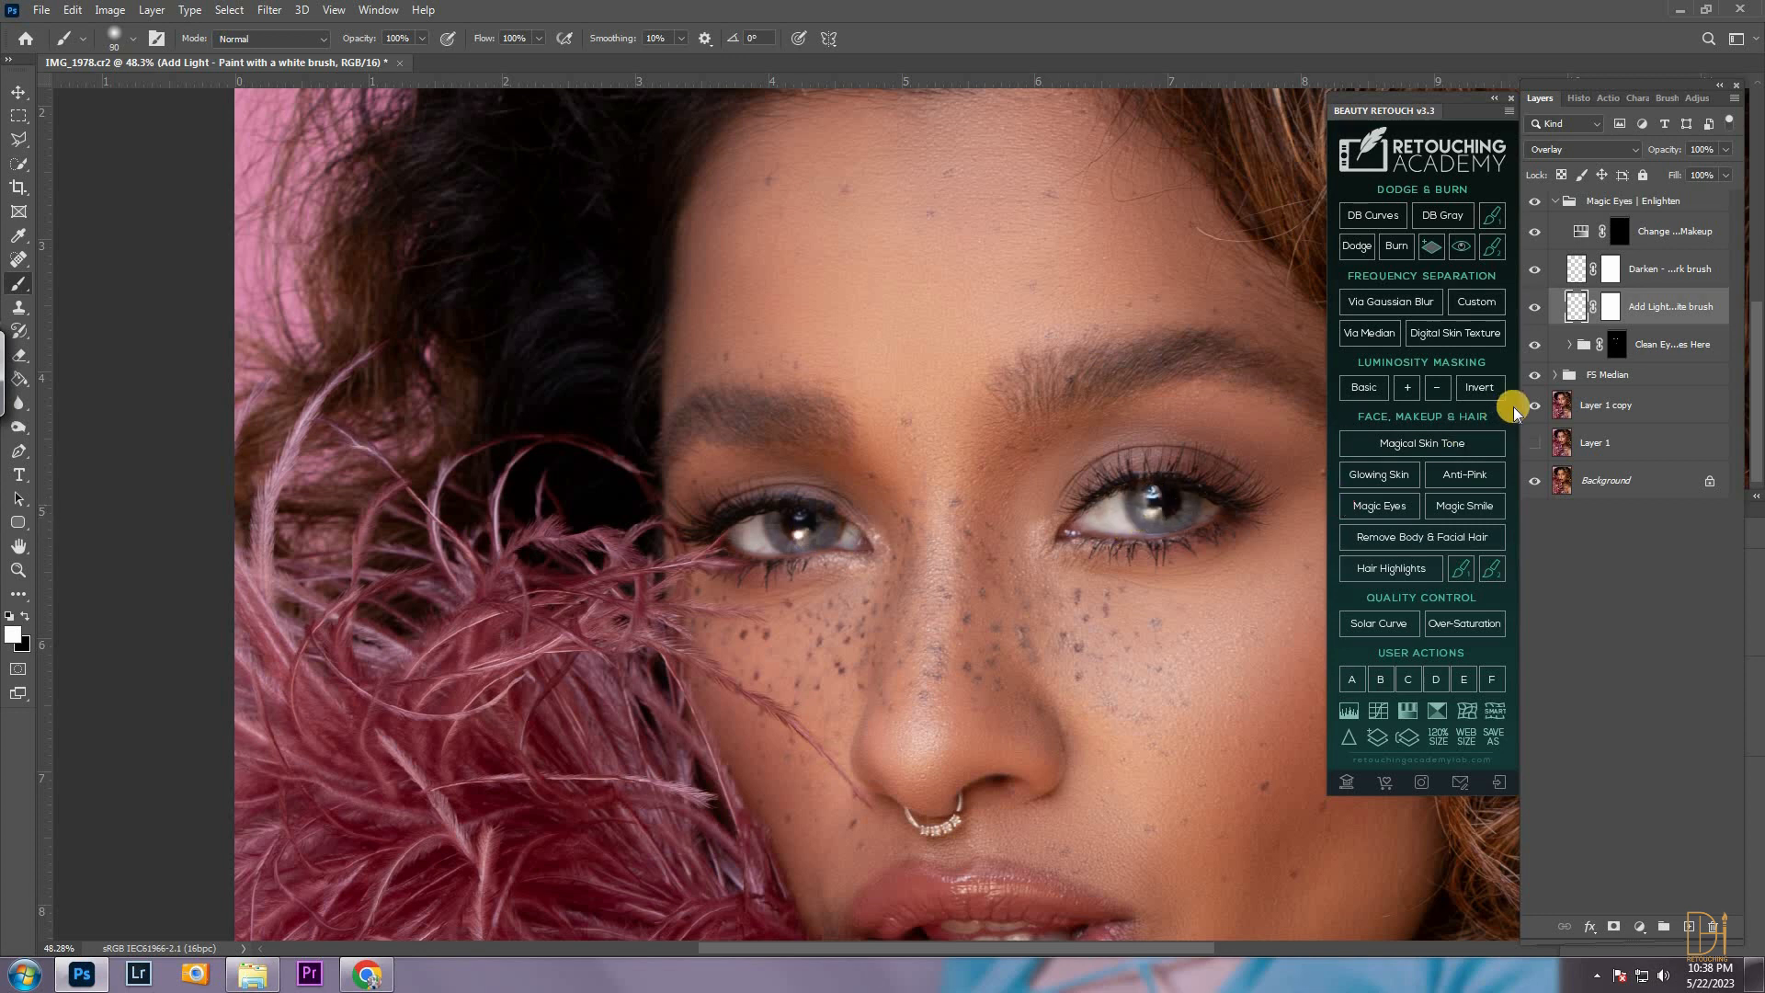
# Brush over the irises on the Darken layer's mask, and select the Change Color of Eyes, or Makeup layer's mask
pyautogui.click(1639, 262)
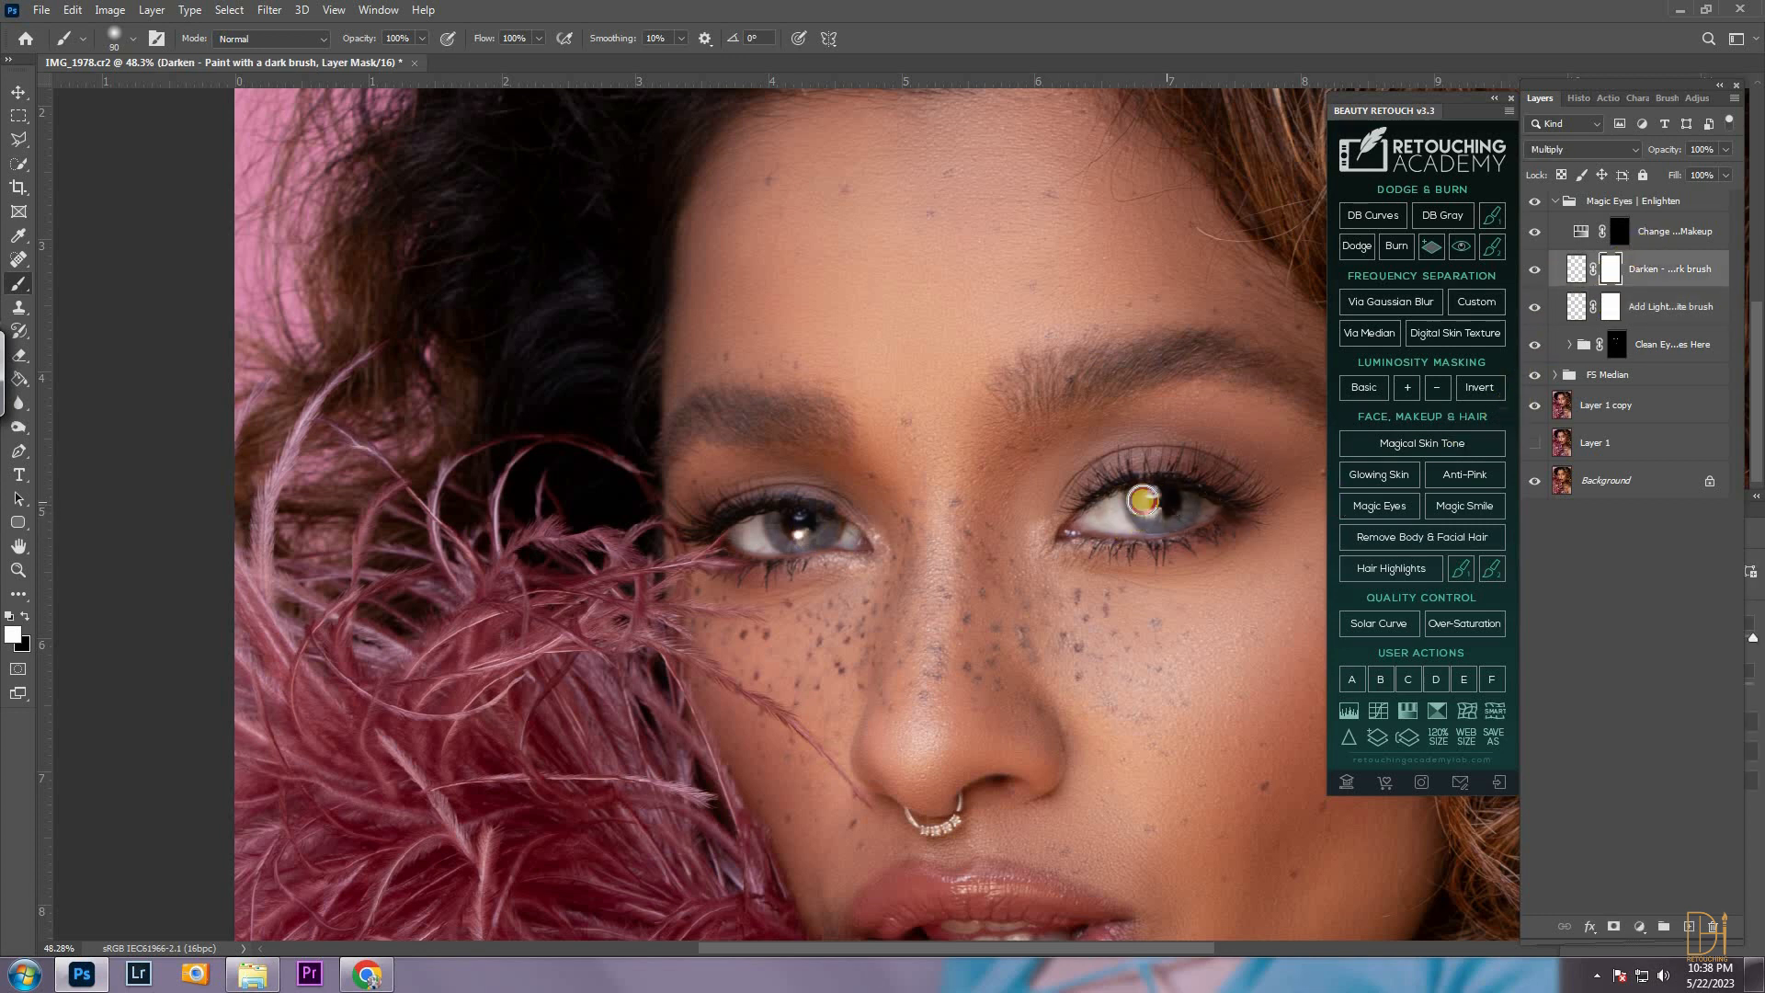
pyautogui.click(803, 520)
pyautogui.hotkey('alt', ']')
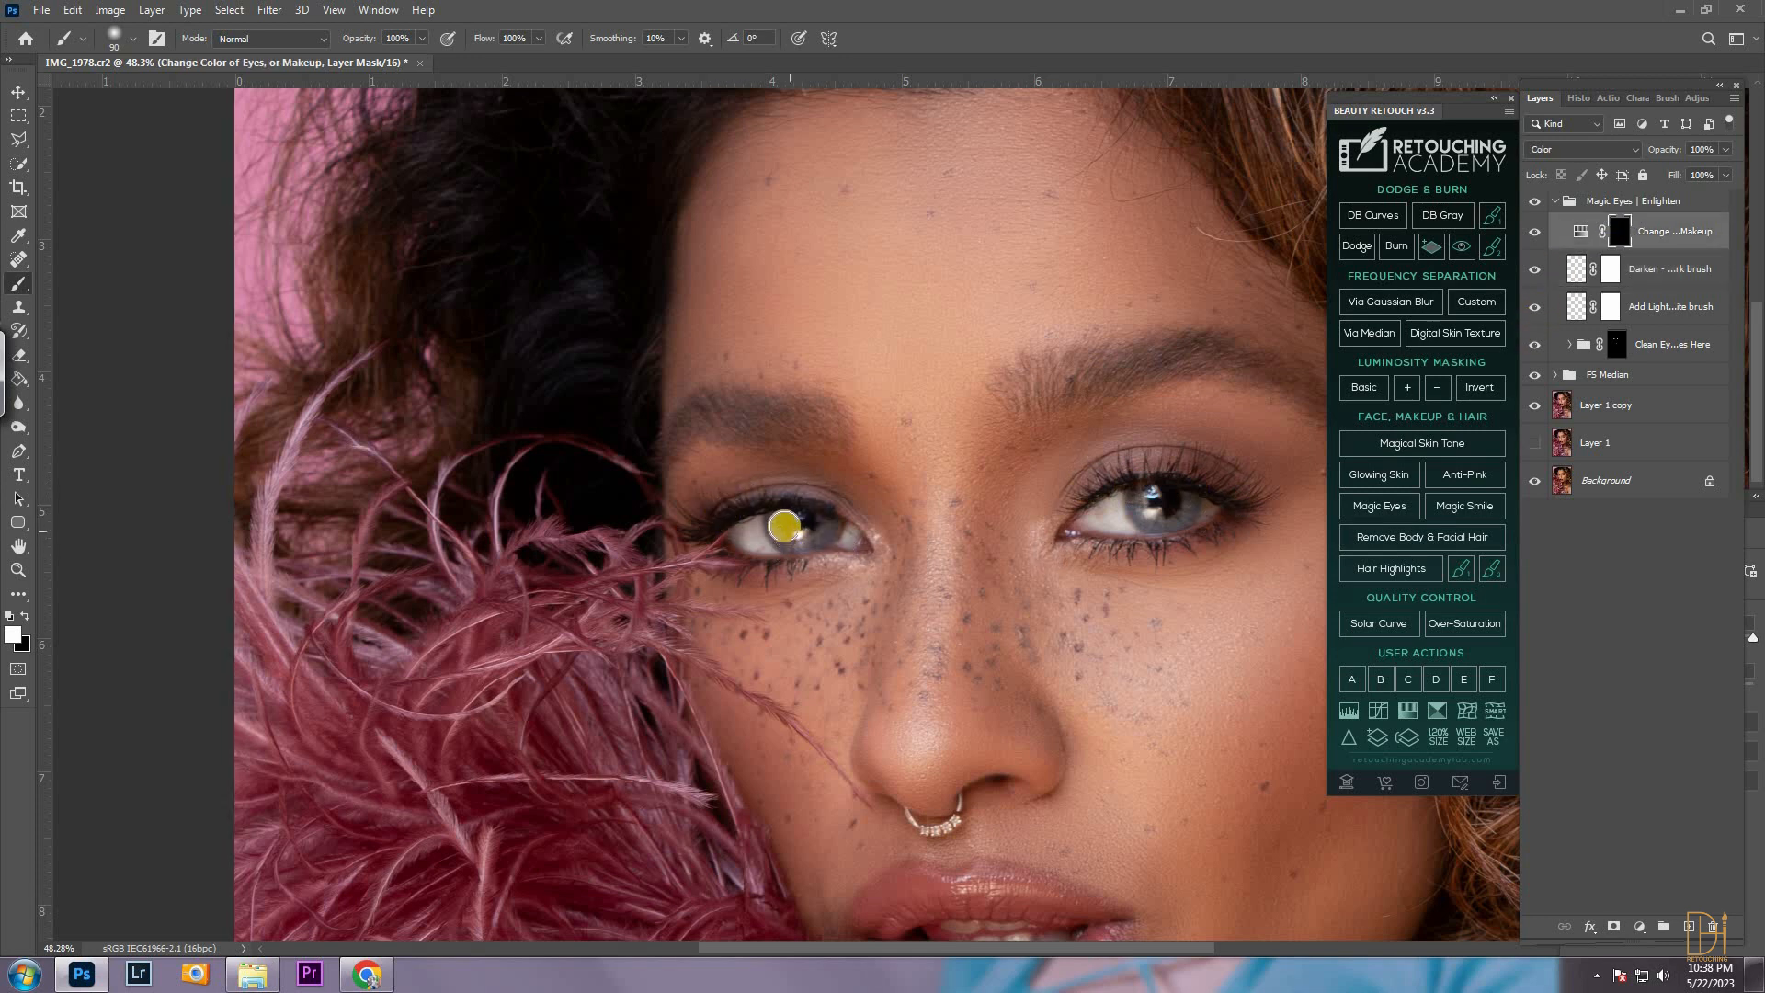
# Paint both irises on the Change Color of Eyes, or Makeup mask in white and reduce that layer's fill to 46%
pyautogui.moveTo(772, 521); pyautogui.dragTo(820, 538)
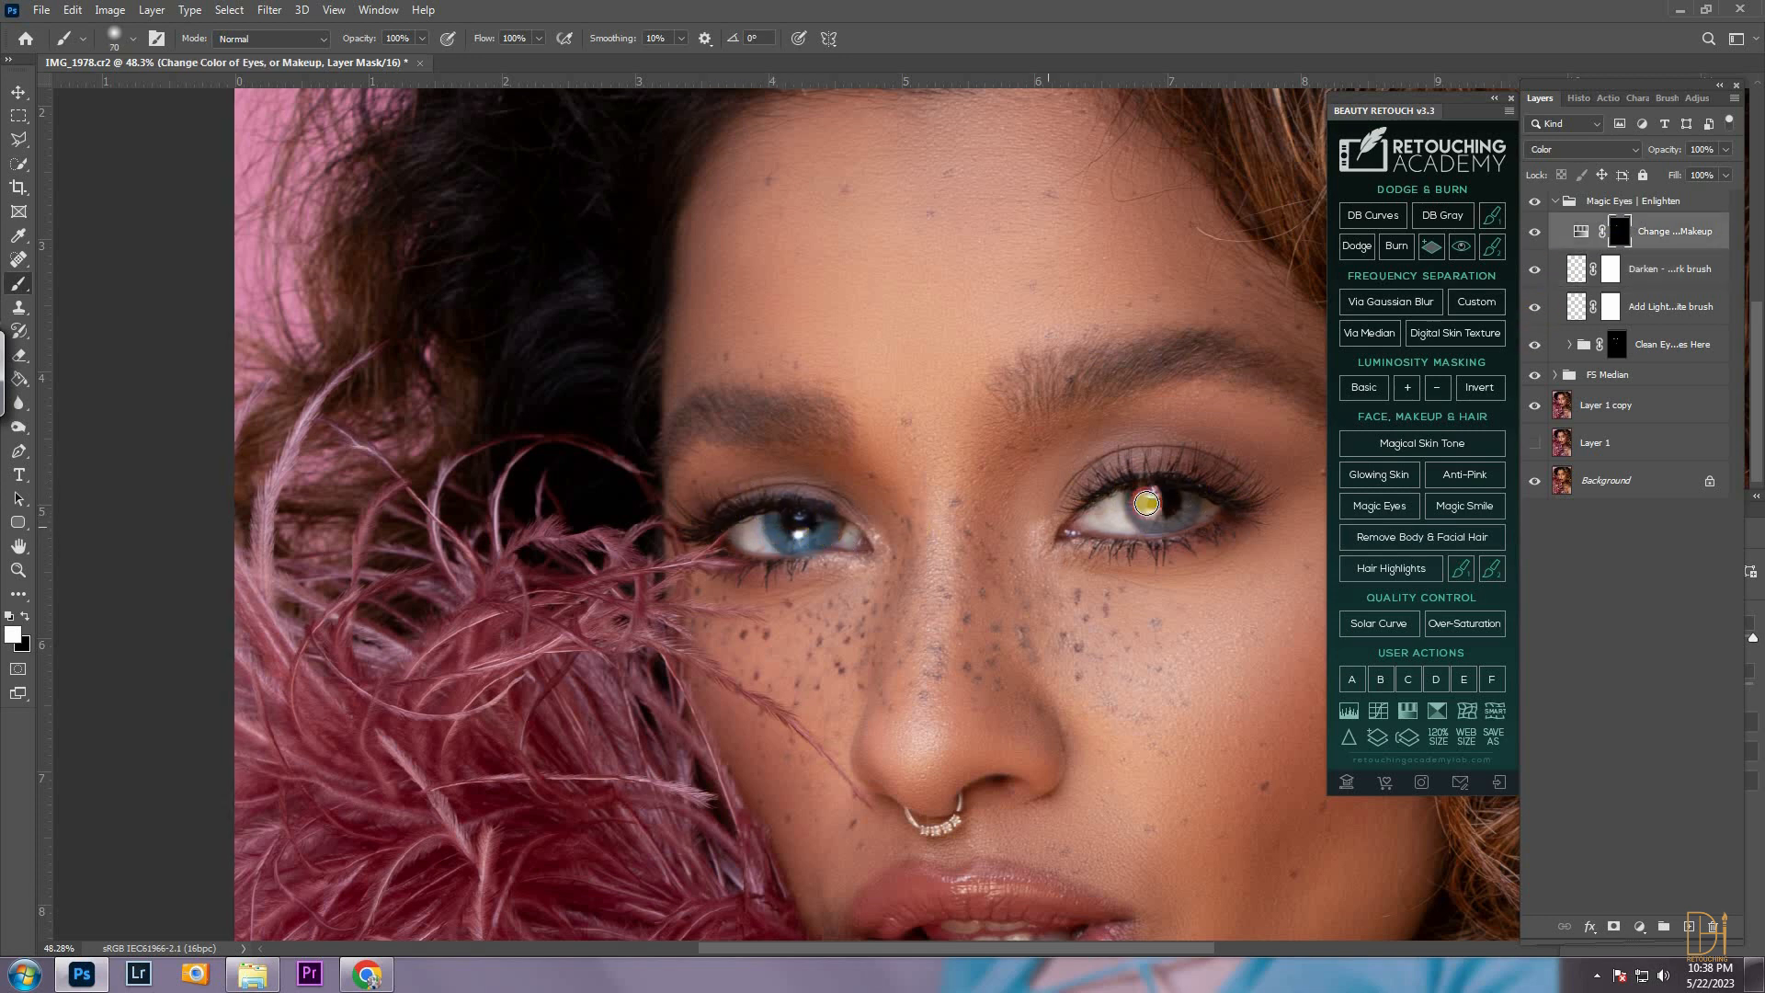
pyautogui.moveTo(1186, 505); pyautogui.dragTo(1194, 504)
pyautogui.click(1726, 176)
pyautogui.moveTo(1674, 194); pyautogui.dragTo(1681, 191)
pyautogui.click(20, 93)
pyautogui.scroll(-3, 819, 568)
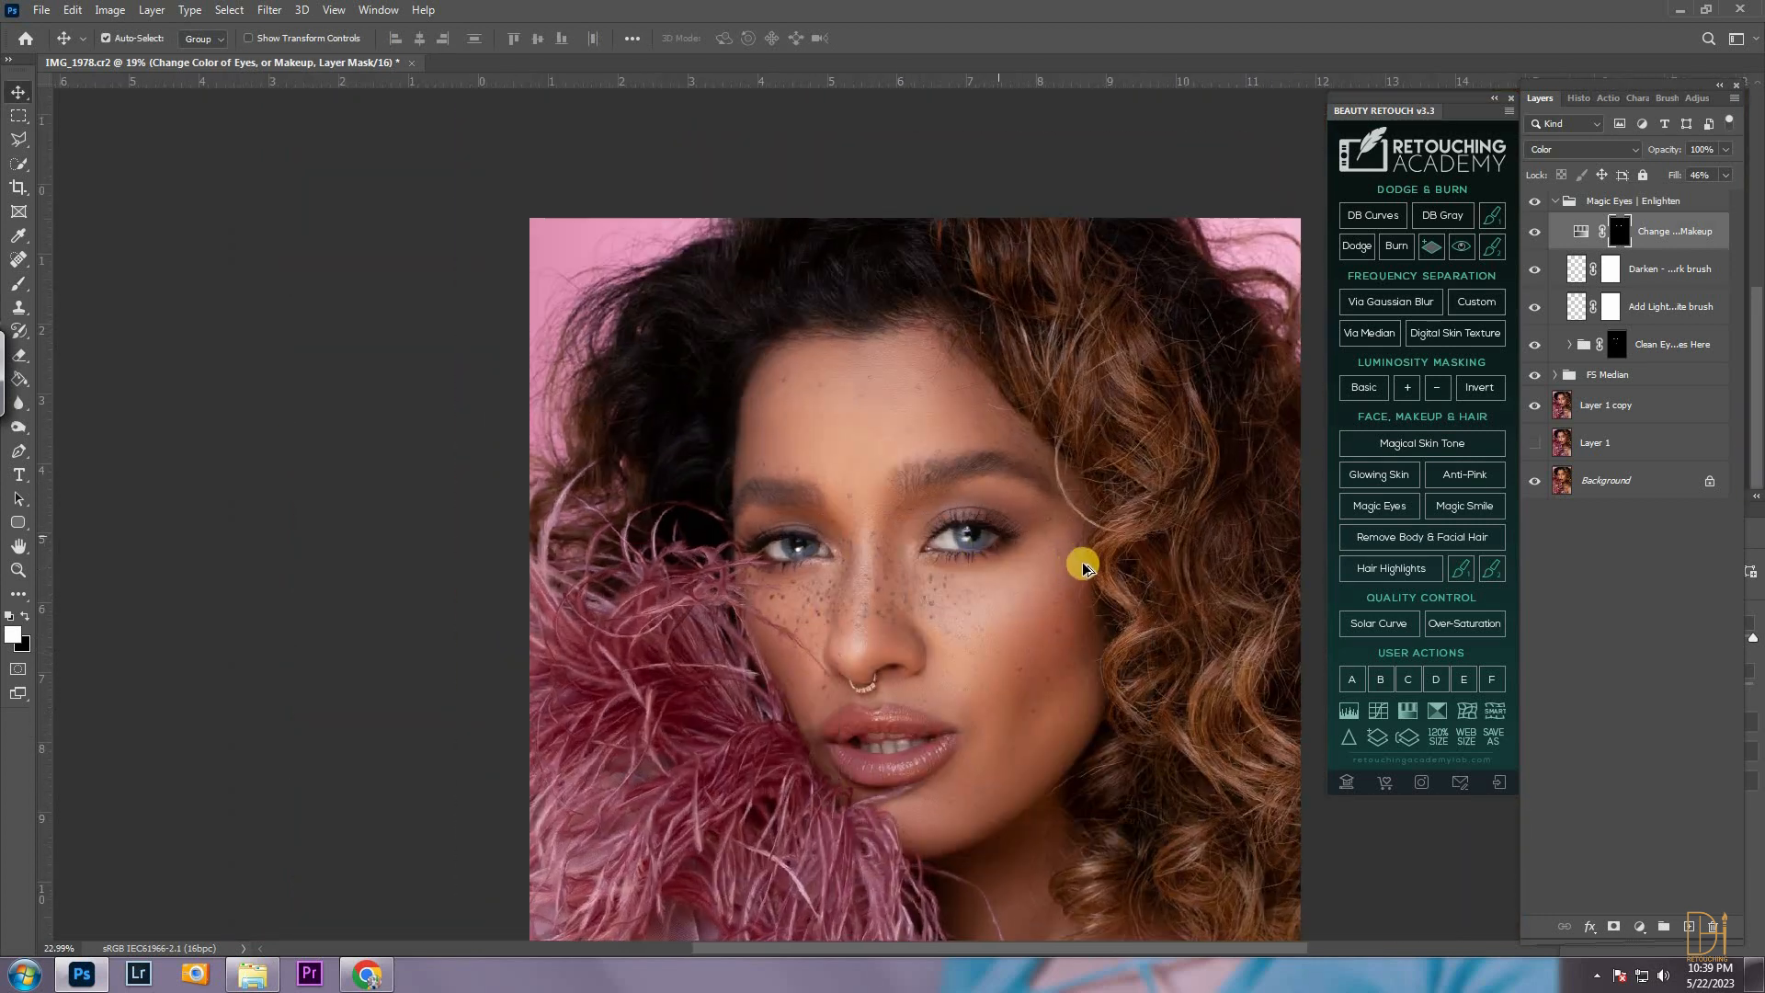
# Set the opacity of the Change Color of Eyes, or Makeup layer to 0%
pyautogui.scroll(2, 1083, 567)
pyautogui.click(1726, 149)
pyautogui.moveTo(1726, 171); pyautogui.dragTo(1632, 172)
pyautogui.click(19, 95)
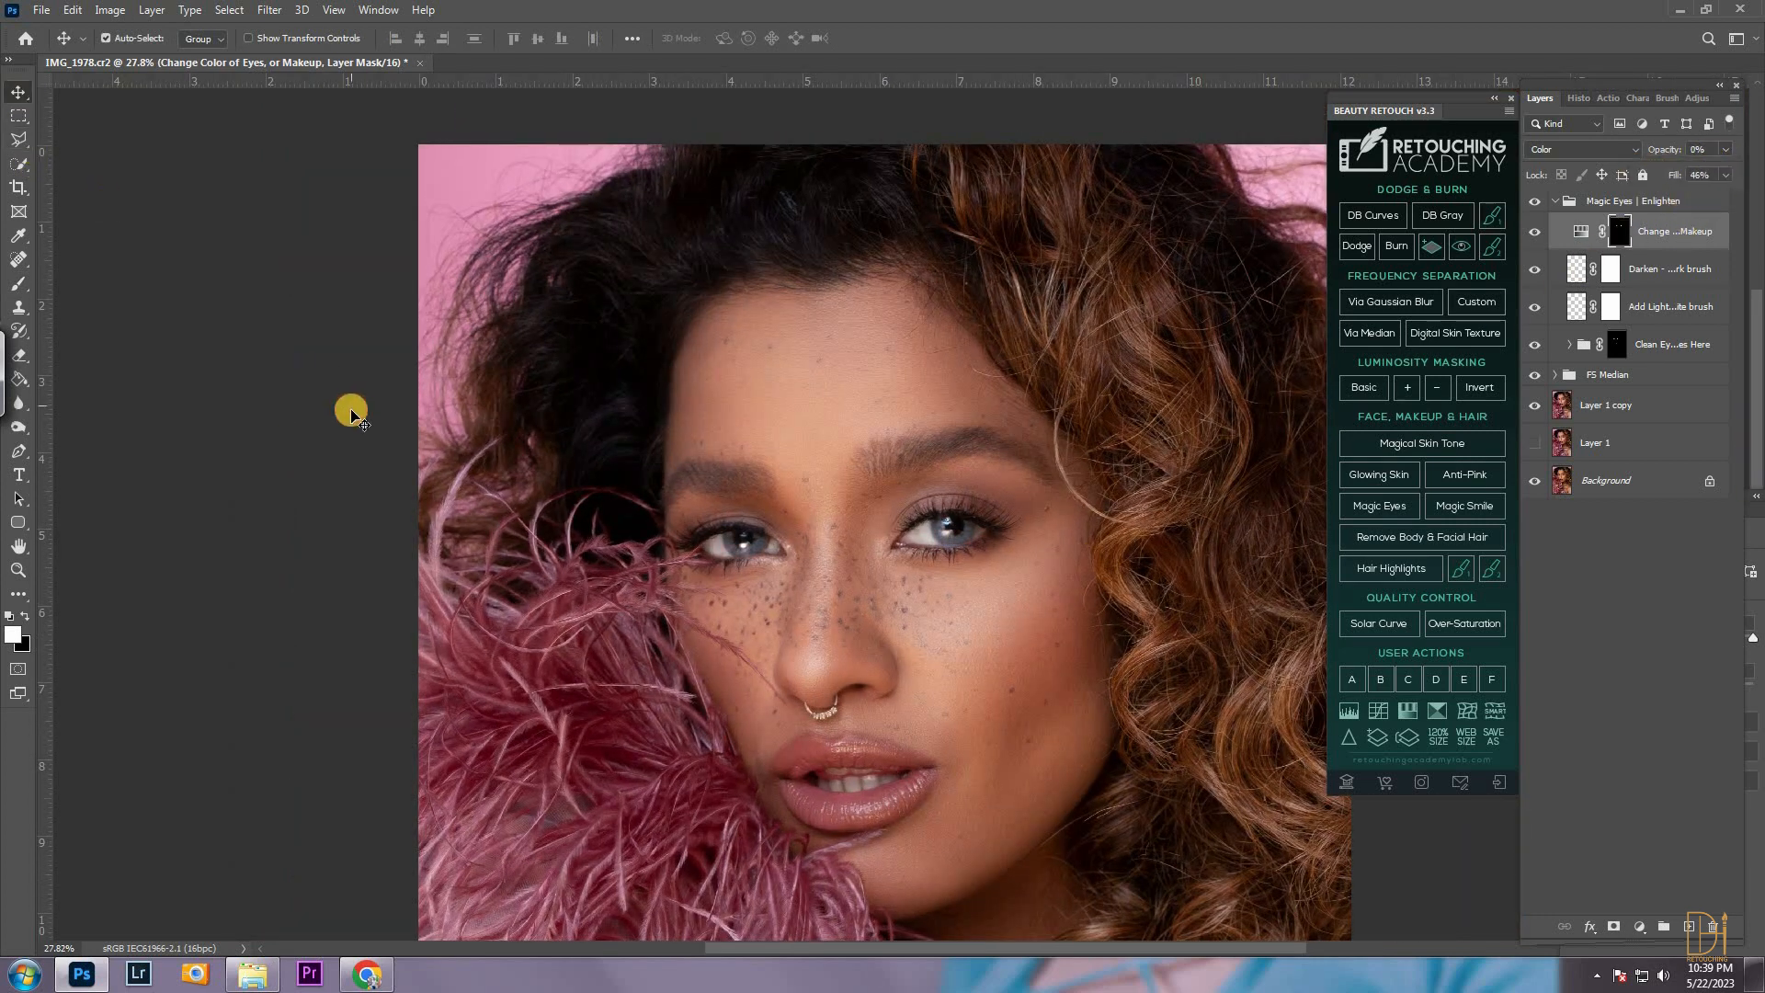
pyautogui.scroll(-4, 1122, 430)
pyautogui.scroll(1, 1149, 411)
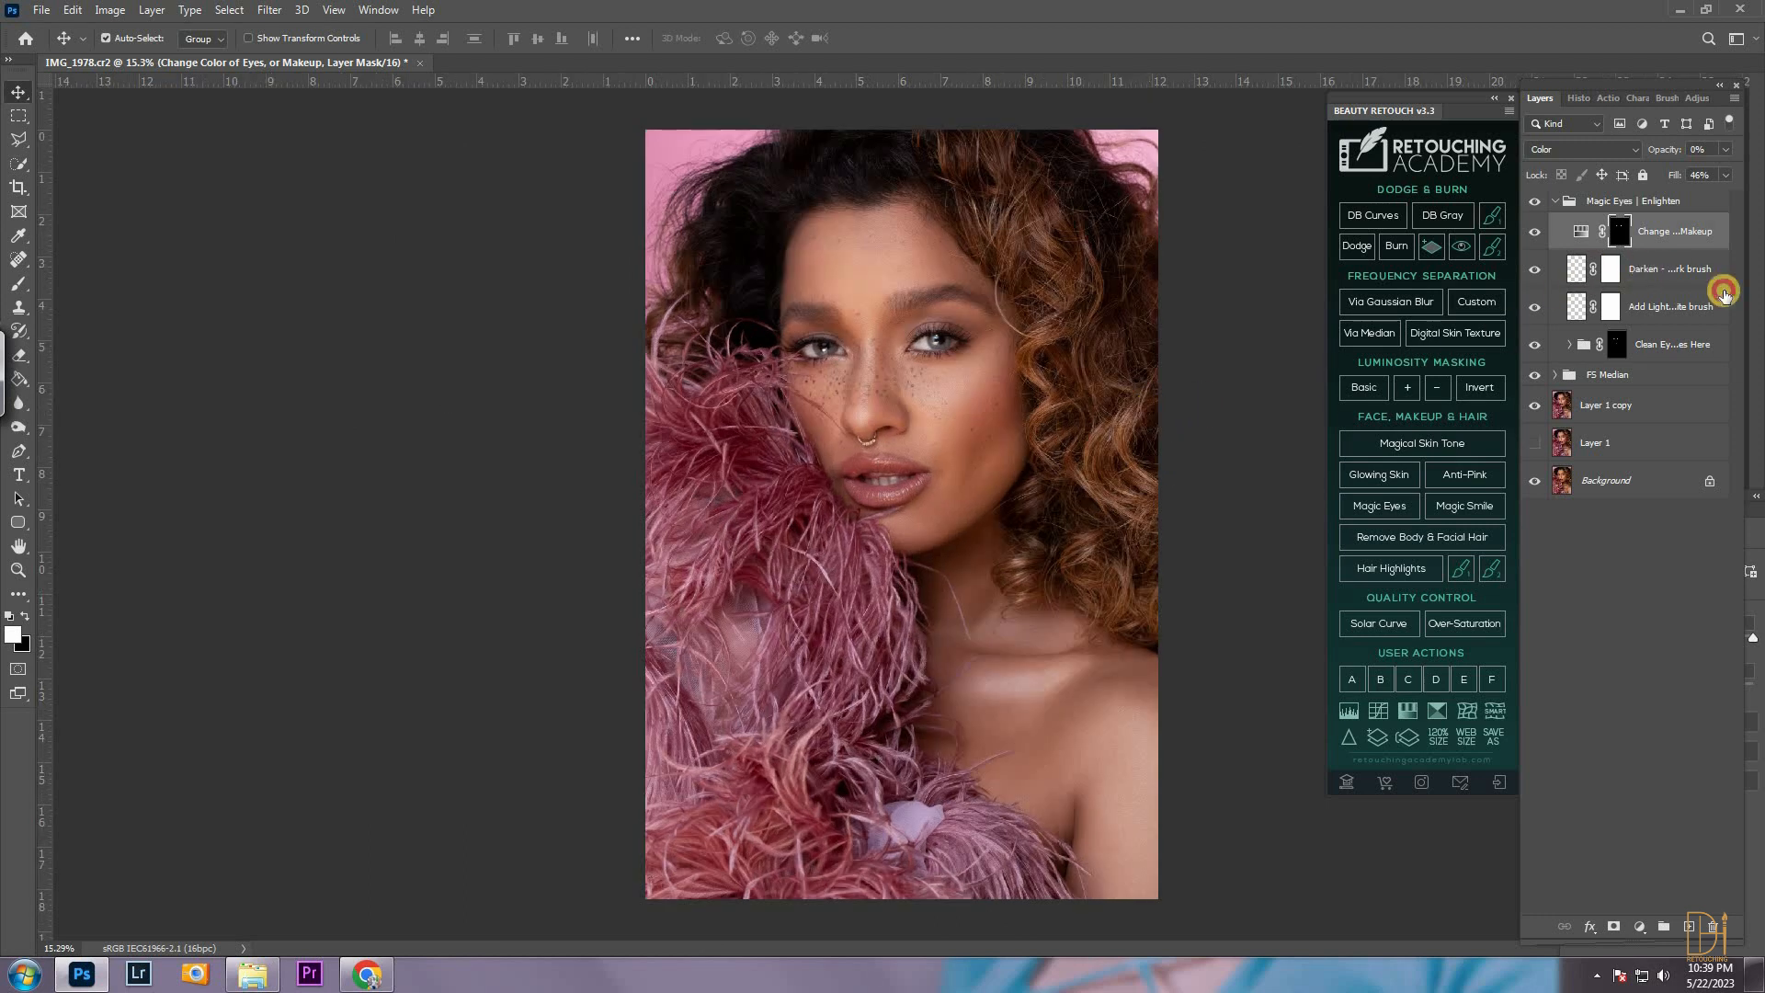
# Reduce the fill of the Add Light layer to 65%, and deselect all layers
pyautogui.click(1726, 280)
pyautogui.click(1698, 306)
pyautogui.click(1725, 175)
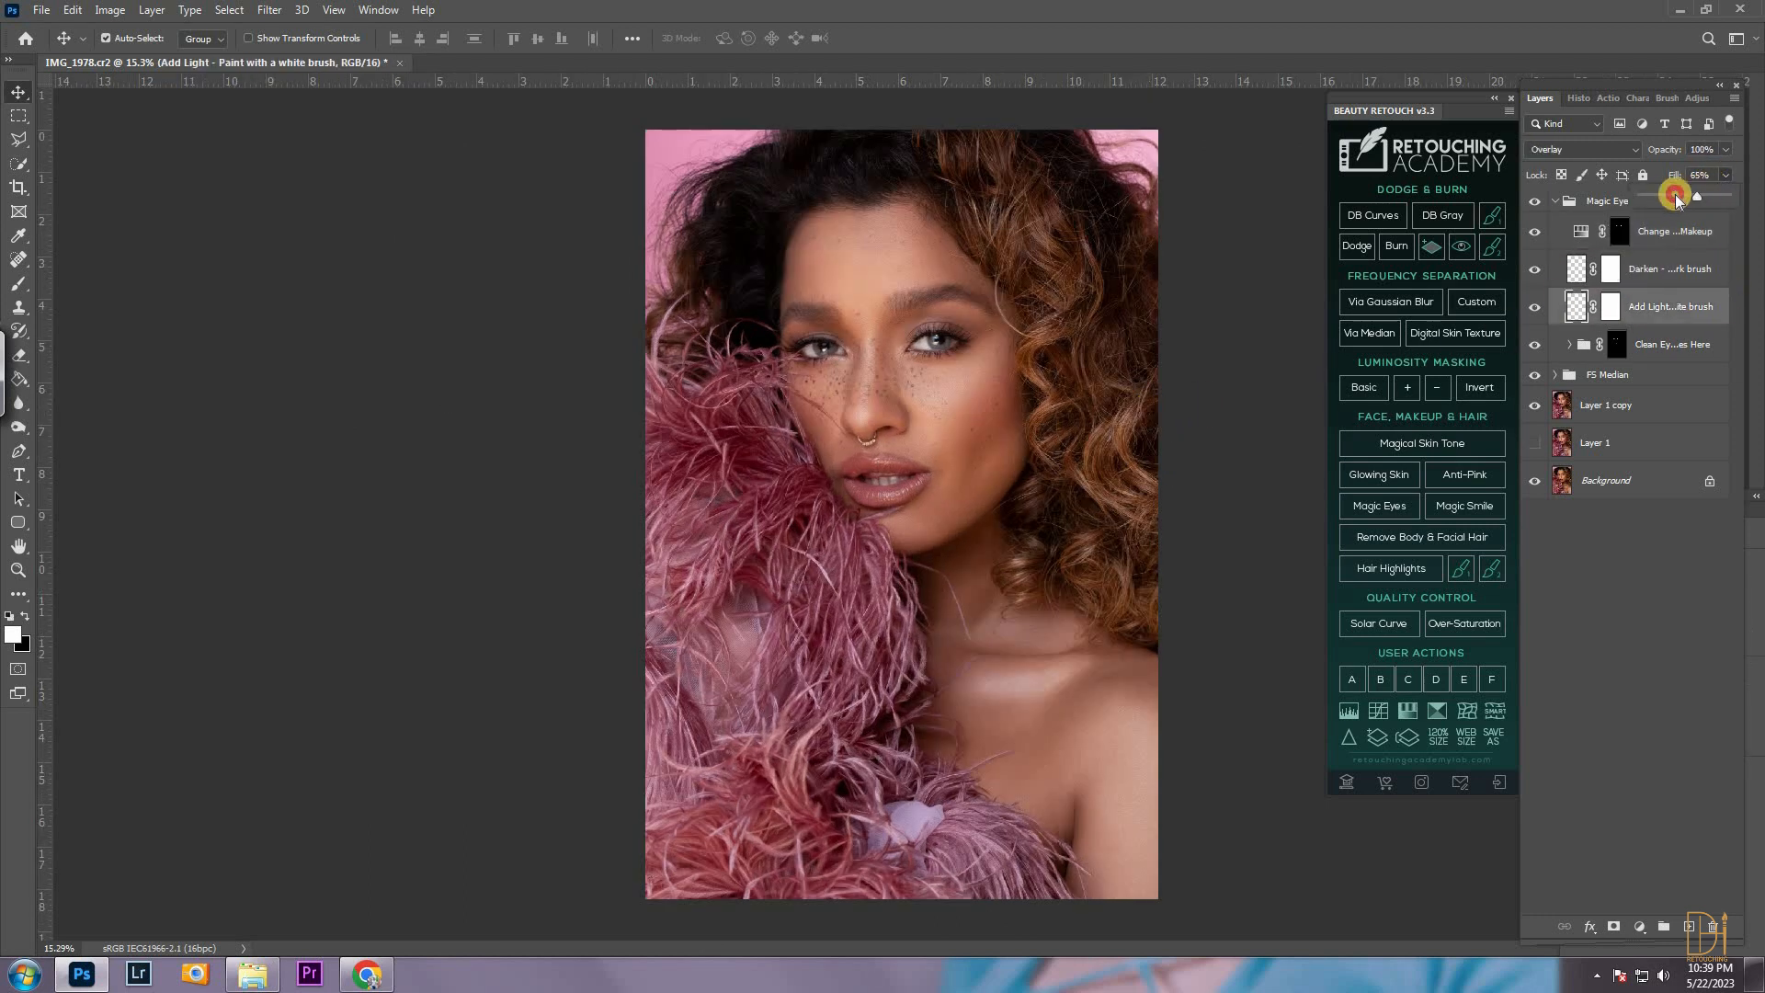
pyautogui.click(232, 272)
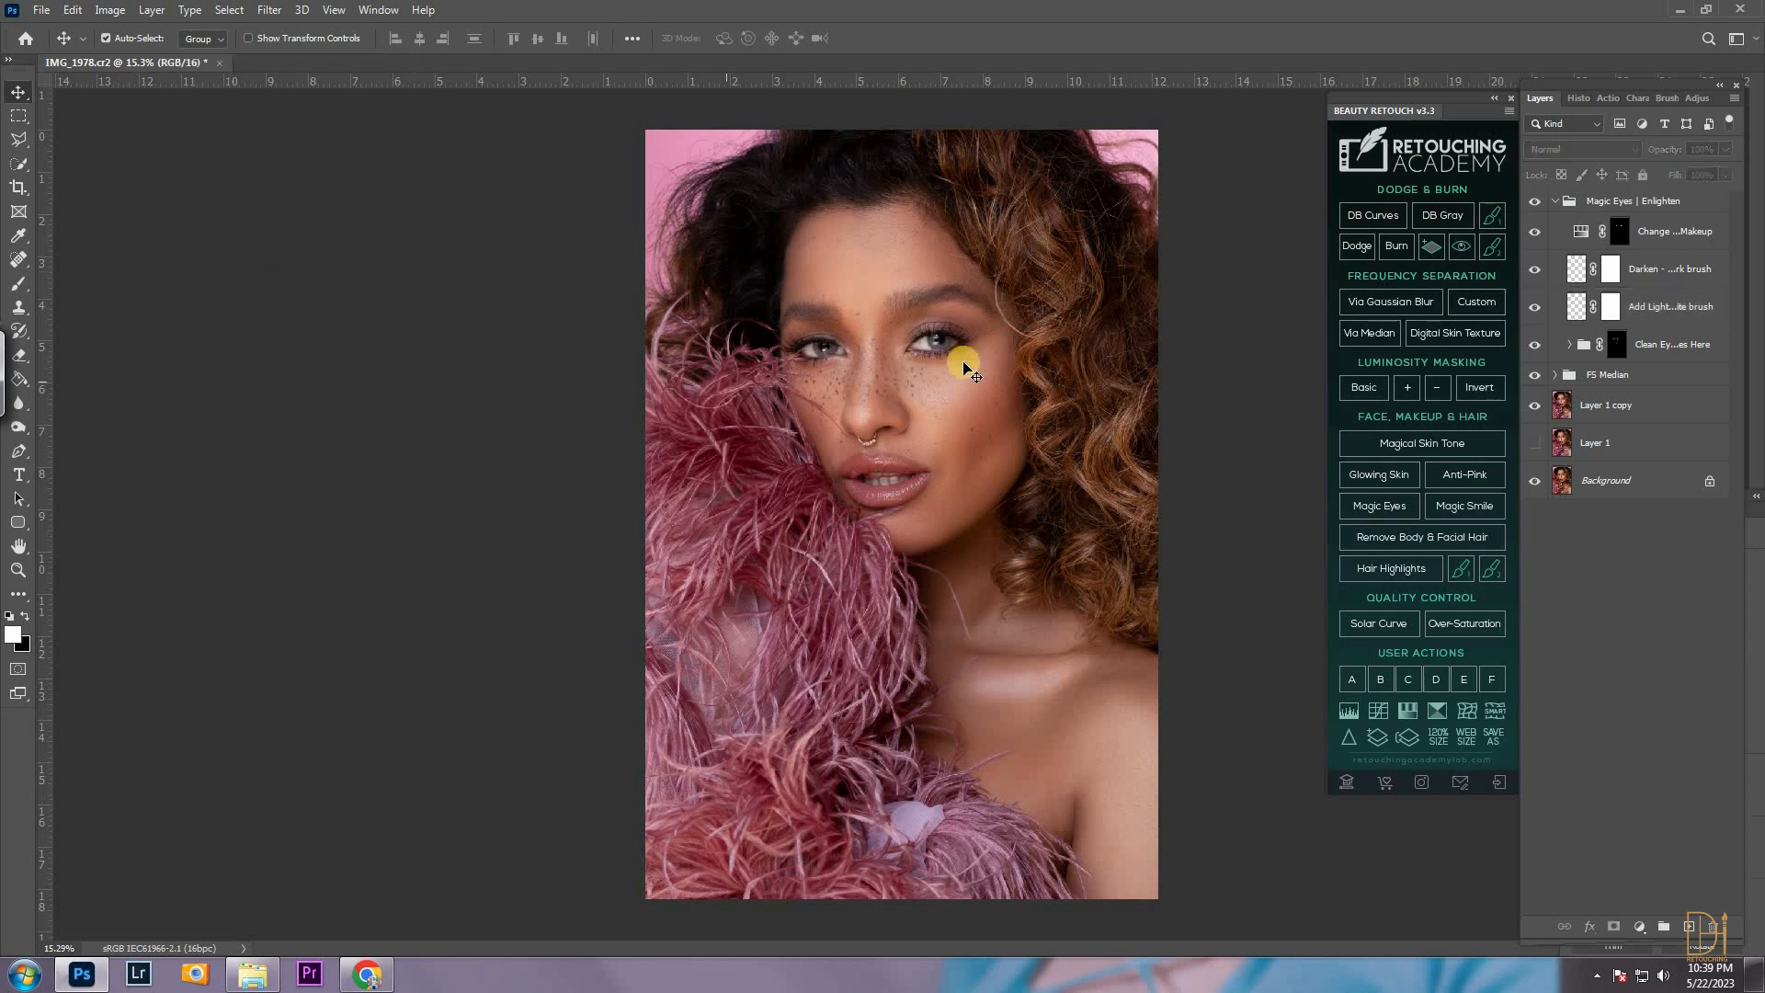
# Collapse the Magic Eyes | Enlighten group and merge it with the FS Median group and Layer 1 copy
pyautogui.scroll(1, 986, 366)
pyautogui.scroll(1, 855, 285)
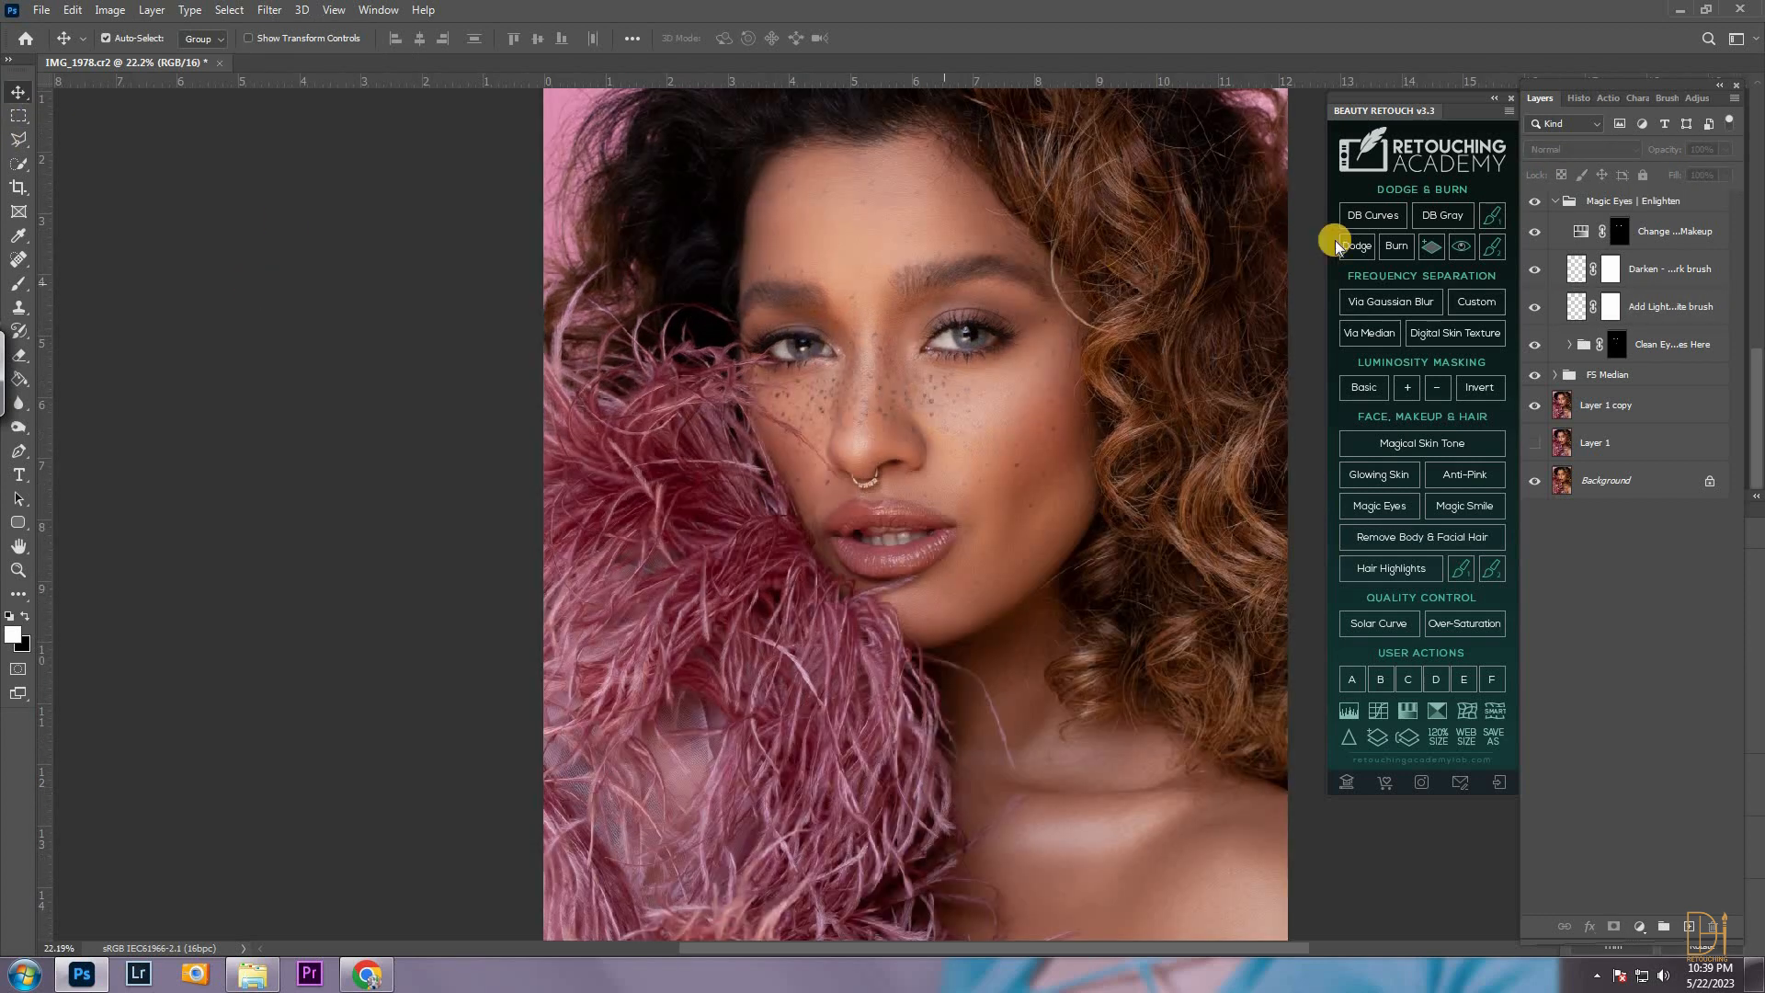
pyautogui.click(1563, 201)
pyautogui.click(1556, 201)
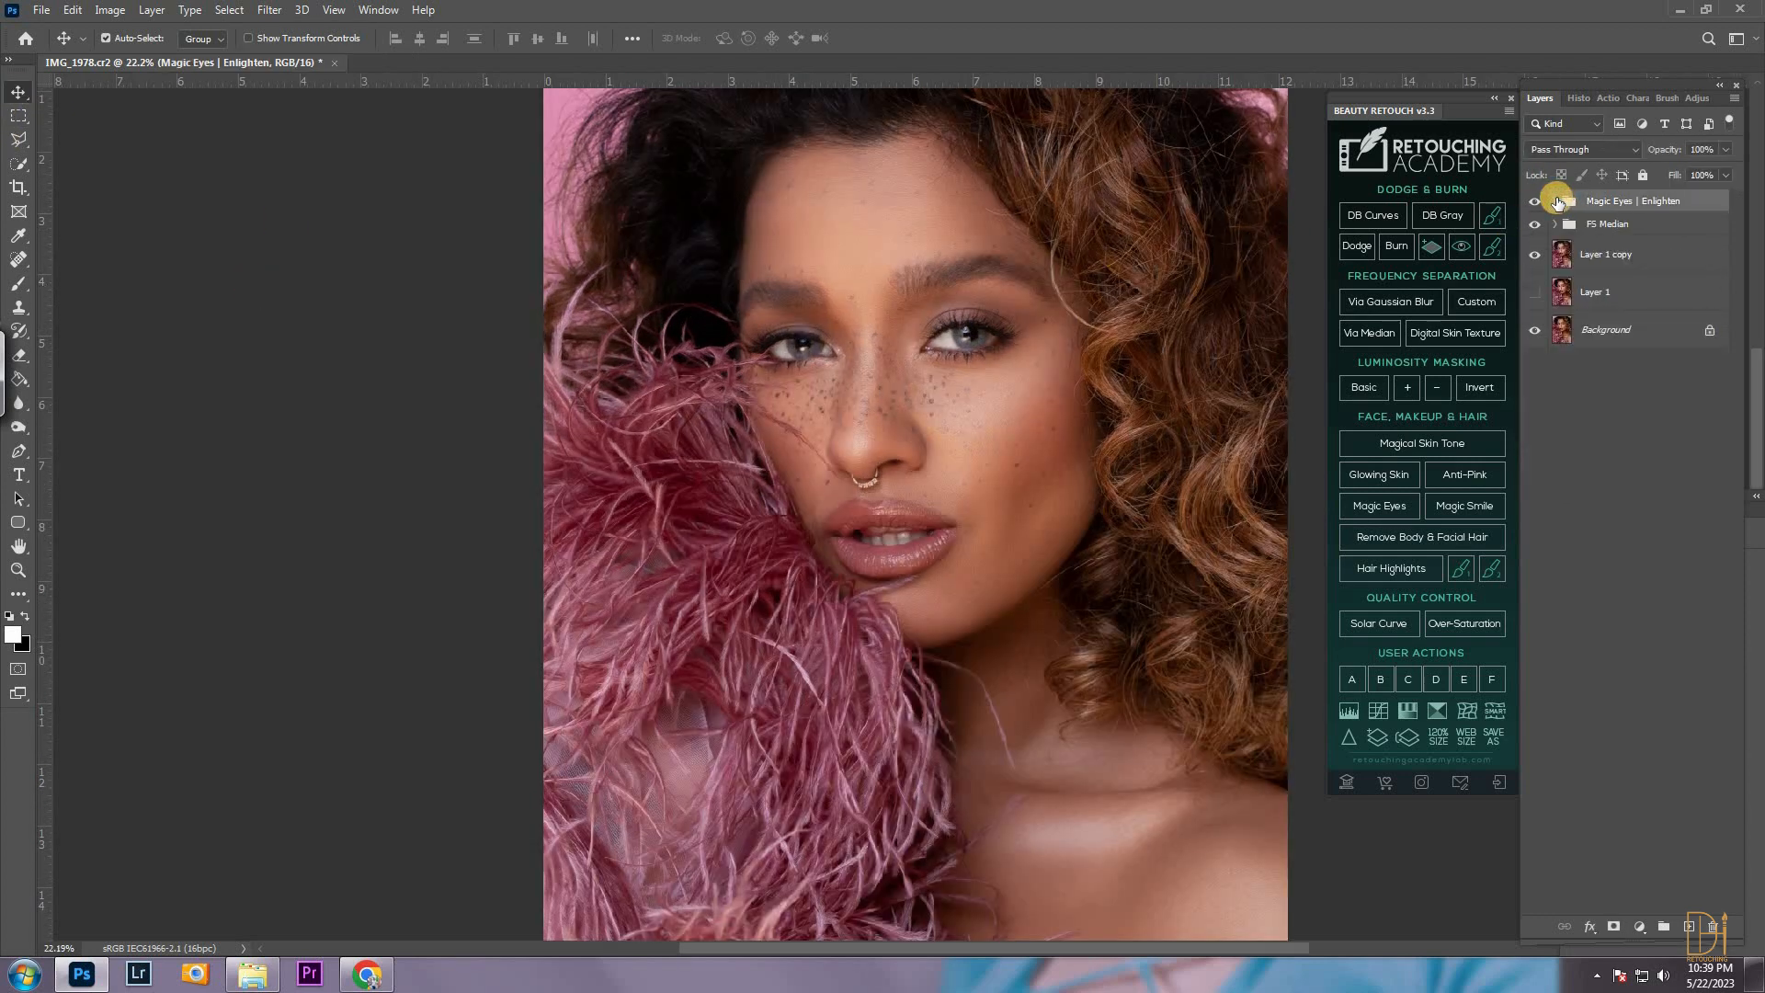
pyautogui.keyDown('shift'); pyautogui.click(1642, 254); pyautogui.keyUp('shift')
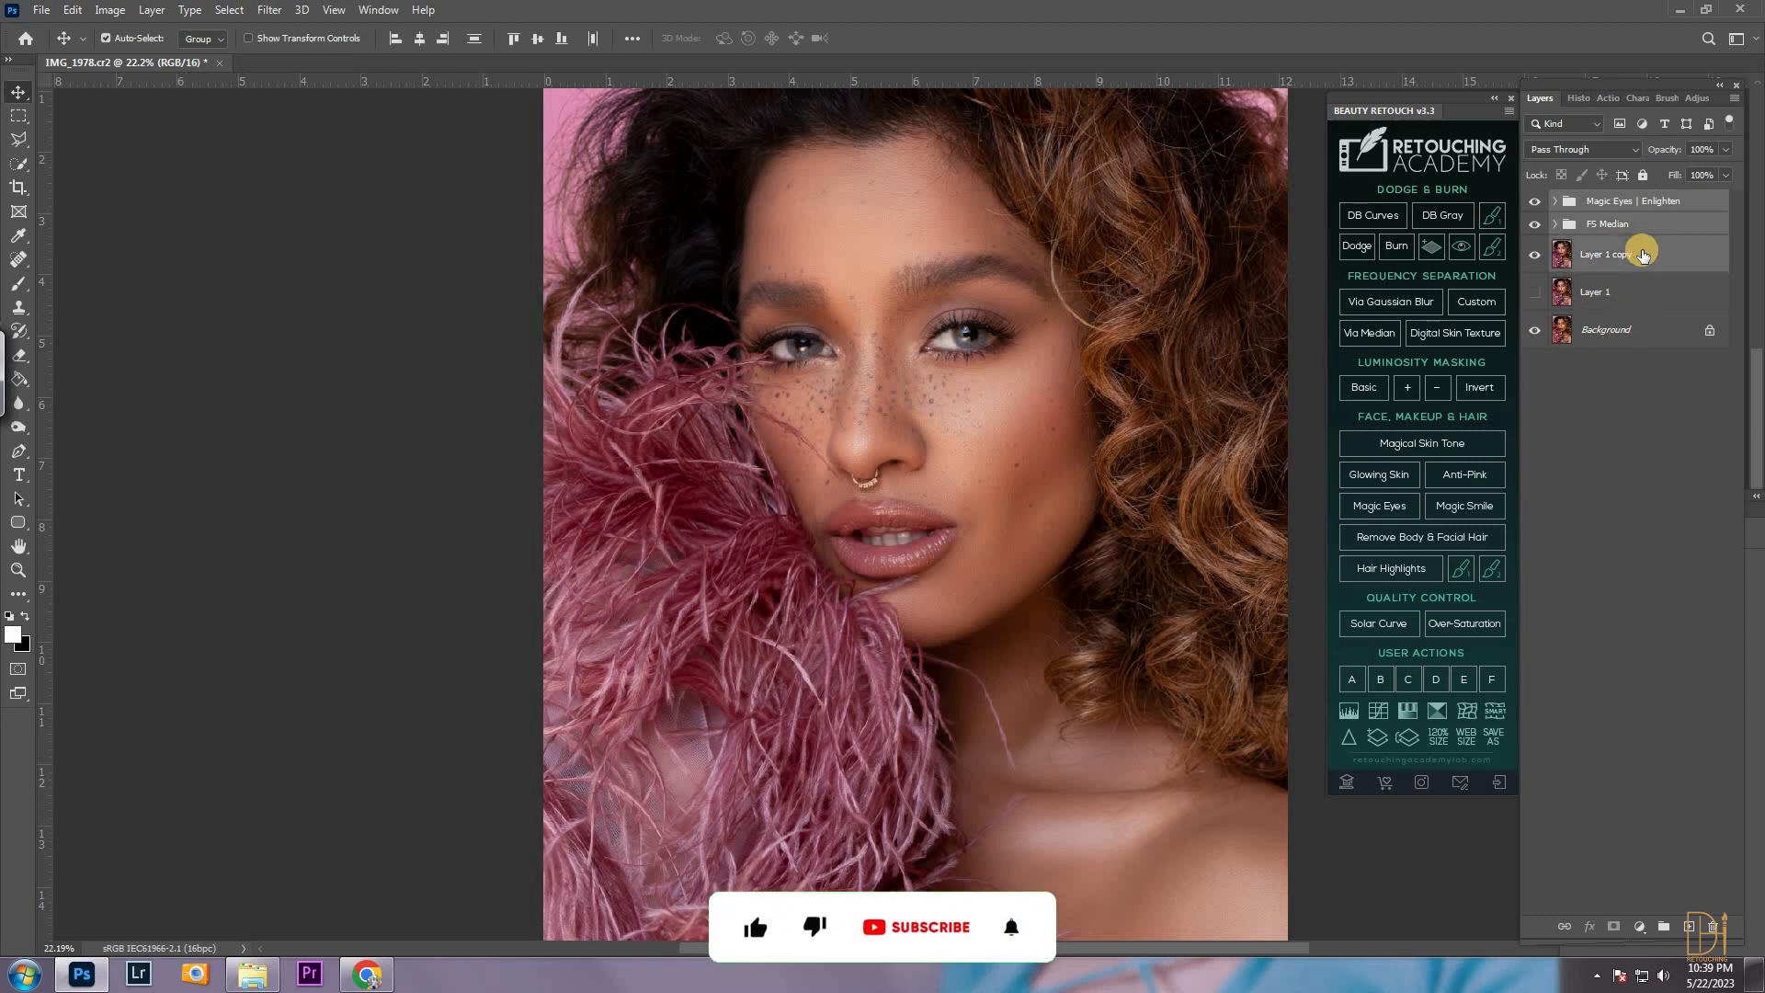
pyautogui.hotkey('ctrl', 'e')
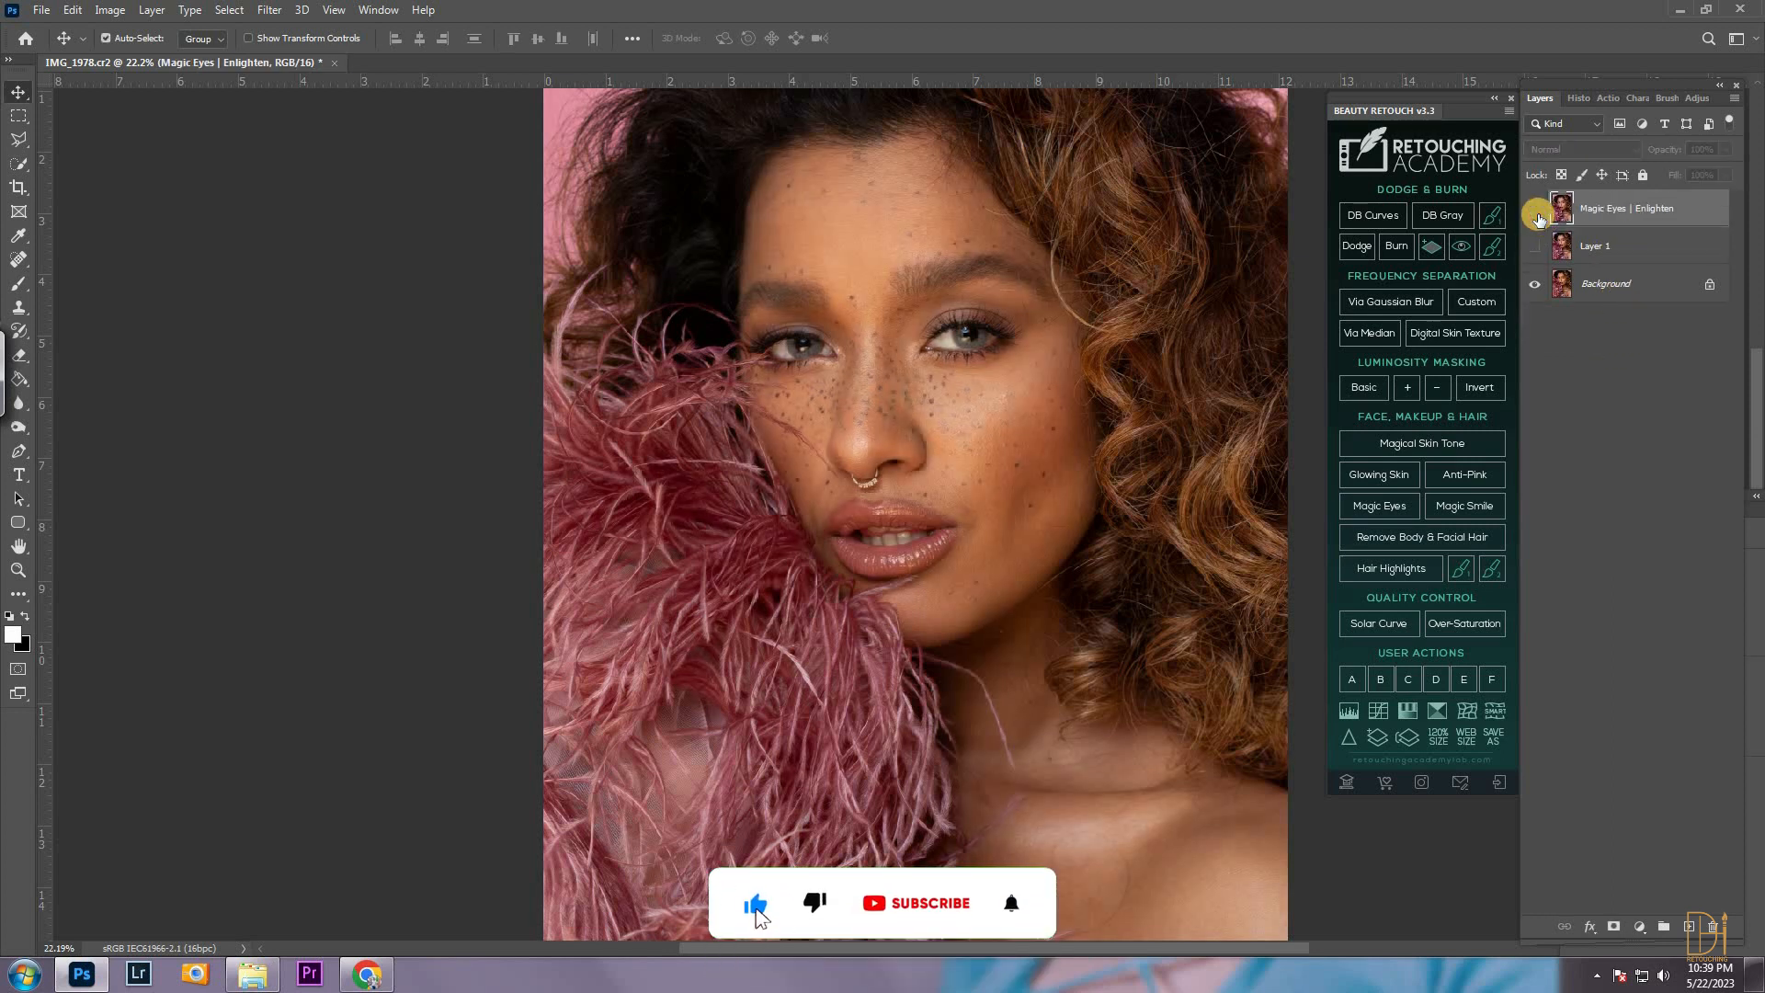
# Duplicate the merged layer and add a strongly brightening Curves adjustment above it, with input 83 raised to output 245
pyautogui.hotkey('ctrl', 'j')
pyautogui.scroll(2, 1037, 378)
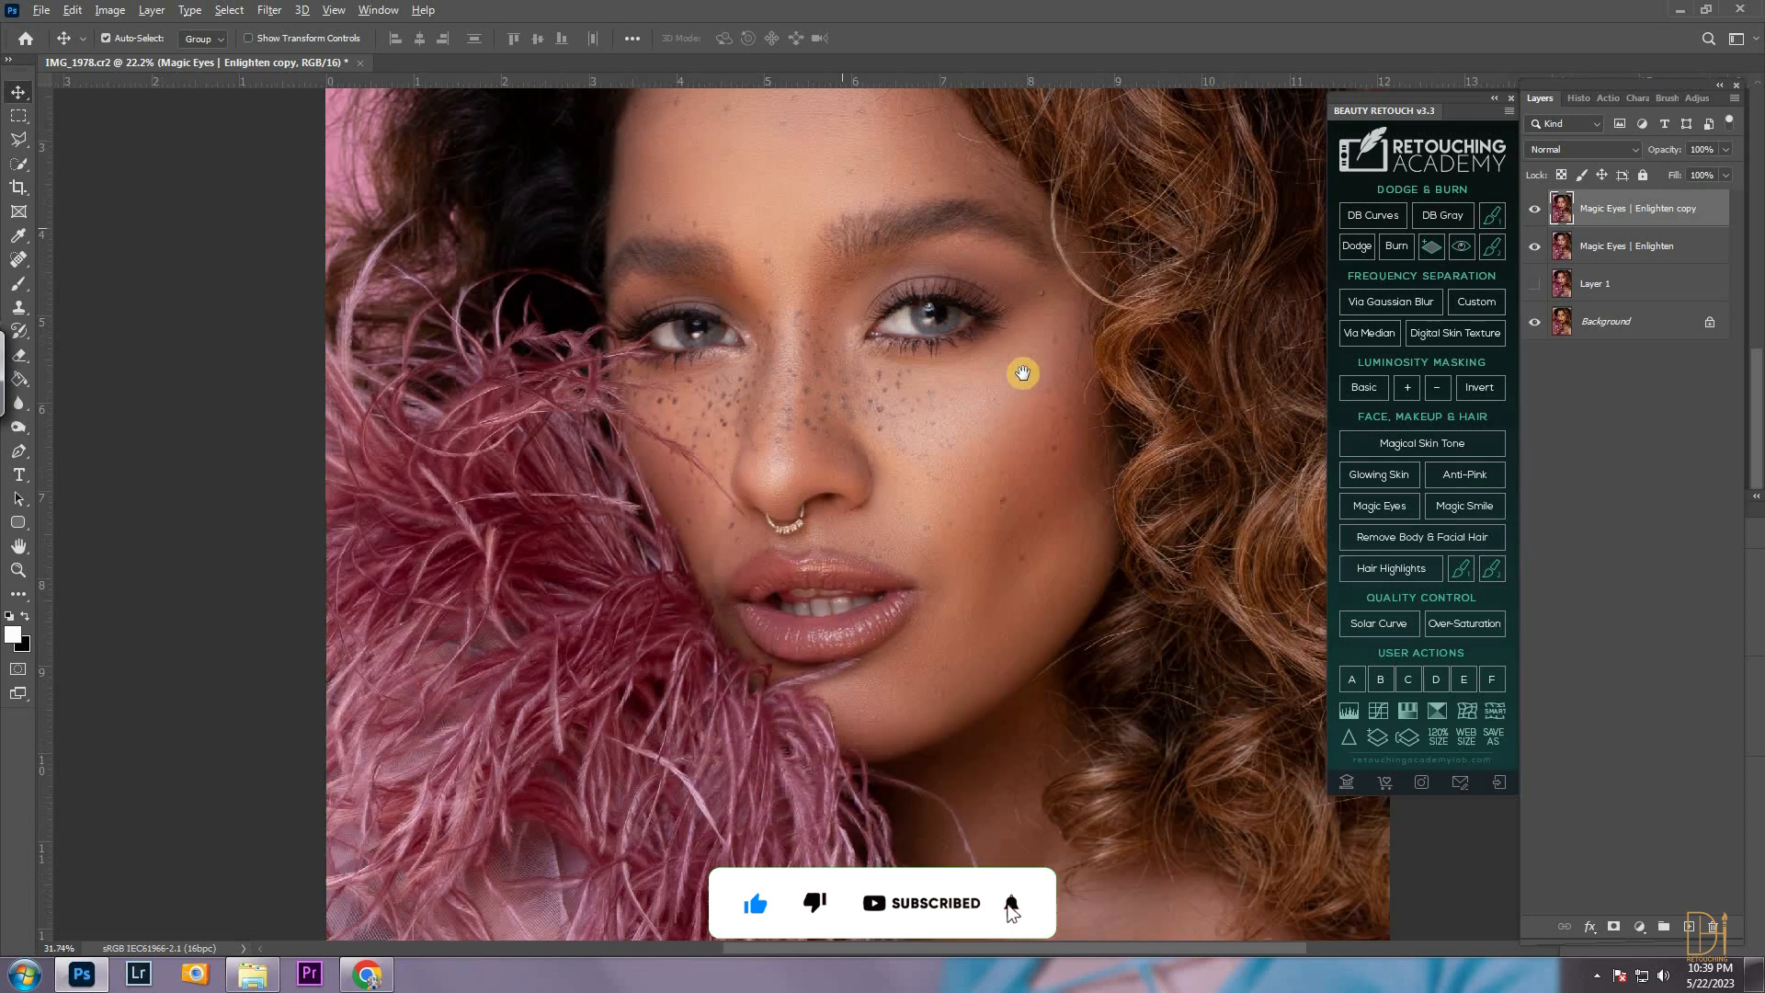
pyautogui.moveTo(1023, 374); pyautogui.dragTo(866, 391)
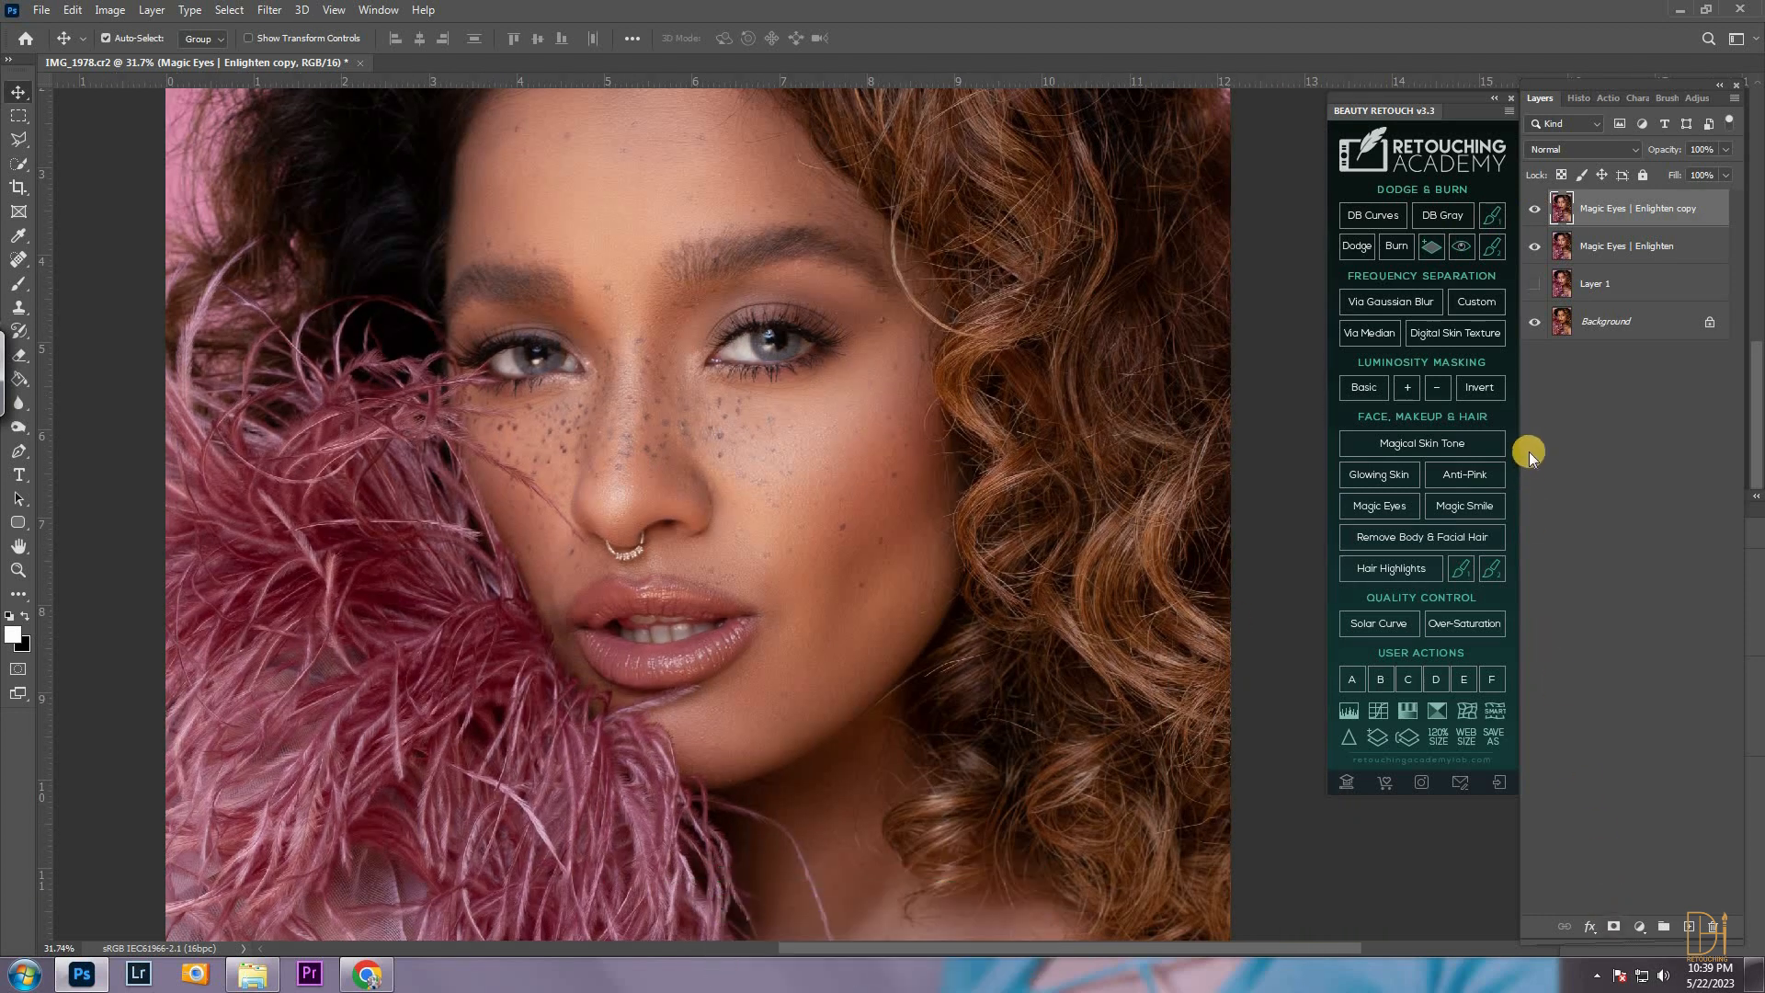
pyautogui.click(1688, 99)
pyautogui.click(1593, 135)
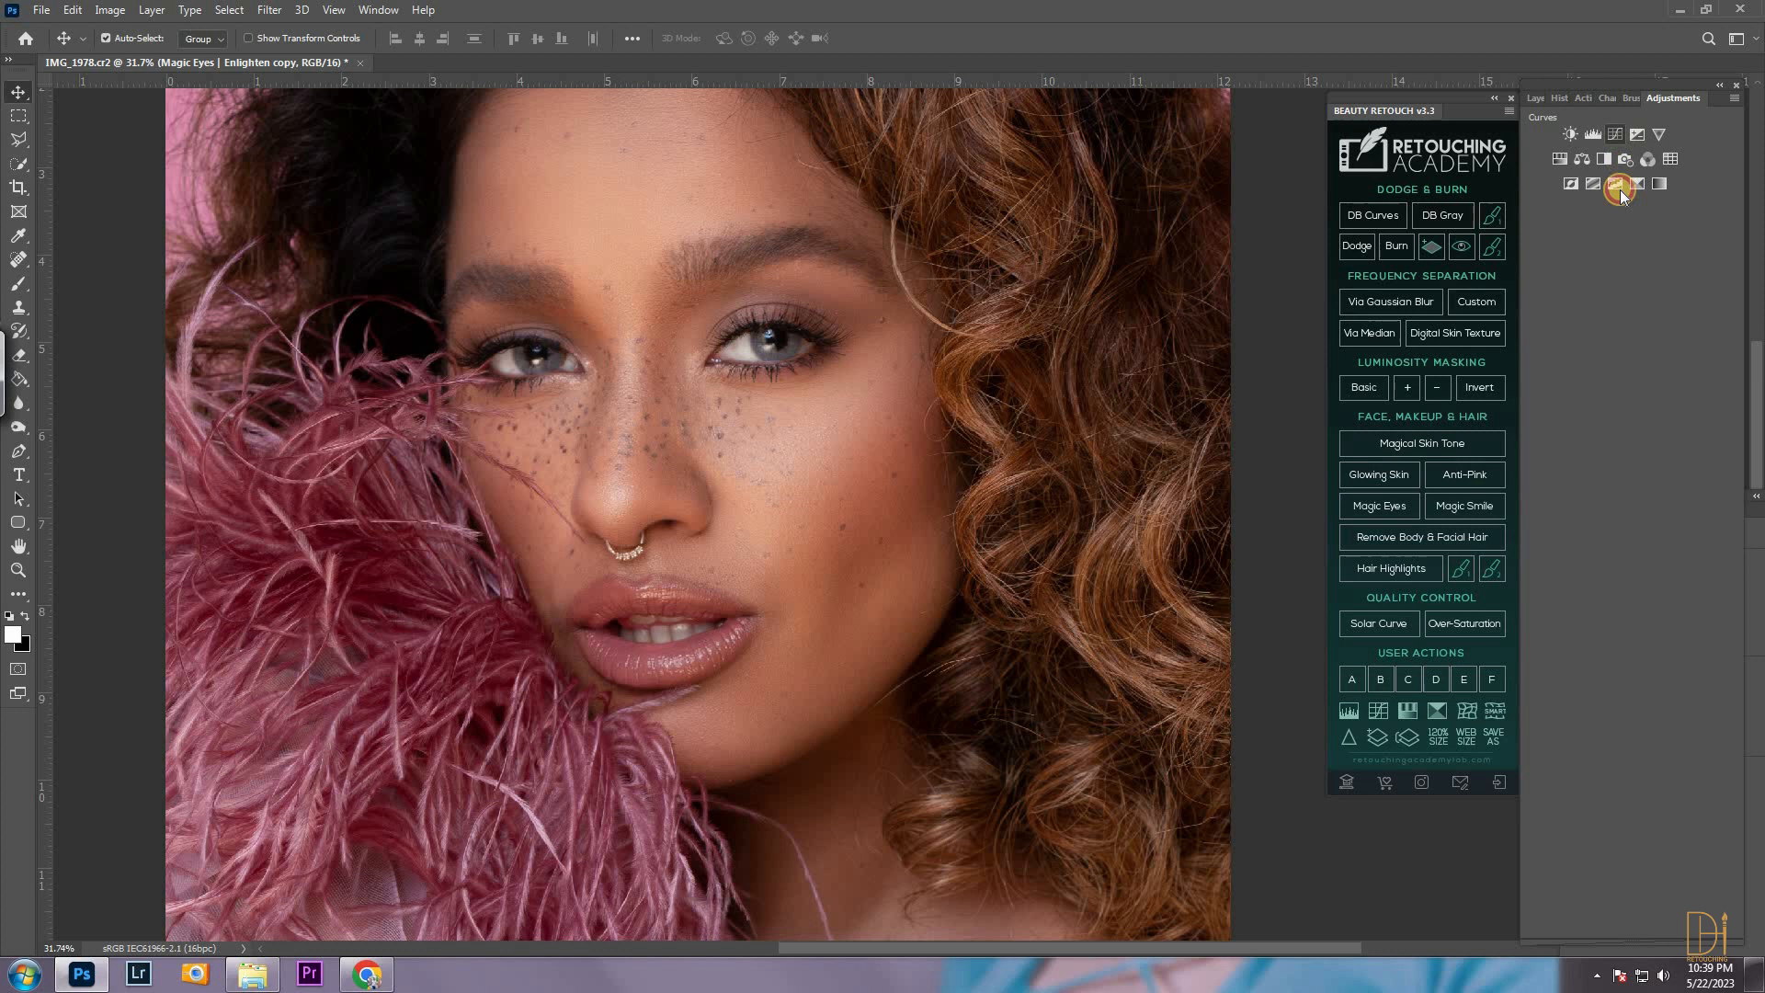
pyautogui.moveTo(1683, 664); pyautogui.dragTo(1658, 614)
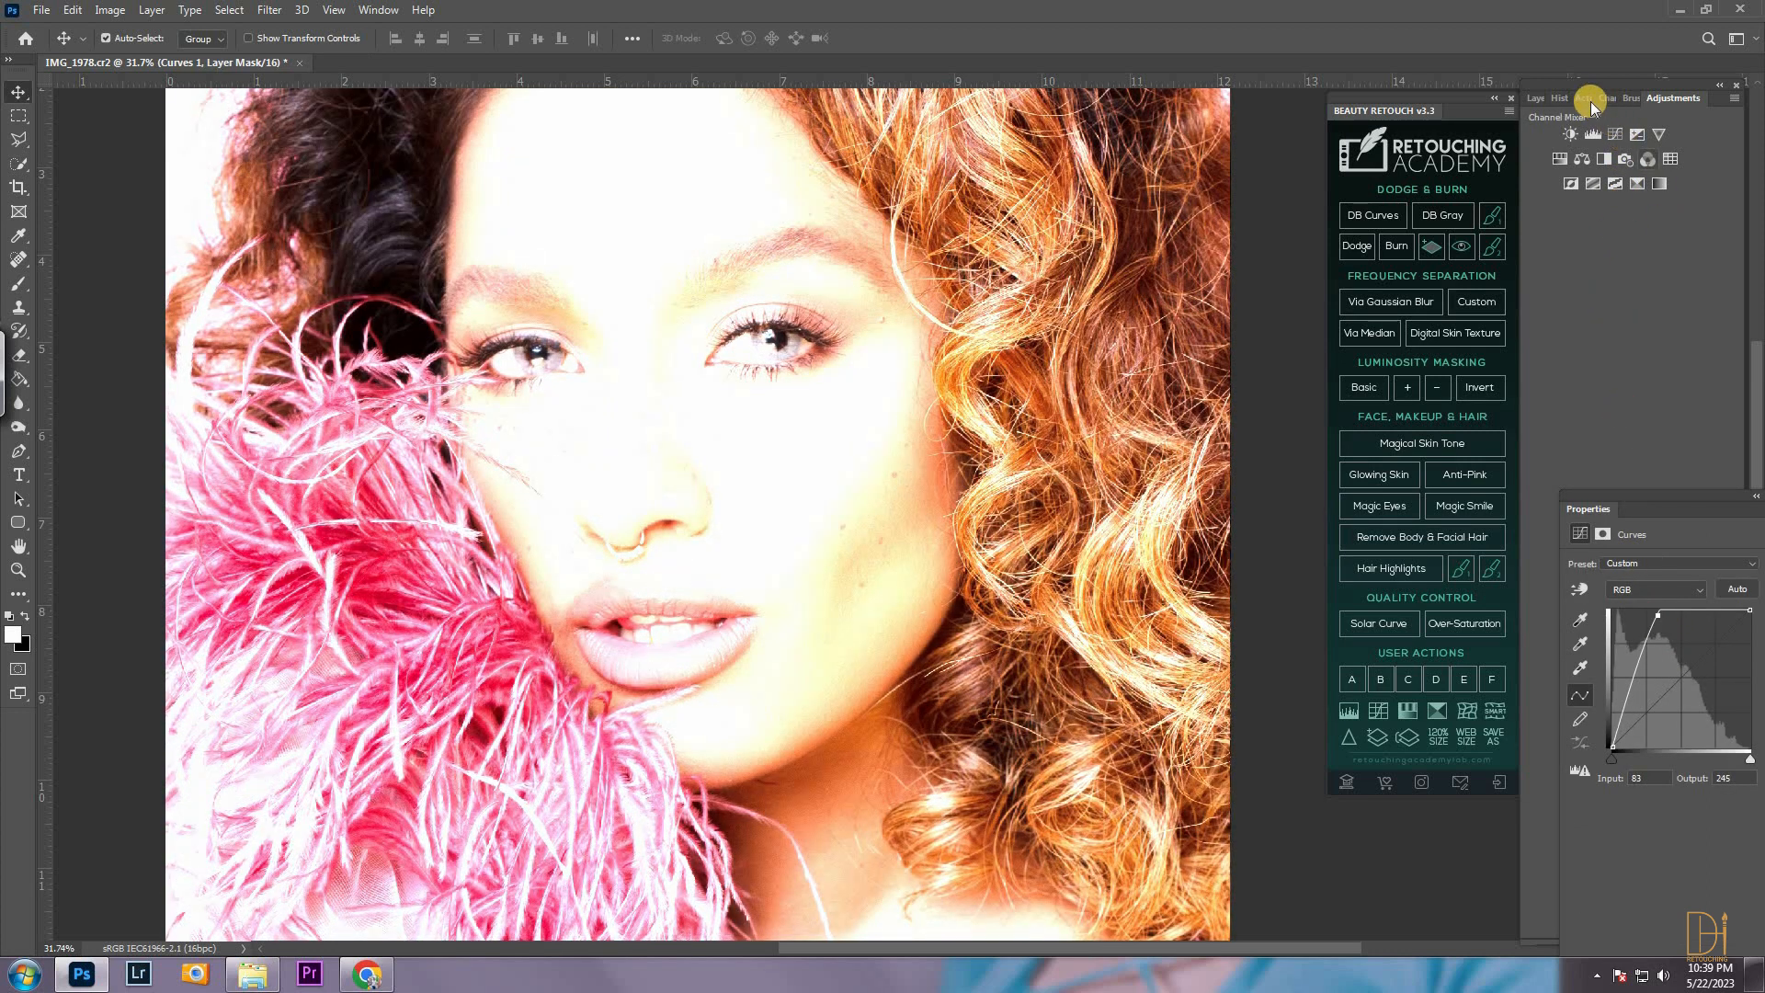
# Merge the brightening Curves adjustment with the duplicated portrait layer and hide the result behind a black mask
pyautogui.click(1536, 98)
pyautogui.keyDown('shift'); pyautogui.click(1633, 246); pyautogui.keyUp('shift')
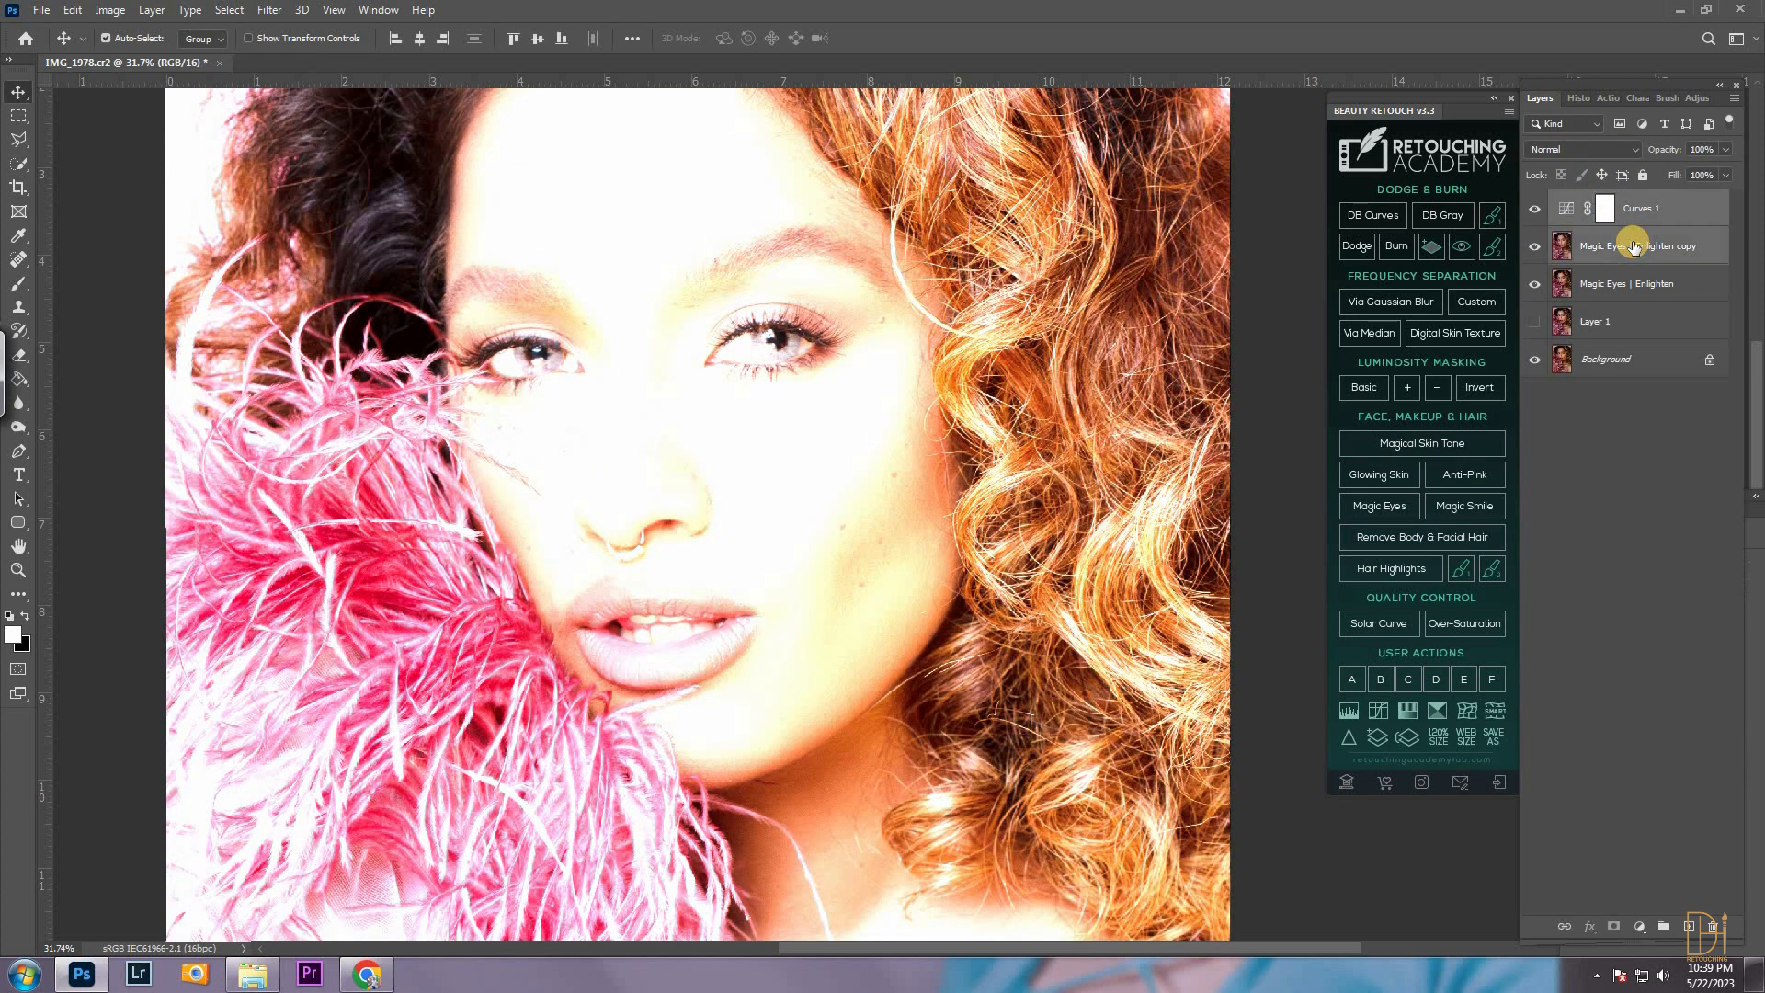
pyautogui.hotkey('ctrl', 'e')
pyautogui.keyDown('alt'); pyautogui.click(1618, 926); pyautogui.keyUp('alt')
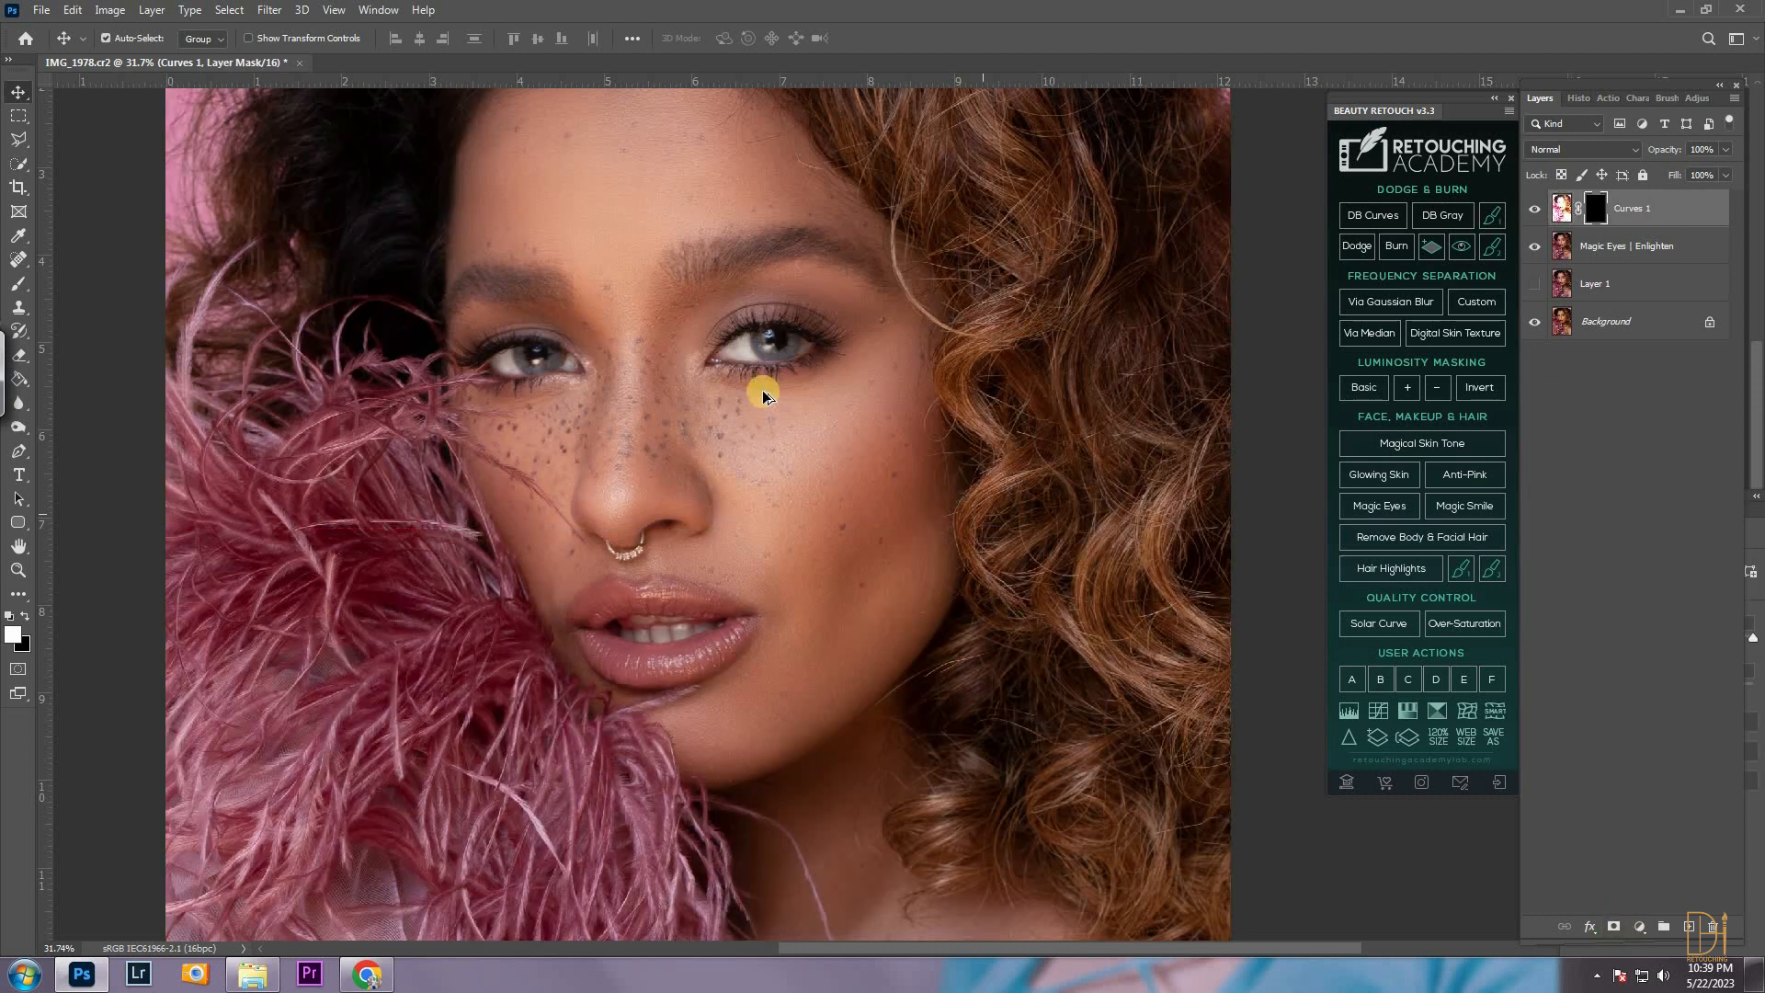
# Brighten the nose bridge, cheek and lips on the Curves 1 mask with a white brush at 5% opacity
pyautogui.scroll(3, 761, 390)
pyautogui.click(26, 279)
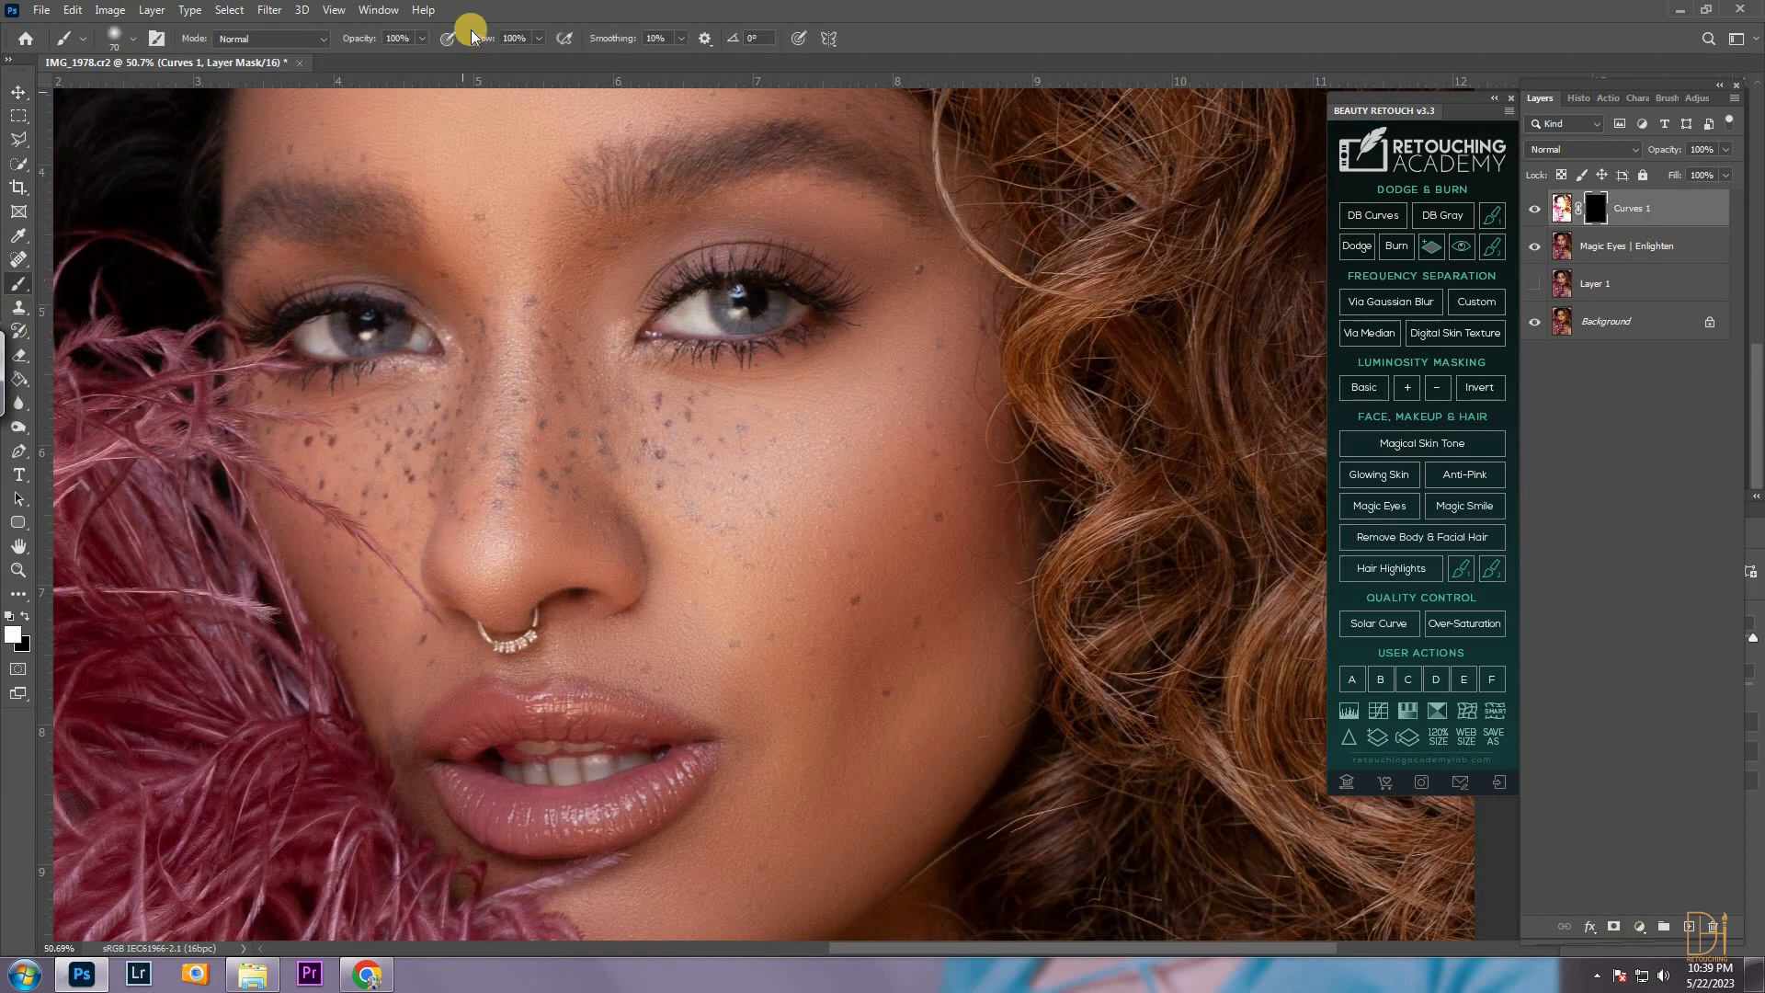
pyautogui.click(367, 37)
pyautogui.write('5')
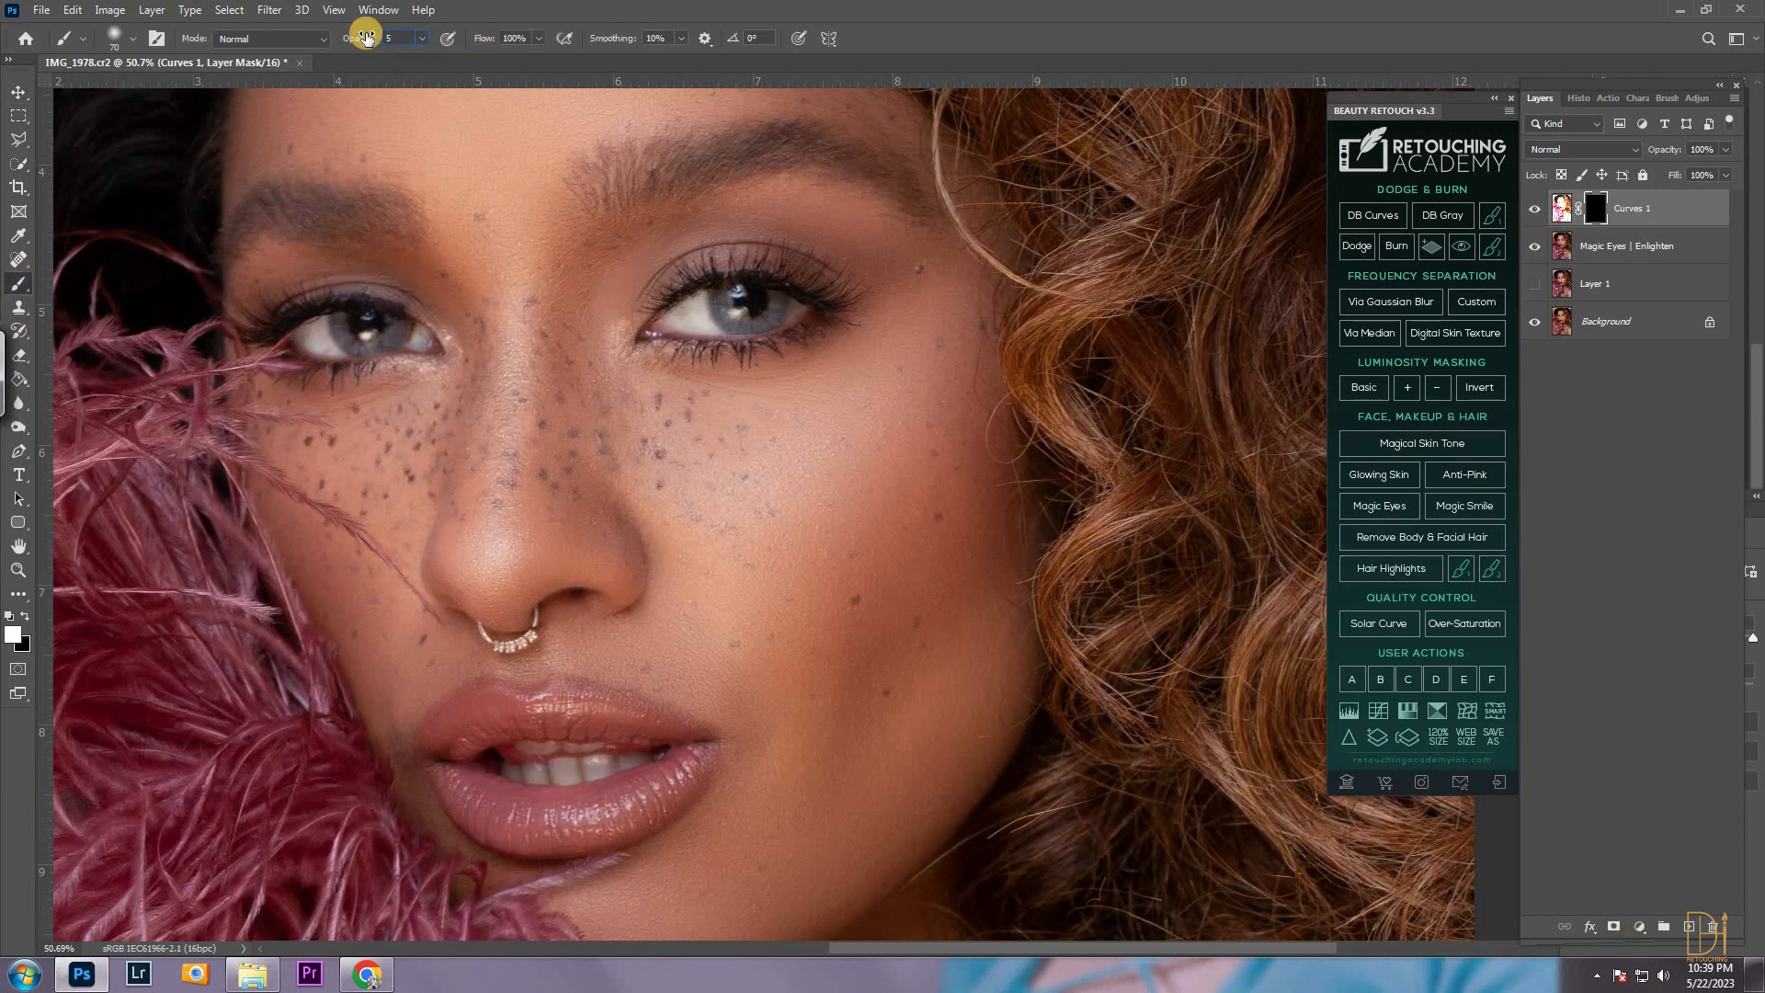
pyautogui.press('Return')
pyautogui.press(']')
pyautogui.press(']')
pyautogui.moveTo(520, 306); pyautogui.dragTo(512, 478)
pyautogui.moveTo(603, 349); pyautogui.dragTo(705, 509)
pyautogui.moveTo(488, 804); pyautogui.dragTo(614, 797)
pyautogui.moveTo(569, 706); pyautogui.dragTo(635, 703)
# Brighten the broader facial highlights on the Curves 1 mask, enlarging the white brush up to size 500
pyautogui.press(']')
pyautogui.press(']')
pyautogui.moveTo(656, 166); pyautogui.dragTo(688, 392)
pyautogui.press(']')
pyautogui.press(']')
pyautogui.press(']')
pyautogui.press(']')
pyautogui.press(']')
pyautogui.press(']')
pyautogui.press(']')
pyautogui.press(']')
pyautogui.press(']')
pyautogui.press(']')
pyautogui.press(']')
pyautogui.scroll(-3, 531, 283)
pyautogui.scroll(-10, 728, 516)
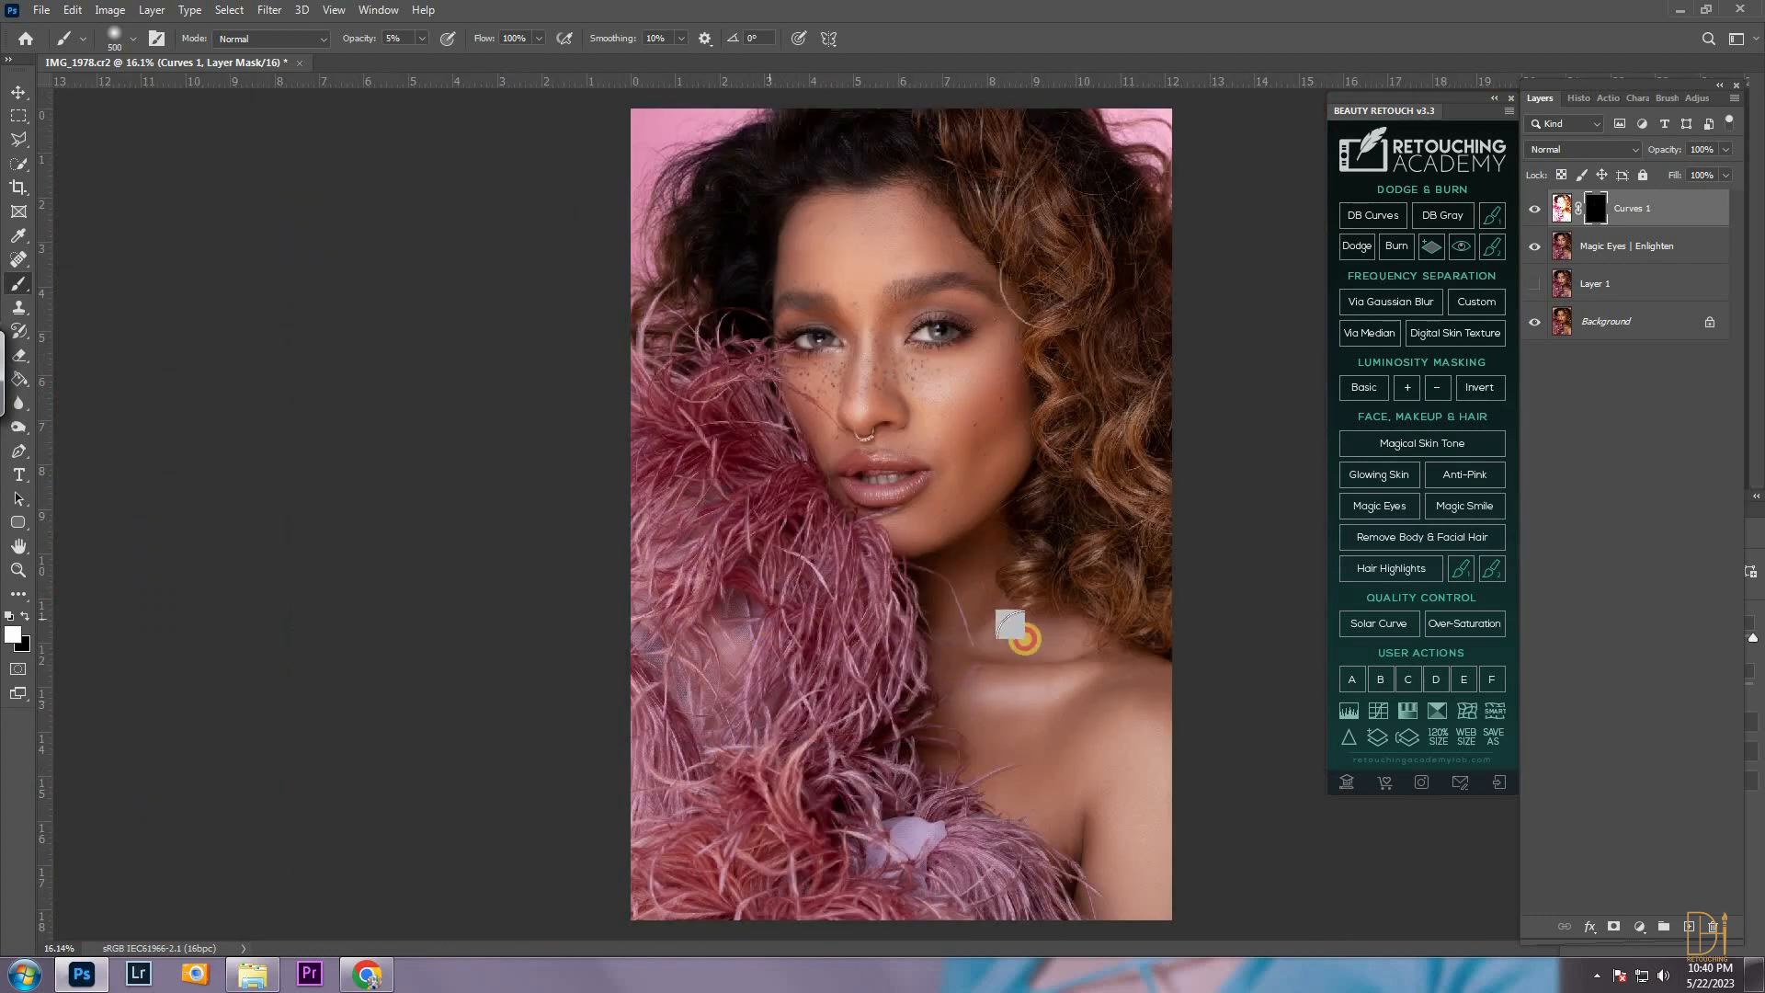
# Brighten the collarbone highlights on the Curves 1 mask, starting at brush size 200 and varying it between 150 and 600
pyautogui.scroll(5, 1017, 633)
pyautogui.press('[')
pyautogui.press('[')
pyautogui.press('[')
pyautogui.press('[')
pyautogui.press('[')
pyautogui.press('[')
pyautogui.press('[')
pyautogui.press('[')
pyautogui.moveTo(992, 721)
pyautogui.mouseDown()
pyautogui.moveTo(995, 704)
pyautogui.moveTo(1123, 699)
pyautogui.moveTo(1095, 698)
pyautogui.mouseUp()
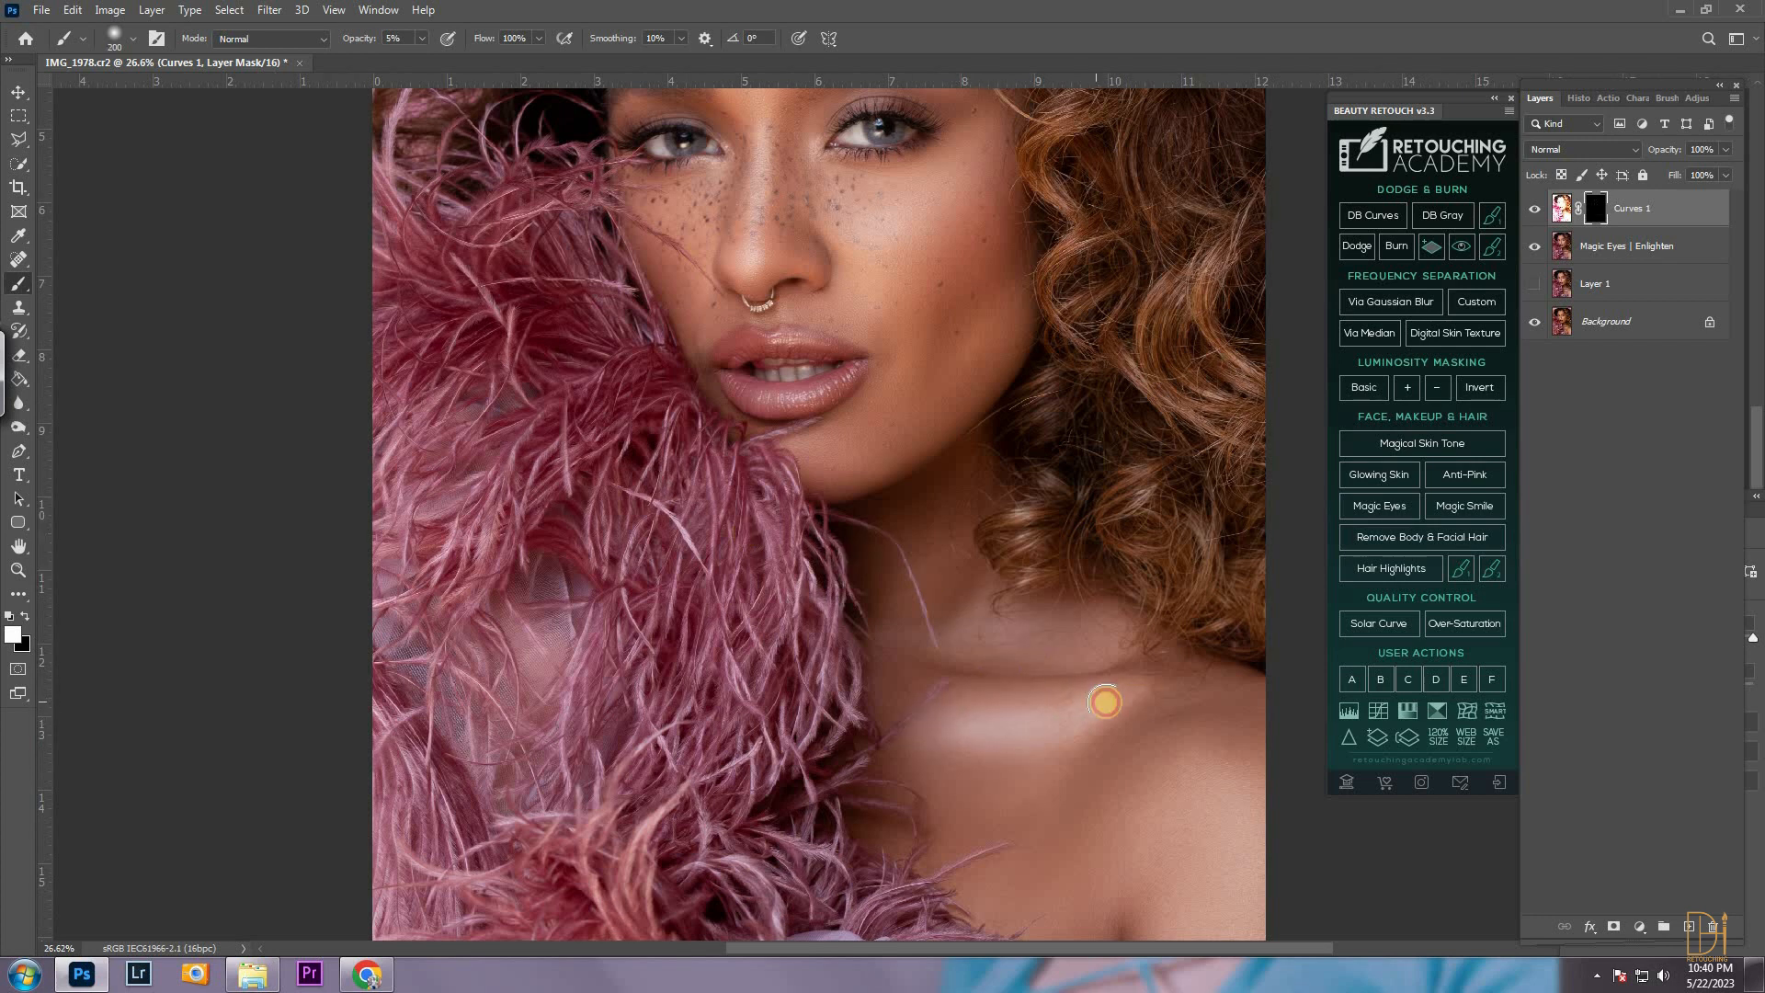
pyautogui.press(']')
pyautogui.press(']')
pyautogui.press(']')
pyautogui.press(']')
pyautogui.press(']')
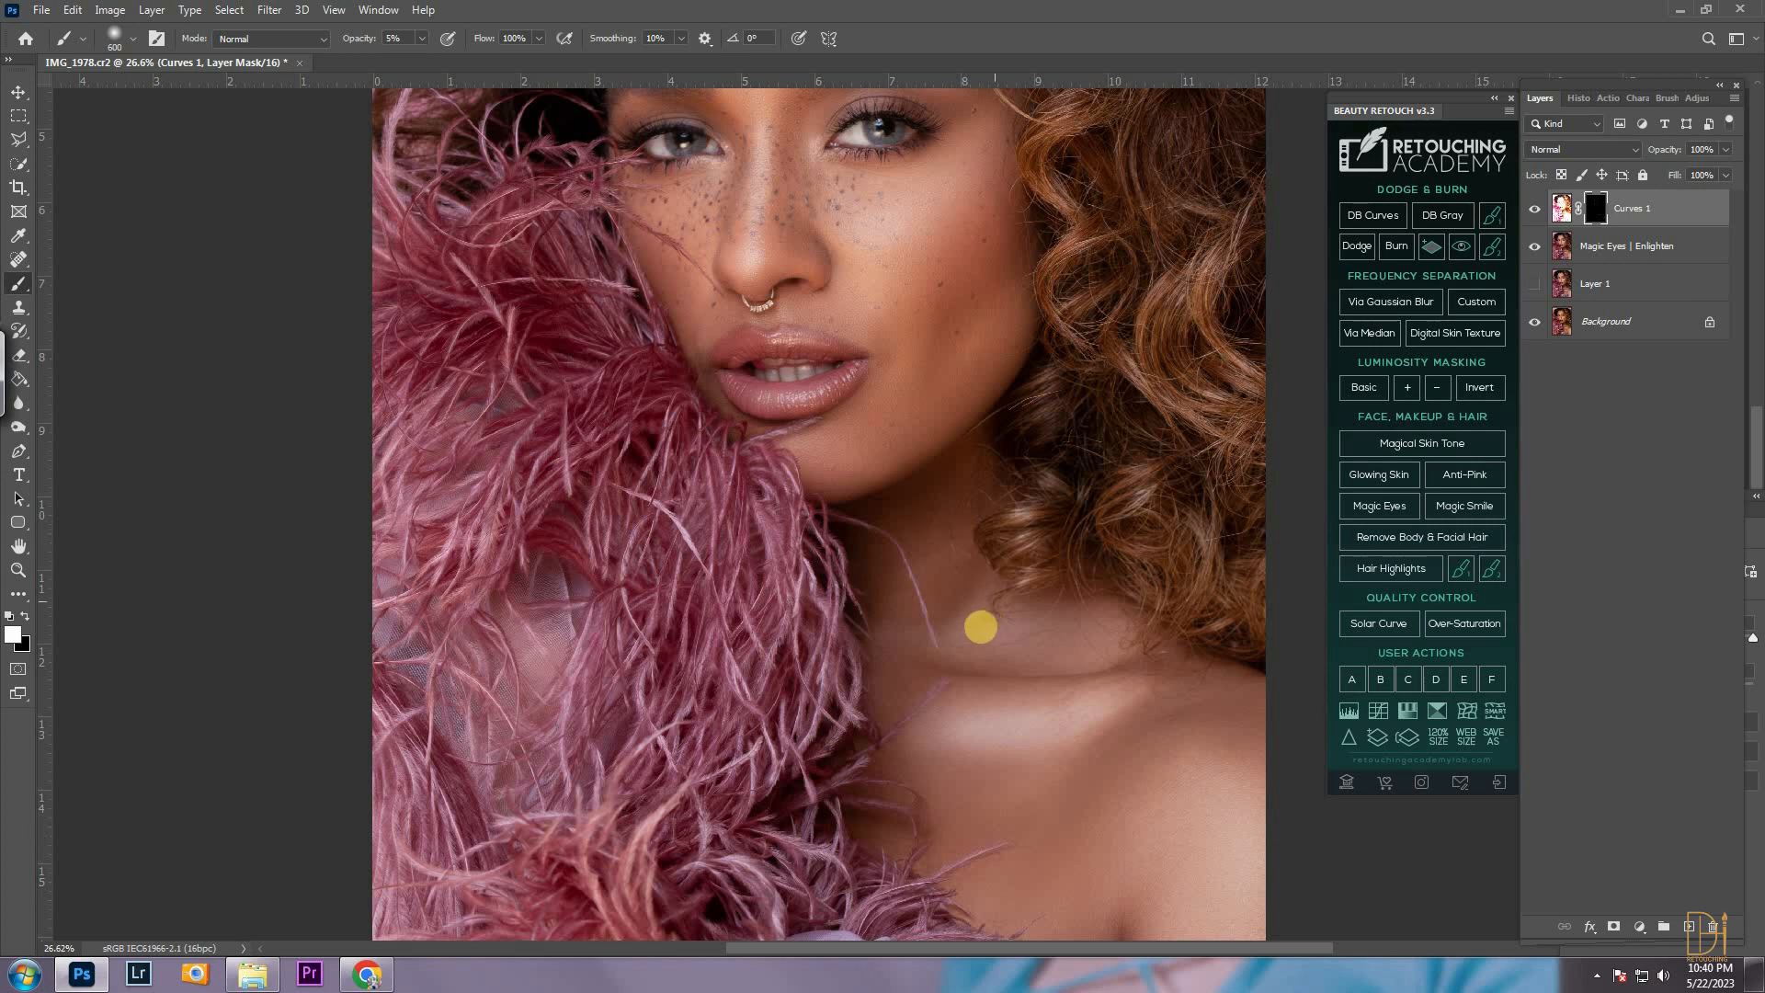
pyautogui.press('[')
pyautogui.press('[')
pyautogui.press('[')
pyautogui.press('[')
pyautogui.press('[')
pyautogui.press('[')
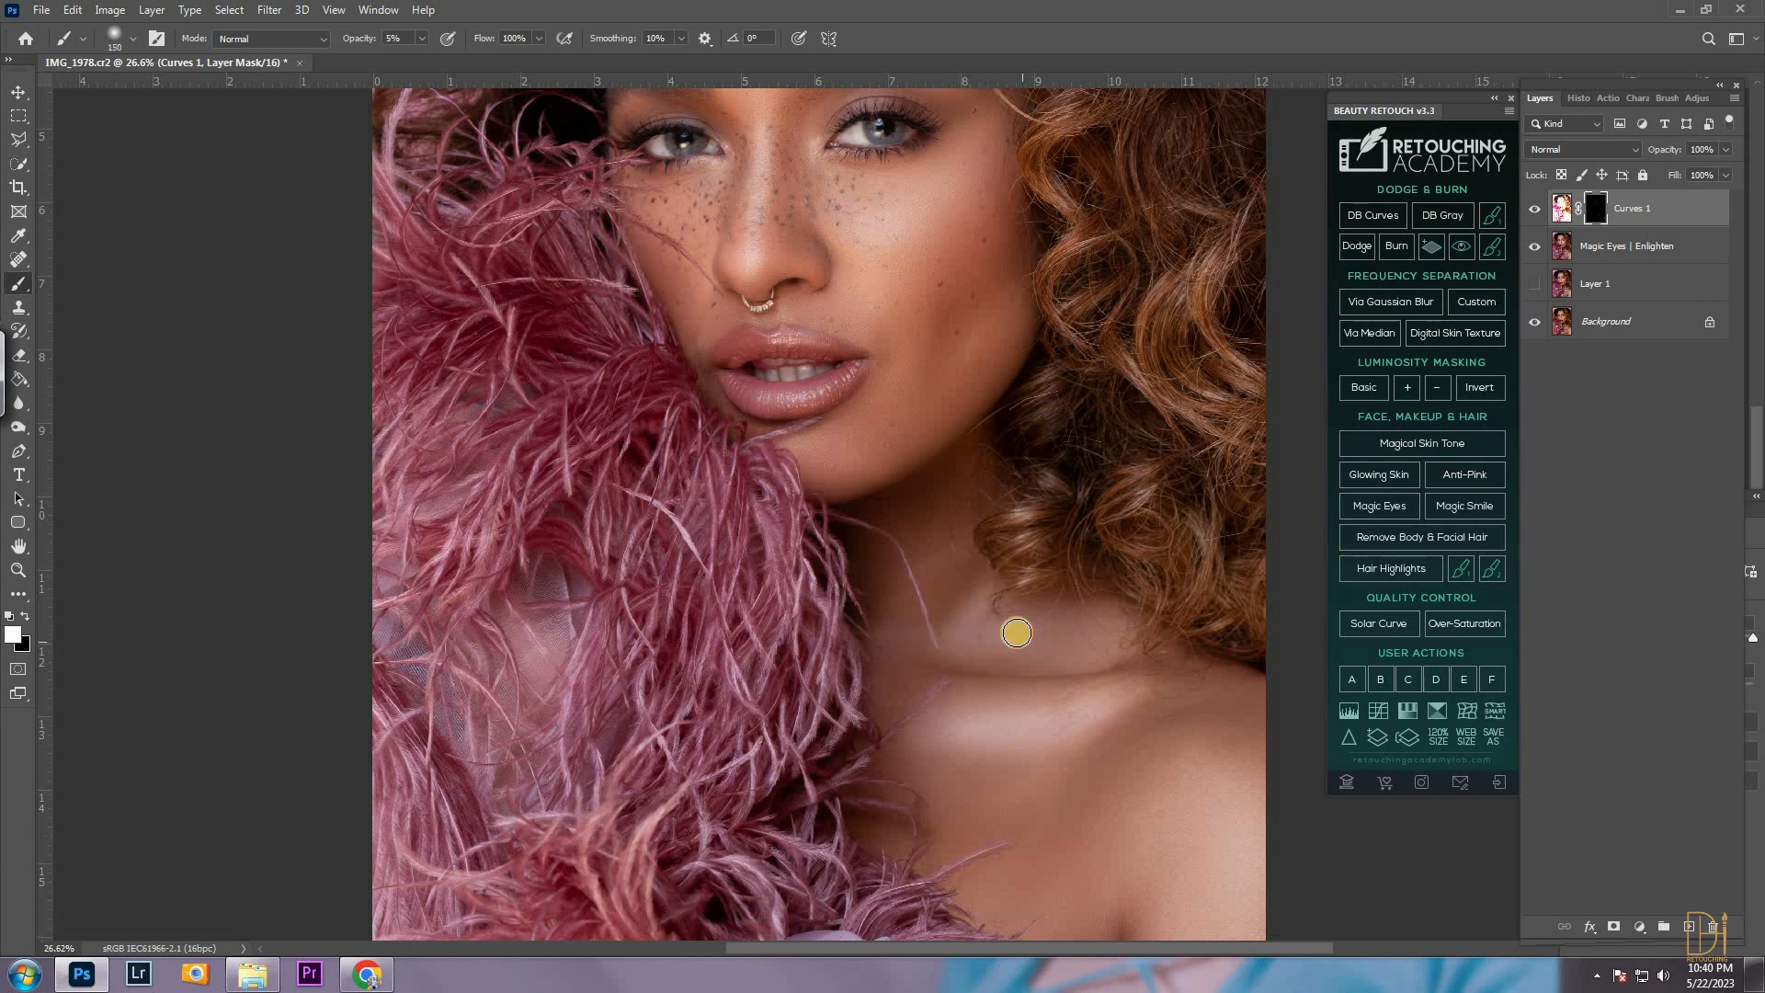
pyautogui.scroll(-5, 901, 405)
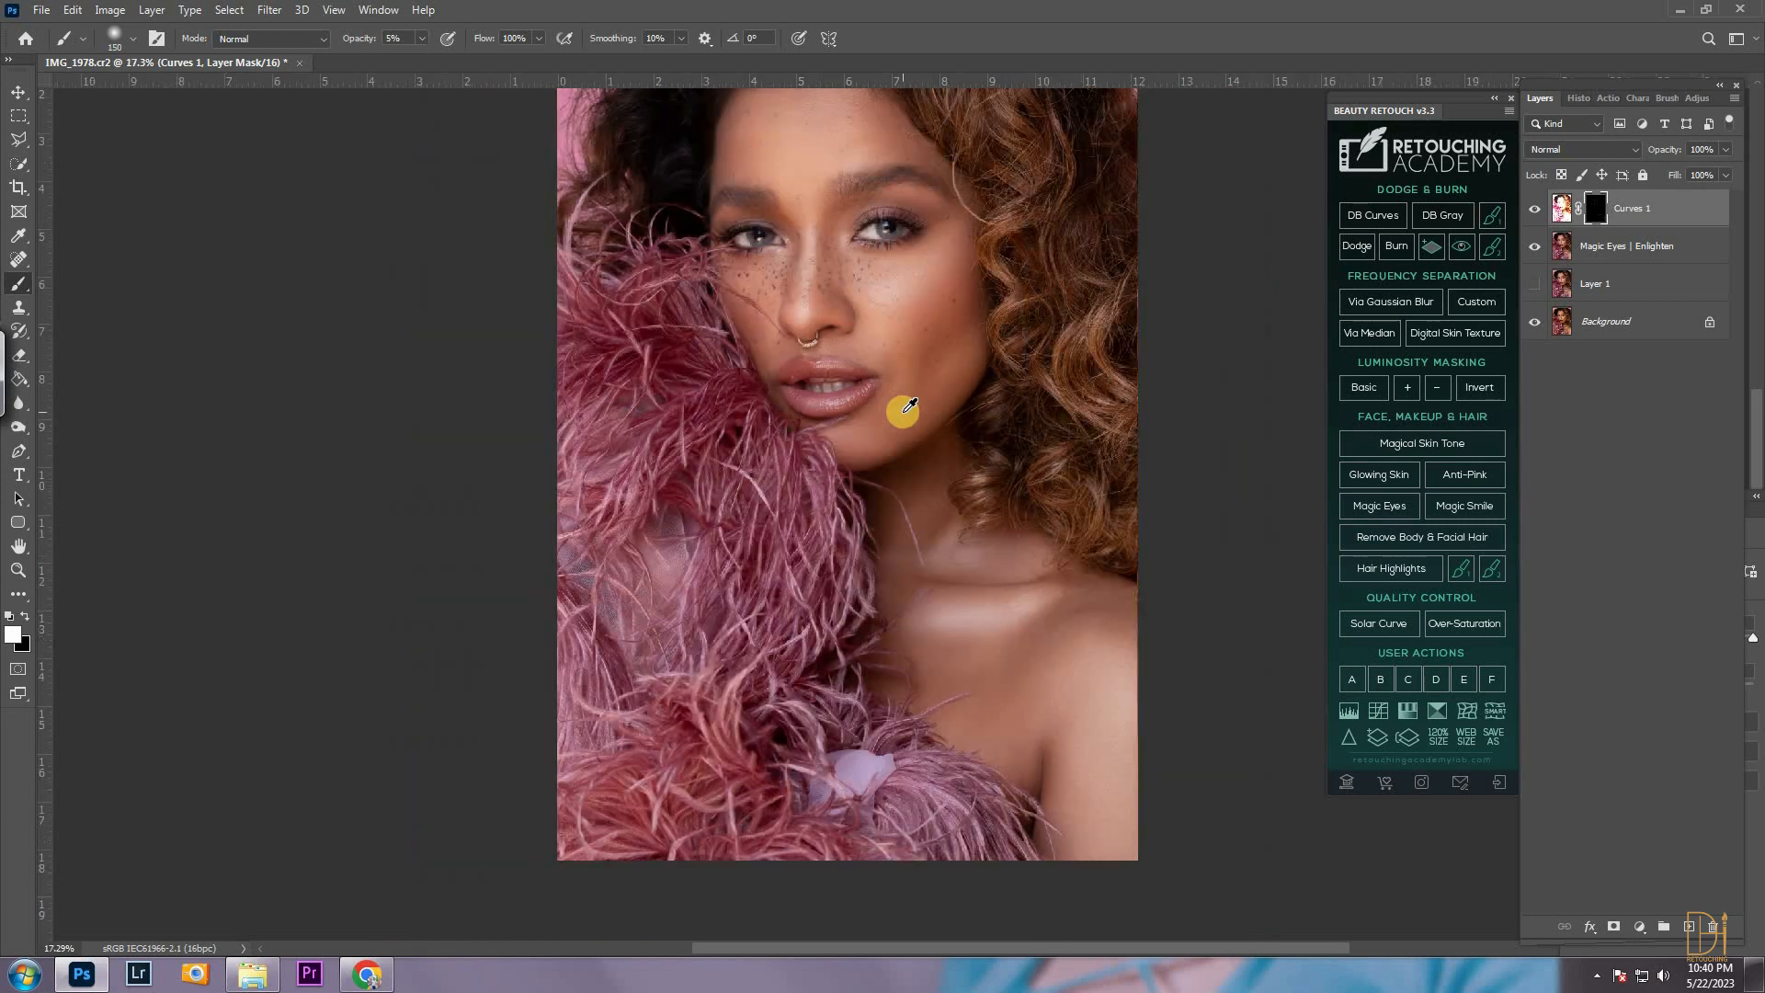
# Merge Curves 1 with the Magic Eyes | Enlighten layer and duplicate the merged layer
pyautogui.scroll(3, 924, 354)
pyautogui.keyDown('ctrl'); pyautogui.click(1619, 237); pyautogui.keyUp('ctrl')
pyautogui.hotkey('ctrl', 'e')
pyautogui.hotkey('ctrl', 'j')
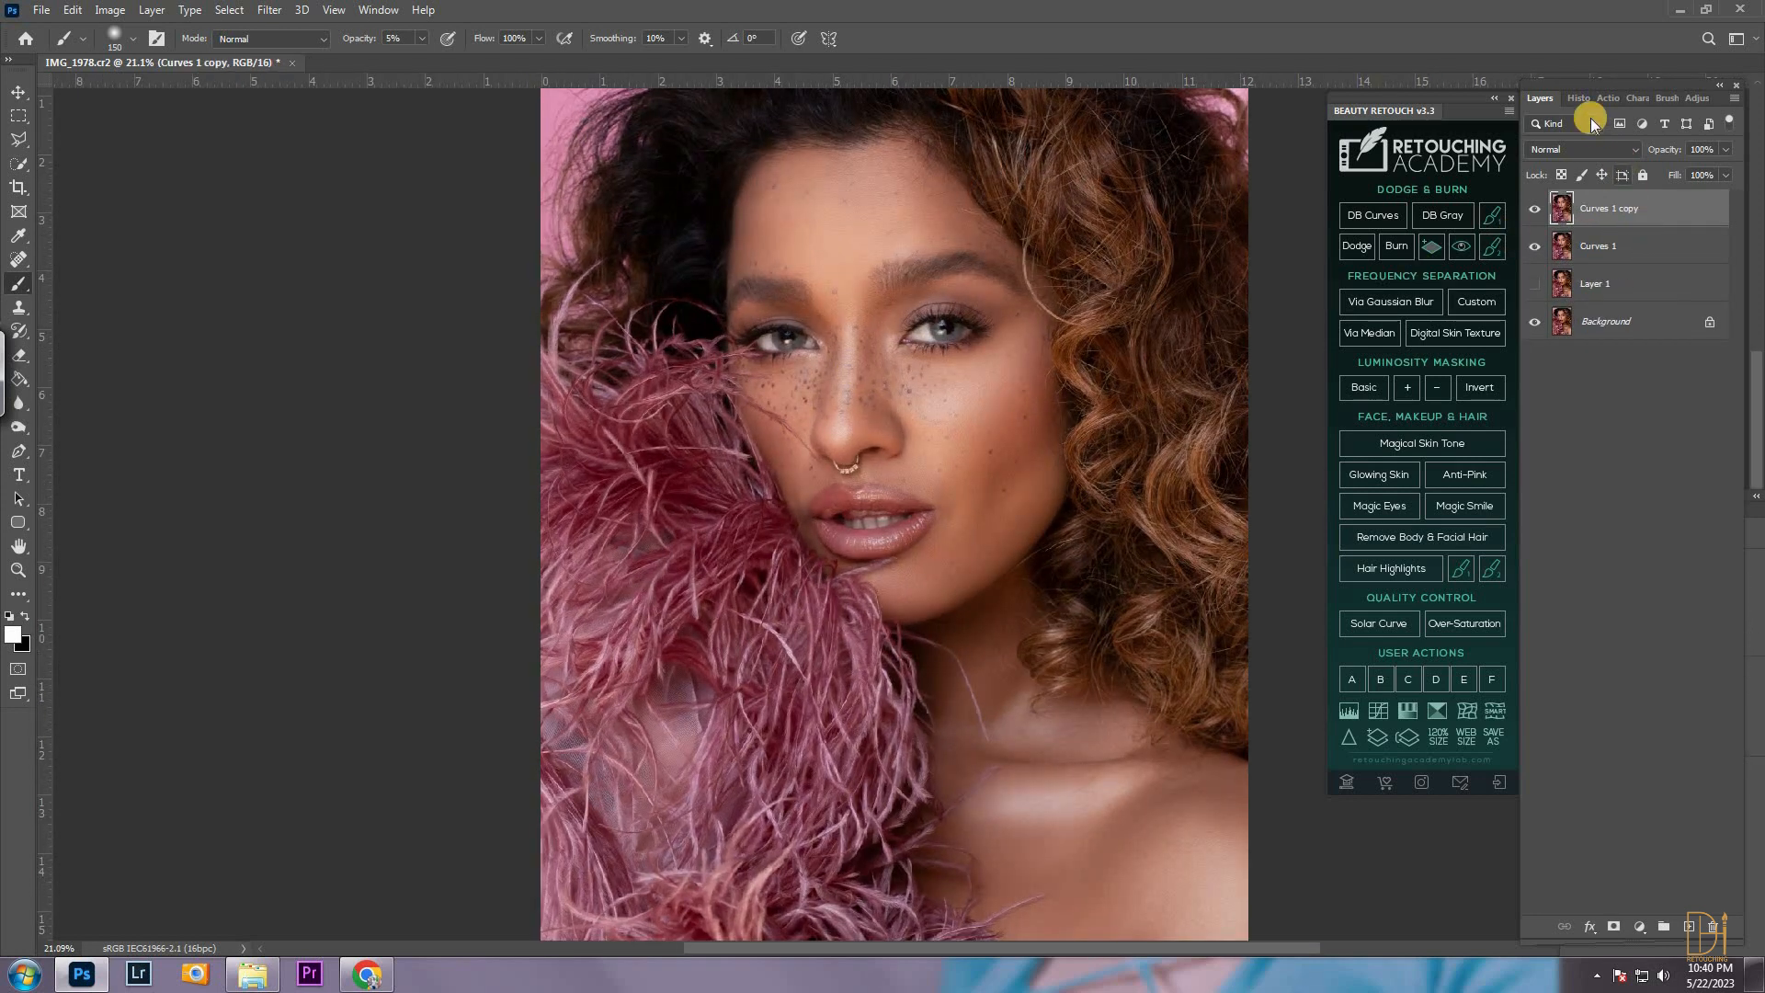
# Add a strongly darkening Curves adjustment above the duplicate, with input 186 lowered to output 69
pyautogui.click(1690, 98)
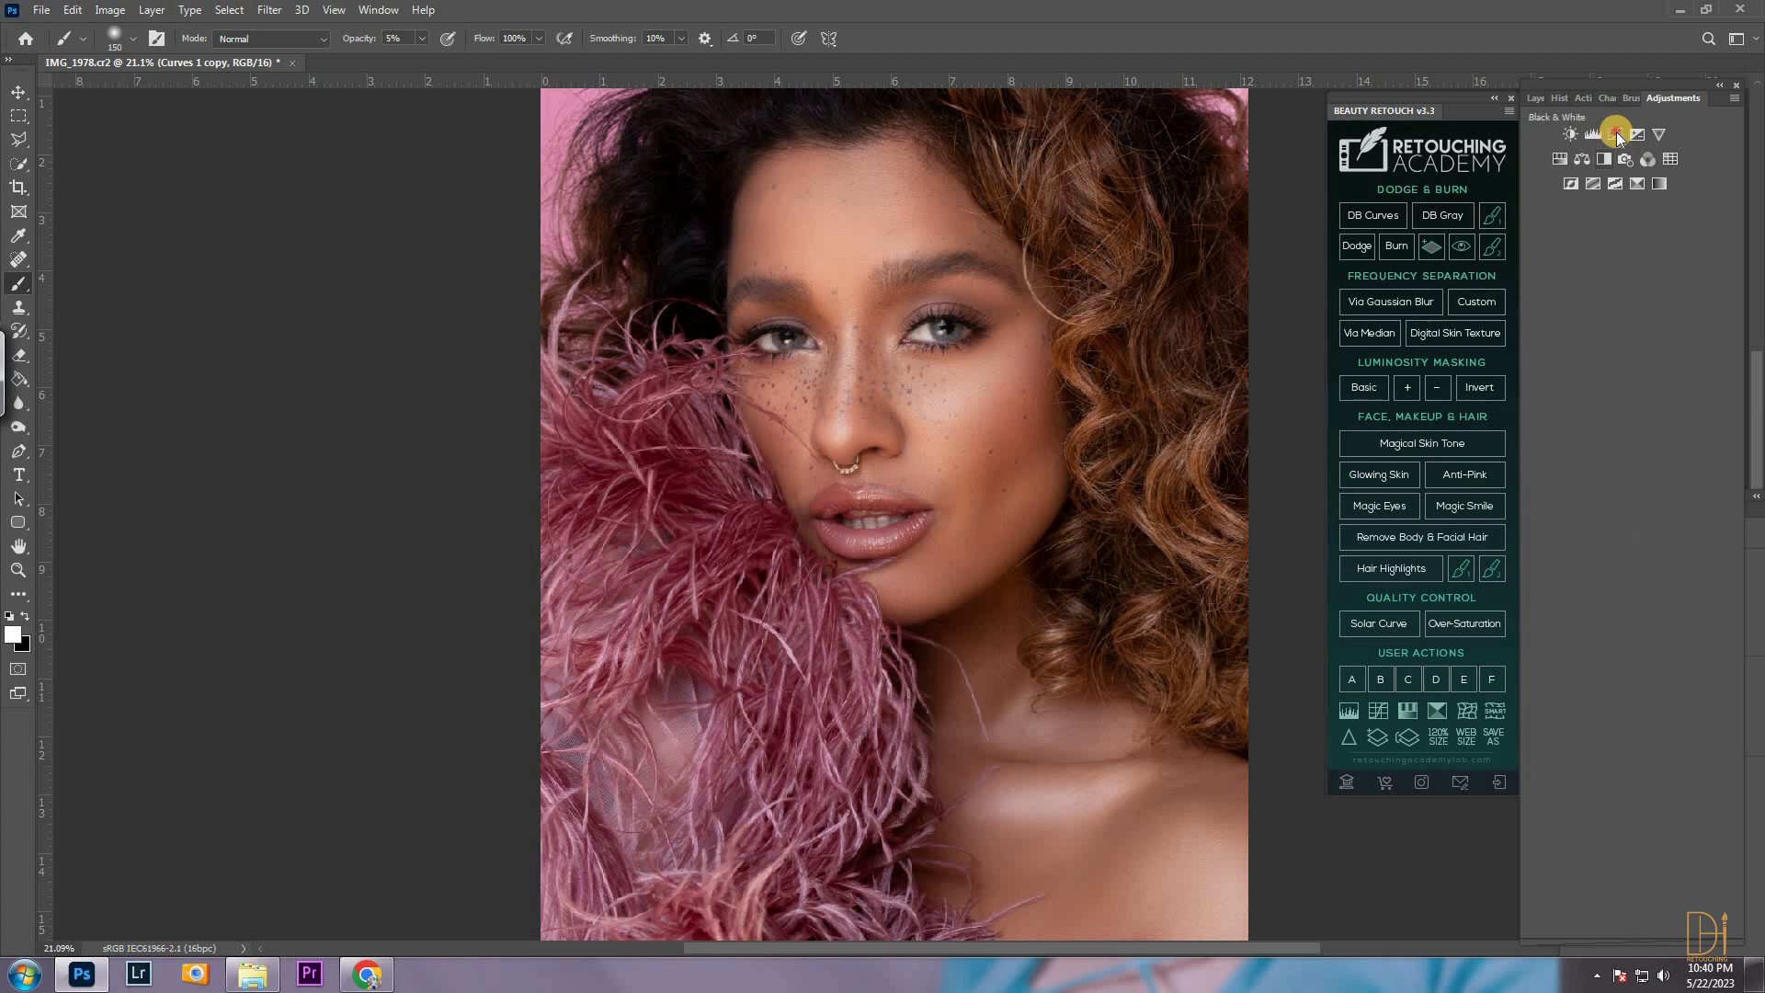
pyautogui.click(1616, 134)
pyautogui.moveTo(1682, 662); pyautogui.dragTo(1717, 711)
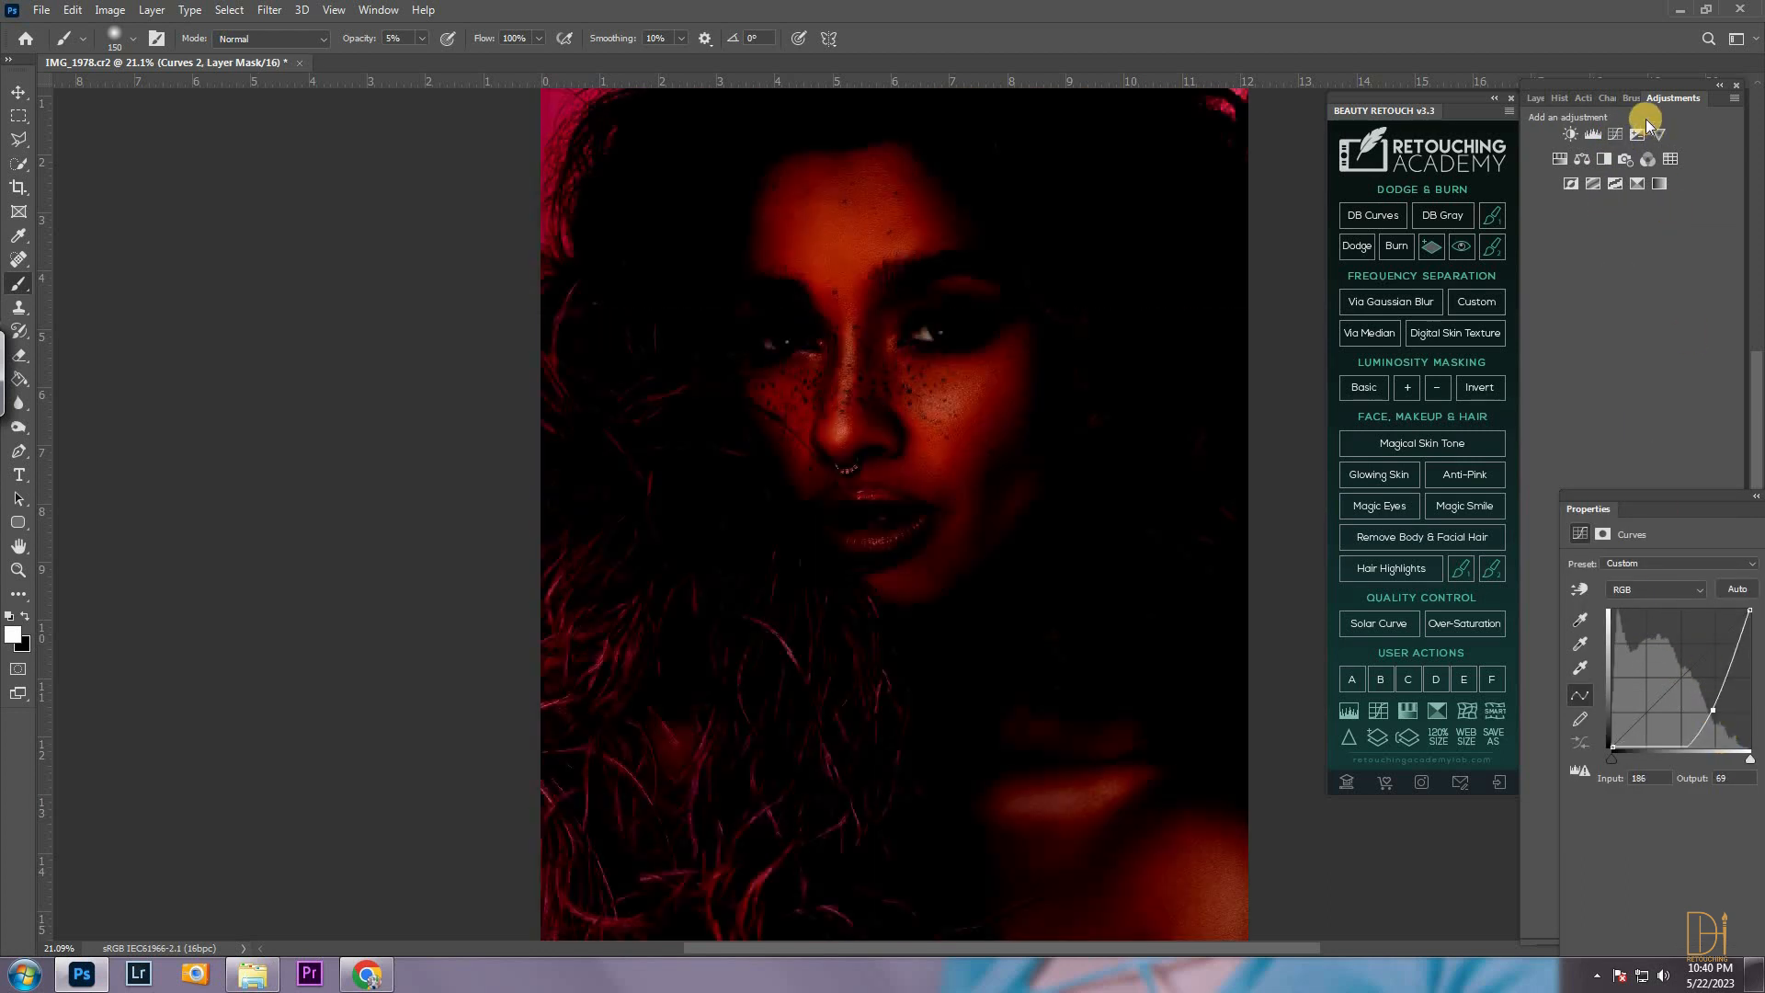
# Merge the darkening Curves adjustment with Curves 1 copy and hide the result behind a black mask
pyautogui.click(1539, 98)
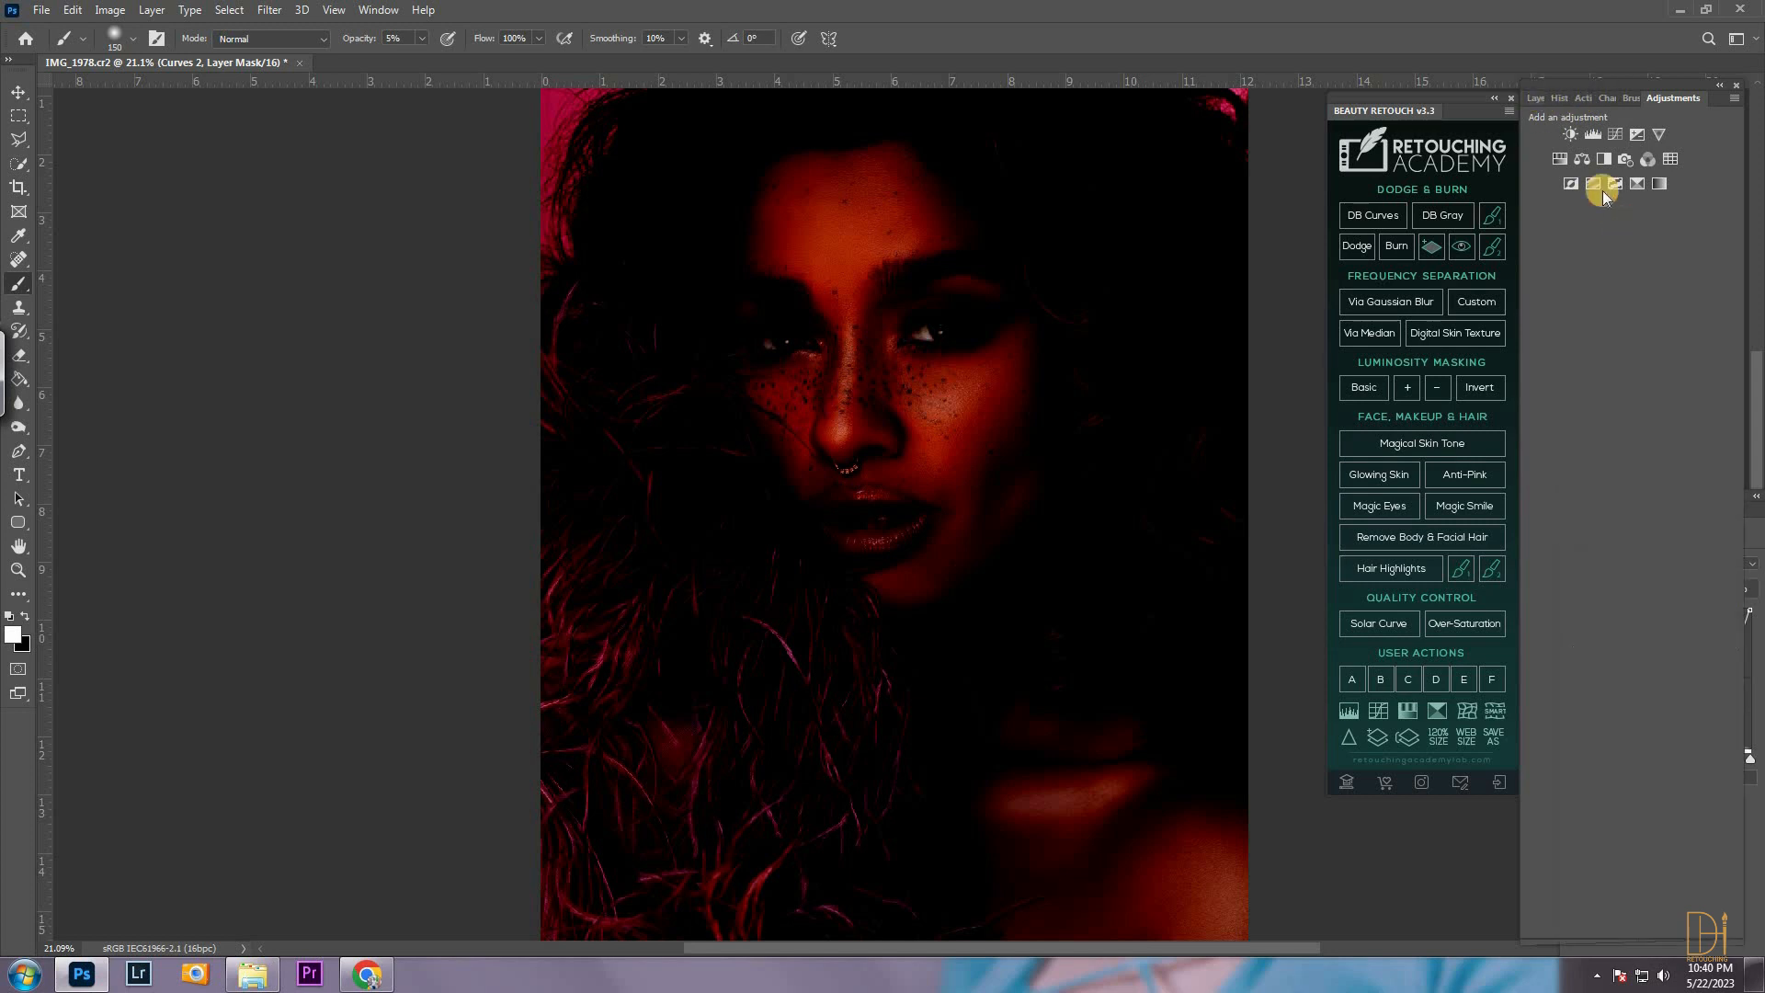
pyautogui.click(1535, 97)
pyautogui.click(1618, 246)
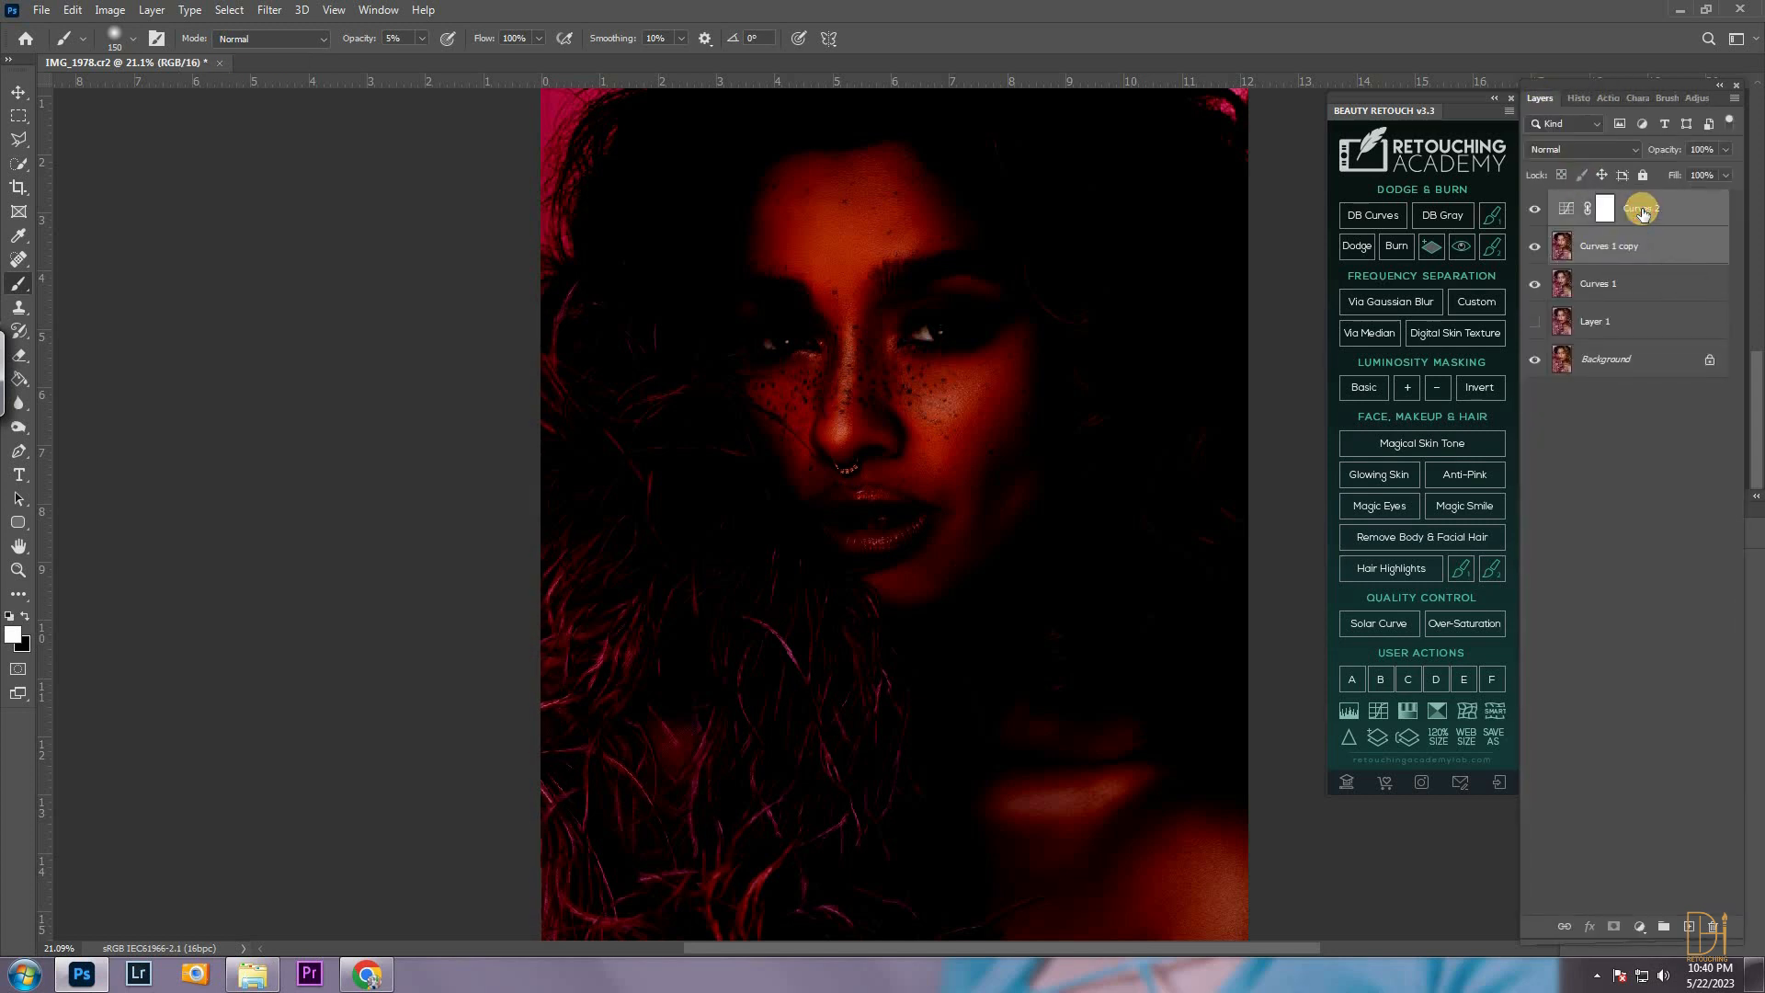
pyautogui.hotkey('ctrl', 'e')
pyautogui.keyDown('alt'); pyautogui.click(1613, 927); pyautogui.keyUp('alt')
# Contour both cheeks on the Curves 2 mask with a white brush at 5% opacity, using sizes 150 and 300
pyautogui.scroll(2, 826, 354)
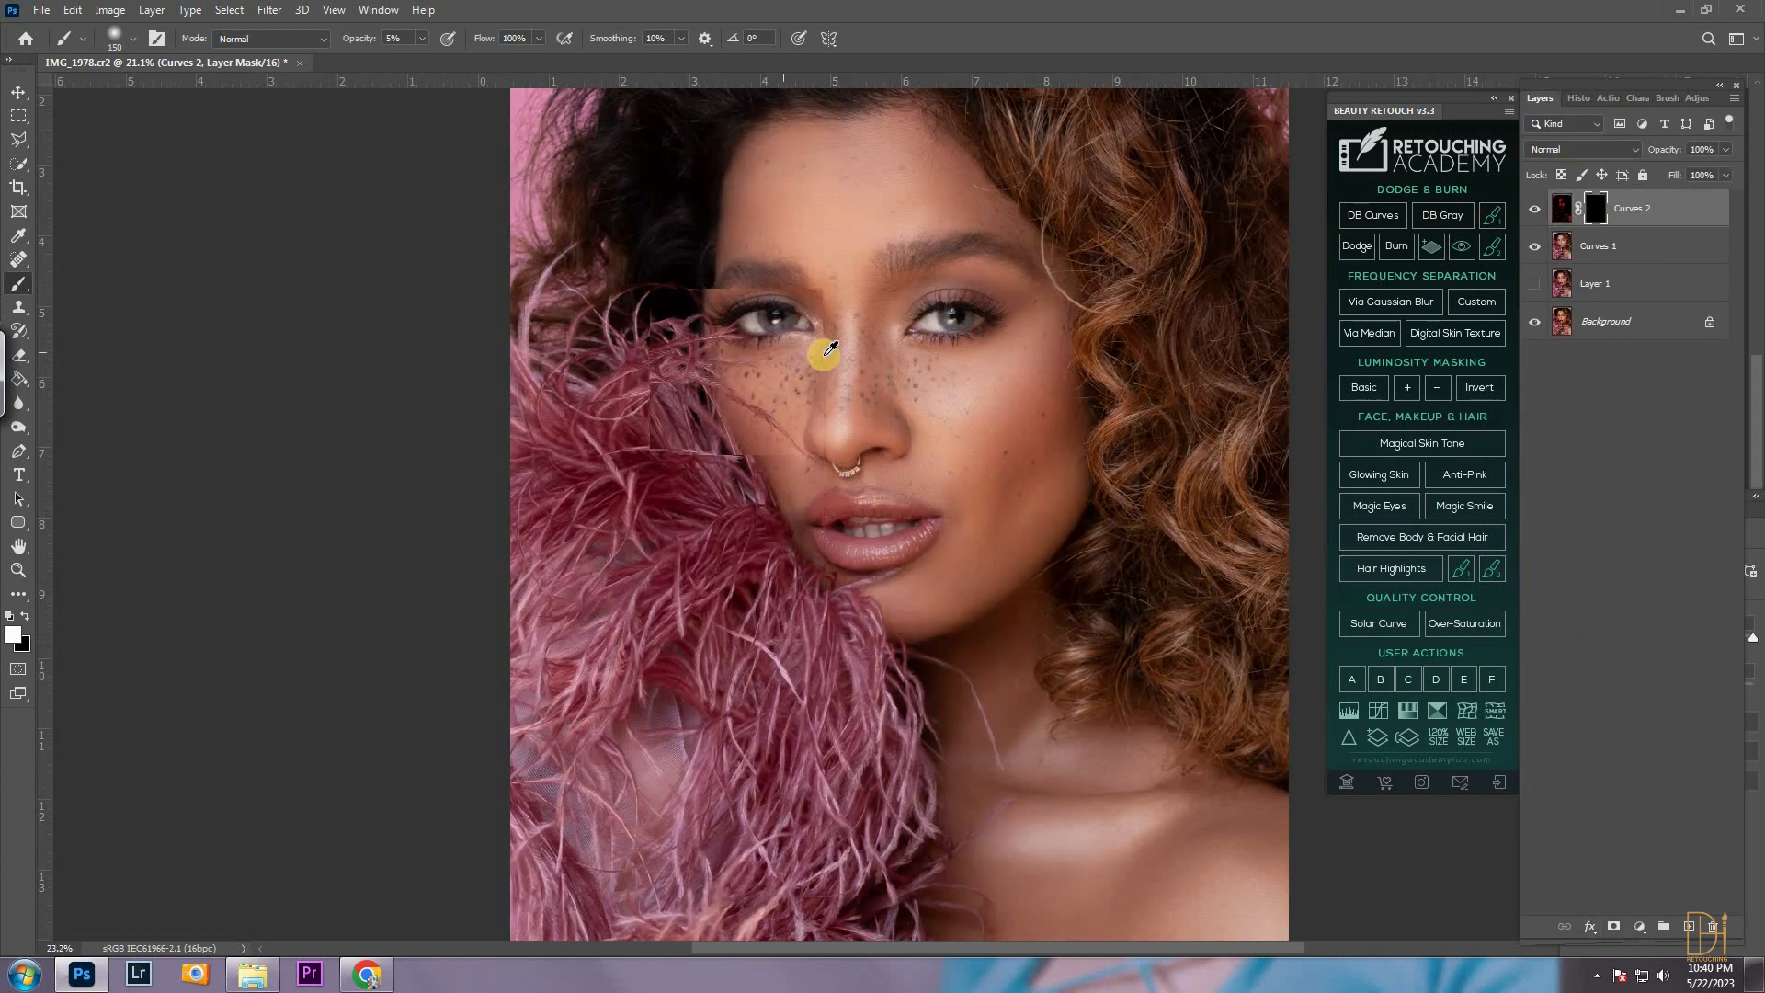
pyautogui.scroll(5, 825, 354)
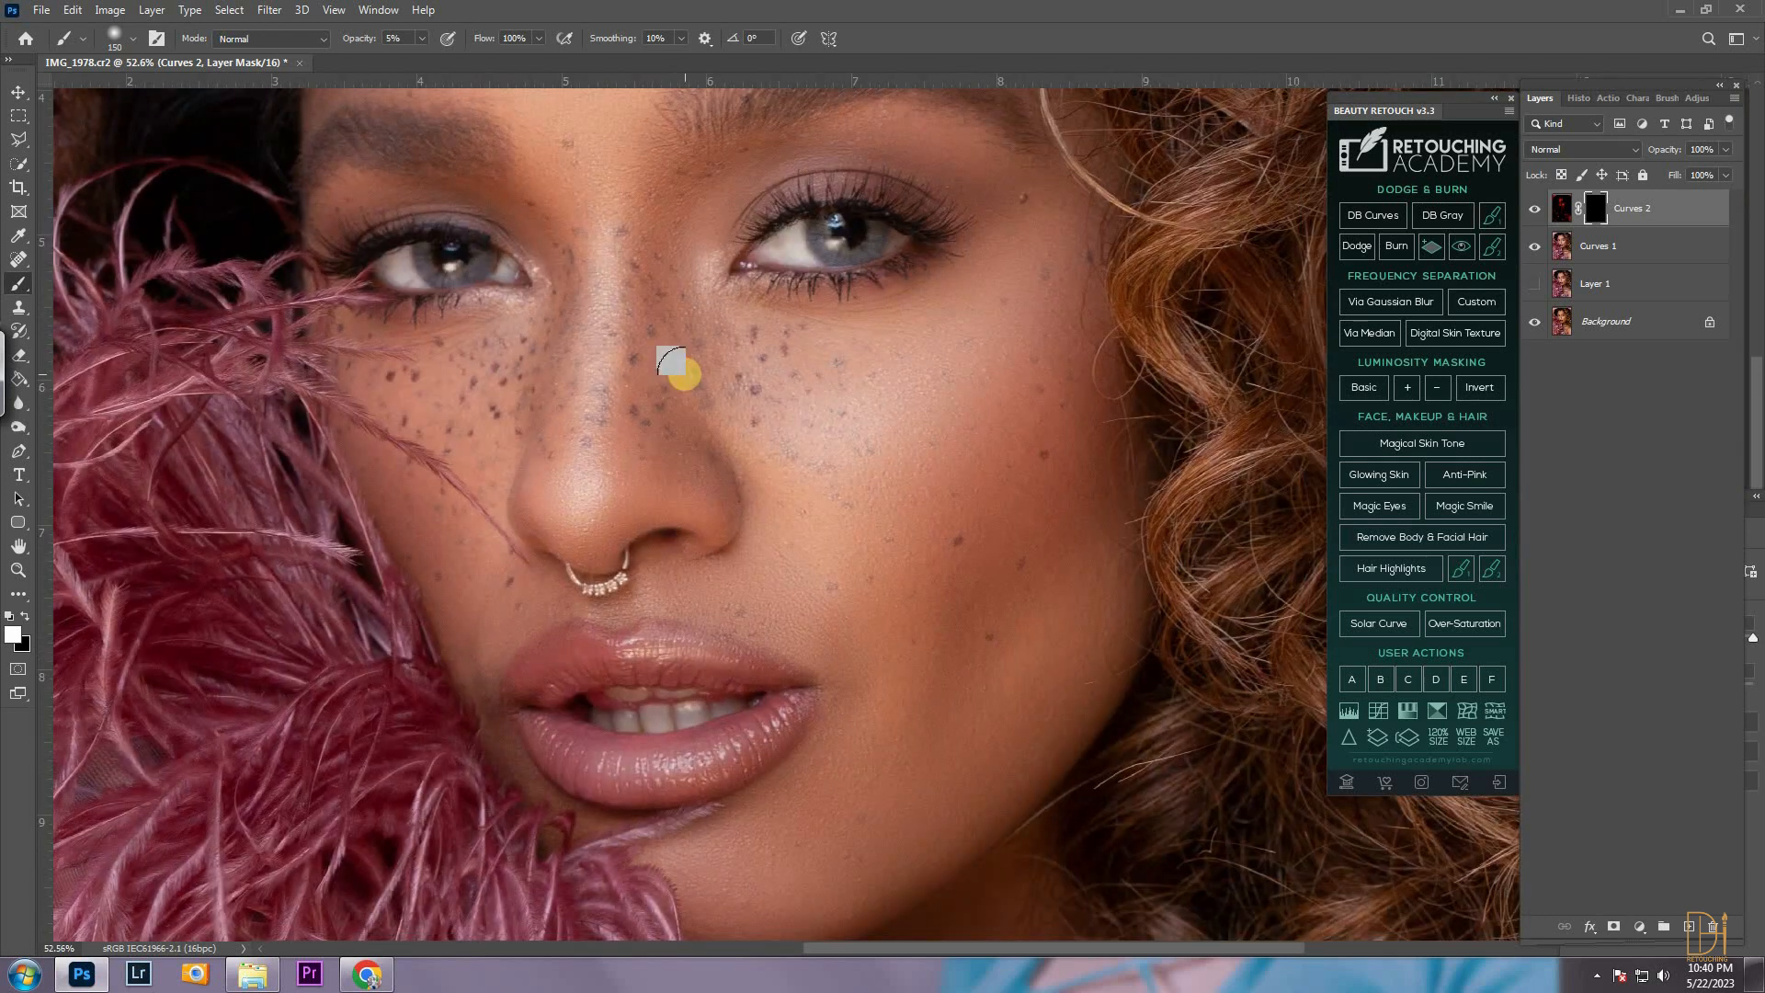
pyautogui.moveTo(385, 469); pyautogui.dragTo(473, 618)
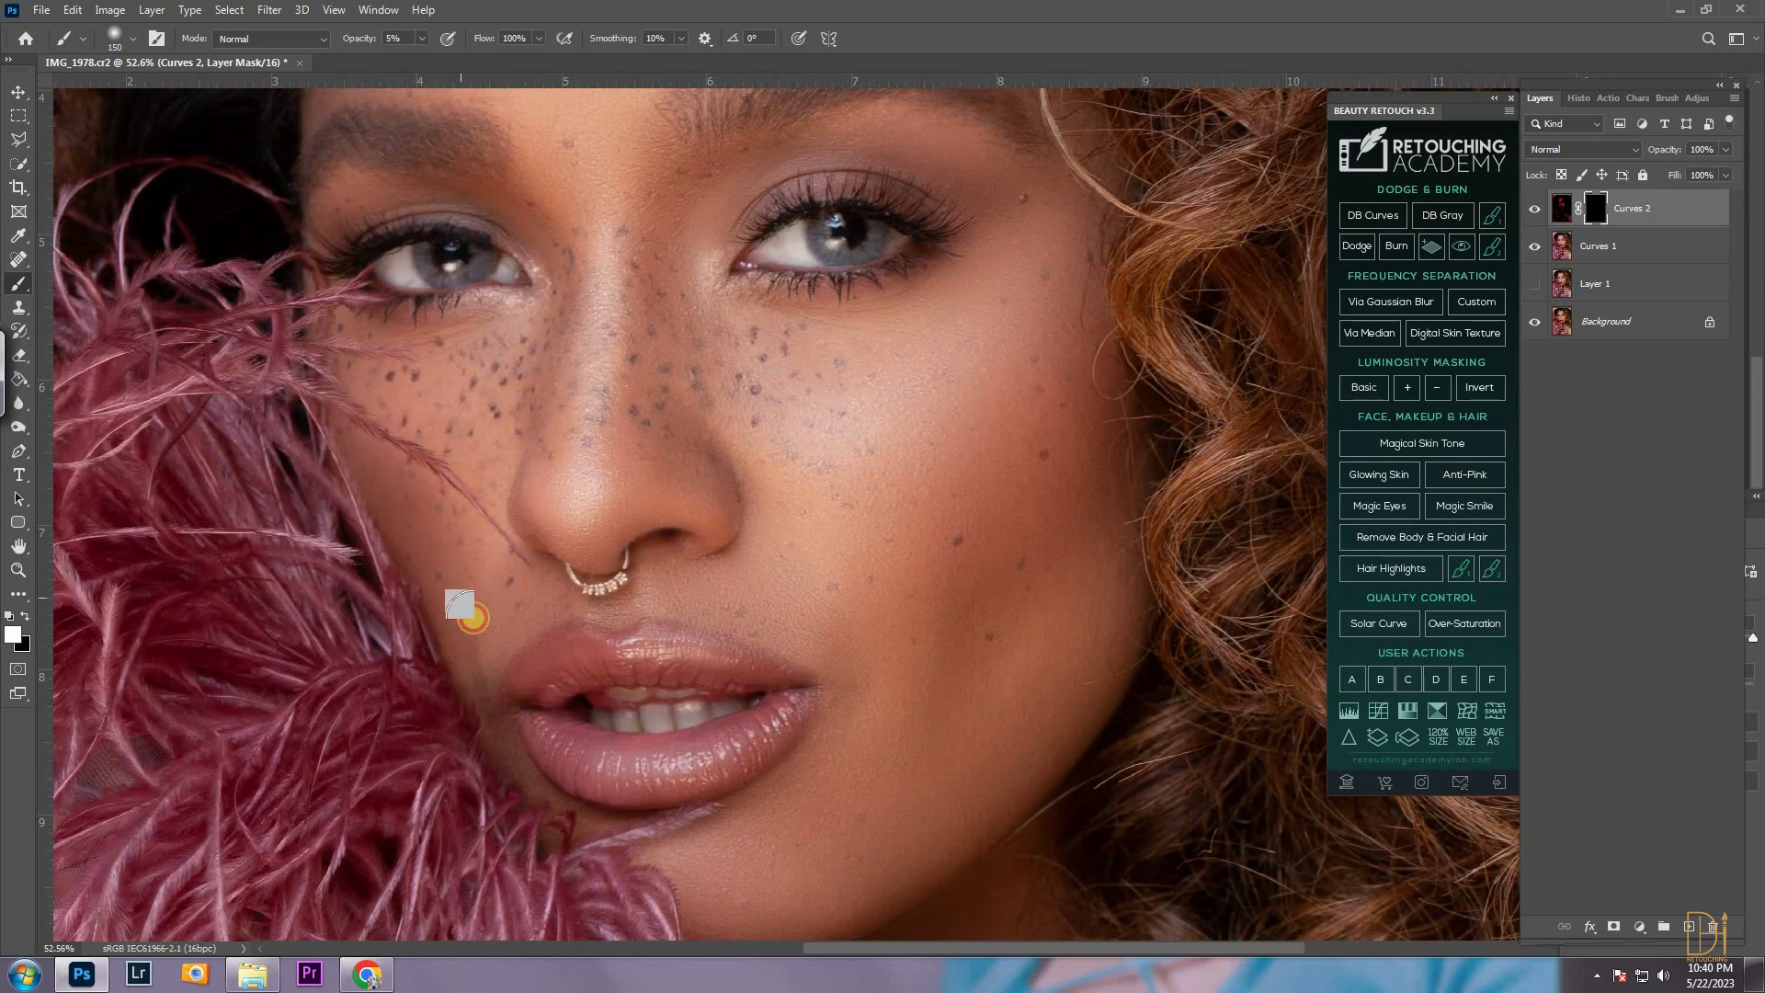
pyautogui.press(']')
pyautogui.press(']')
pyautogui.press(']')
pyautogui.press(']')
pyautogui.moveTo(1020, 507); pyautogui.dragTo(950, 679)
pyautogui.scroll(-3, 907, 697)
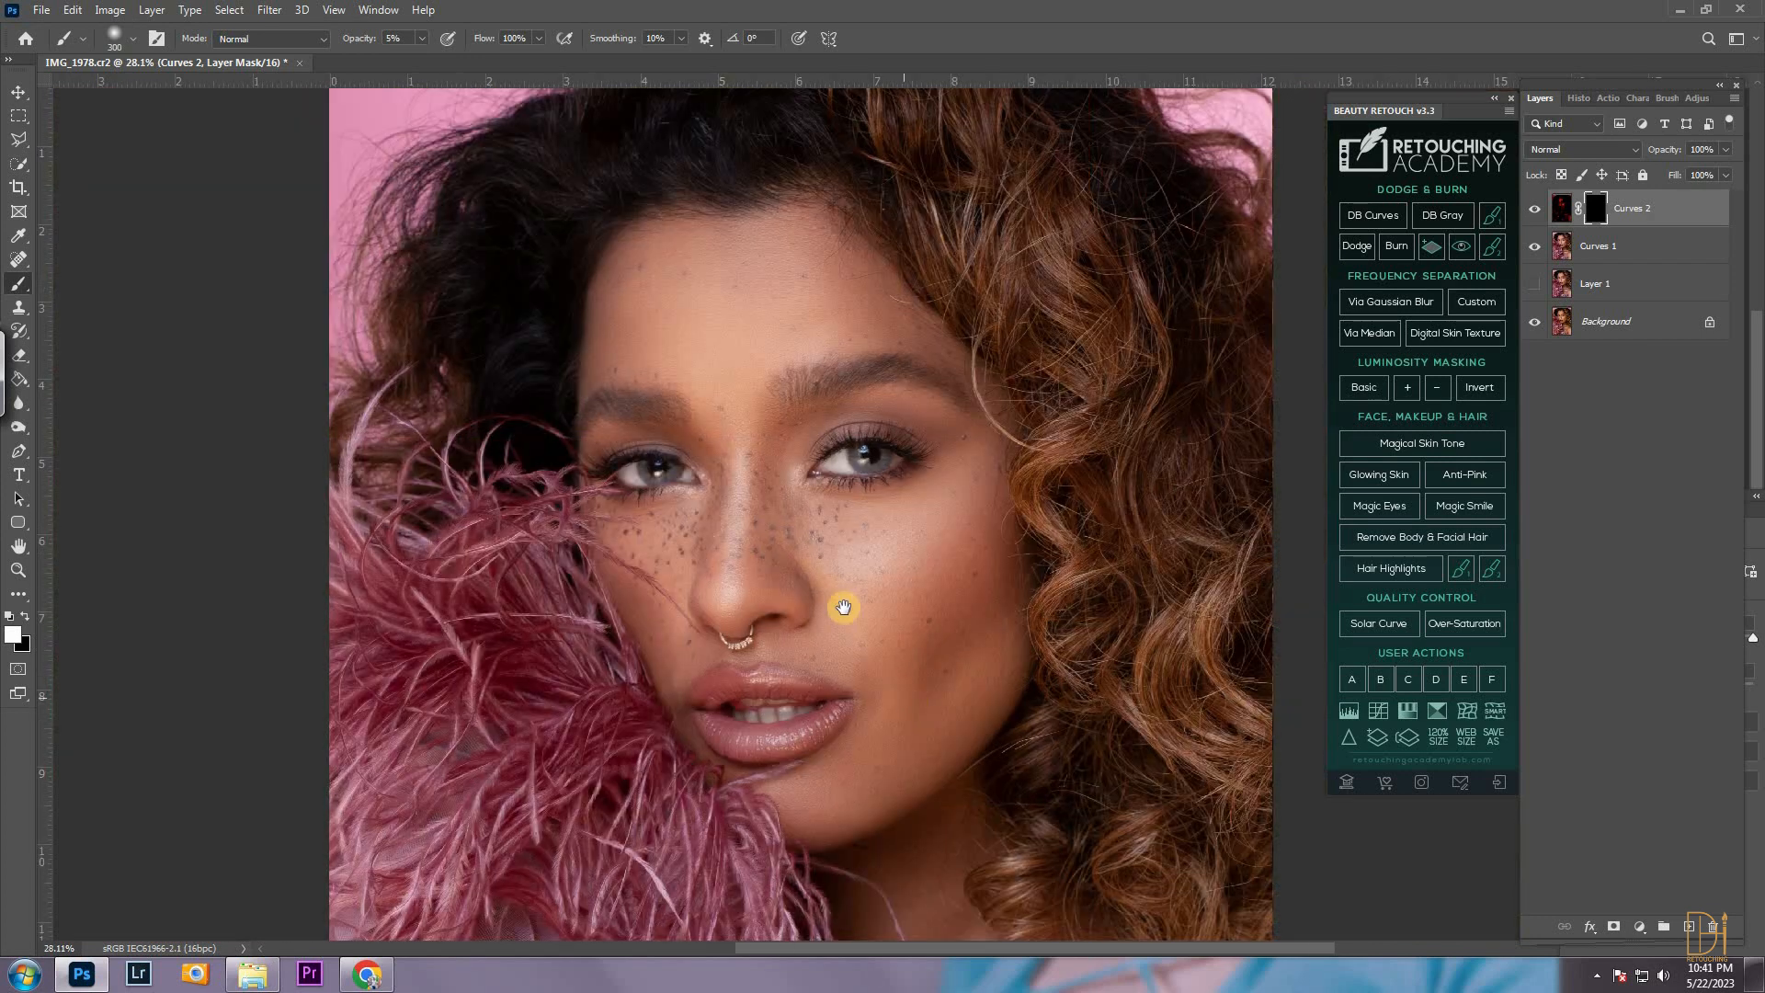
# Reduce the fill of the Curves 2 layer to 47% and merge it with Curves 1
pyautogui.scroll(-2, 887, 644)
pyautogui.click(1725, 175)
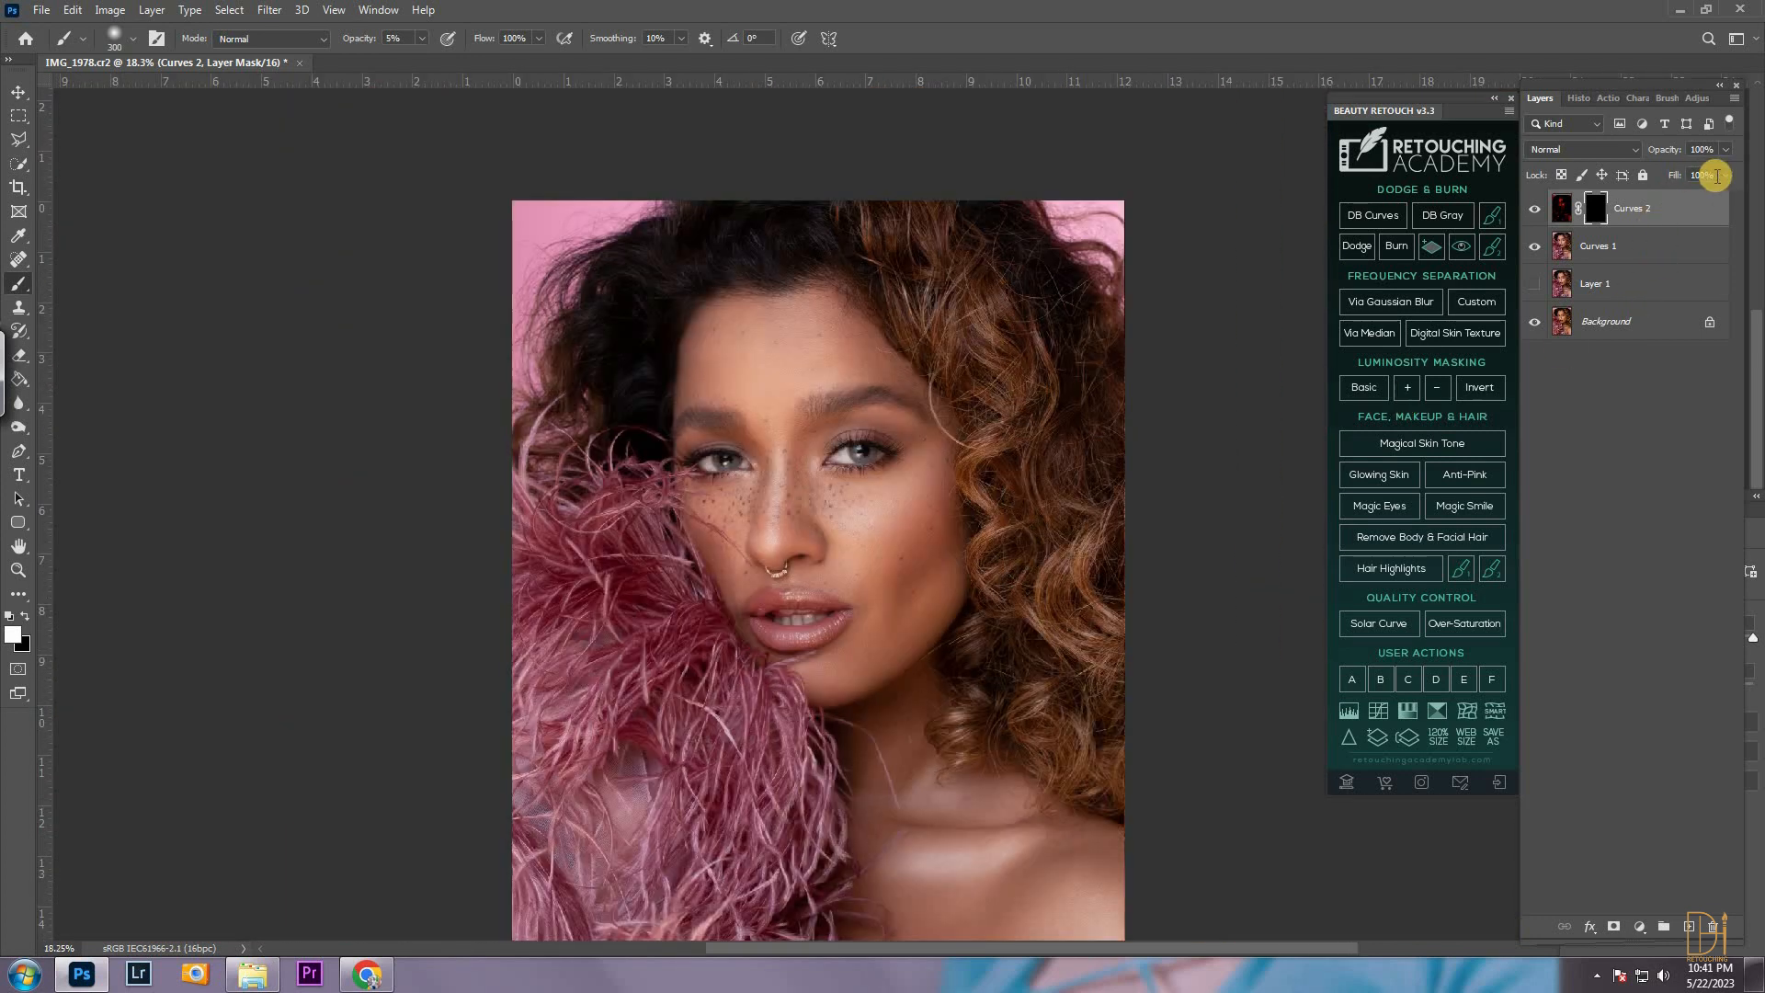
pyautogui.moveTo(1709, 193); pyautogui.dragTo(1692, 197)
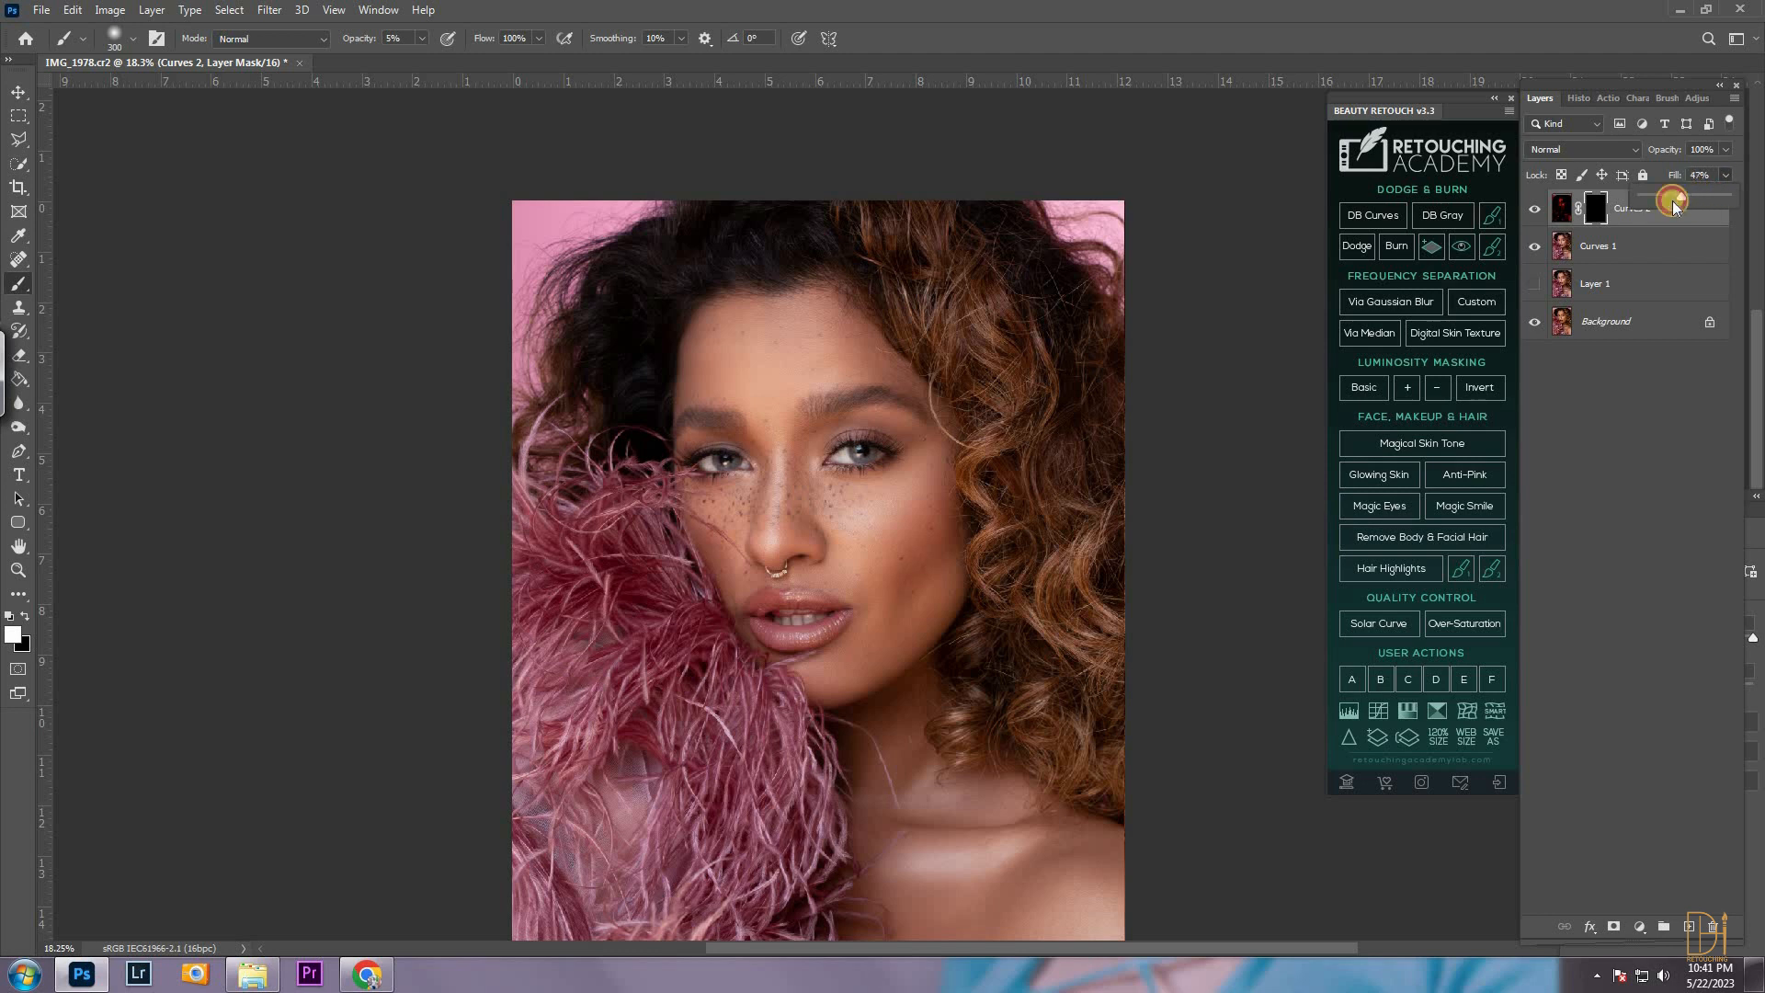
pyautogui.keyDown('shift'); pyautogui.click(1617, 249); pyautogui.keyUp('shift')
pyautogui.hotkey('ctrl', 'e')
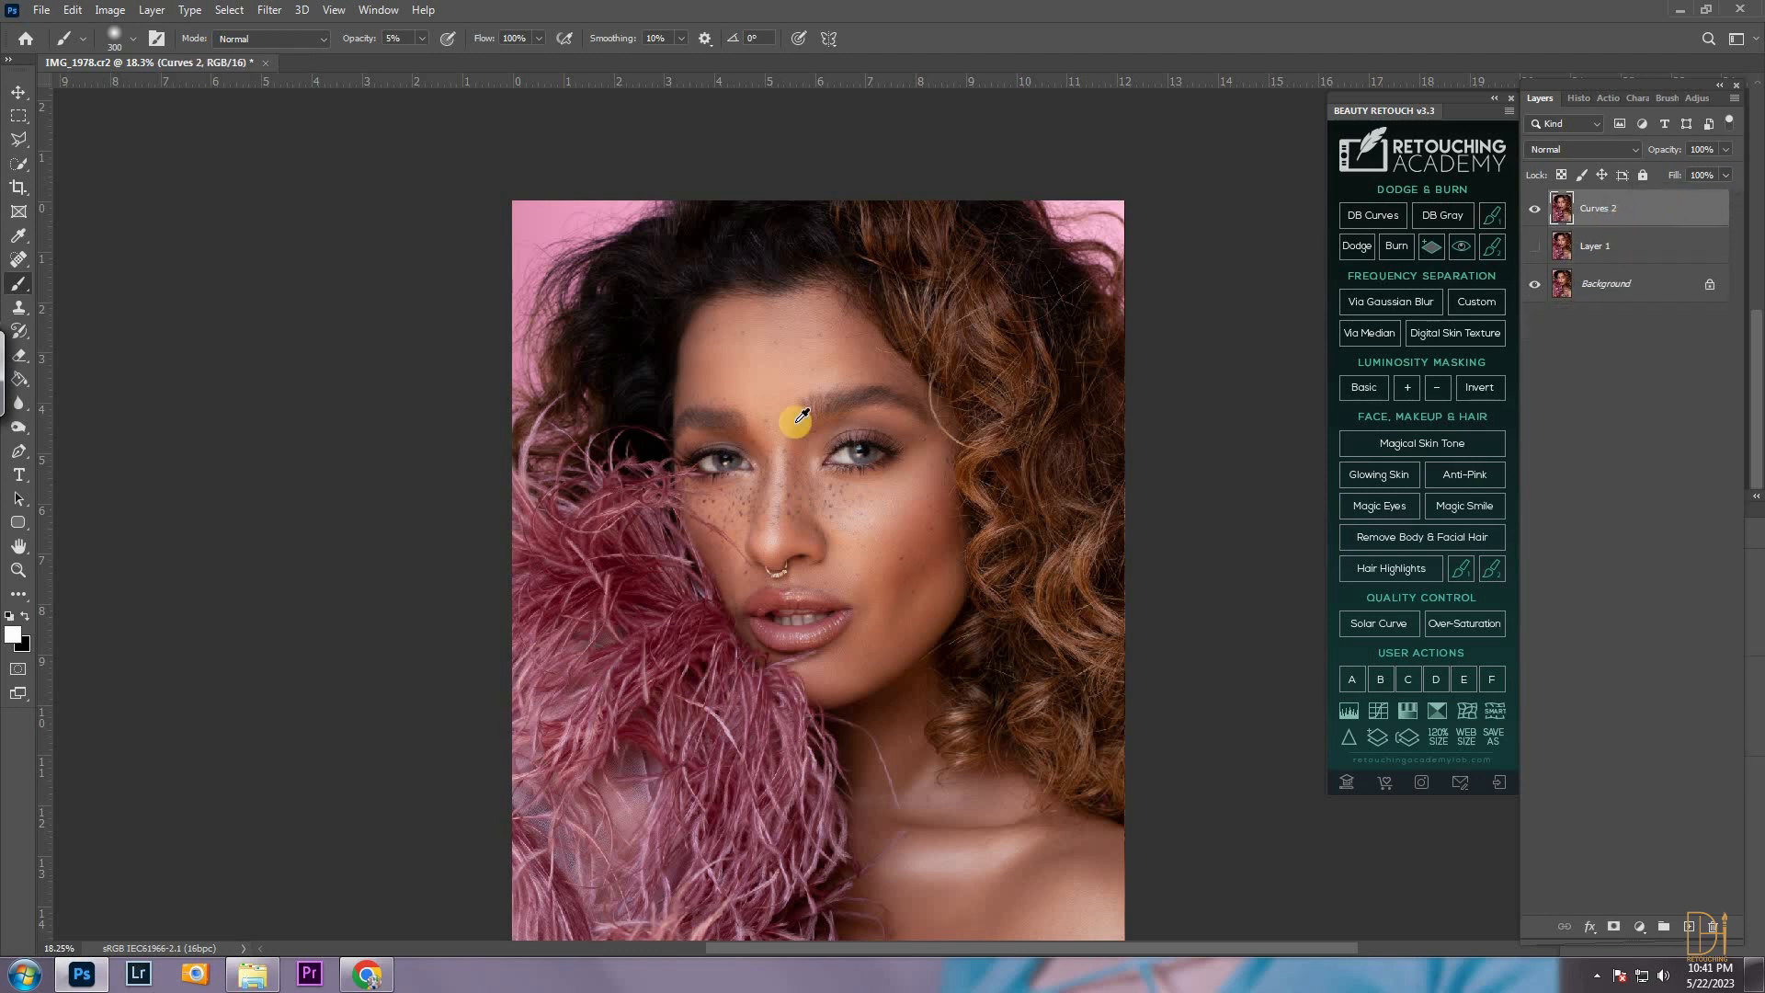
# Duplicate the Curves 2 layer
pyautogui.scroll(-1, 734, 417)
pyautogui.click(20, 94)
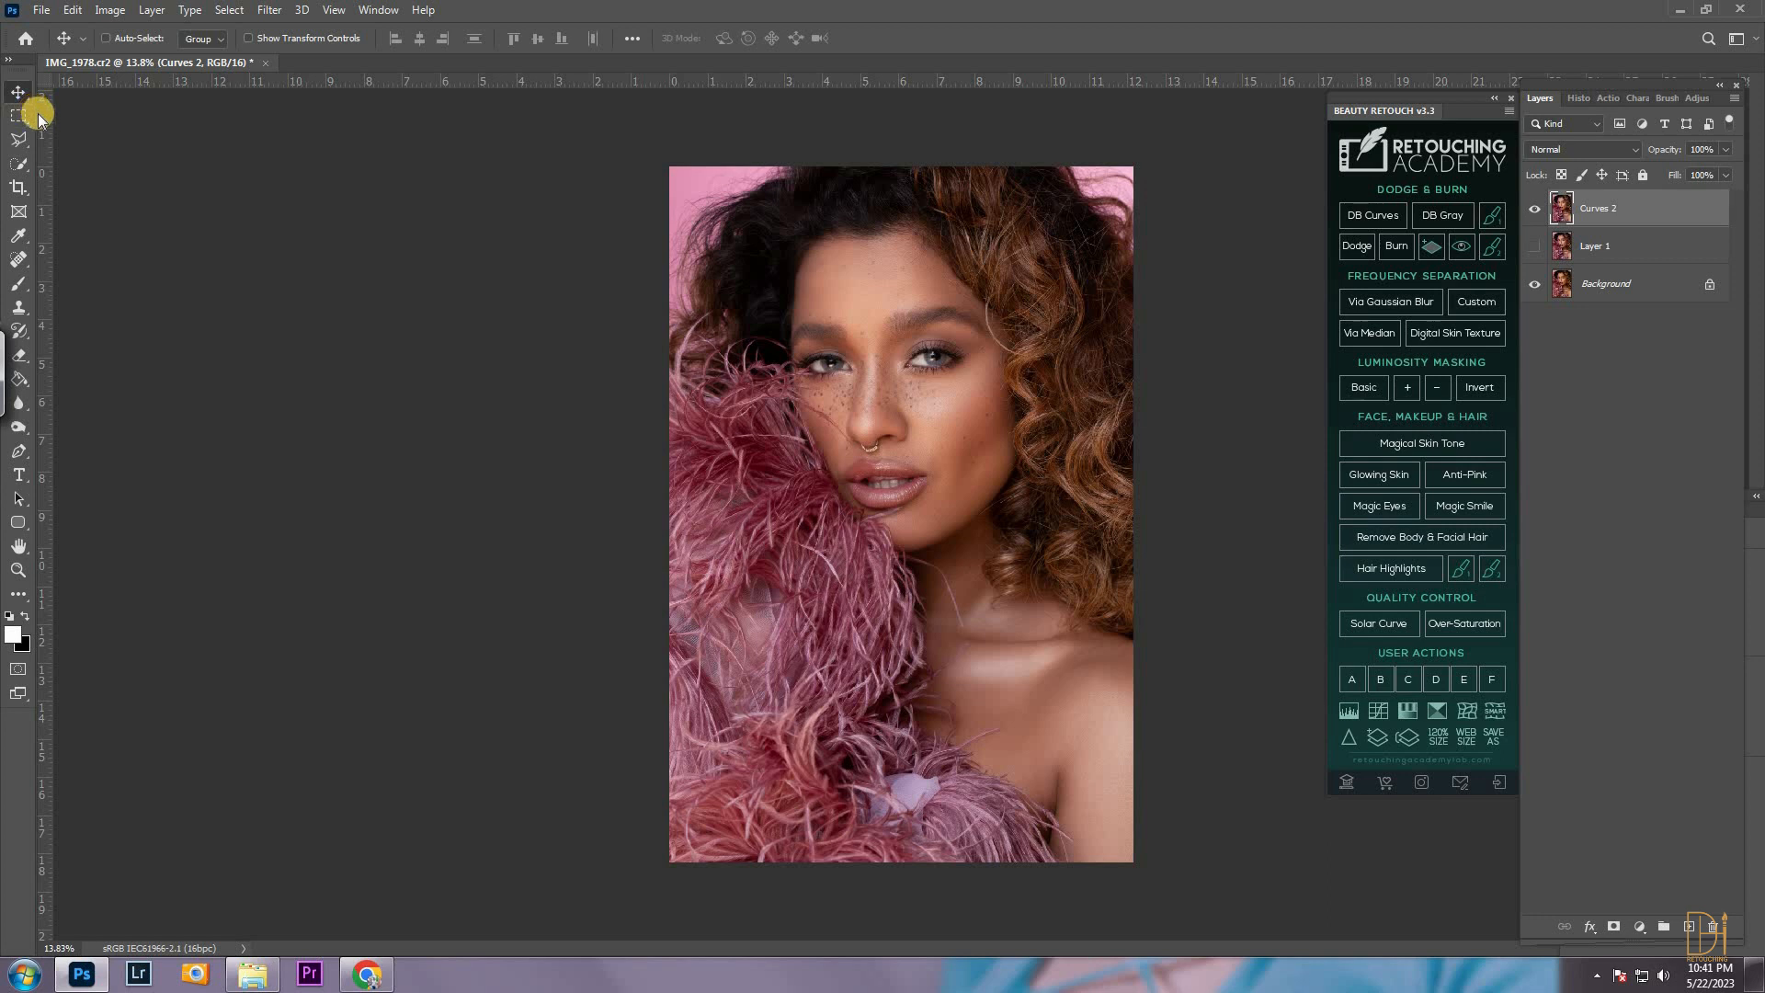
pyautogui.hotkey('ctrl', 'j')
pyautogui.scroll(2, 984, 284)
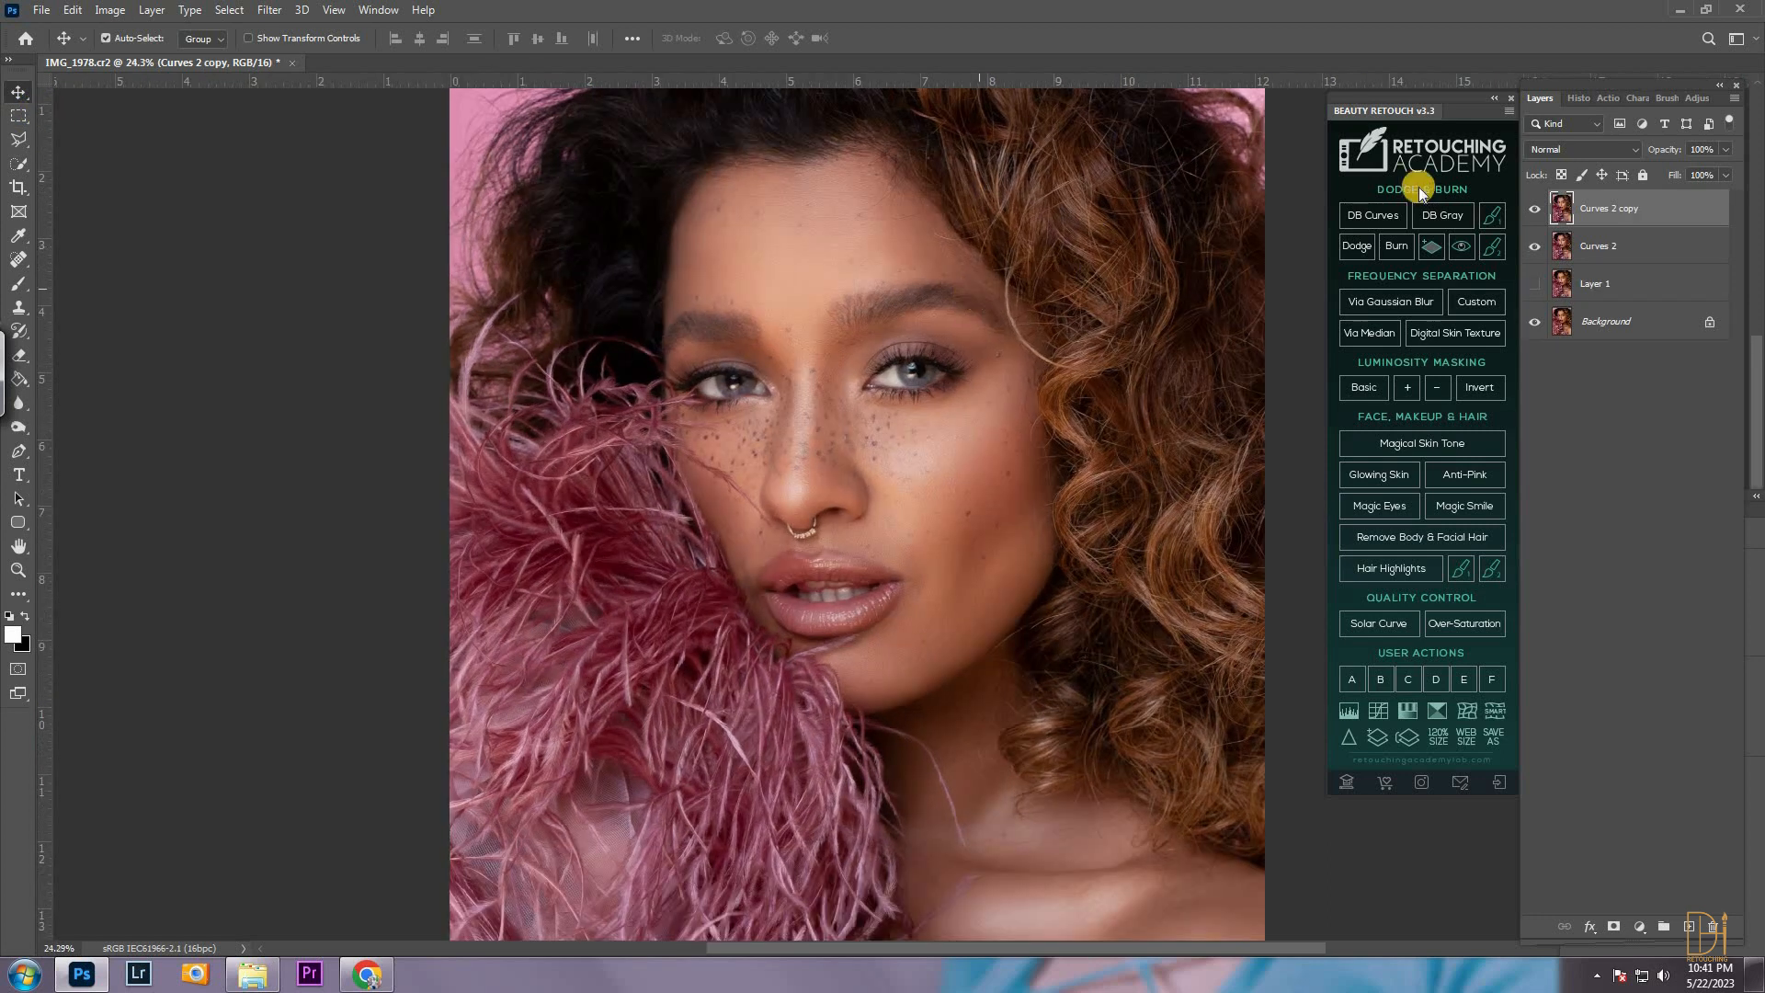
pyautogui.scroll(3, 1017, 339)
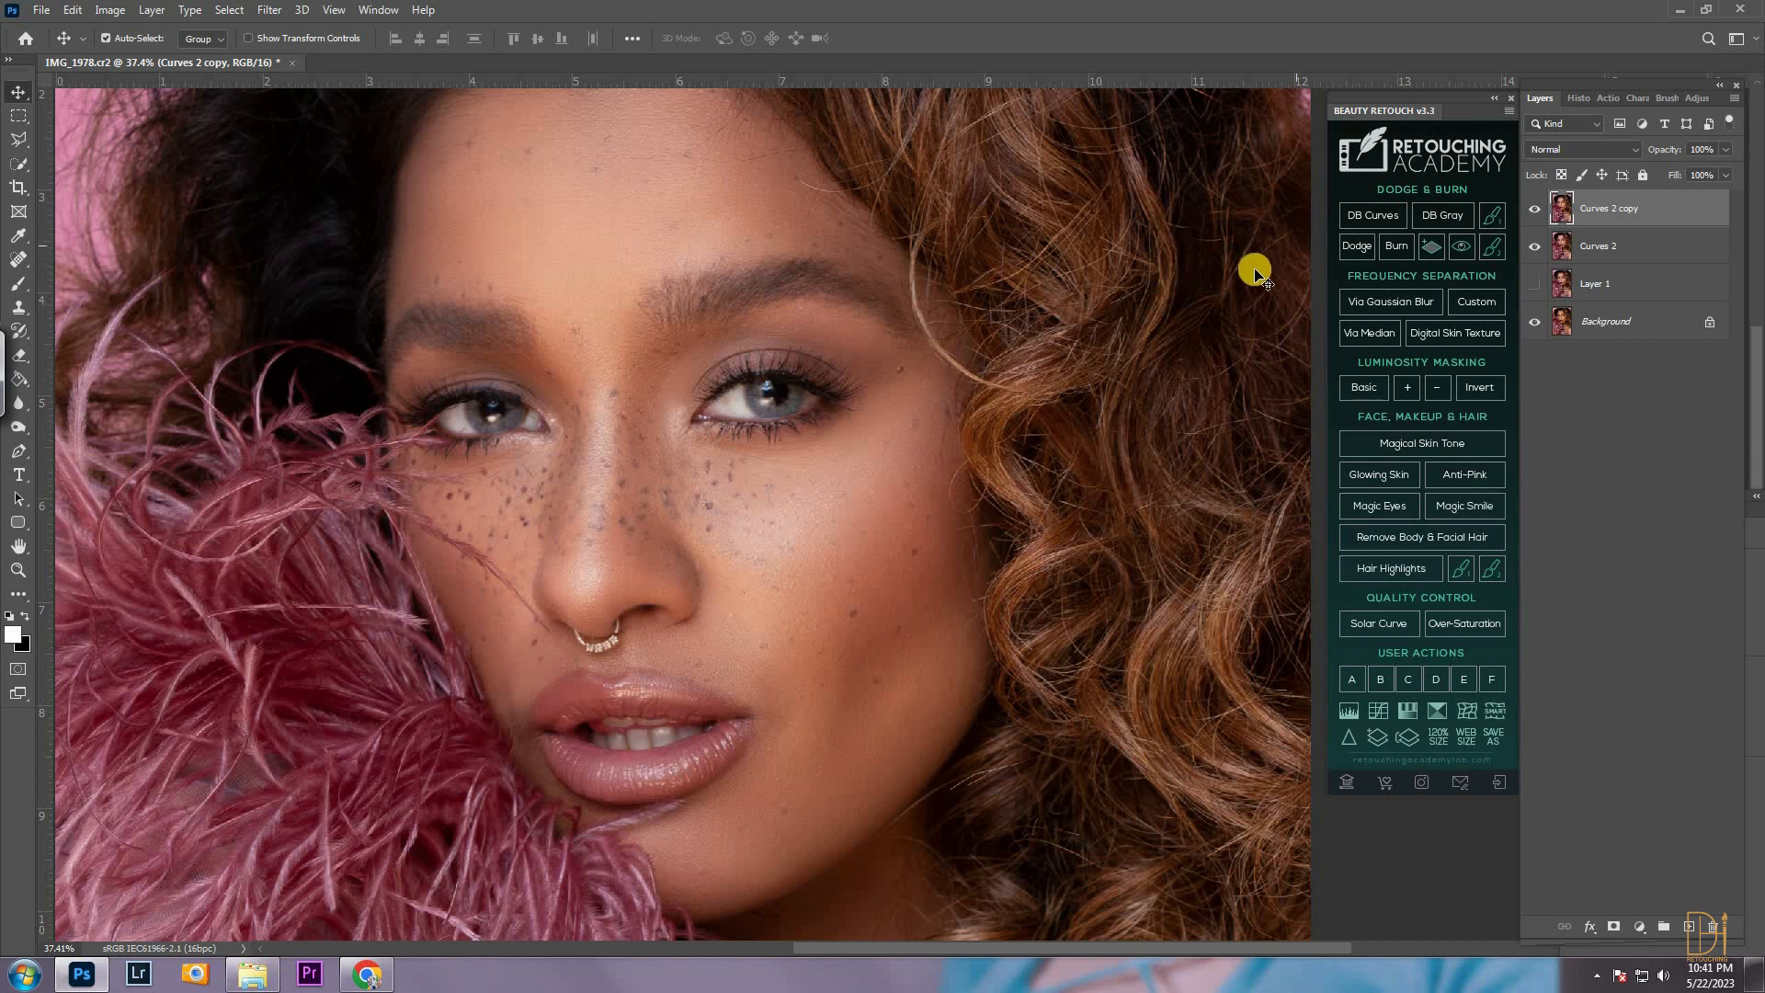
pyautogui.scroll(-1, 966, 306)
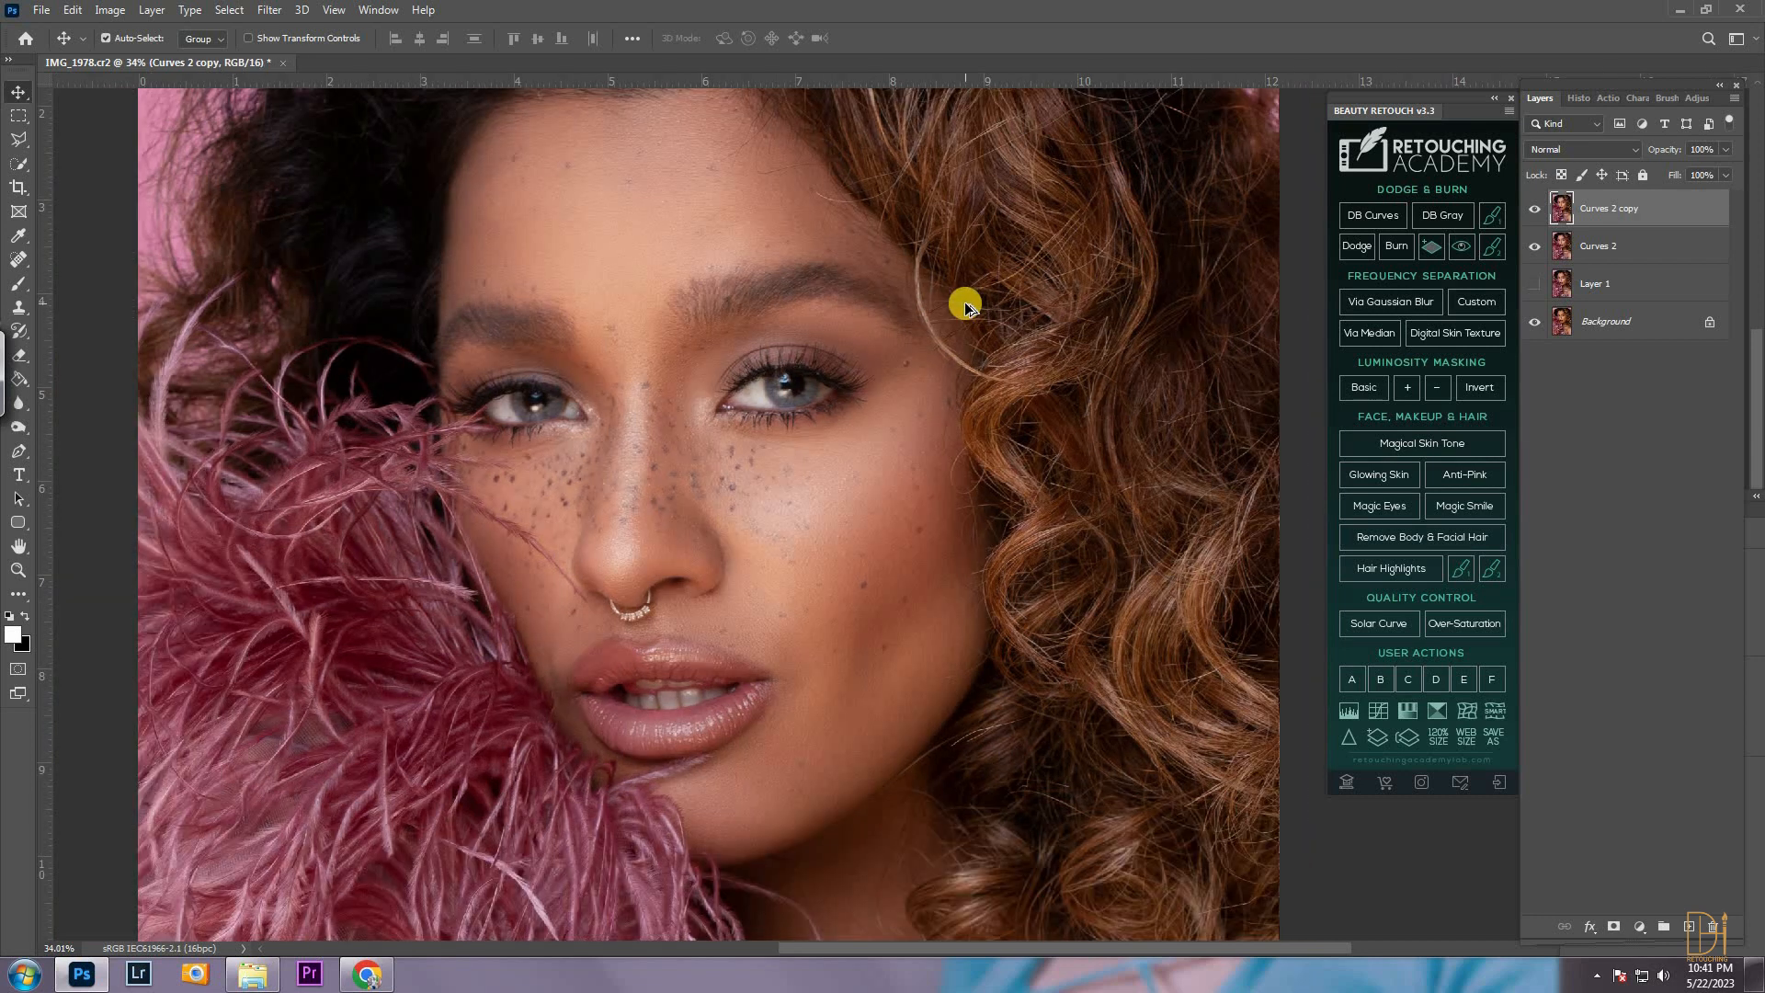
# Clone away the green stain between the lower front teeth with a very small Clone Stamp brush
pyautogui.click(19, 307)
pyautogui.scroll(12, 650, 697)
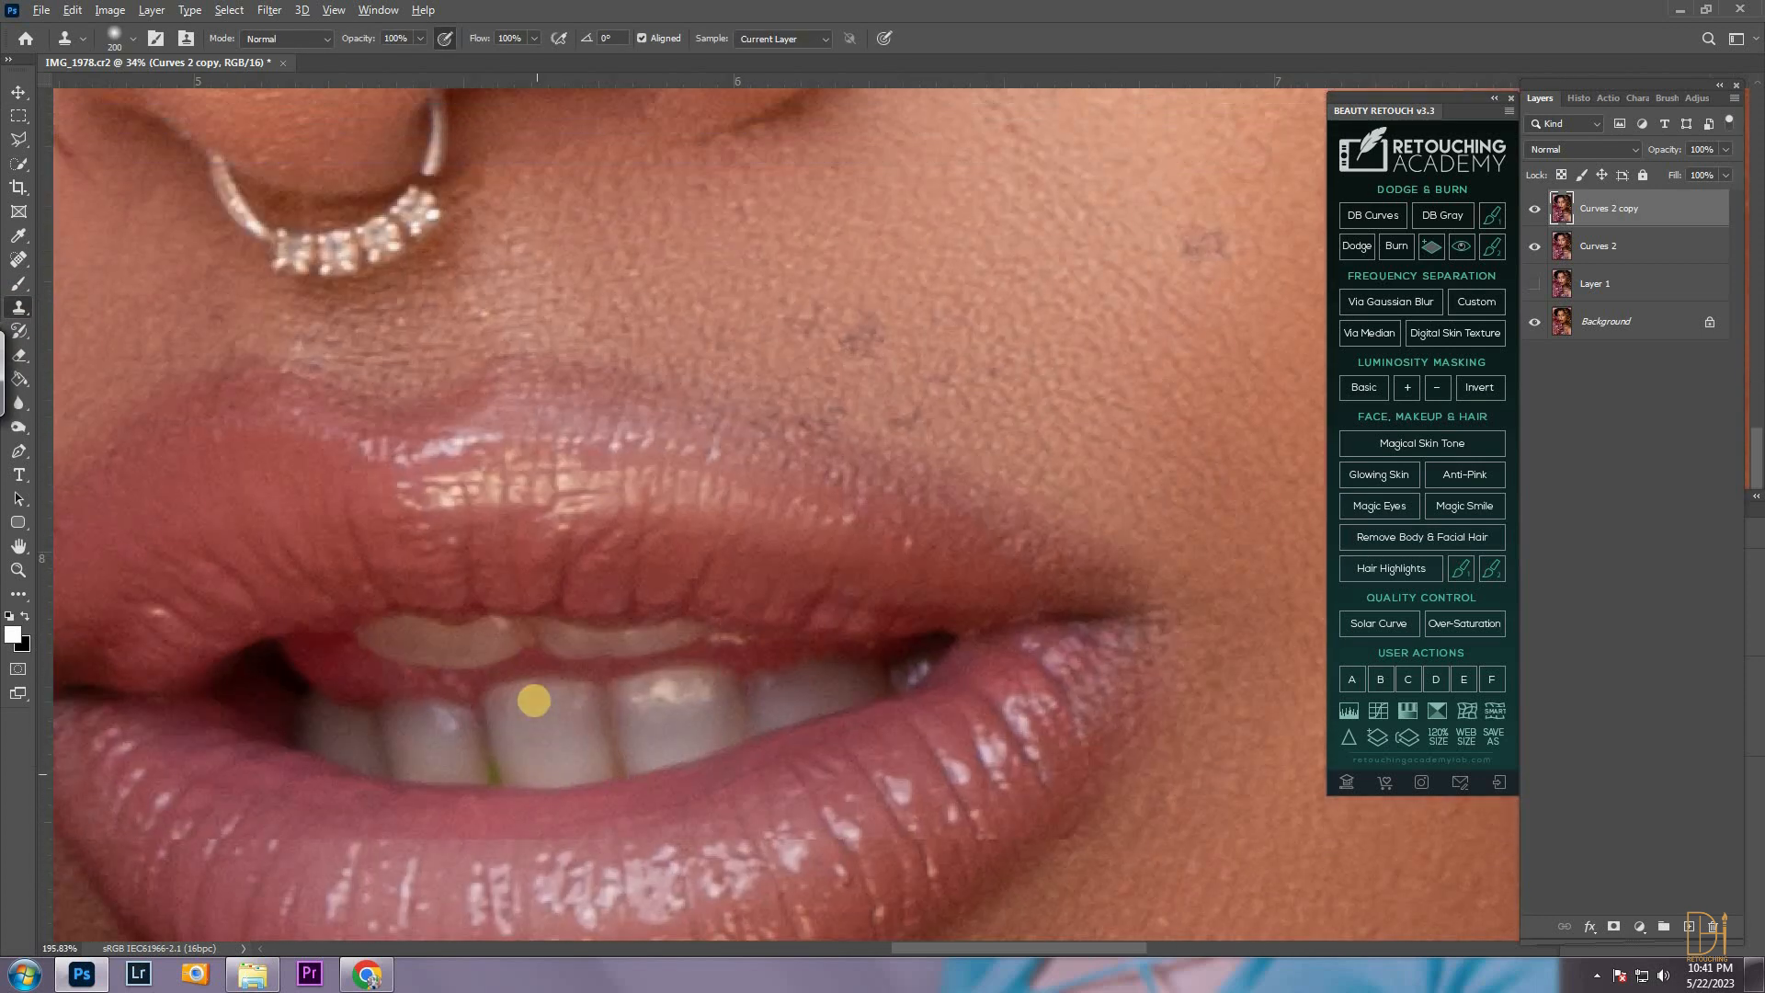
pyautogui.scroll(1, 534, 701)
pyautogui.press('[')
pyautogui.press('[')
pyautogui.press('[')
pyautogui.press('[')
pyautogui.press('[')
pyautogui.press('[')
pyautogui.press('[')
pyautogui.press('[')
pyautogui.press('[')
pyautogui.press('[')
pyautogui.press('[')
pyautogui.press('[')
pyautogui.press('[')
pyautogui.press('[')
pyautogui.click(489, 823)
pyautogui.moveTo(492, 832); pyautogui.dragTo(490, 833)
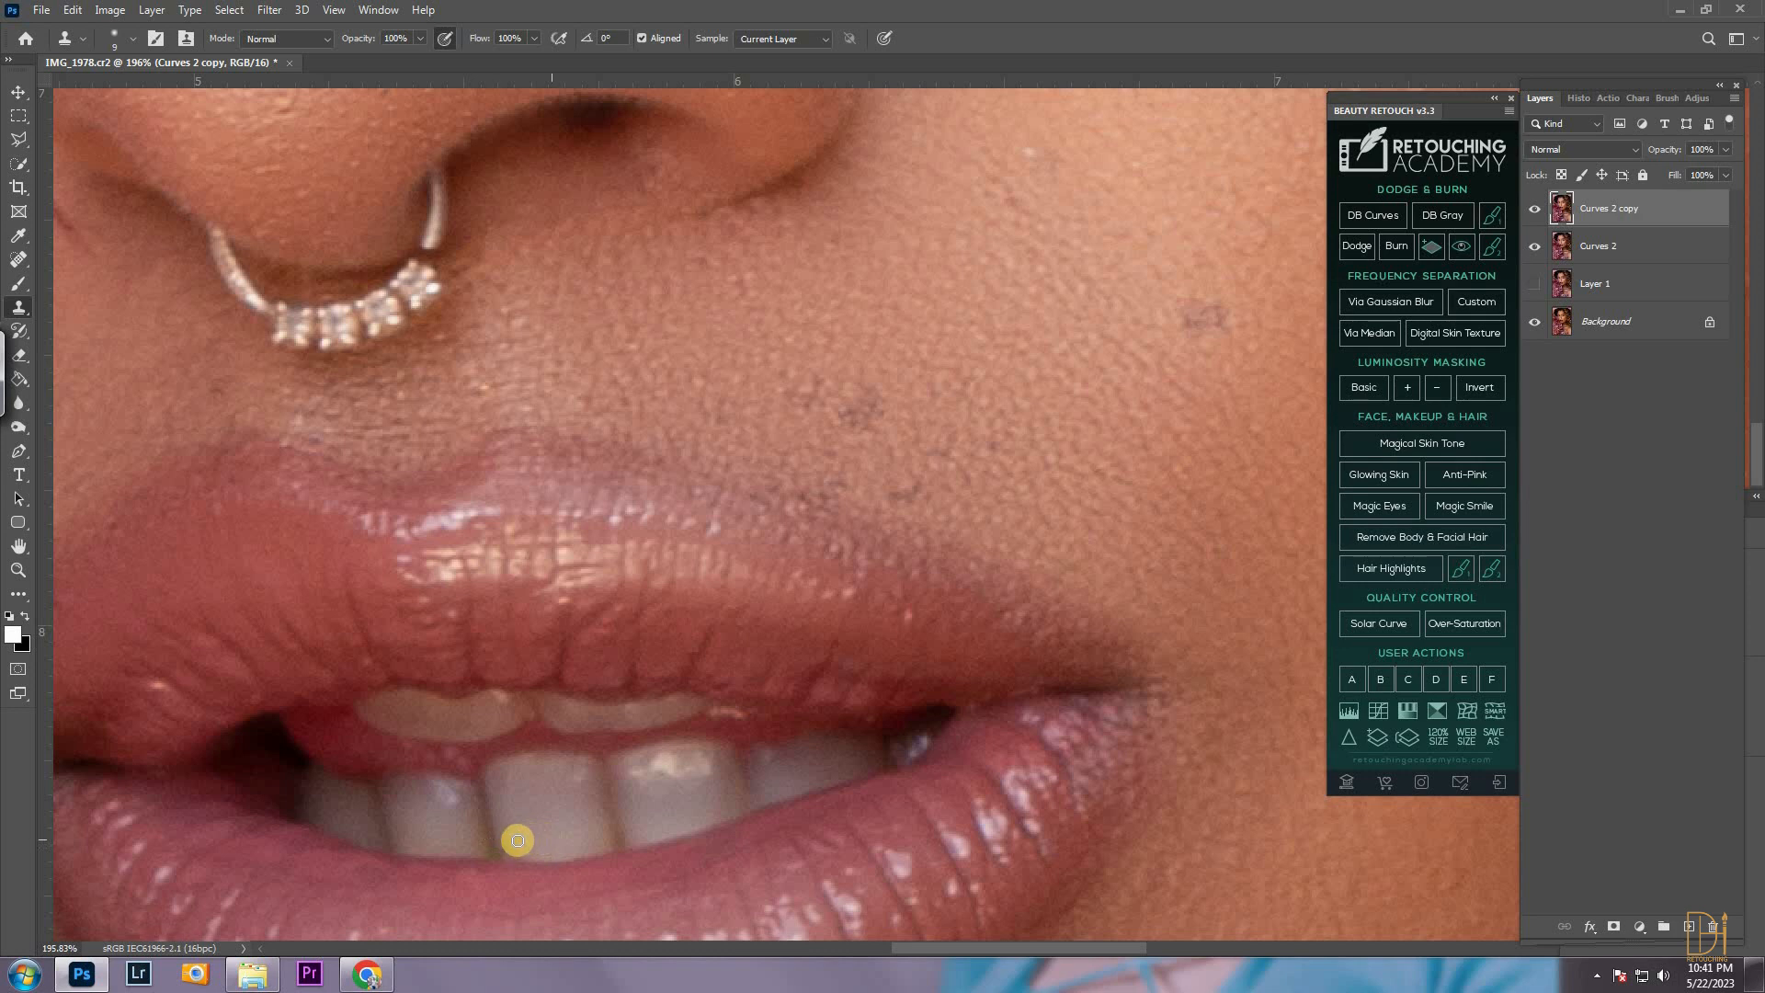
pyautogui.moveTo(504, 828)
pyautogui.mouseDown()
pyautogui.moveTo(503, 848)
pyautogui.moveTo(501, 818)
pyautogui.mouseUp()
# Merge the cloned copy into Curves 2 and duplicate the merged layer
pyautogui.scroll(-5, 552, 750)
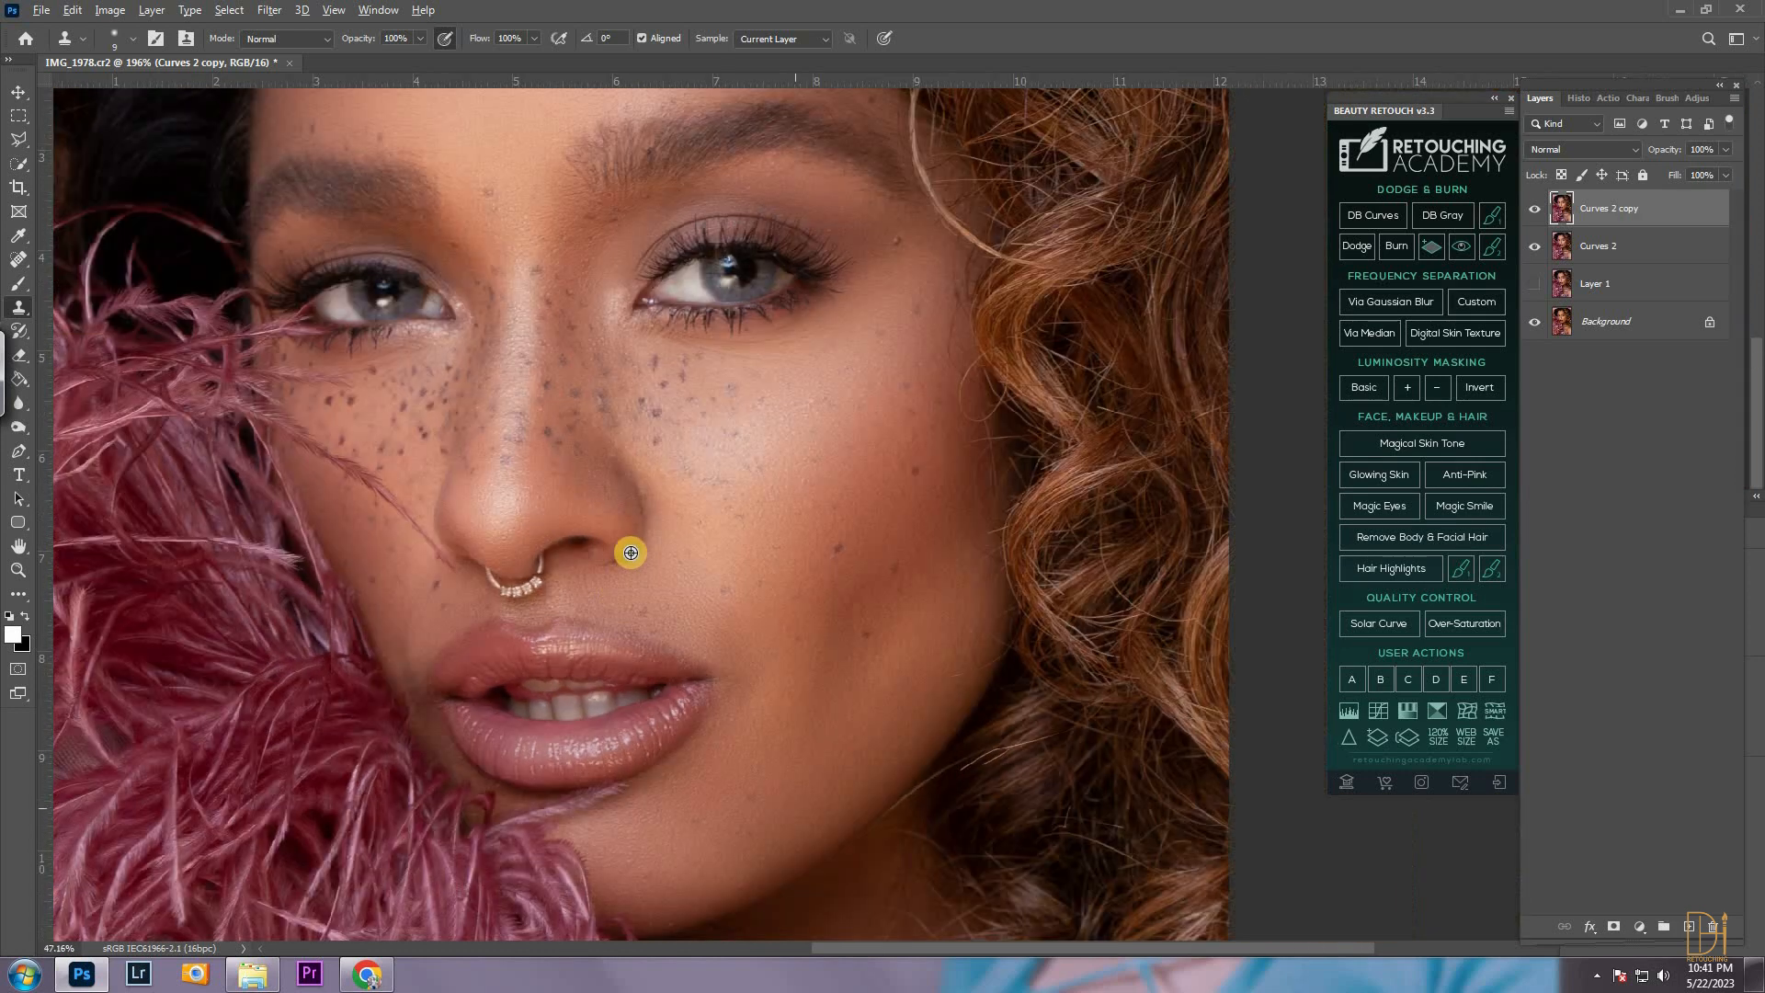
pyautogui.scroll(-4, 631, 552)
pyautogui.scroll(-1, 816, 504)
pyautogui.hotkey('ctrl', 'e')
pyautogui.hotkey('ctrl', 'j')
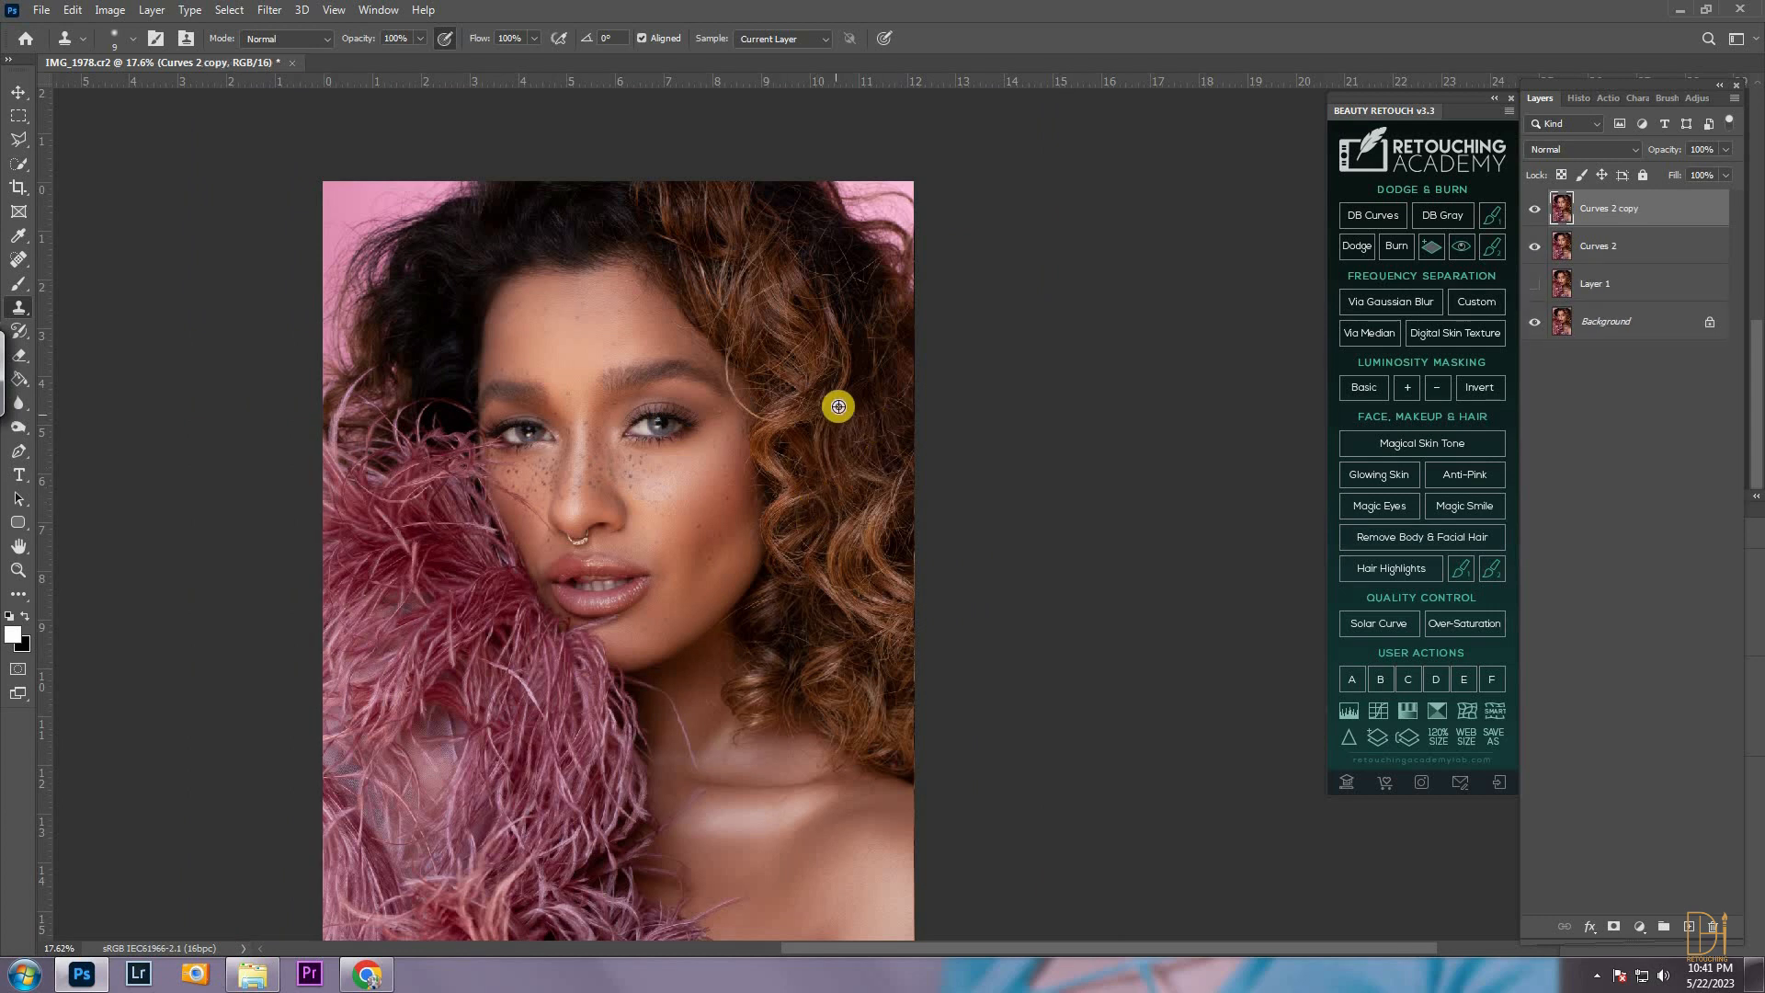
pyautogui.scroll(-1, 837, 408)
pyautogui.scroll(2, 801, 416)
pyautogui.scroll(-2, 811, 406)
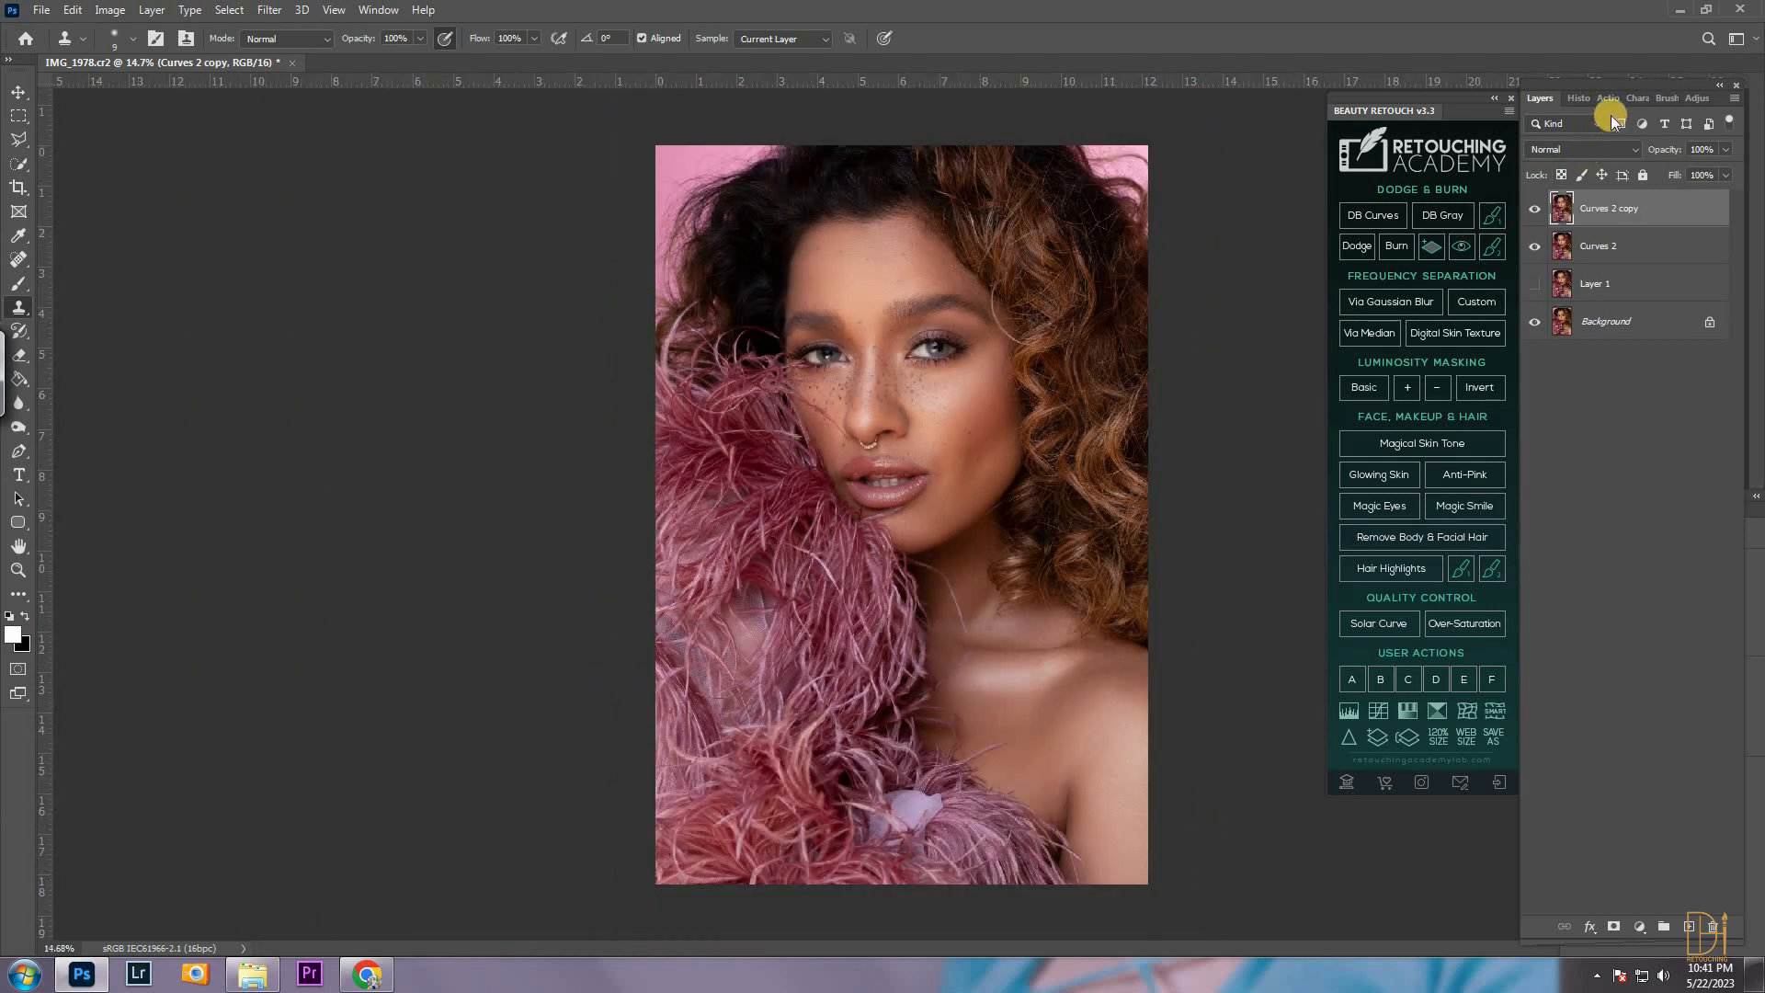
# Add a Color Balance adjustment that shifts the midtones toward cyan and magenta
pyautogui.click(1686, 98)
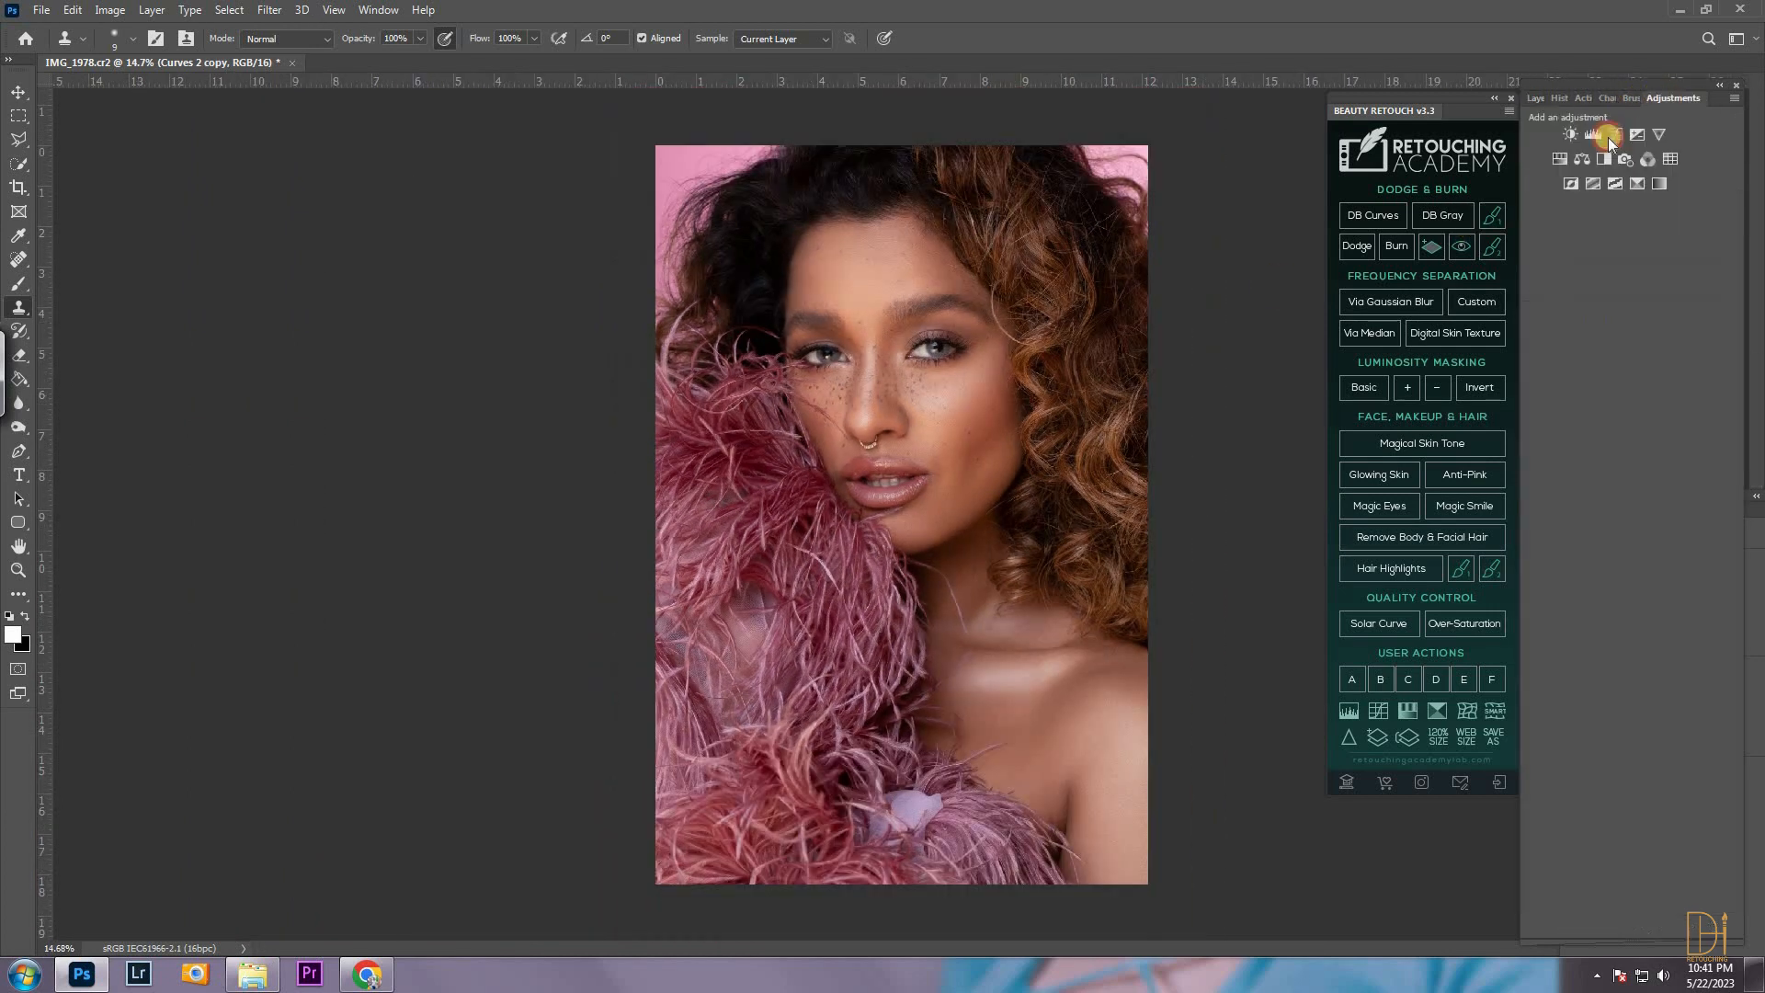
pyautogui.click(1588, 158)
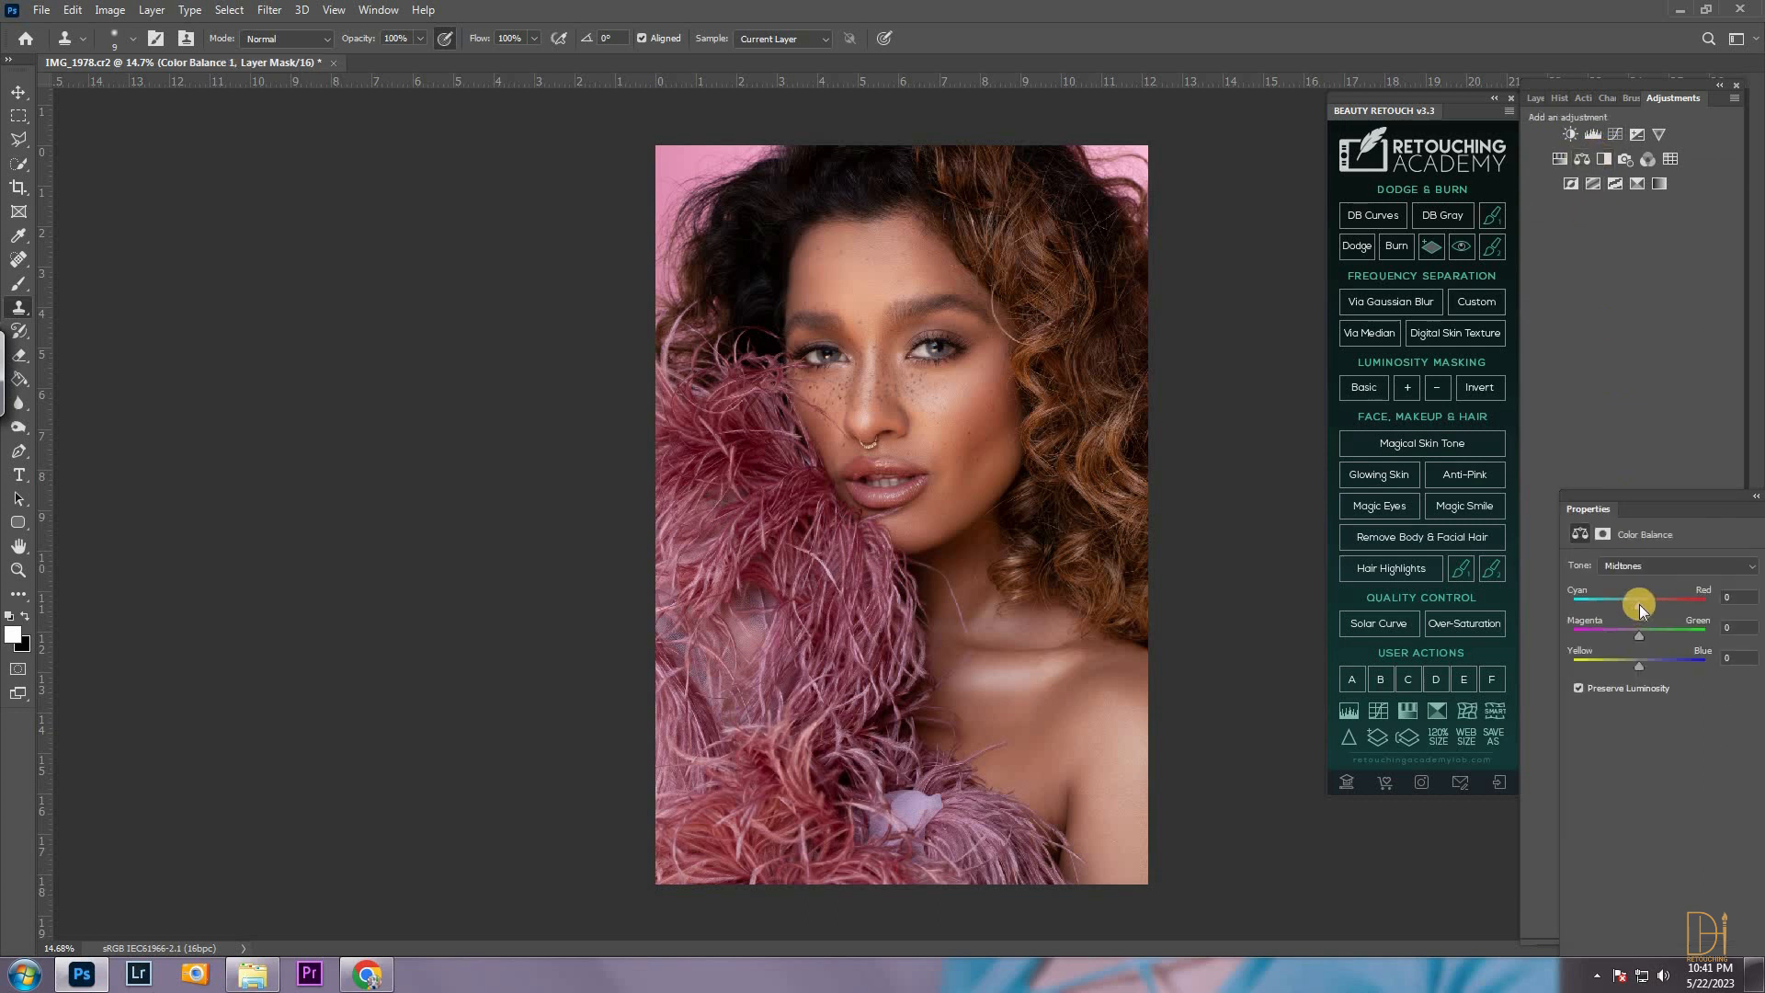
pyautogui.moveTo(1641, 605); pyautogui.dragTo(1631, 603)
pyautogui.click(1625, 634)
pyautogui.moveTo(1629, 635); pyautogui.dragTo(1628, 634)
pyautogui.click(1629, 663)
pyautogui.moveTo(1630, 604); pyautogui.dragTo(1624, 607)
pyautogui.moveTo(1638, 660); pyautogui.dragTo(1640, 660)
# Add a Vibrance adjustment with vibrance +15 and saturation +2, and merge the adjustments and the copy into Curves 2
pyautogui.click(1658, 134)
pyautogui.moveTo(1666, 581); pyautogui.dragTo(1670, 581)
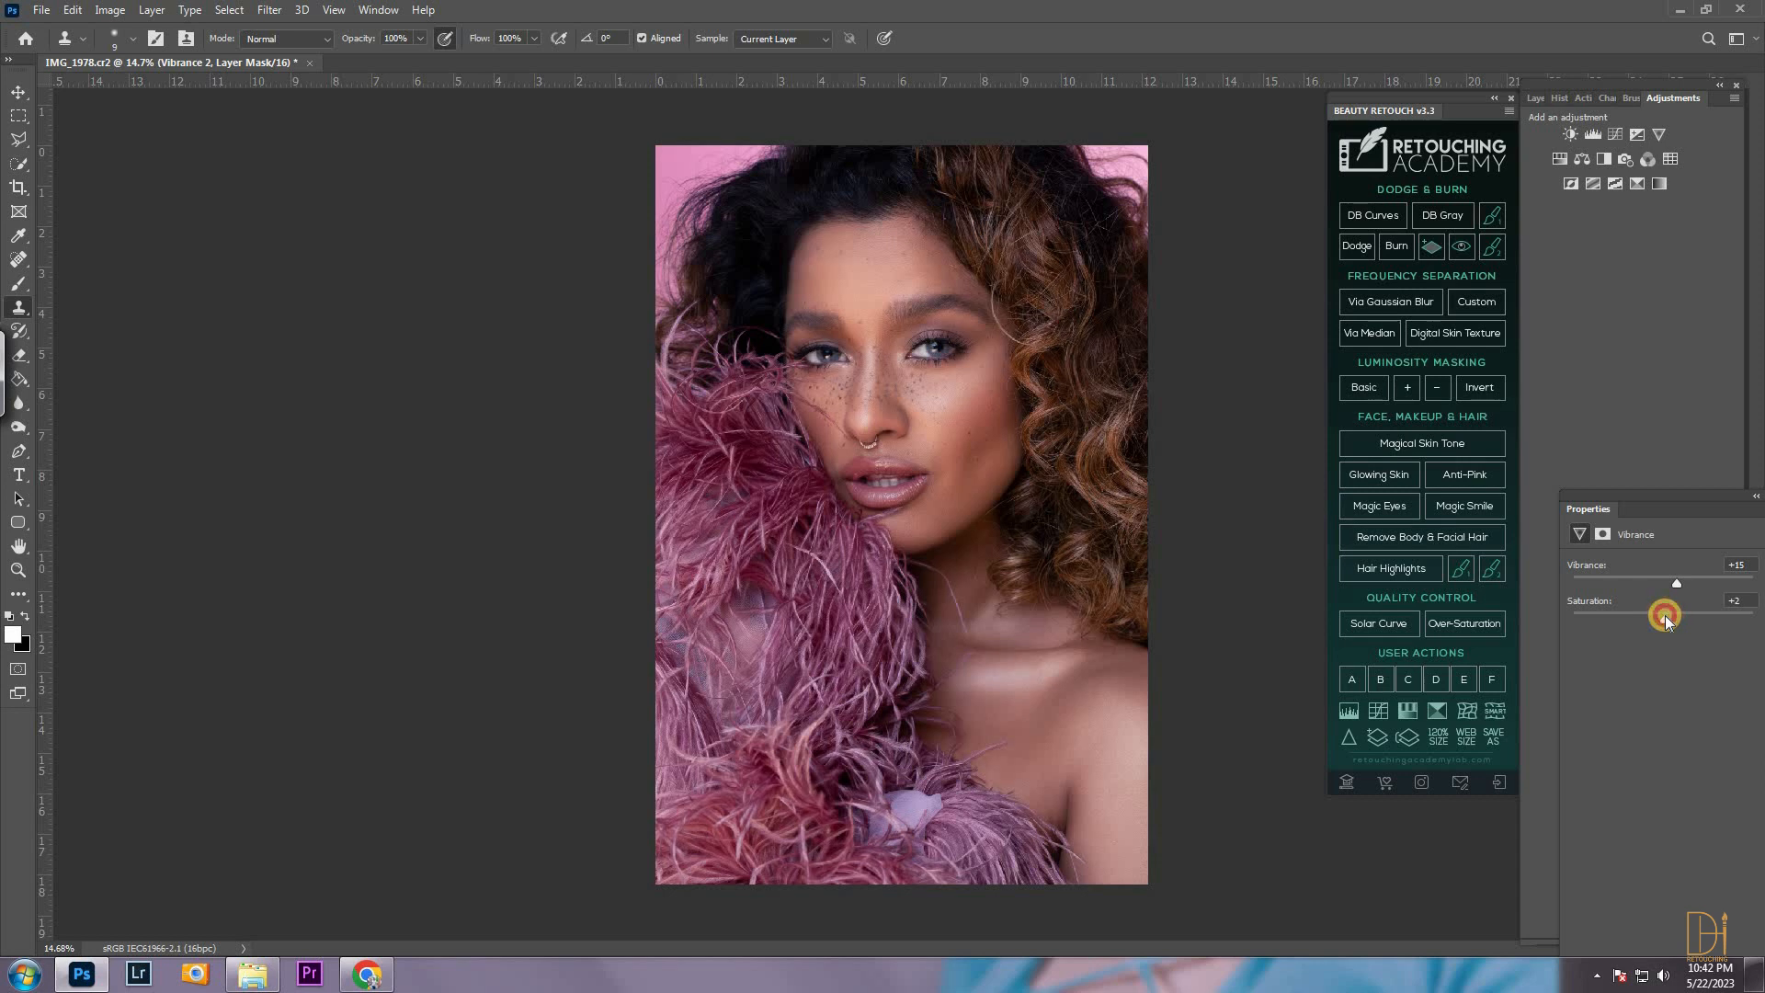
pyautogui.click(1536, 98)
pyautogui.click(1623, 322)
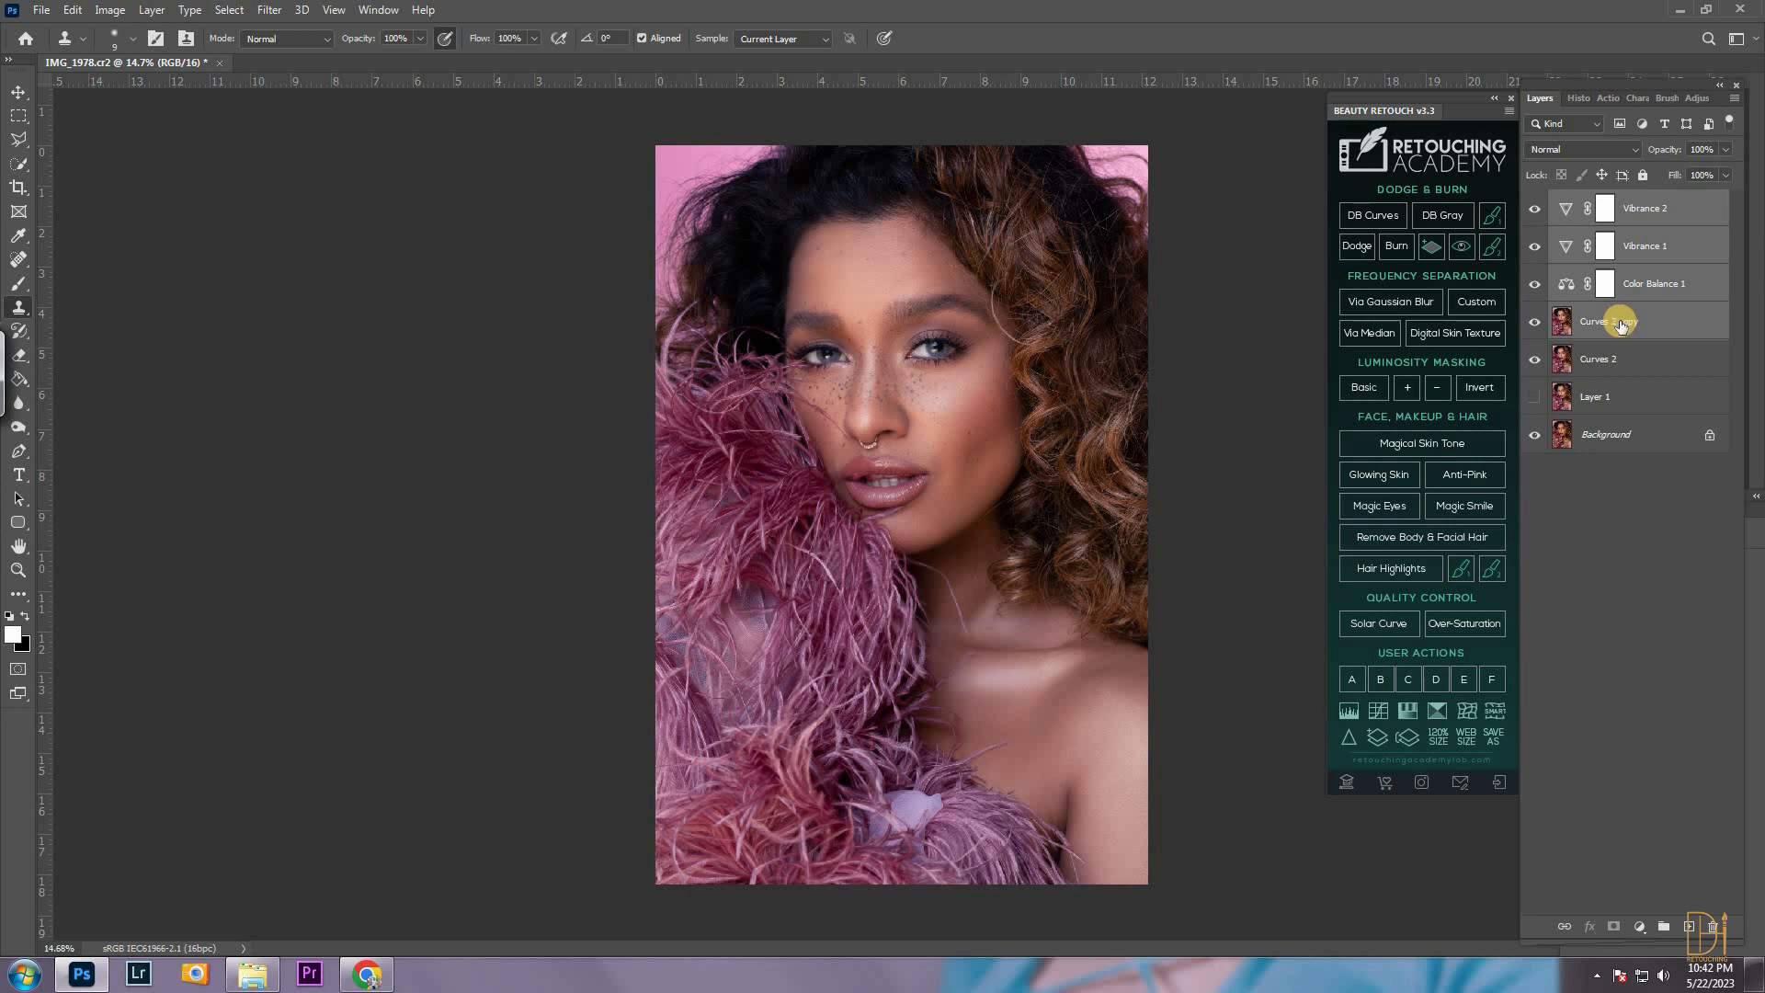
pyautogui.press('Delete')
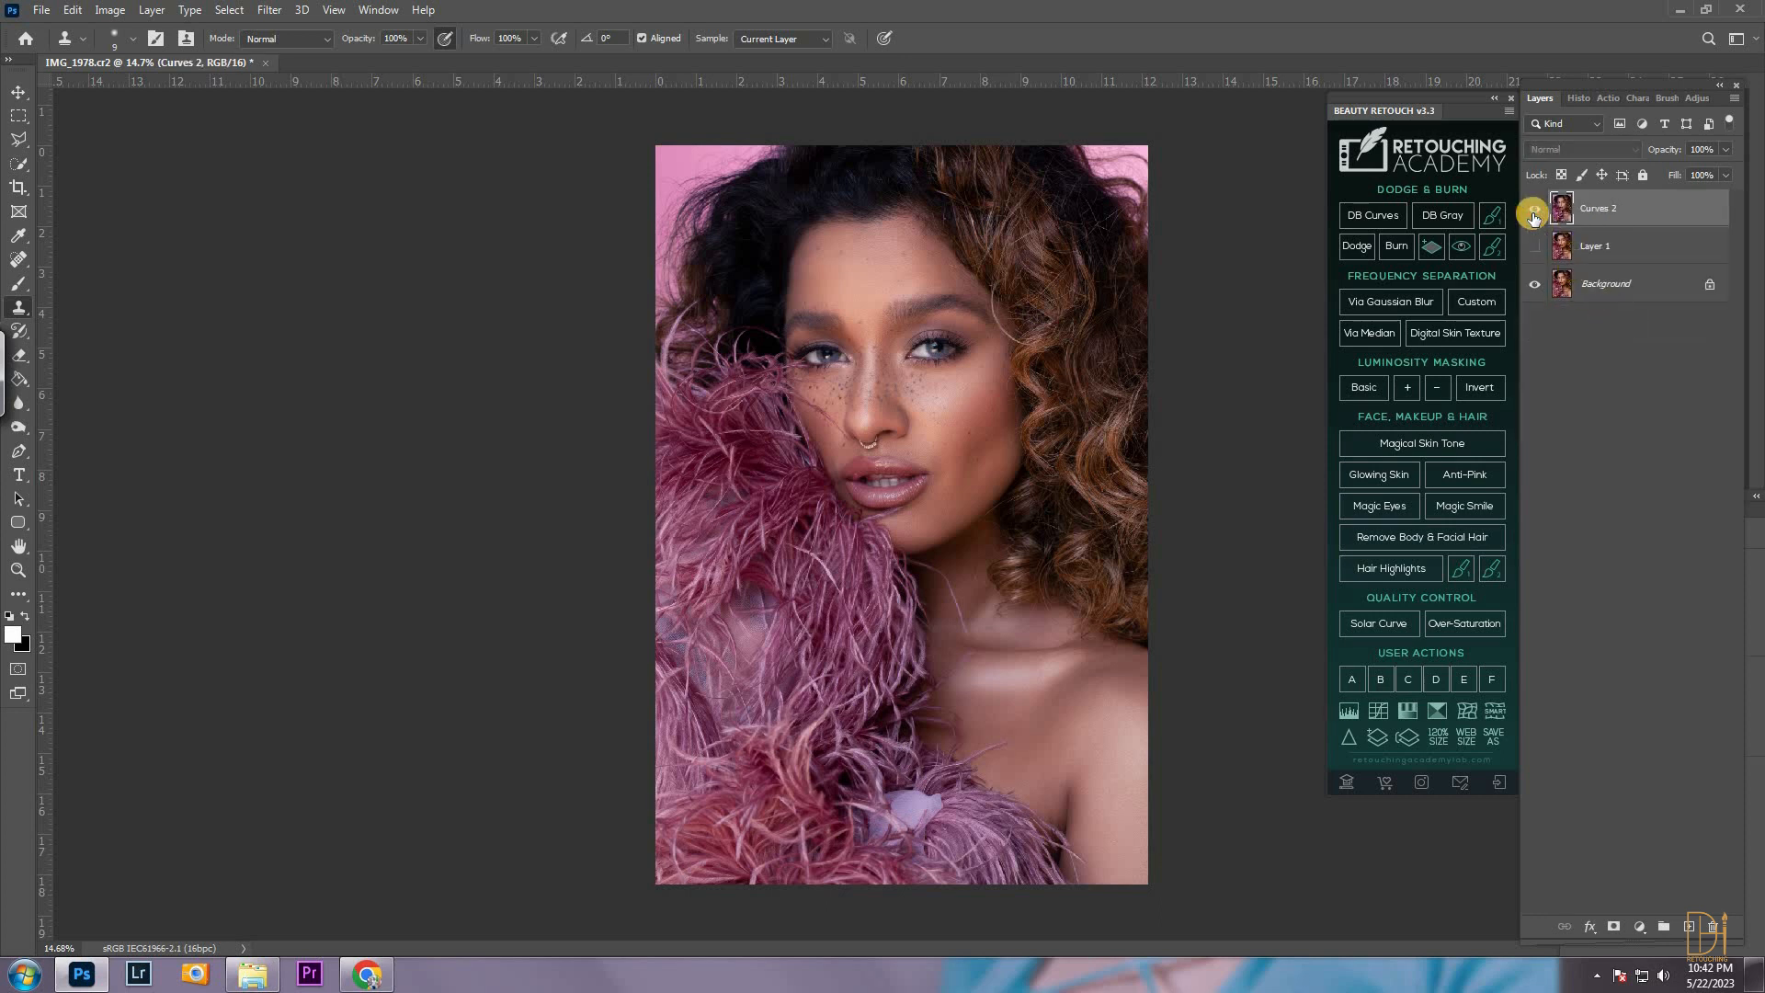
# Compare the retouched Curves 2 layer with the original Background by toggling its visibility
pyautogui.click(1533, 213)
pyautogui.click(1533, 213)
pyautogui.scroll(-2, 974, 457)
pyautogui.scroll(2, 974, 457)
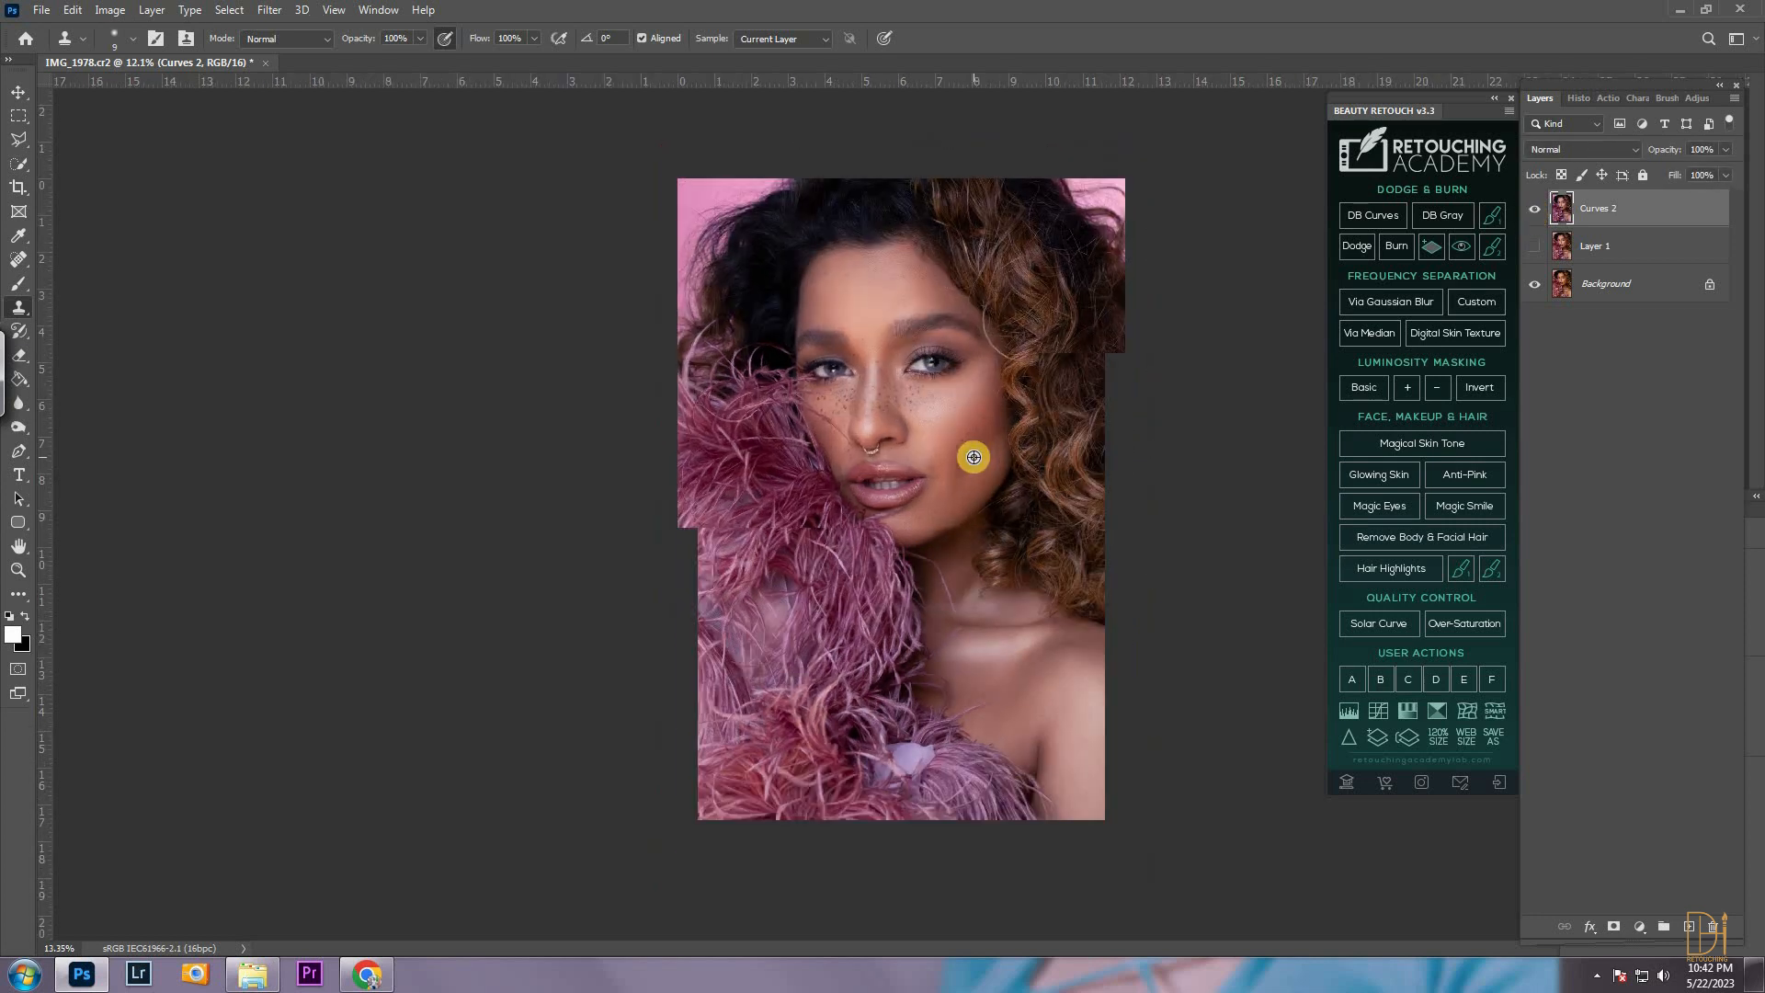
pyautogui.scroll(4, 1095, 291)
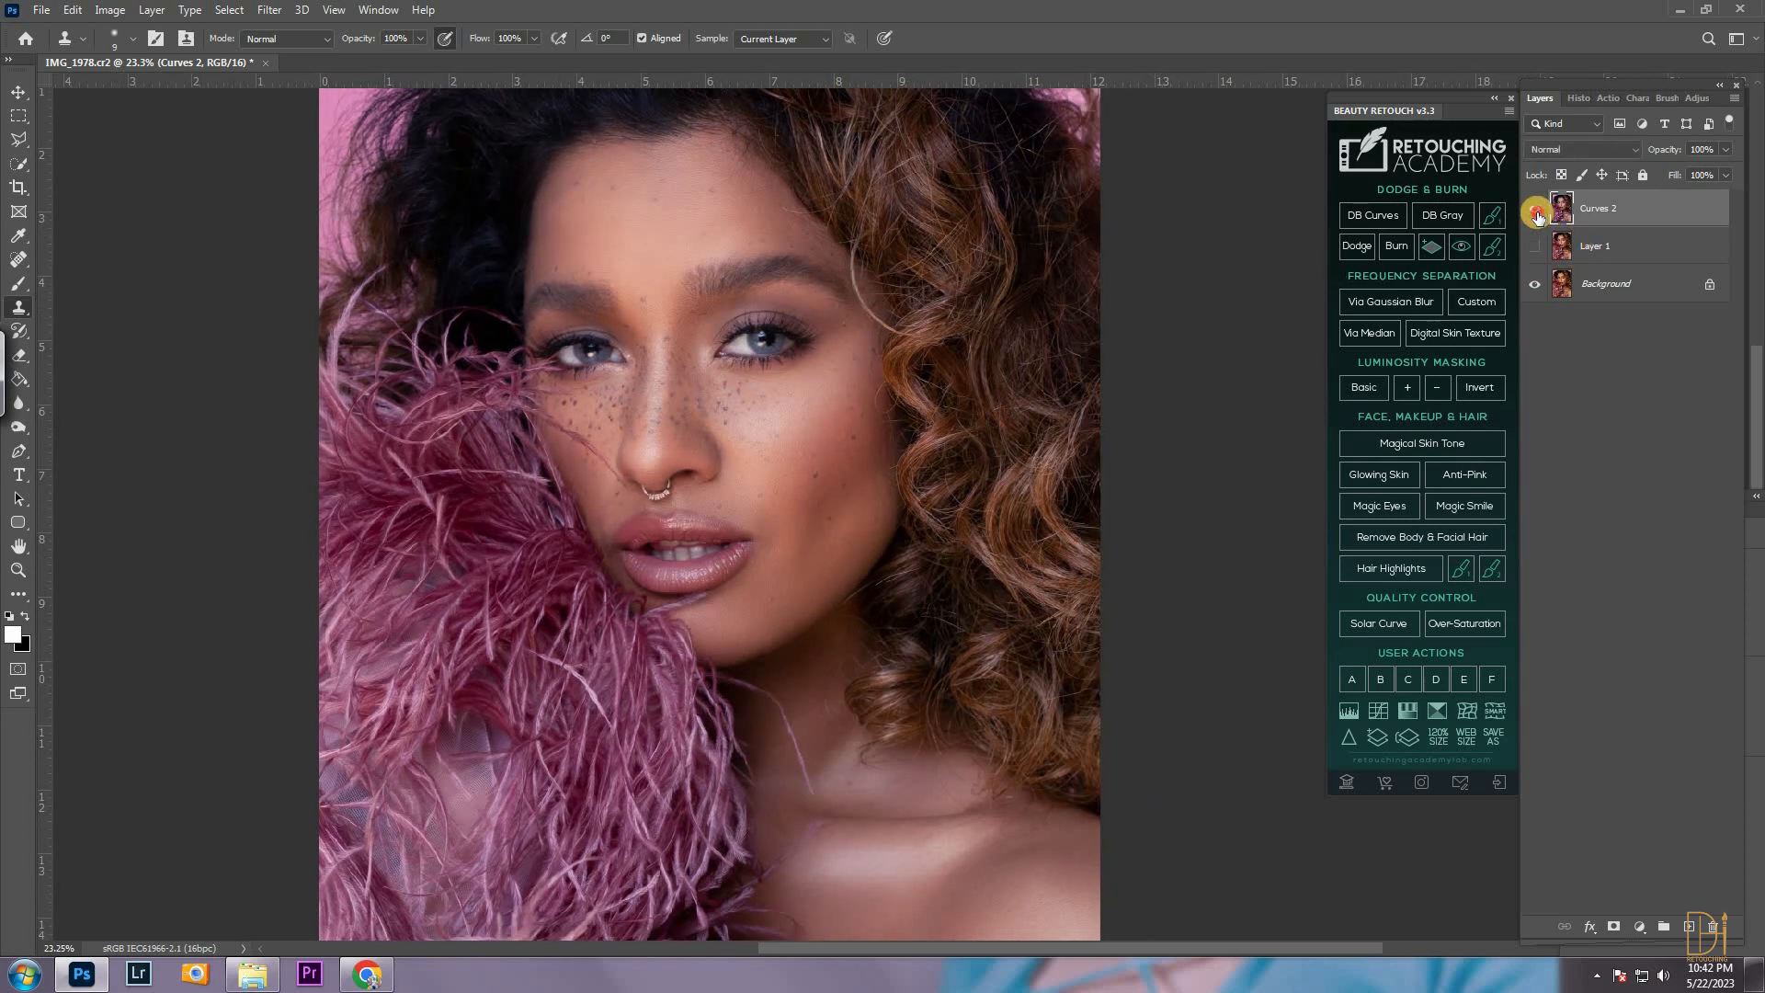
pyautogui.click(1534, 212)
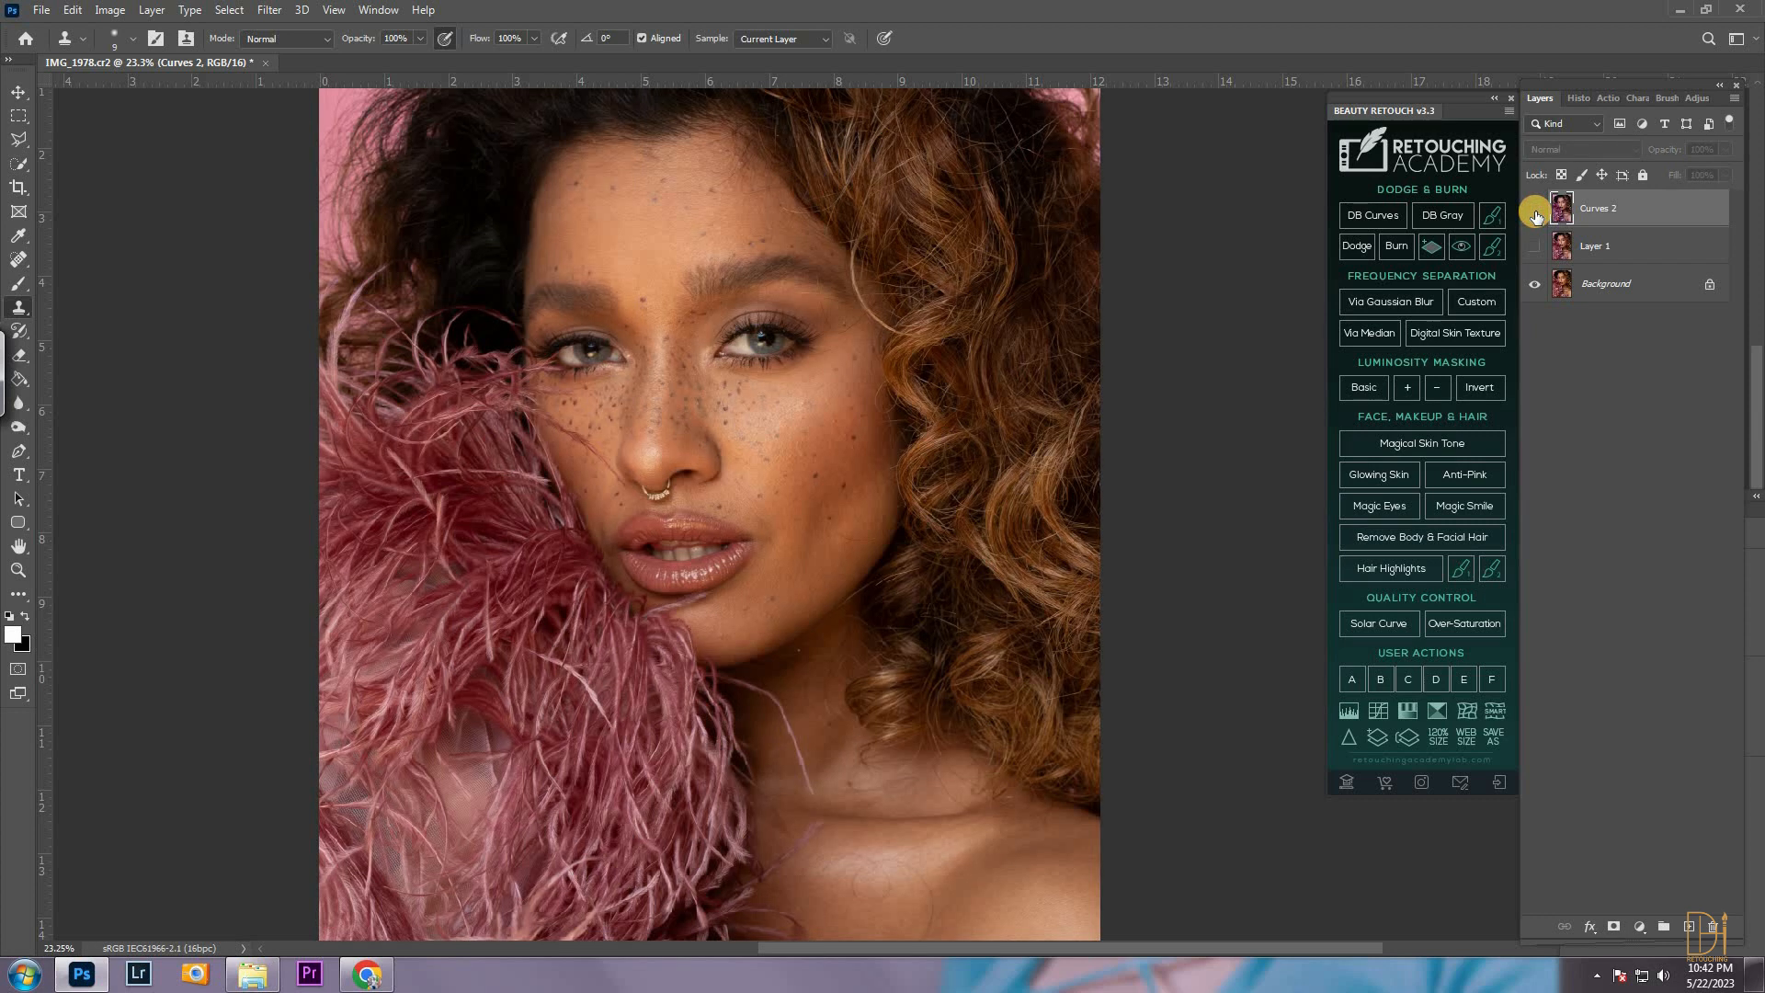
pyautogui.click(1534, 211)
pyautogui.hotkey('ctrl', '0')
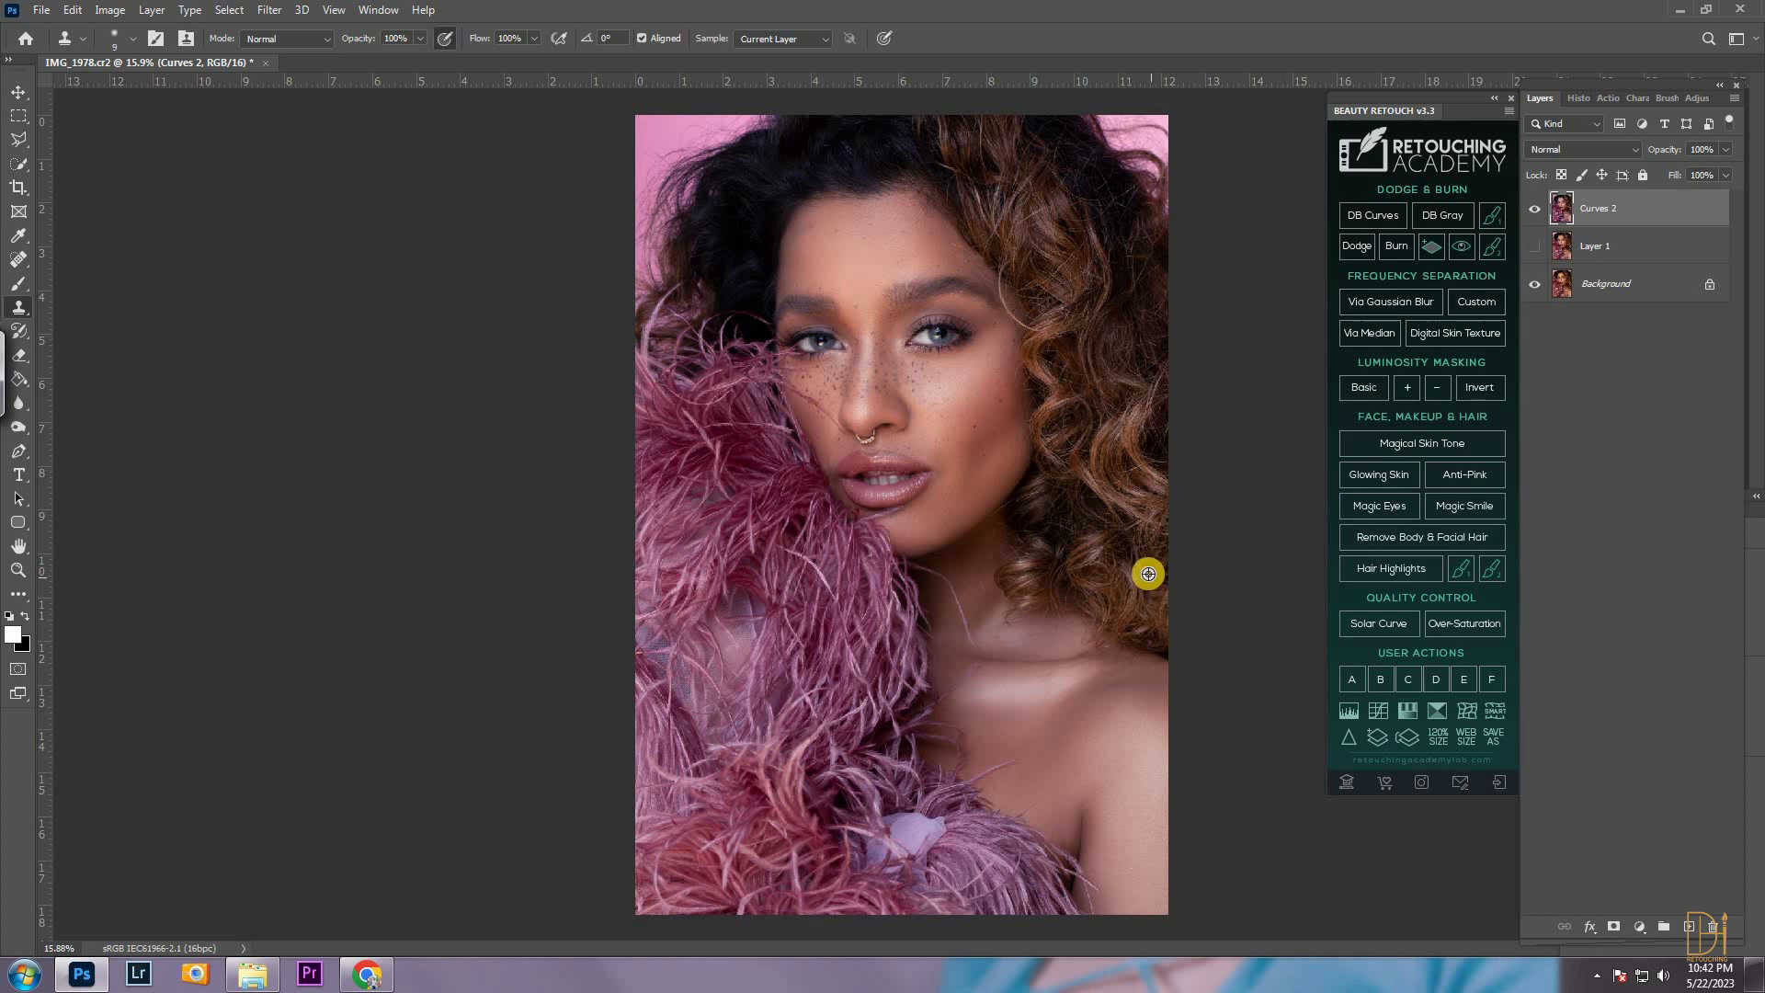
# Duplicate Curves 2 and, in Camera Raw, place a large radial filter over the feathers with saturation +27 and tint +21
pyautogui.scroll(-1, 1145, 566)
pyautogui.hotkey('ctrl', 'j')
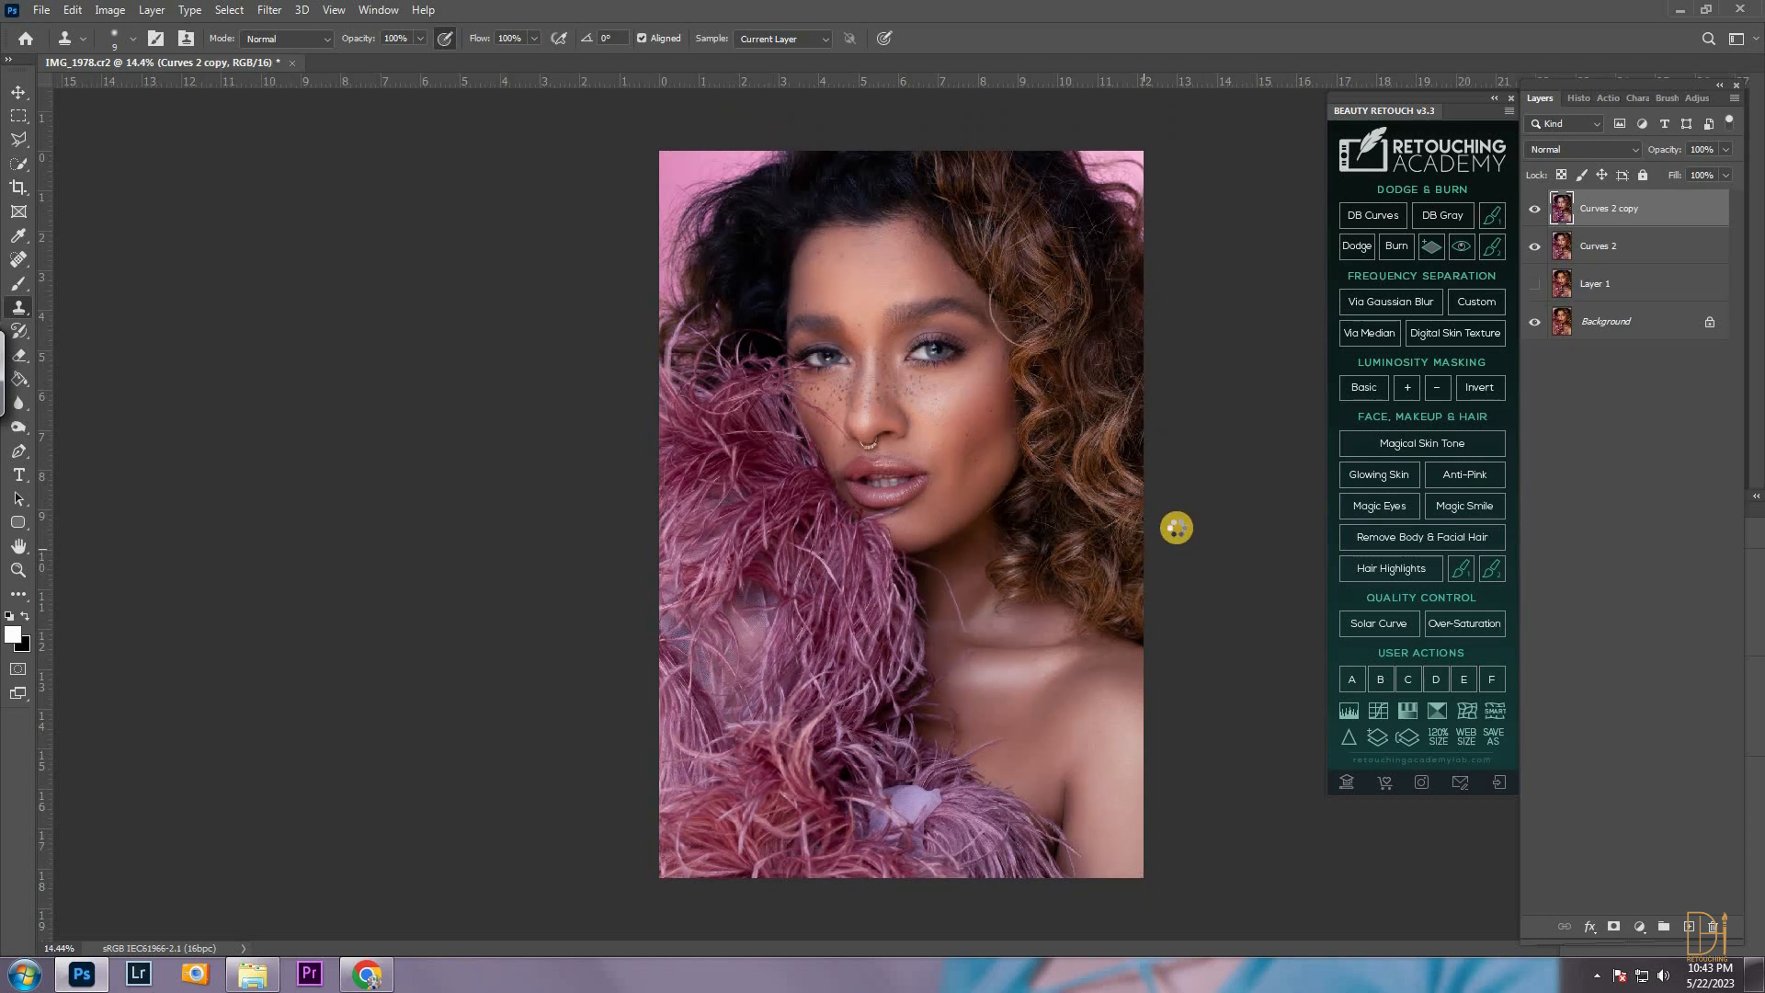
pyautogui.hotkey('ctrl', 'shift', 'a')
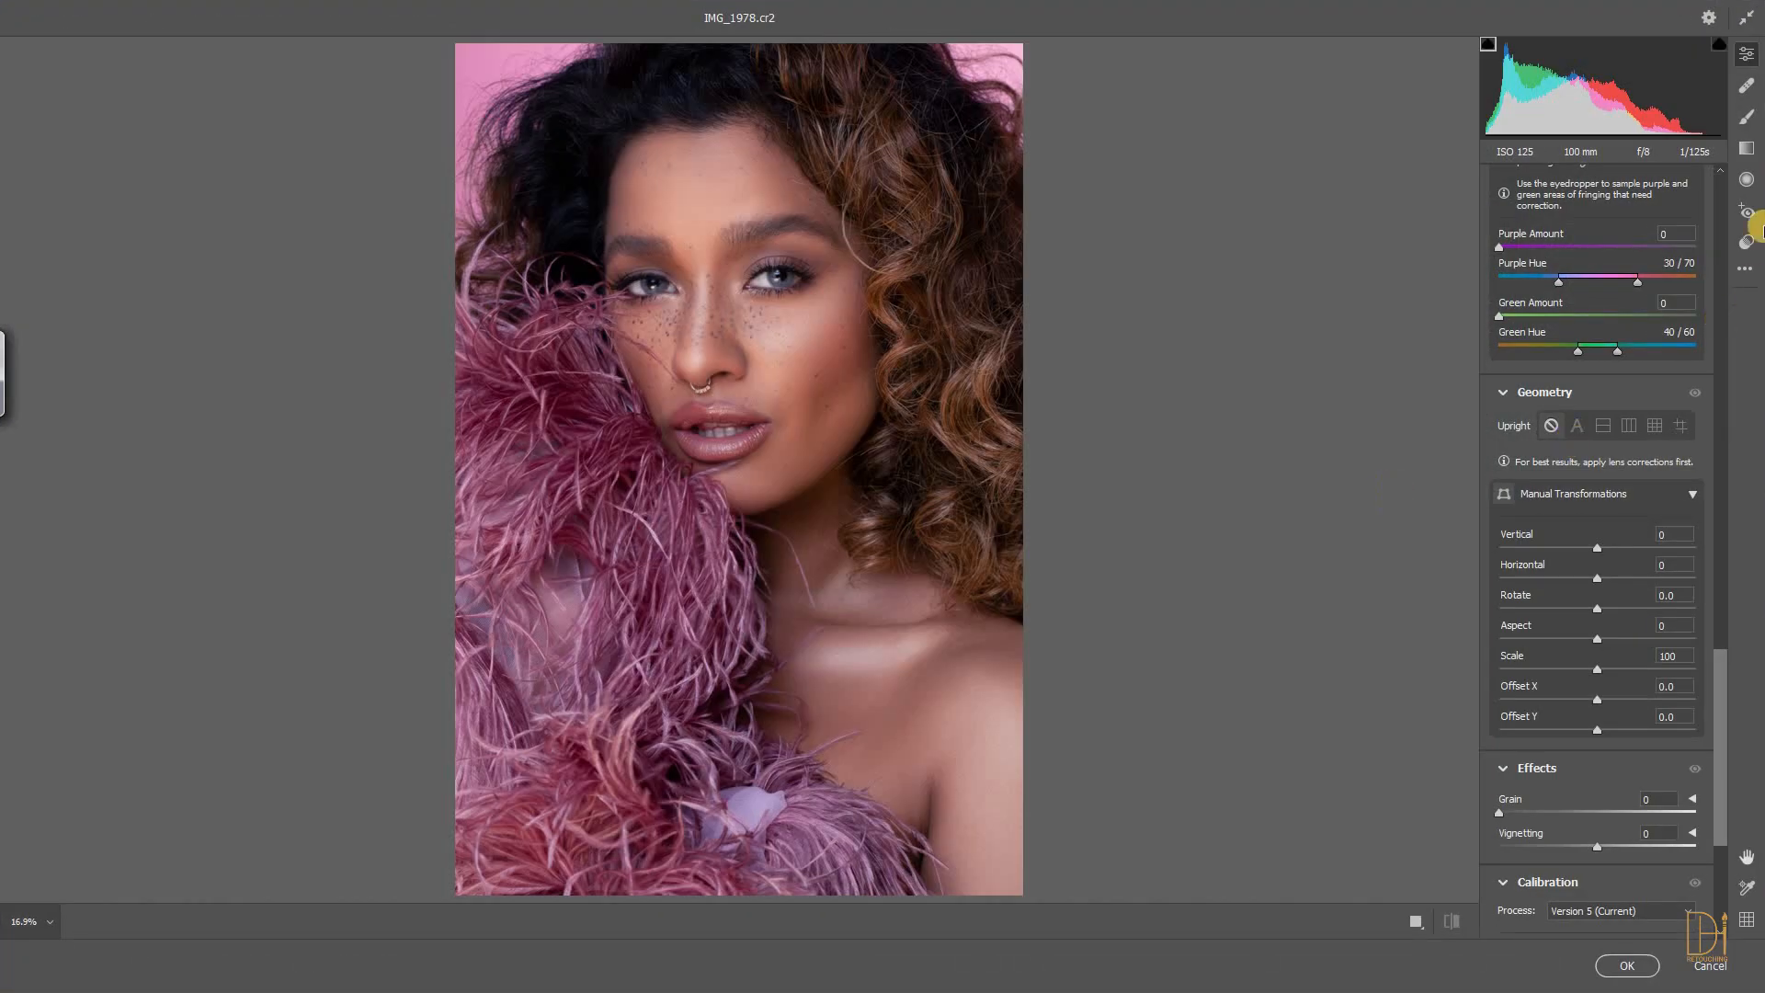
pyautogui.click(1746, 180)
pyautogui.moveTo(575, 494); pyautogui.dragTo(770, 776)
pyautogui.moveTo(1597, 873); pyautogui.dragTo(1626, 873)
pyautogui.moveTo(1605, 435); pyautogui.dragTo(1617, 433)
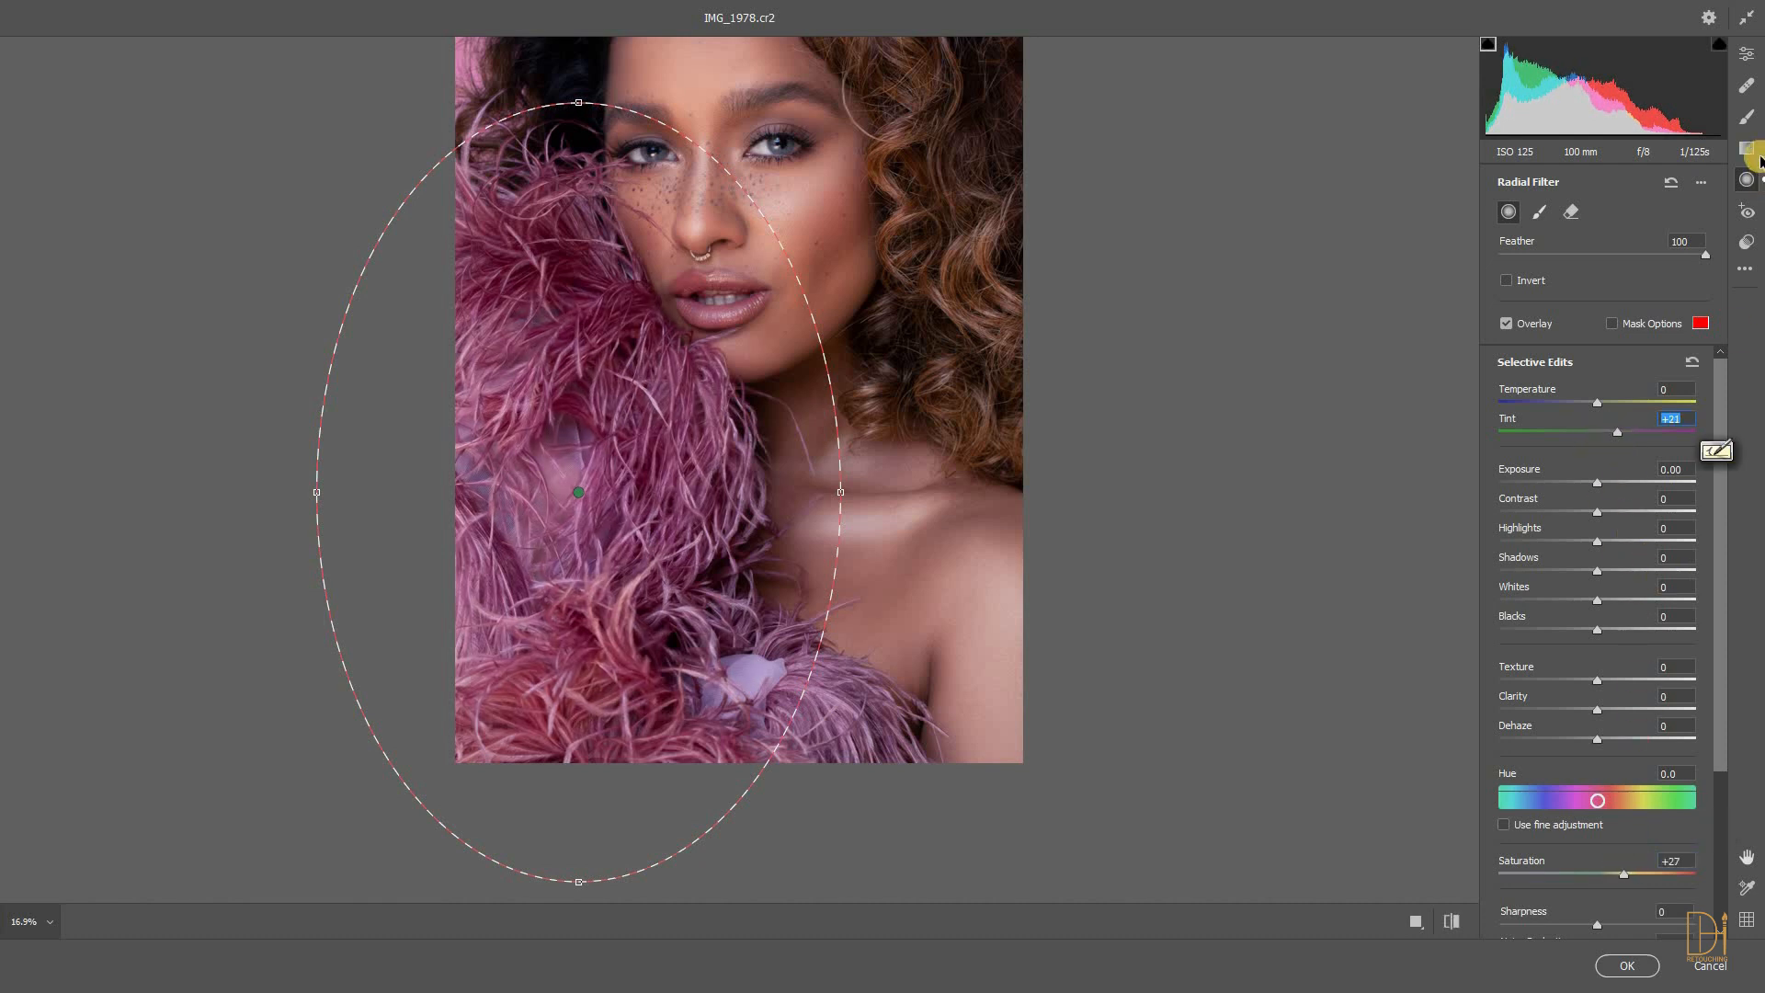
# Adjust the colours in the Color Mixer and apply the Camera Raw filter
pyautogui.click(1747, 53)
pyautogui.scroll(8, 1655, 382)
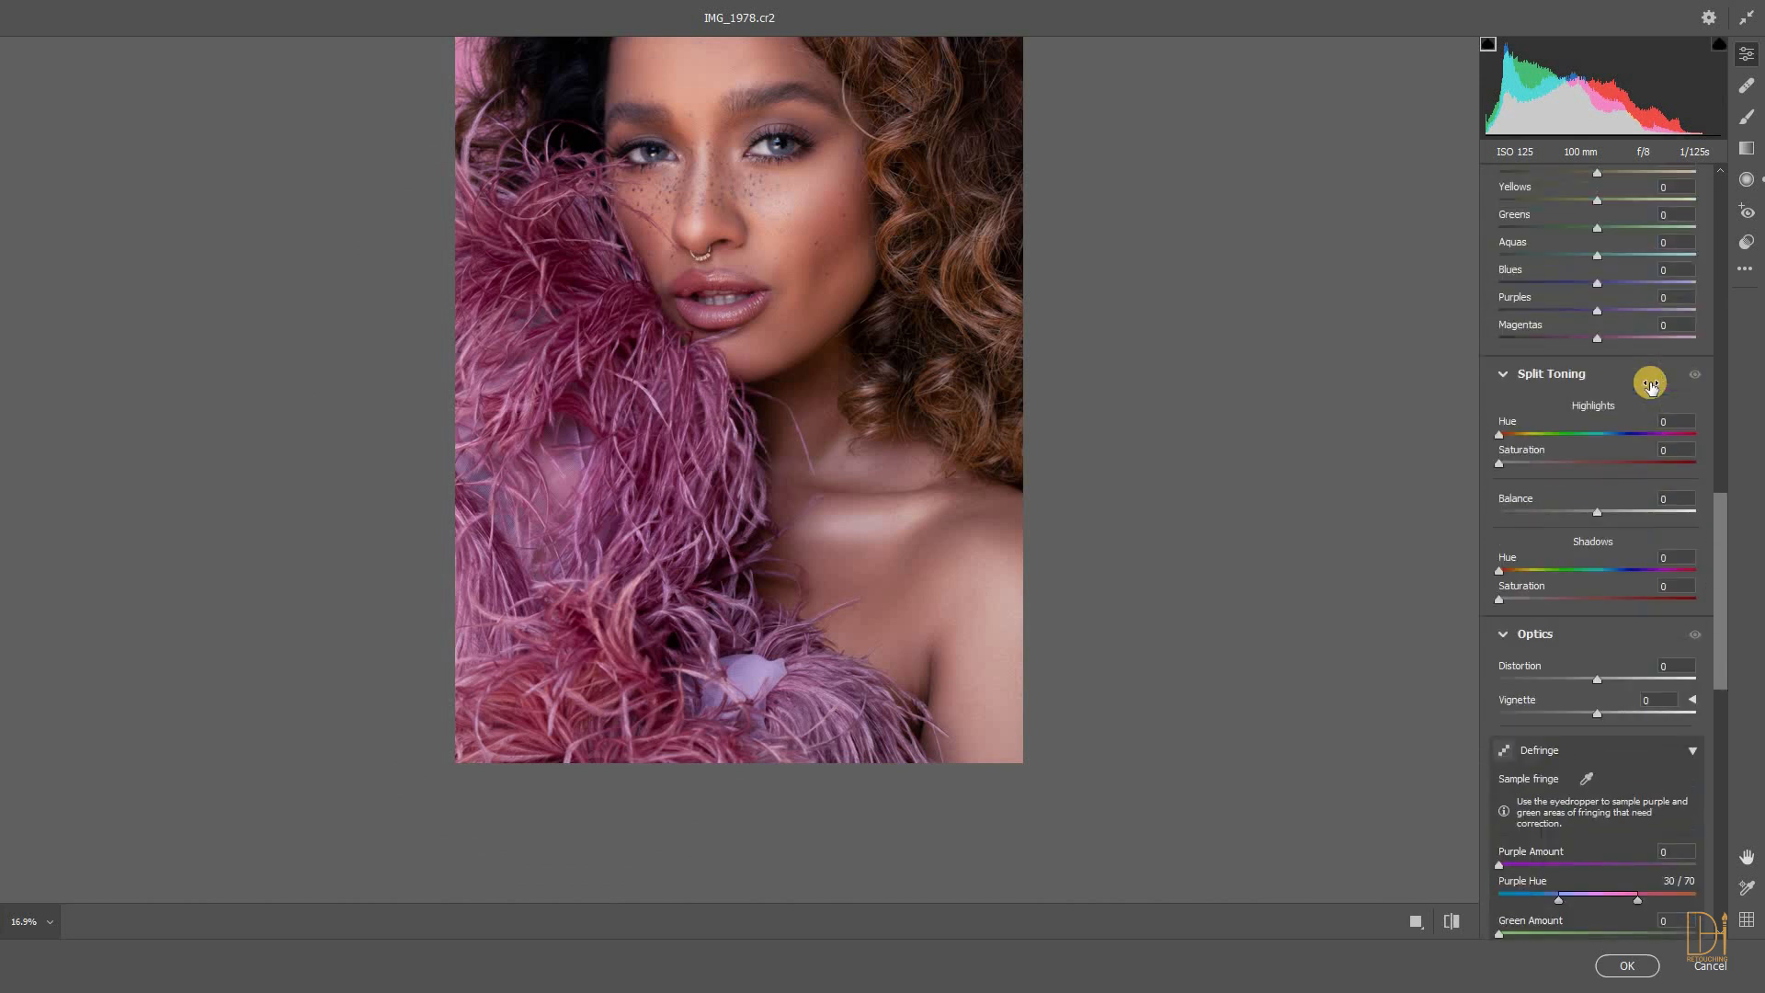
pyautogui.scroll(3, 1650, 385)
pyautogui.moveTo(1600, 559); pyautogui.dragTo(1634, 559)
pyautogui.click(1605, 967)
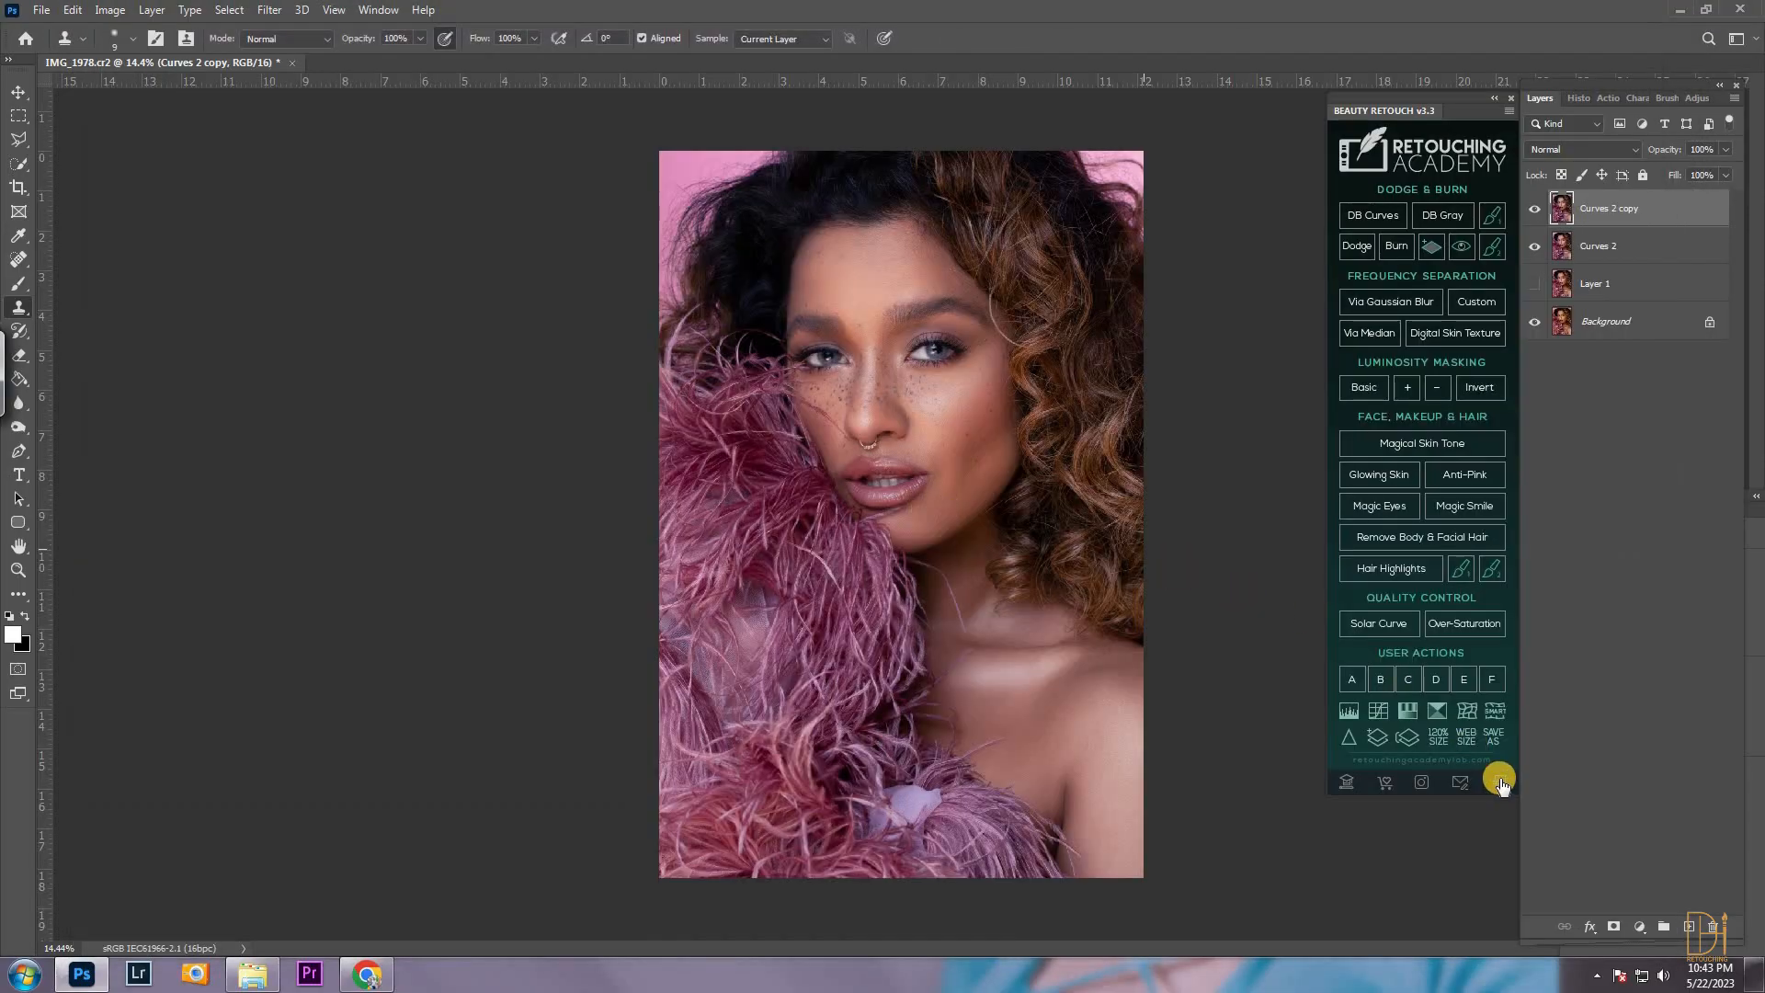
# Hide the colour-boosted copy behind a black mask, reveal it over the feathers with a large white brush, and merge it into Curves 2
pyautogui.keyDown('alt'); pyautogui.click(1608, 926); pyautogui.keyUp('alt')
pyautogui.press('b')
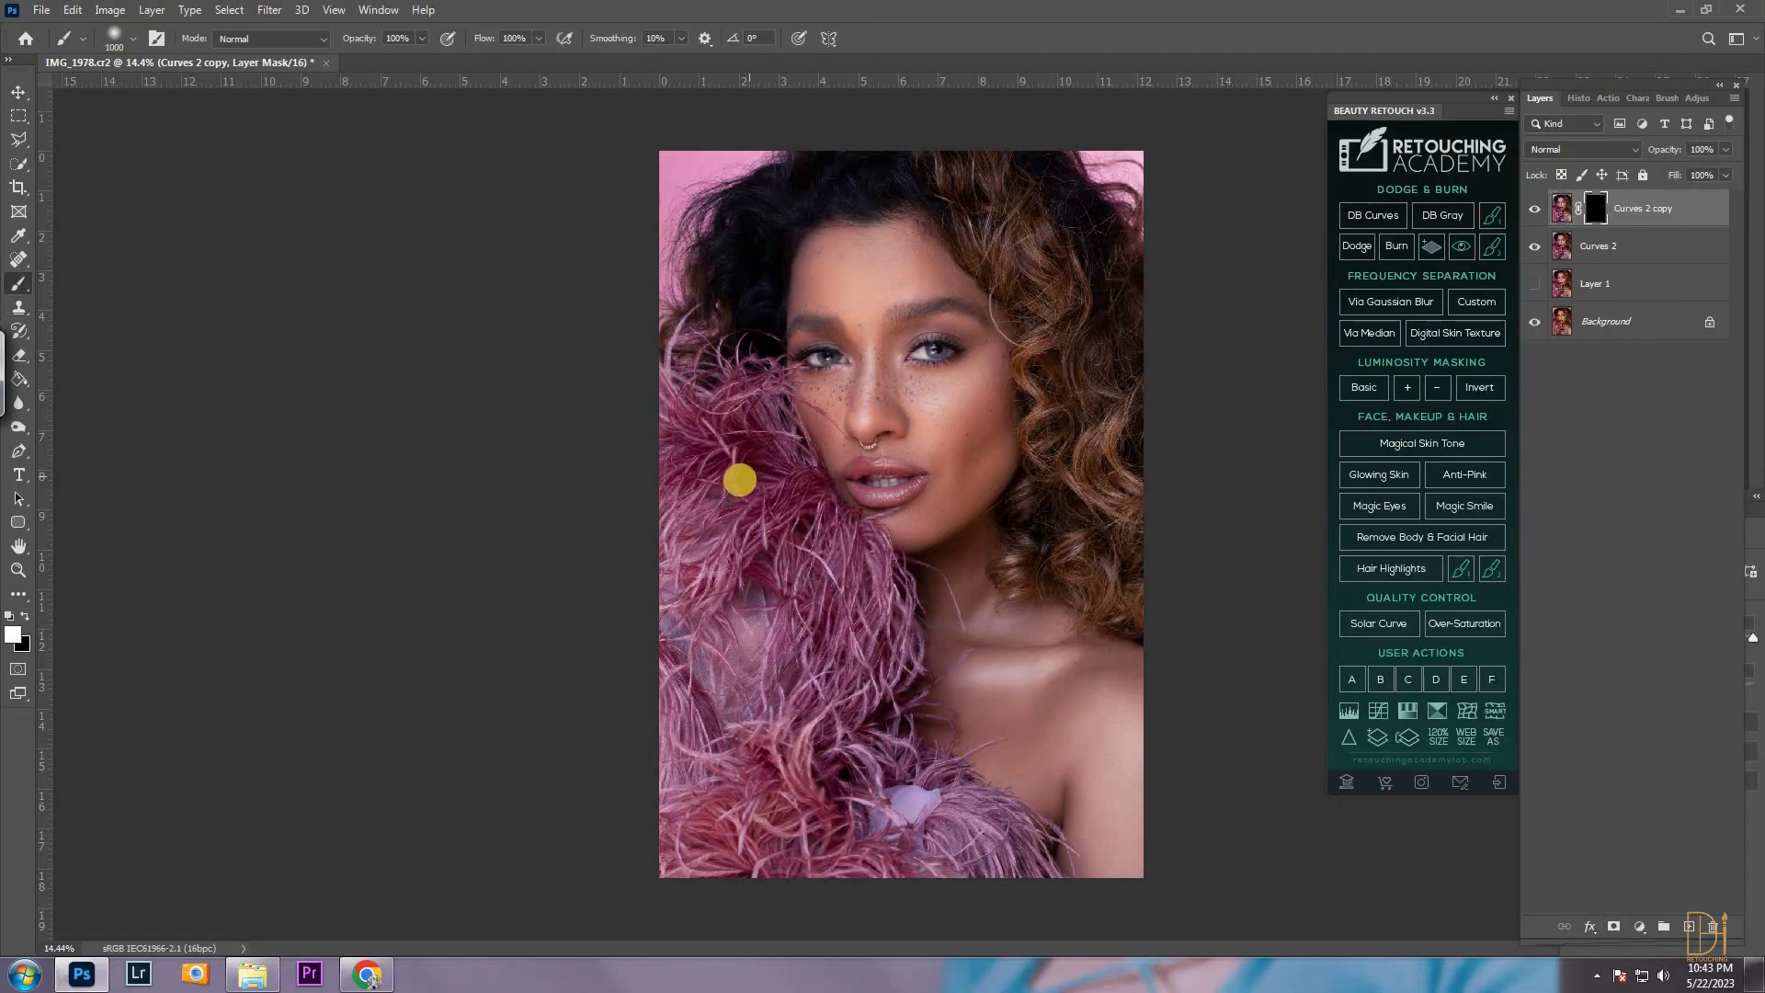
pyautogui.moveTo(813, 674)
pyautogui.mouseDown()
pyautogui.moveTo(740, 794)
pyautogui.moveTo(915, 851)
pyautogui.moveTo(807, 544)
pyautogui.moveTo(768, 777)
pyautogui.moveTo(865, 805)
pyautogui.mouseUp()
pyautogui.hotkey('ctrl', 'e')
# Duplicate Curves 2 and, in Camera Raw, place a radial filter over the curly hair with temperature +38 and saturation +13
pyautogui.hotkey('ctrl', 'j')
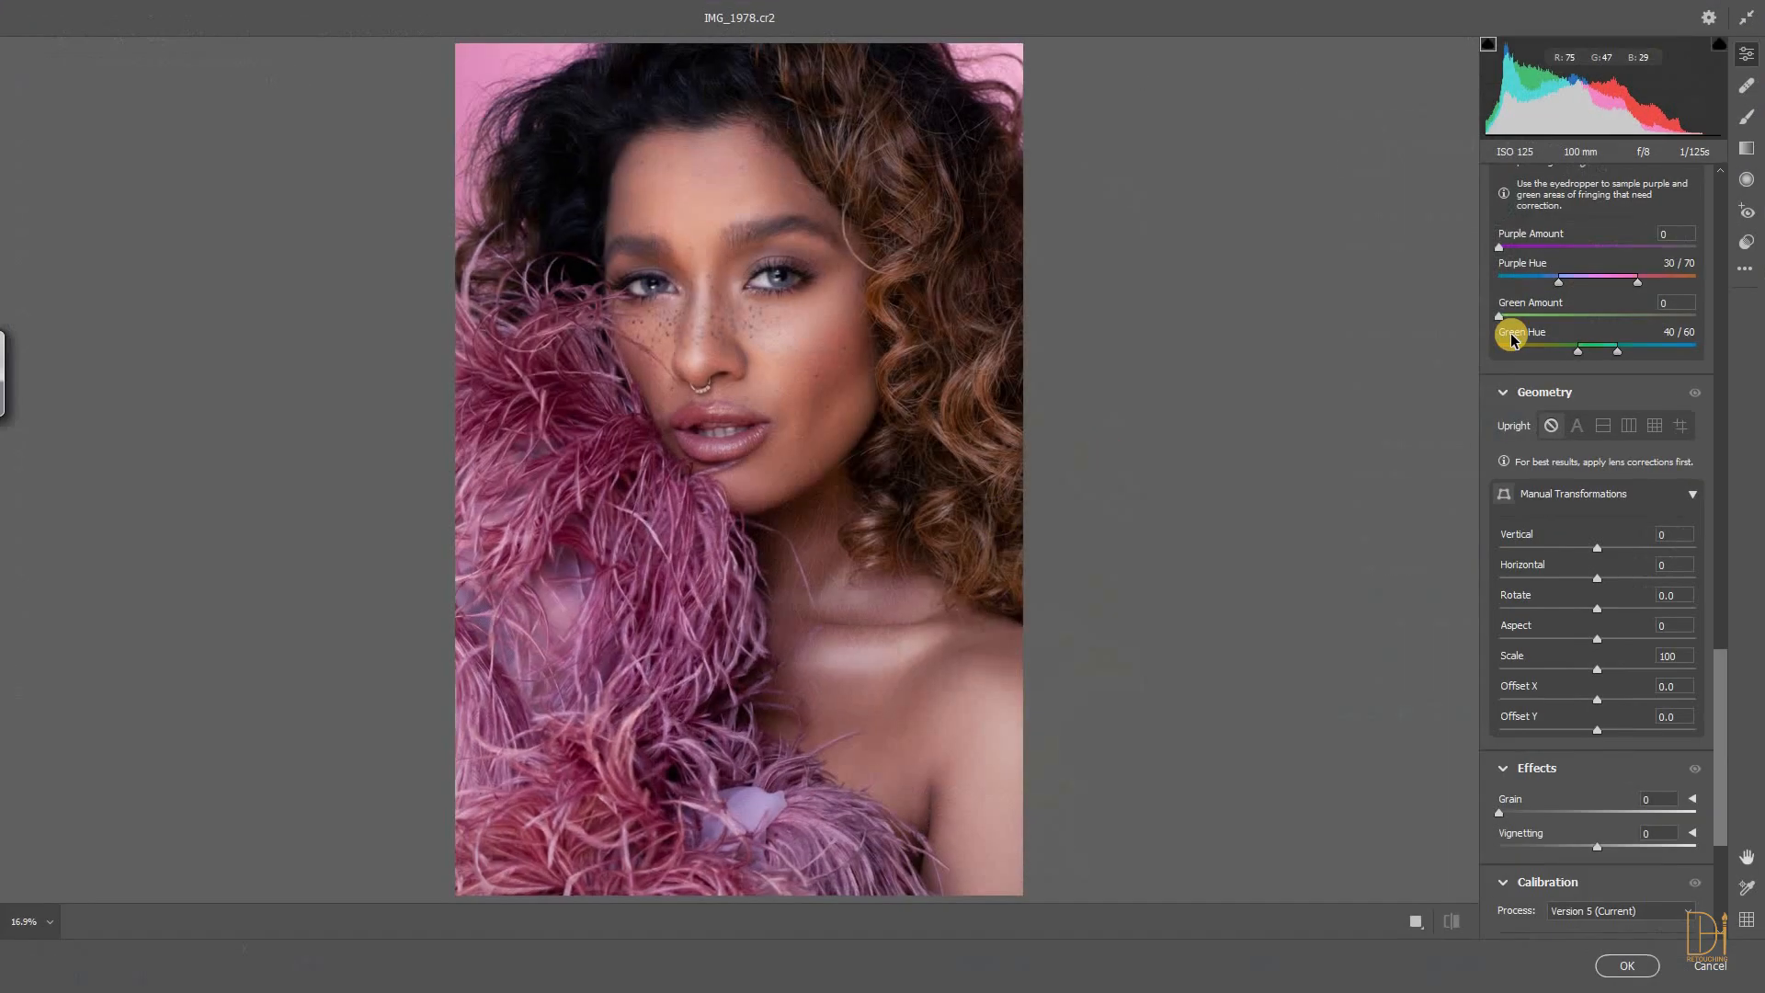
pyautogui.click(1747, 180)
pyautogui.moveTo(1007, 434); pyautogui.dragTo(1123, 362)
pyautogui.moveTo(1597, 402); pyautogui.dragTo(1635, 402)
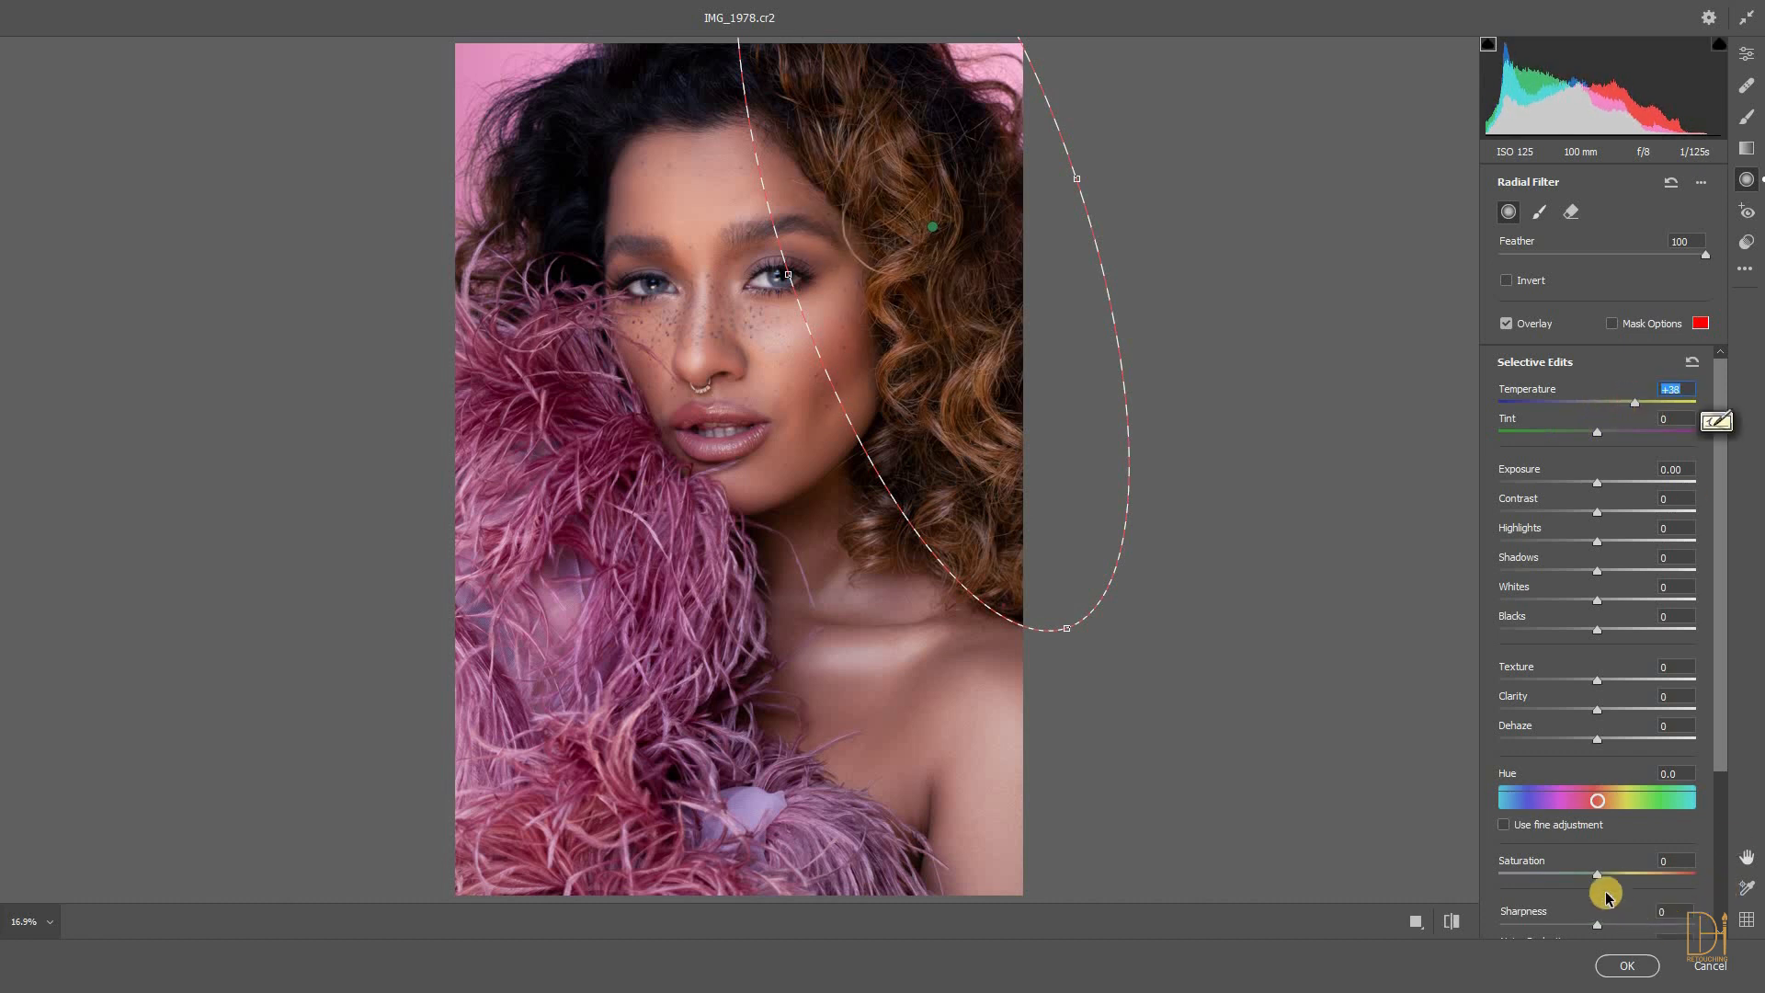
pyautogui.moveTo(1604, 878); pyautogui.dragTo(1610, 879)
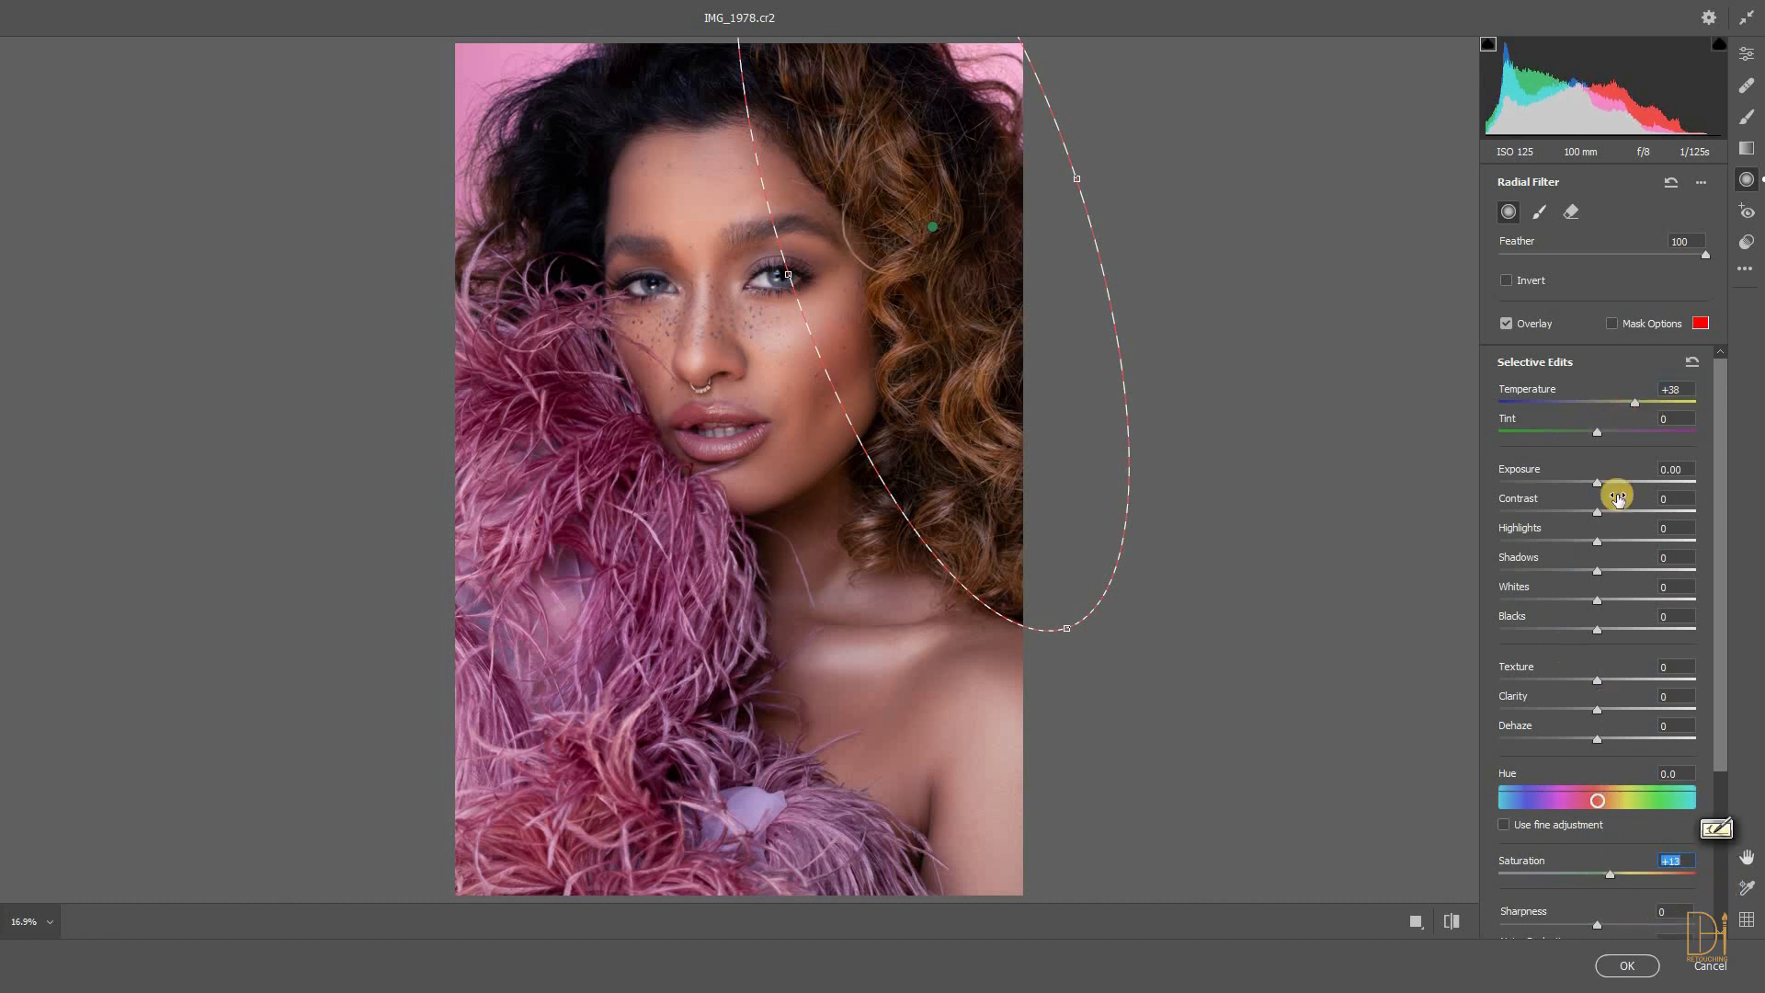
# Set the Color Mixer saturation of reds to +11 and yellows to +34, and apply the Camera Raw filter
pyautogui.click(1746, 53)
pyautogui.scroll(10, 1517, 464)
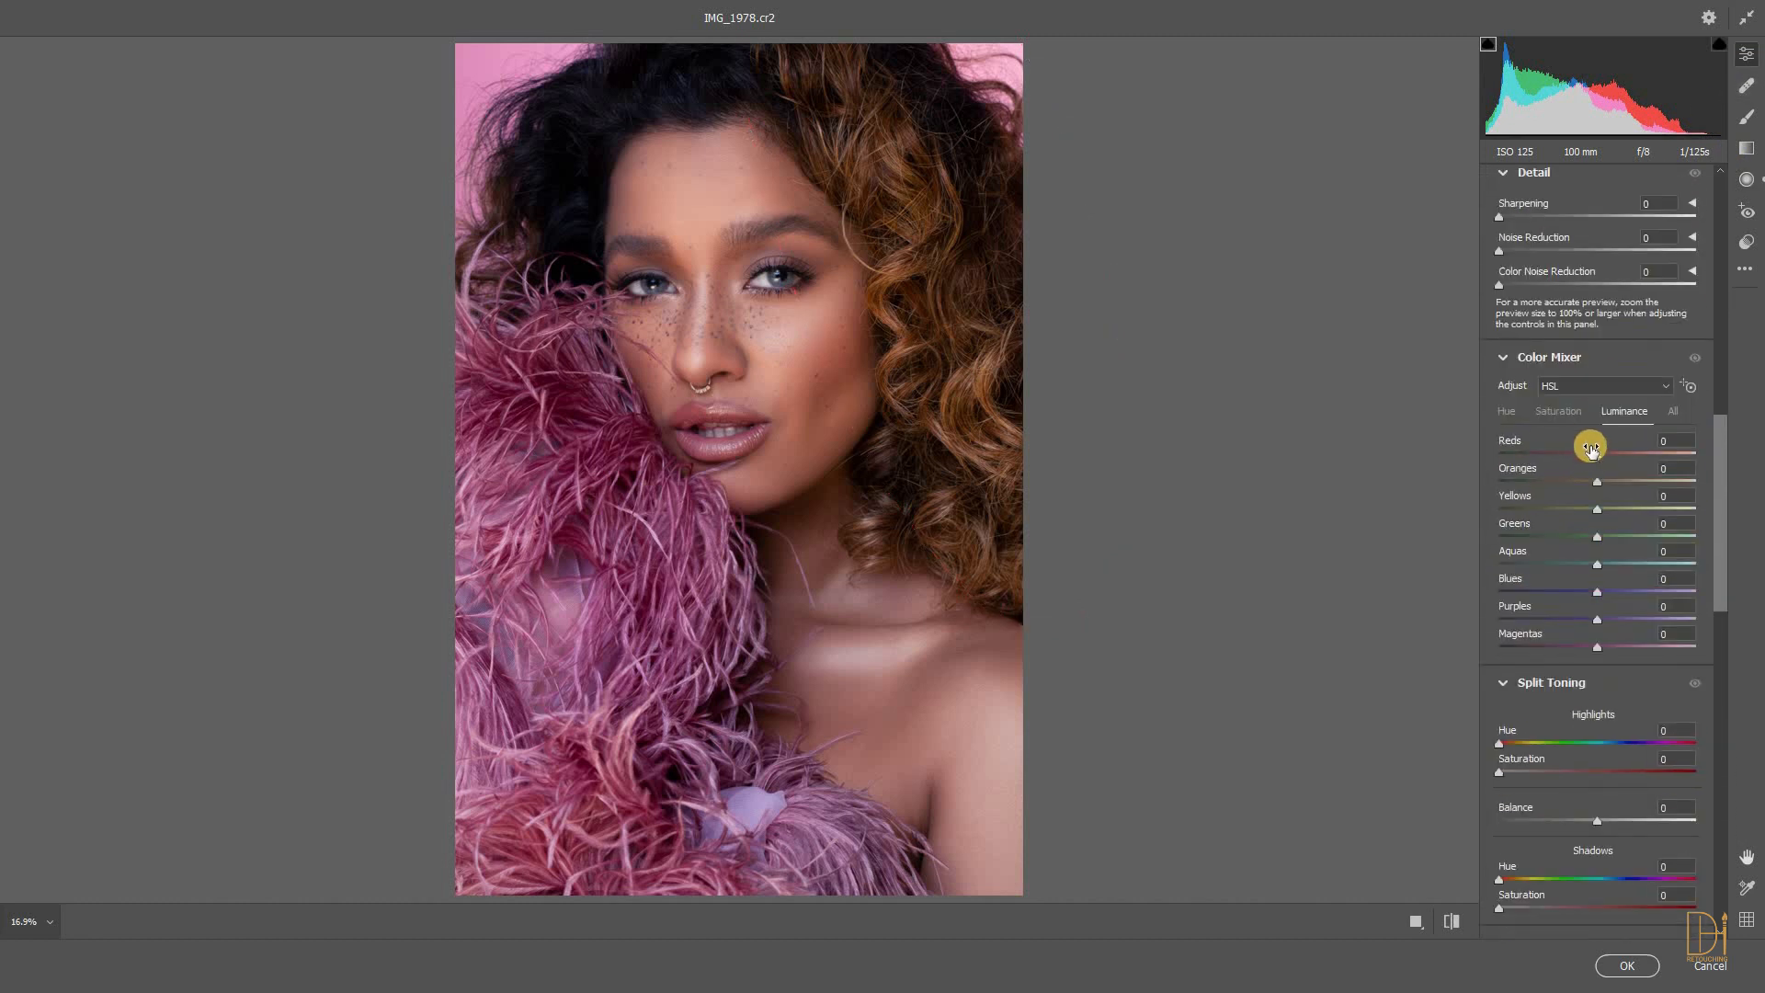
pyautogui.click(1565, 410)
pyautogui.moveTo(1582, 452); pyautogui.dragTo(1629, 508)
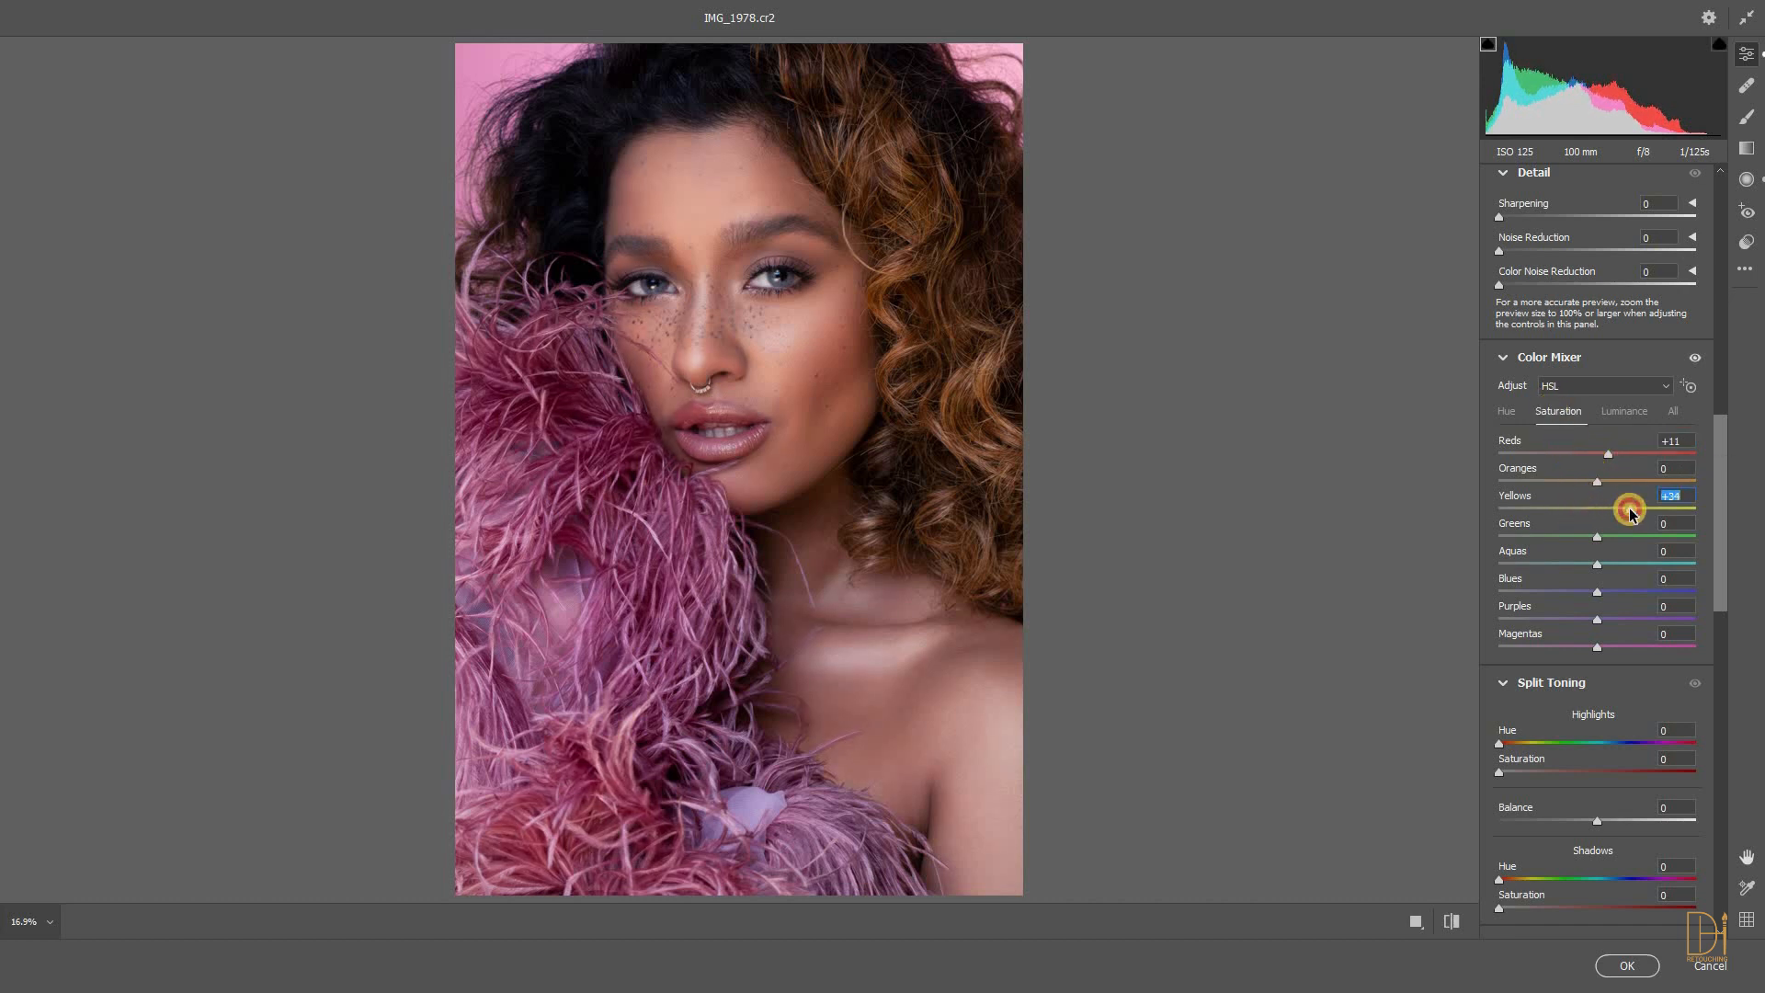
pyautogui.click(1628, 965)
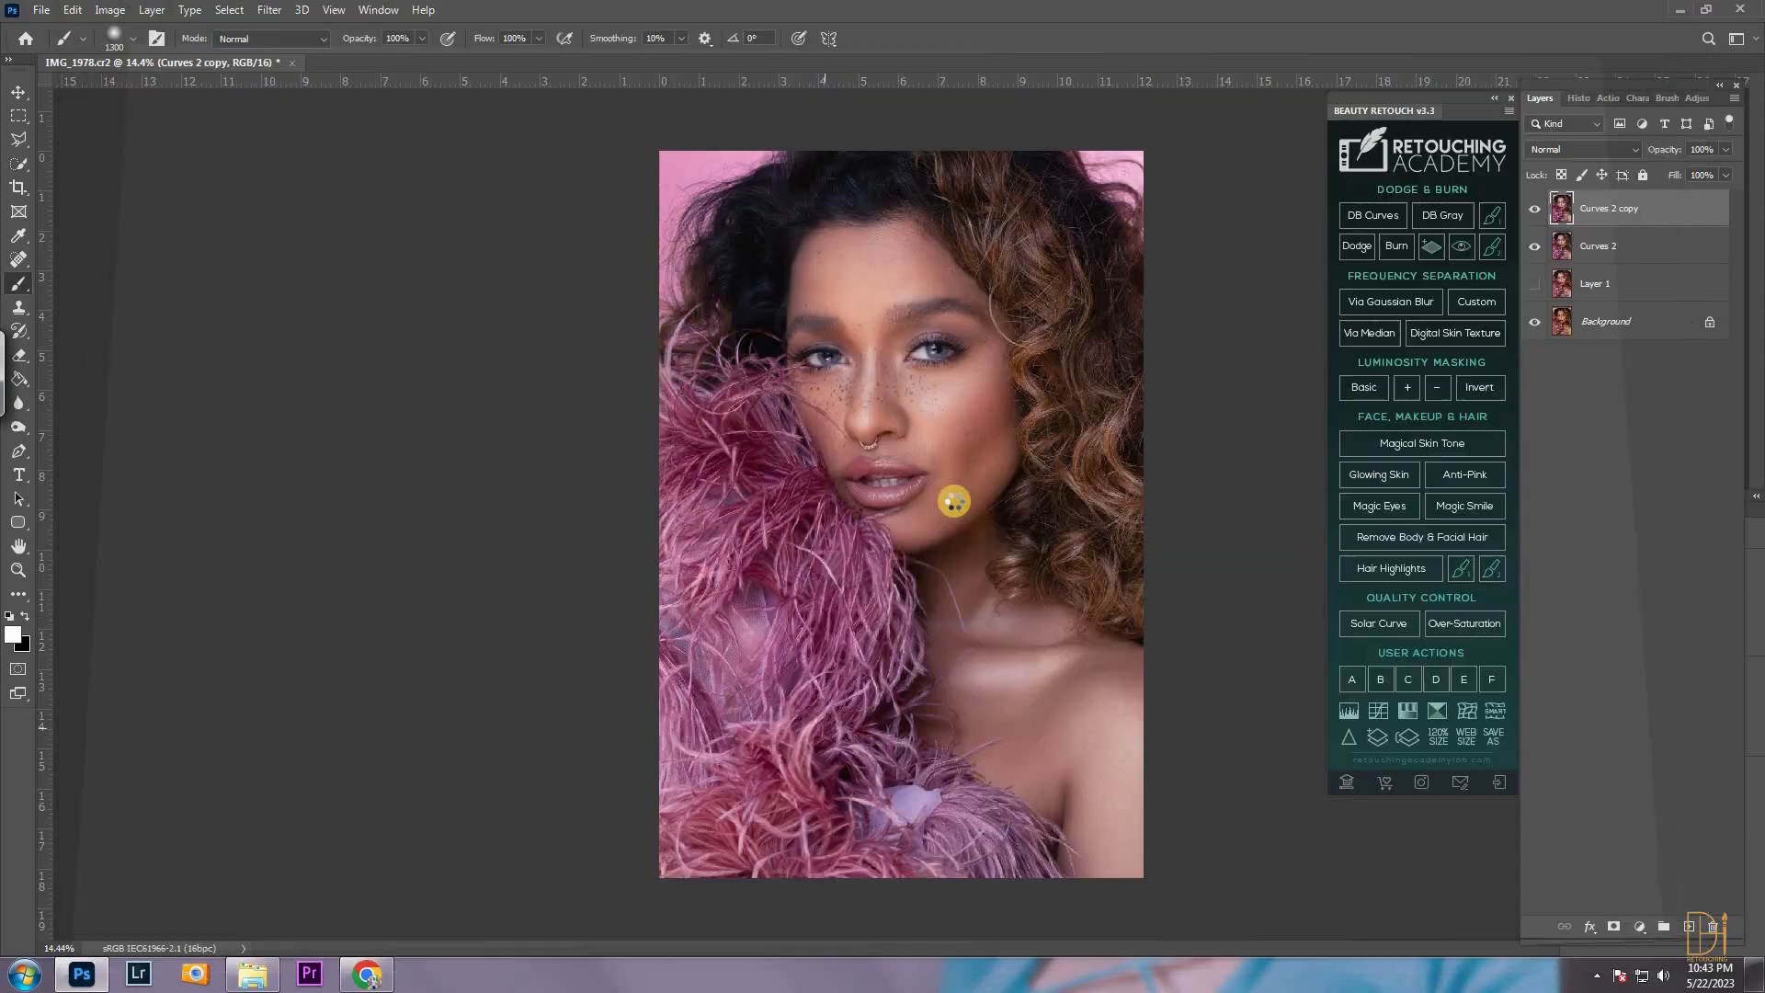
# Hide the warmer copy behind a black mask, reveal it over the brown curls with a white brush of size 900, and merge it down
pyautogui.keyDown('alt'); pyautogui.click(1611, 926); pyautogui.keyUp('alt')
pyautogui.scroll(1, 1159, 524)
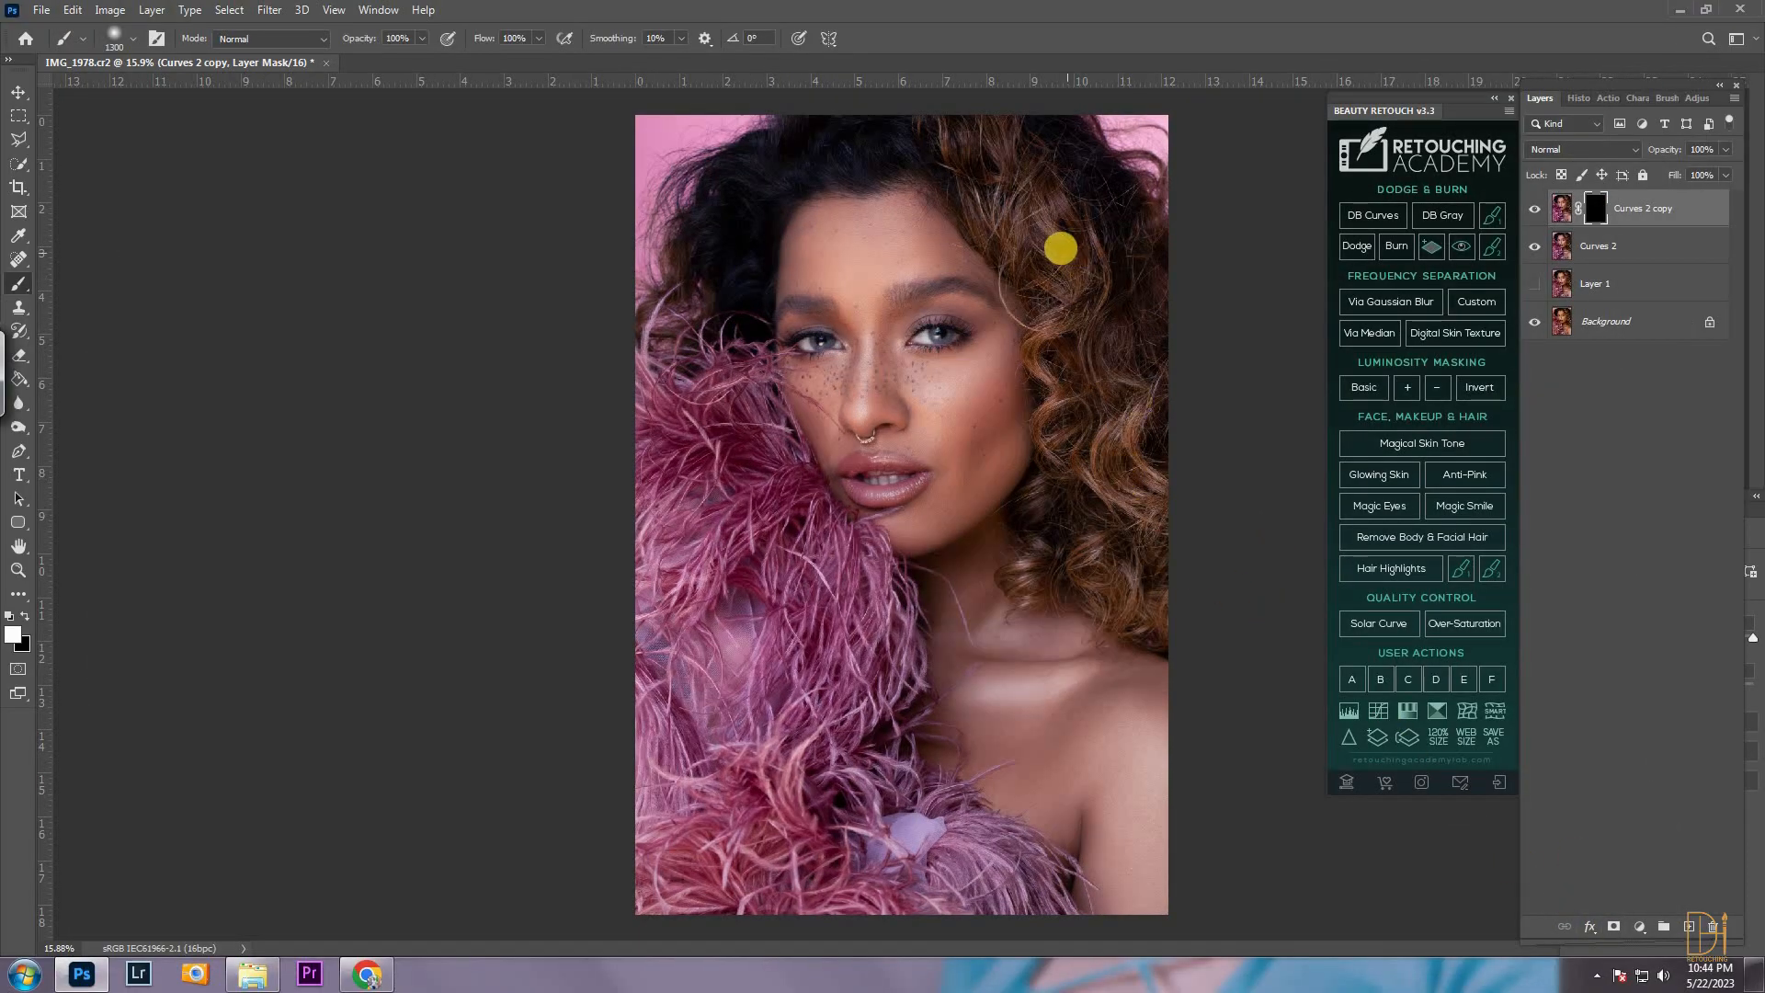
pyautogui.press('[')
pyautogui.press('[')
pyautogui.press('[')
pyautogui.press('[')
pyautogui.moveTo(1008, 175)
pyautogui.mouseDown()
pyautogui.moveTo(1048, 207)
pyautogui.moveTo(1094, 303)
pyautogui.moveTo(1079, 395)
pyautogui.moveTo(1102, 559)
pyautogui.moveTo(1120, 563)
pyautogui.moveTo(1153, 441)
pyautogui.moveTo(1113, 230)
pyautogui.moveTo(1038, 162)
pyautogui.moveTo(1142, 274)
pyautogui.moveTo(1036, 269)
pyautogui.mouseUp()
pyautogui.hotkey('ctrl', 'e')
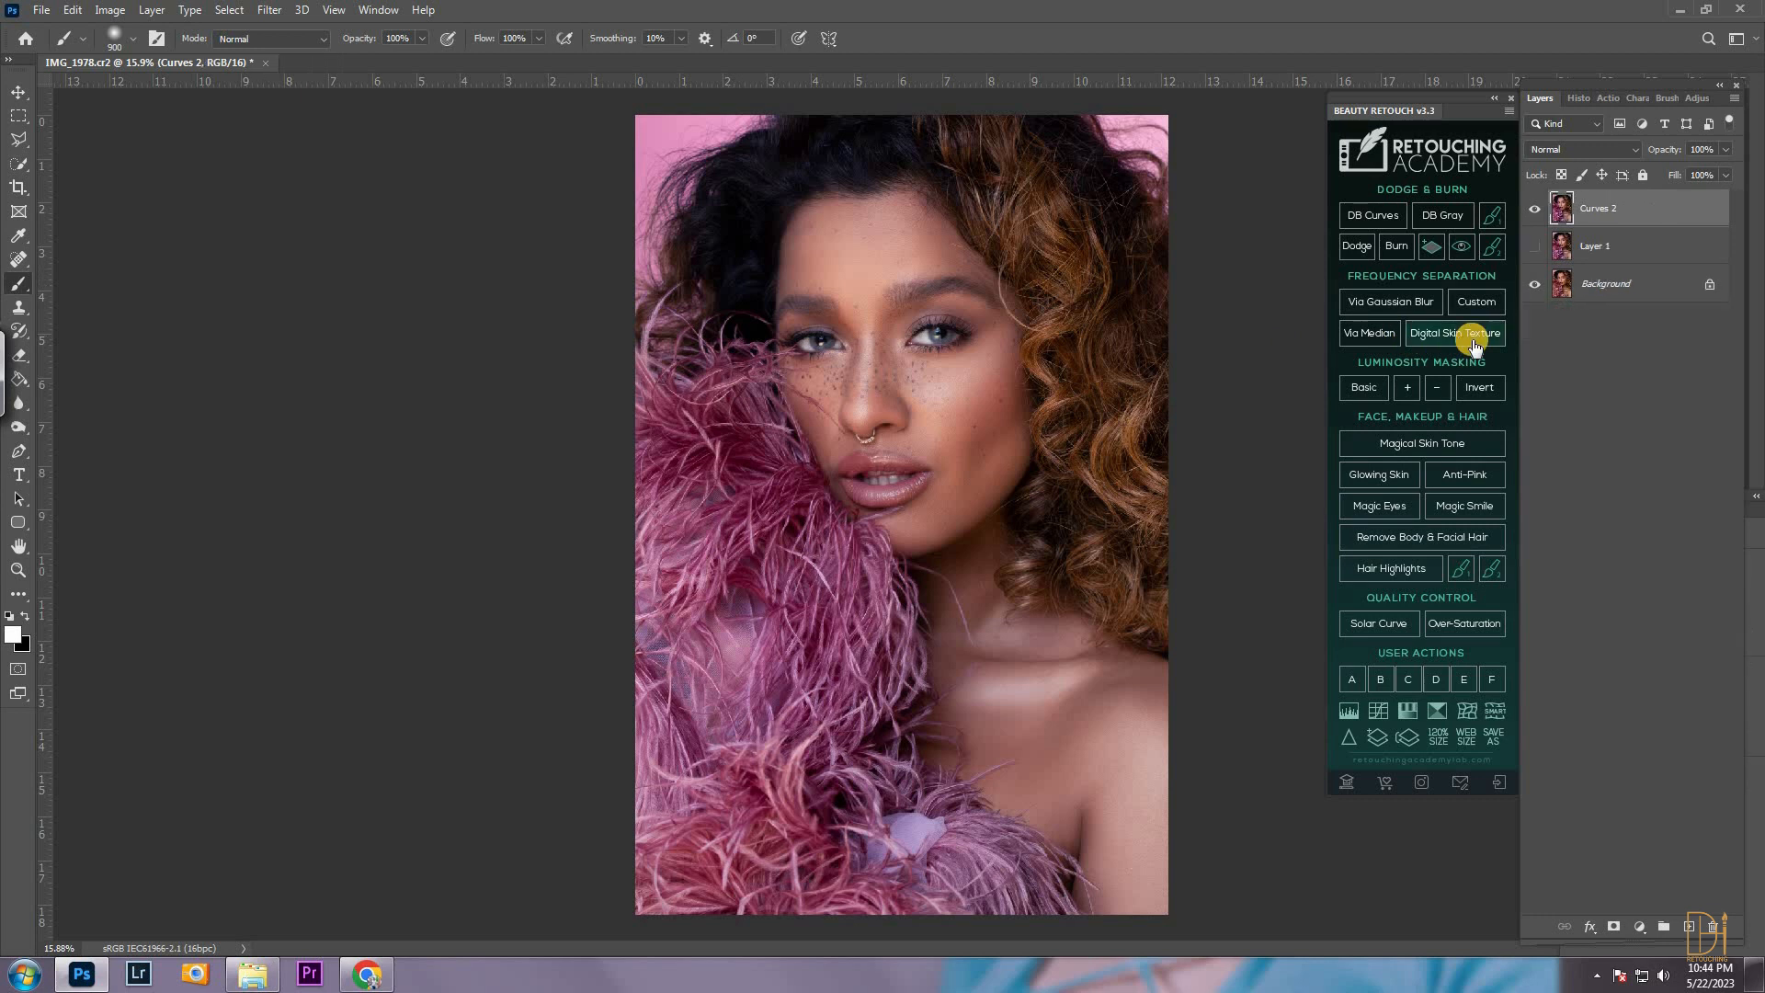
# Compare the finished retouch with the original portrait by toggling the Curves 2 layer, and view the whole image
pyautogui.click(1540, 210)
pyautogui.click(1538, 212)
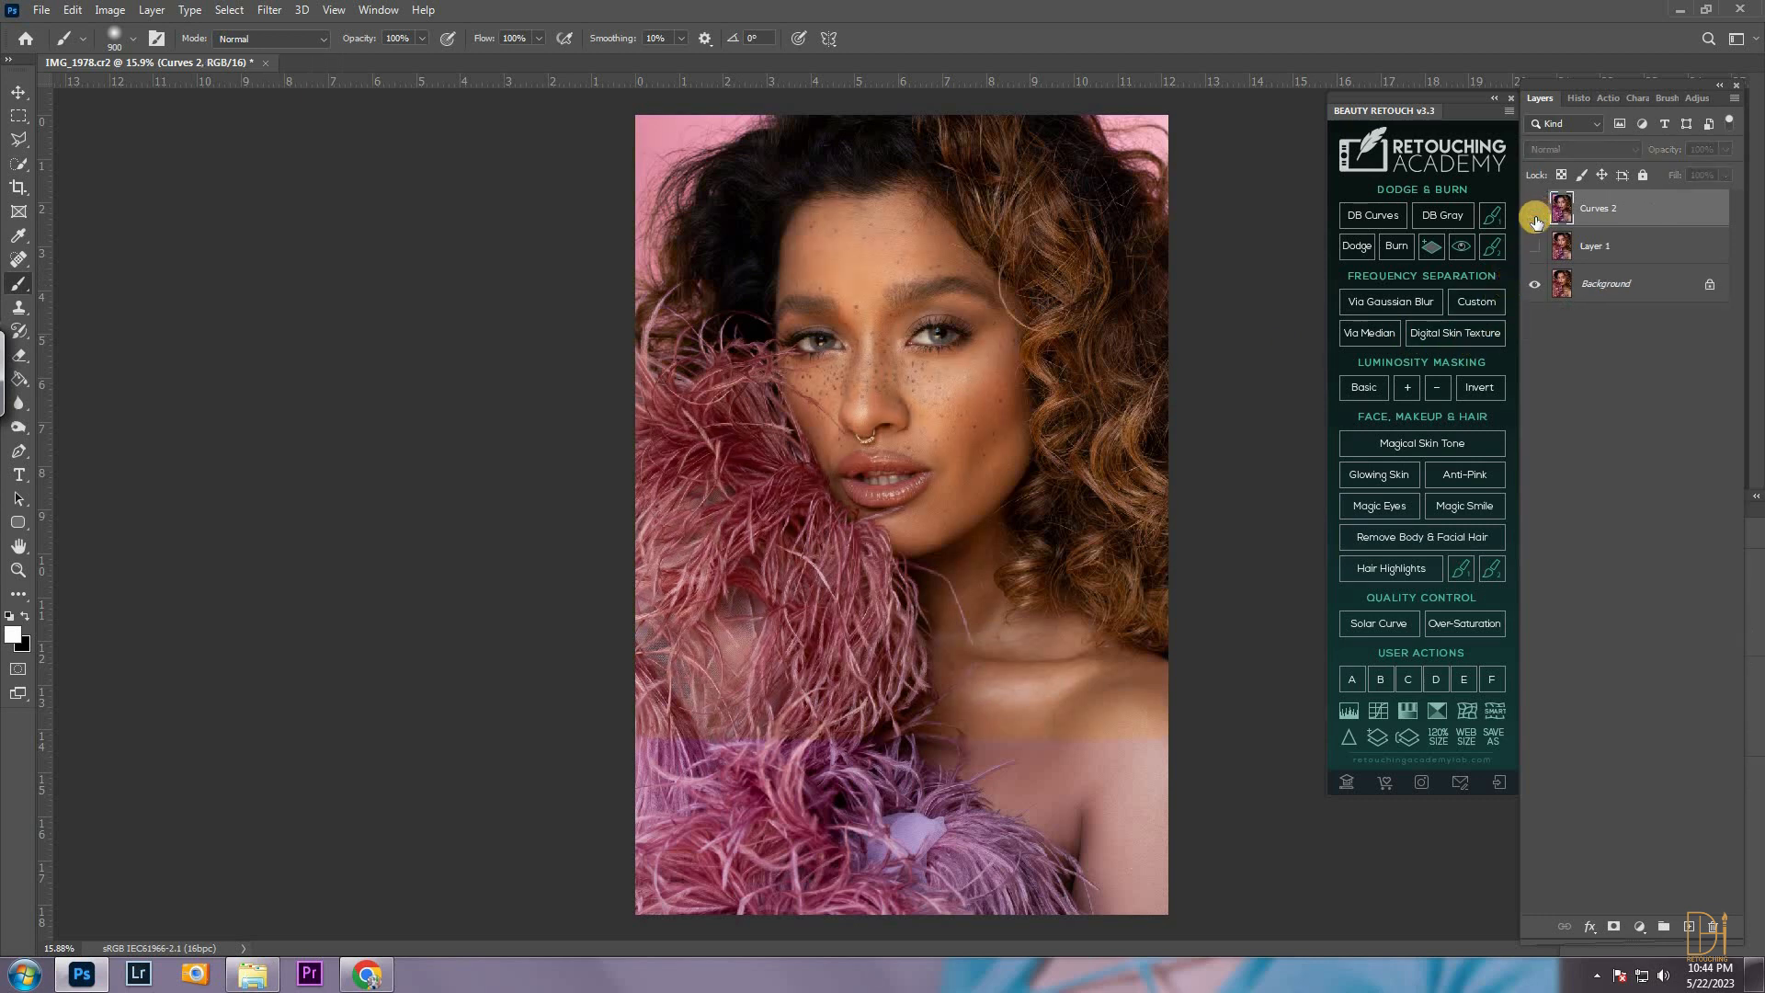
pyautogui.click(1537, 219)
pyautogui.click(1536, 219)
pyautogui.click(1535, 219)
pyautogui.scroll(-1, 898, 346)
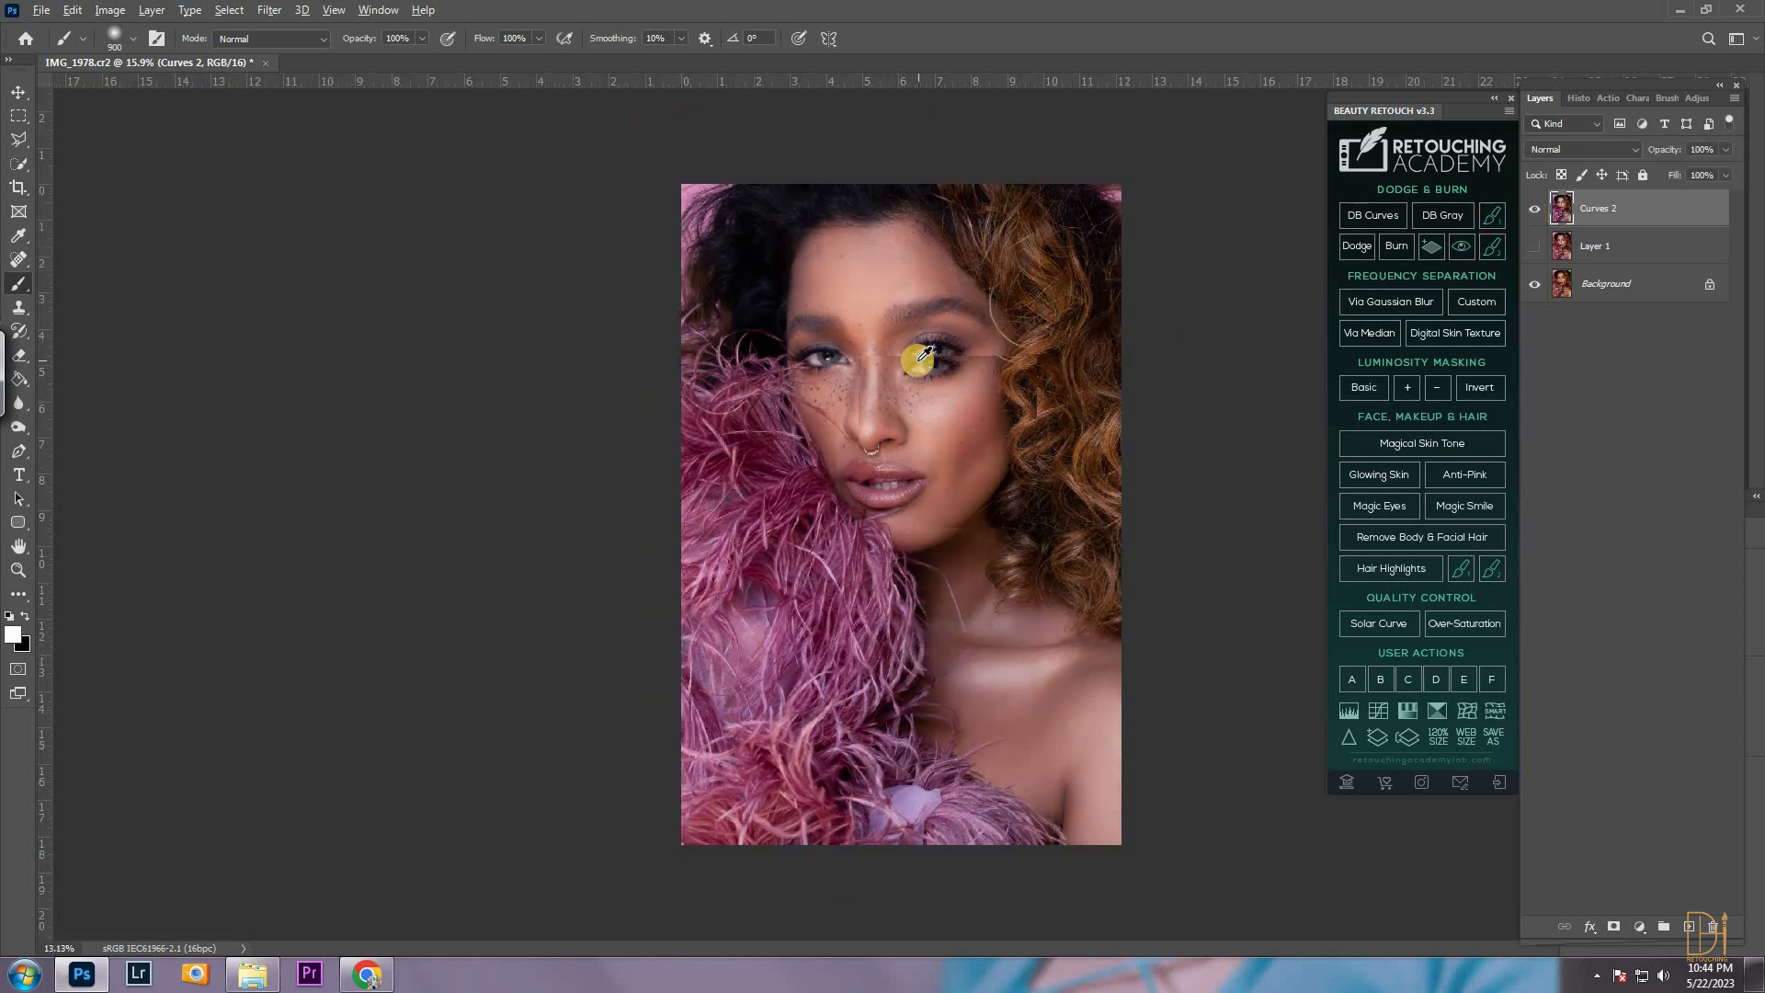
pyautogui.scroll(-1, 910, 373)
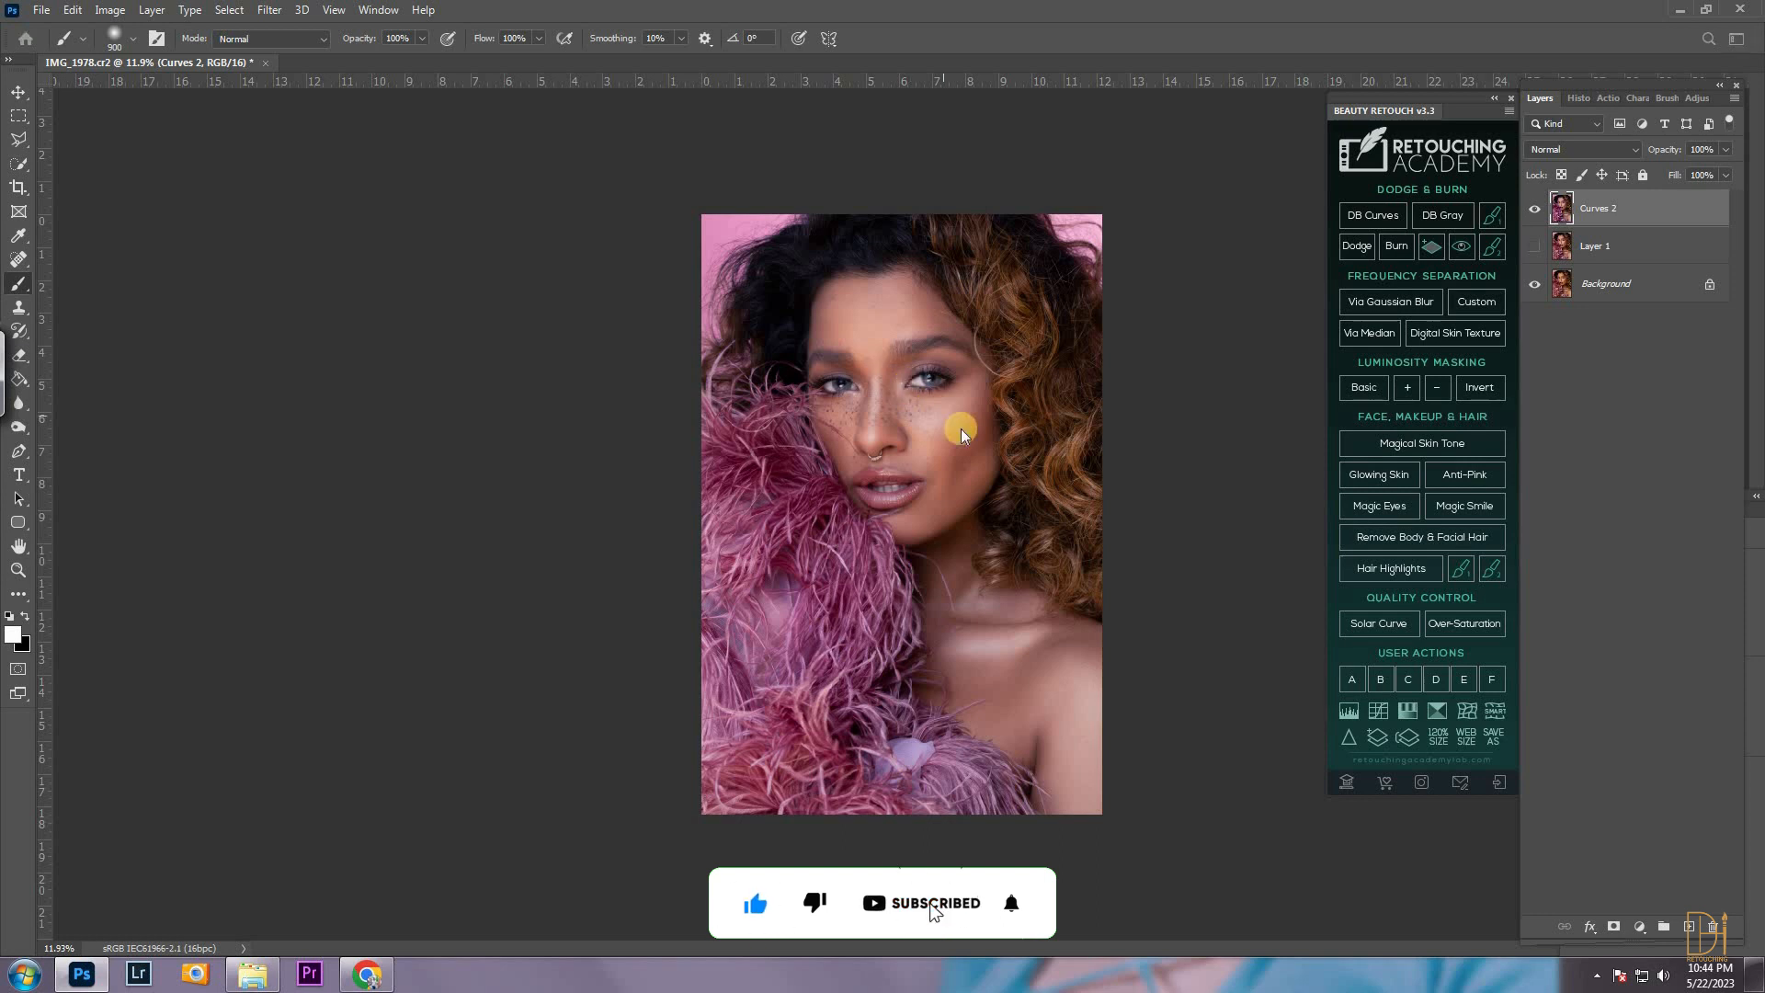
pyautogui.hotkey('alt', 'shift', 'ctrl', 'w')
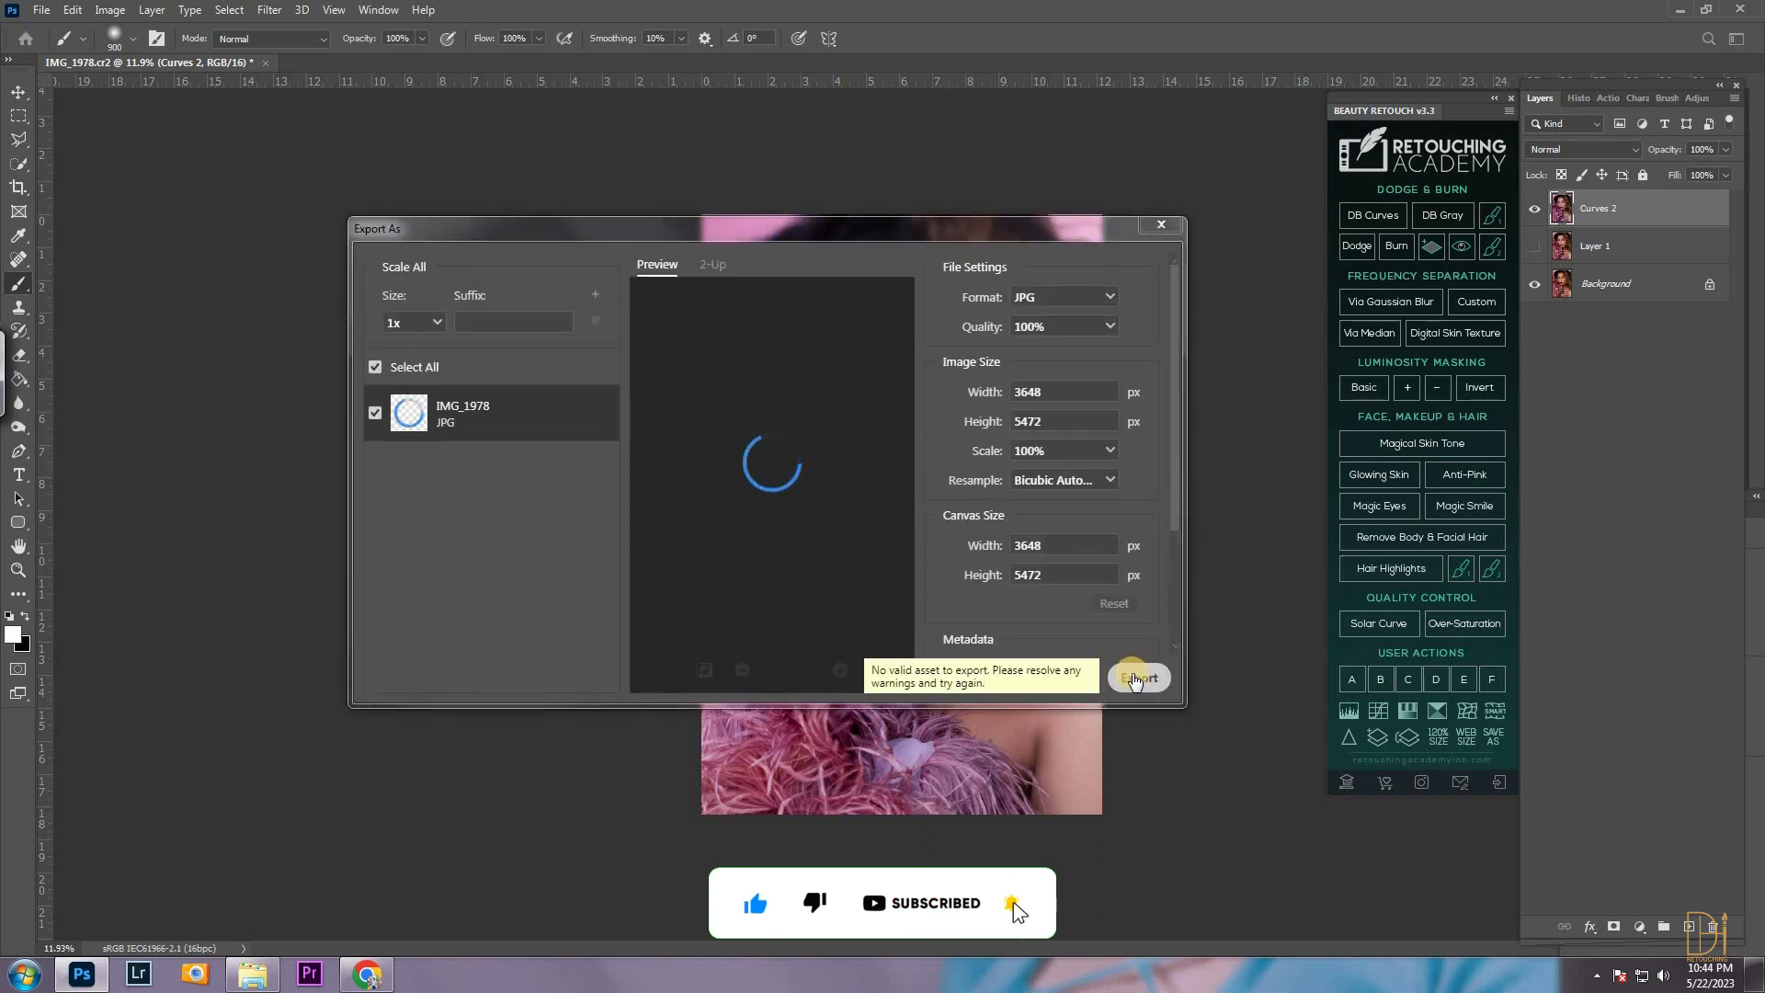
pyautogui.click(1161, 225)
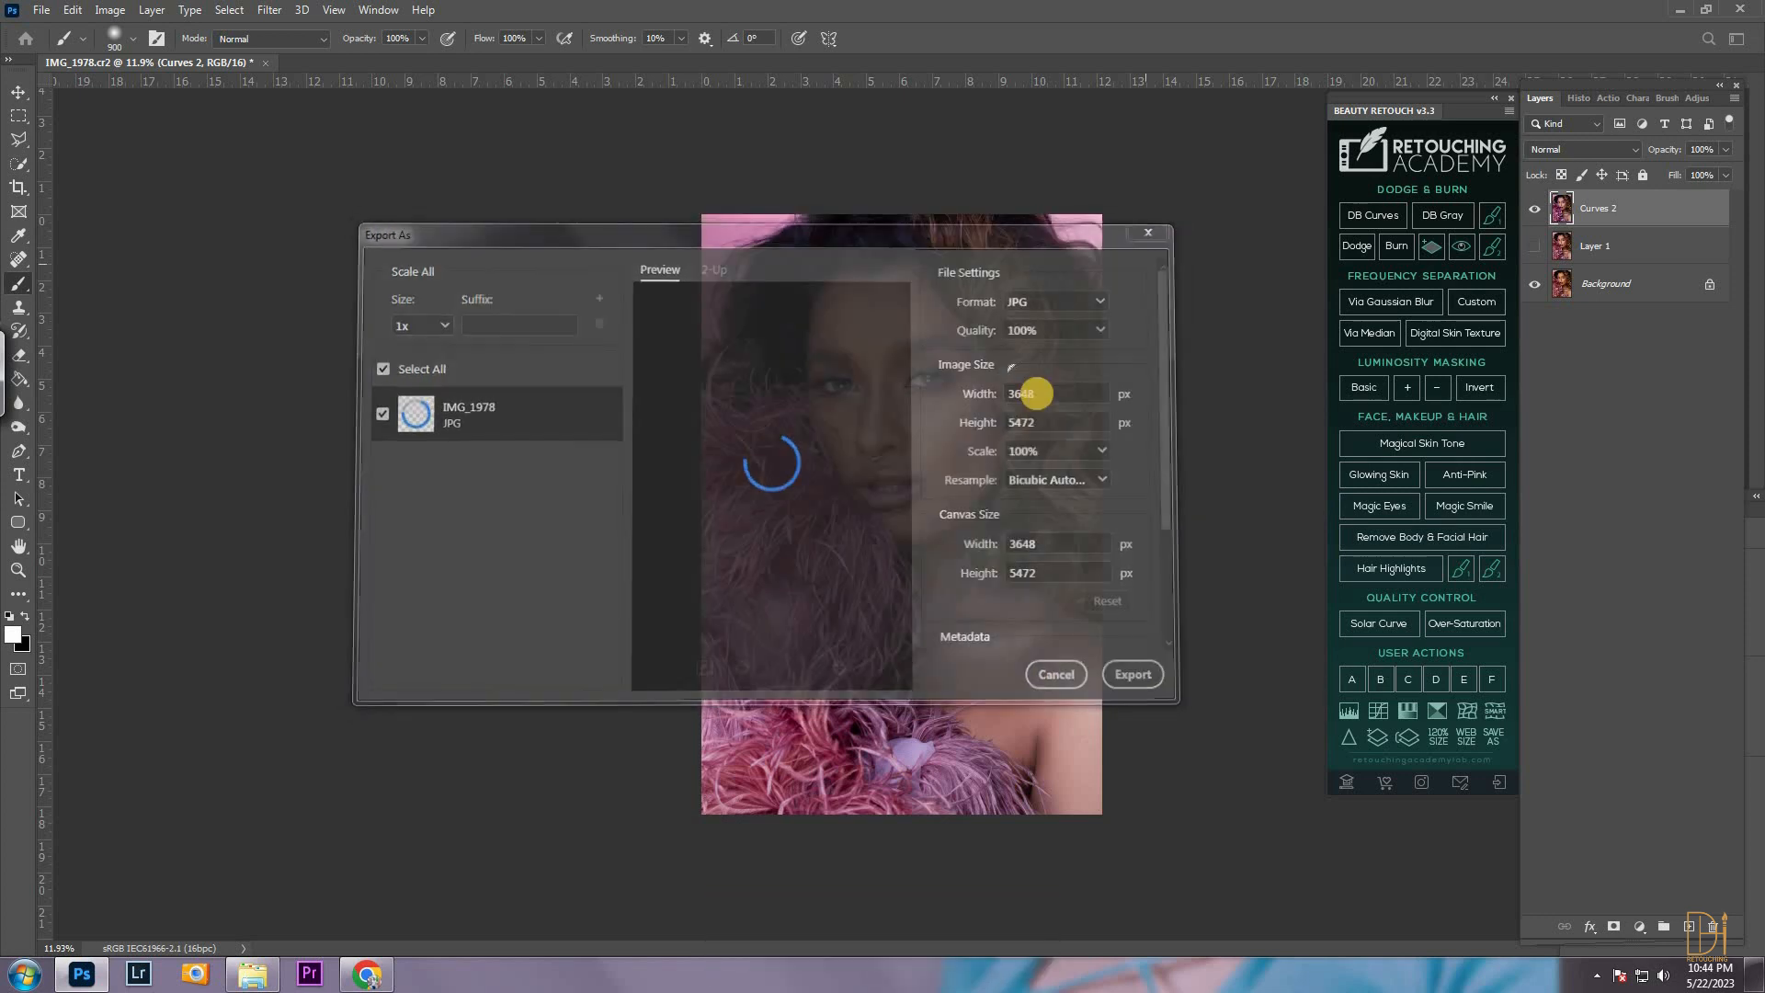
pyautogui.scroll(2, 944, 391)
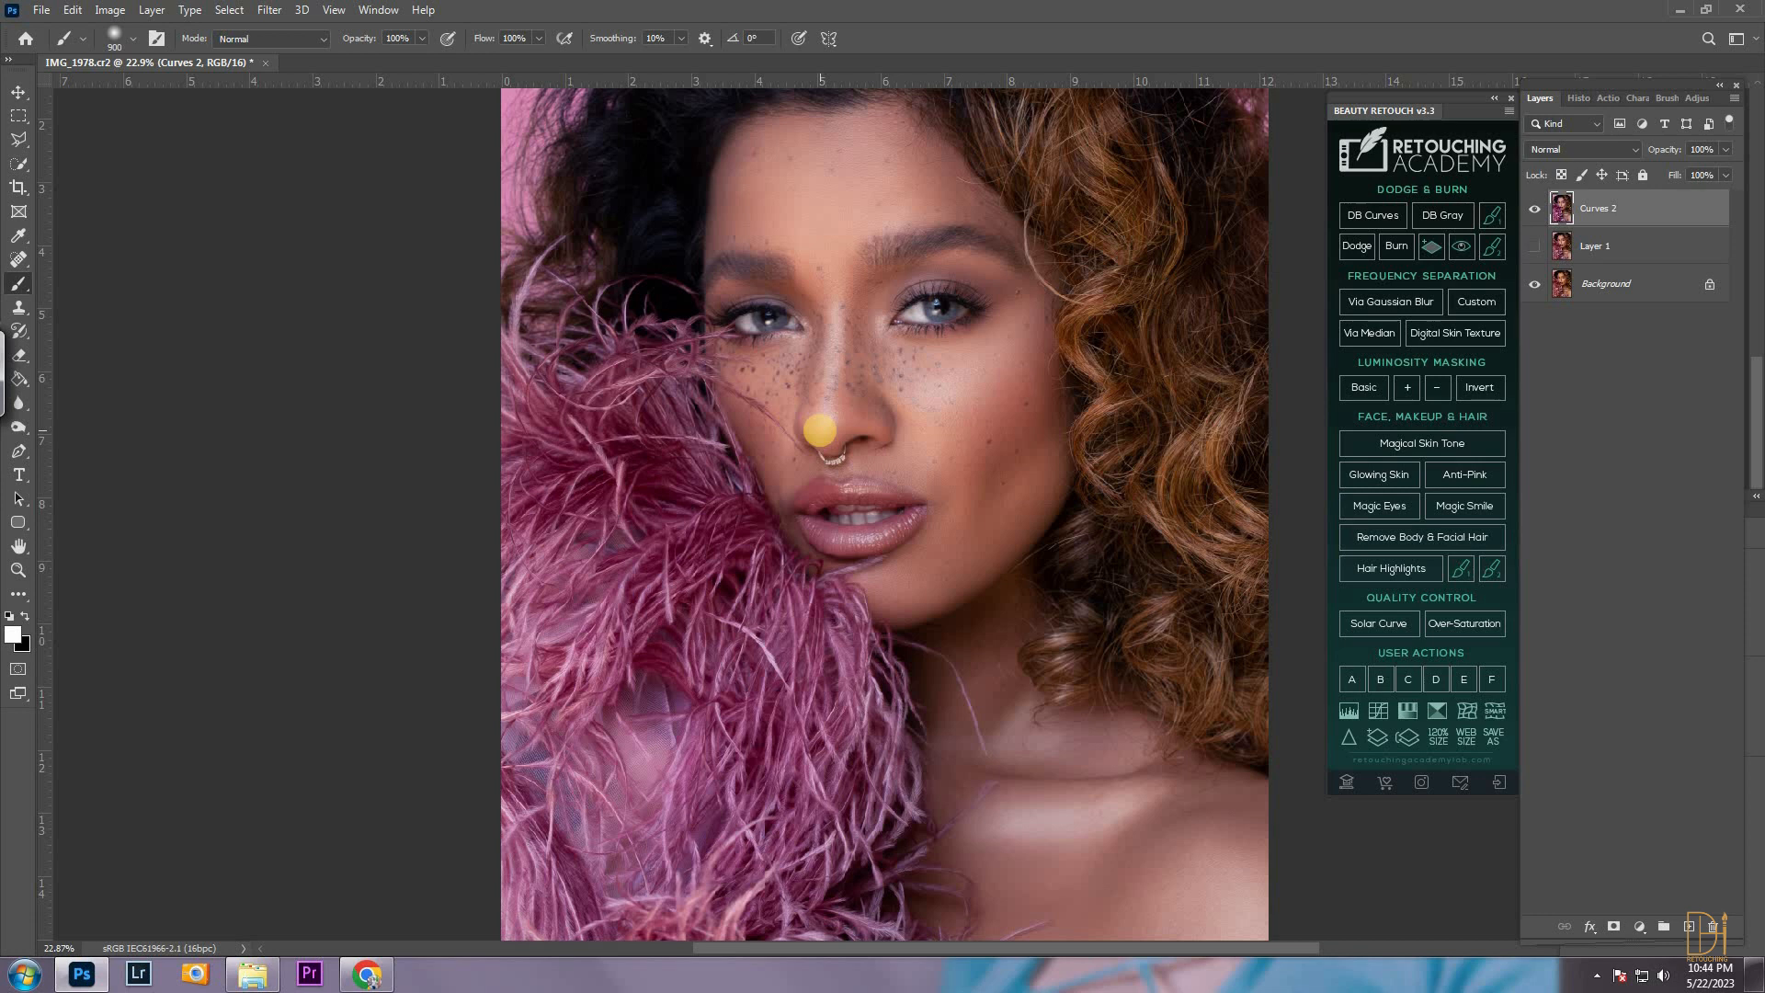
pyautogui.scroll(1, 910, 477)
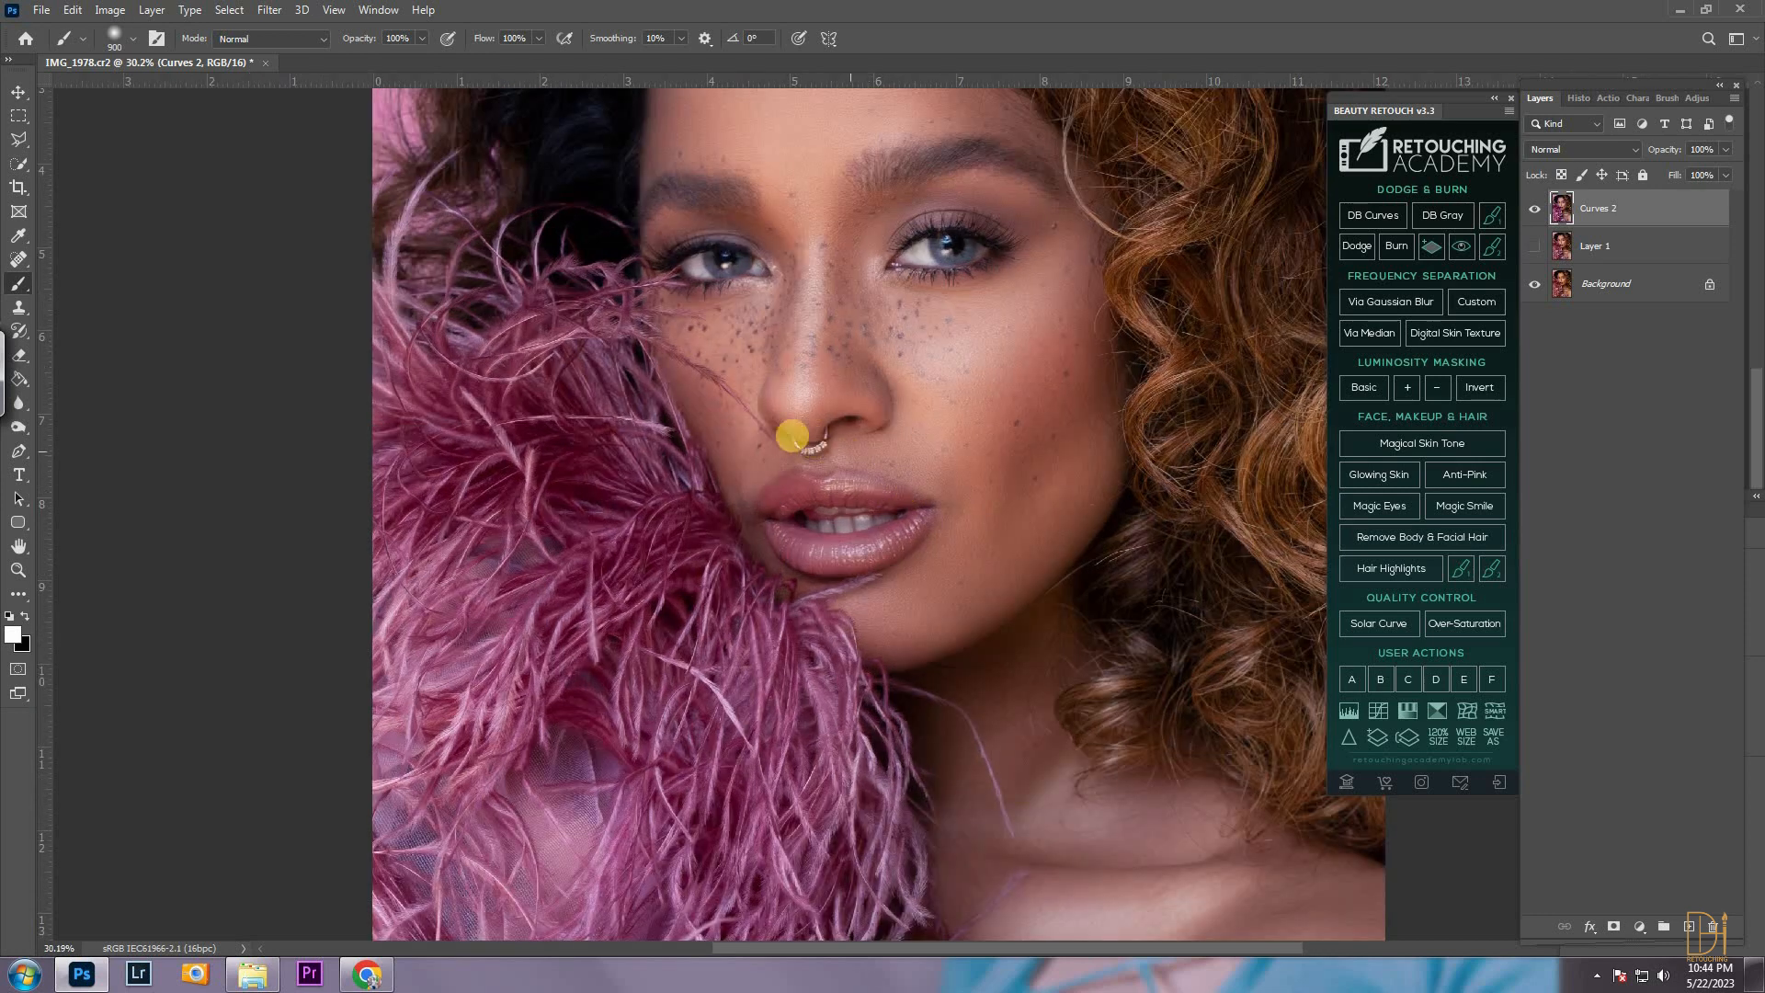
# Duplicate the Curves 2 layer and open the copy in the Liquify filter
pyautogui.hotkey('ctrl', 'j')
pyautogui.scroll(2, 827, 378)
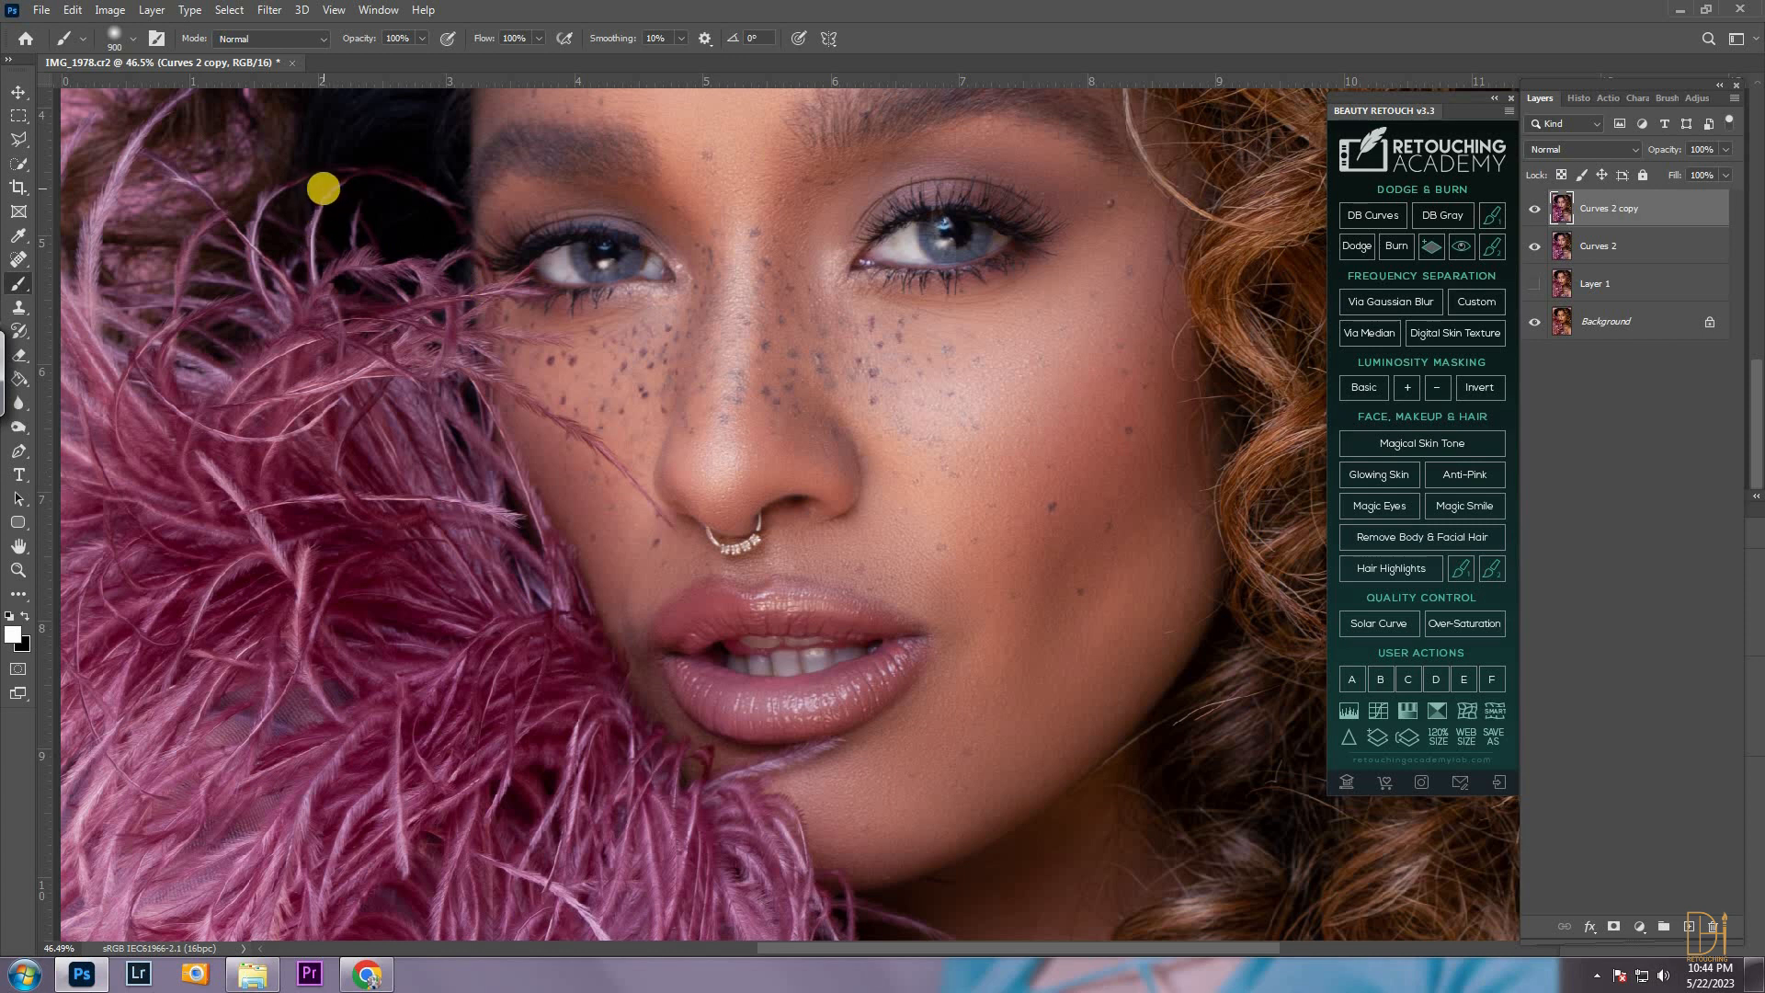
pyautogui.click(268, 10)
pyautogui.click(285, 156)
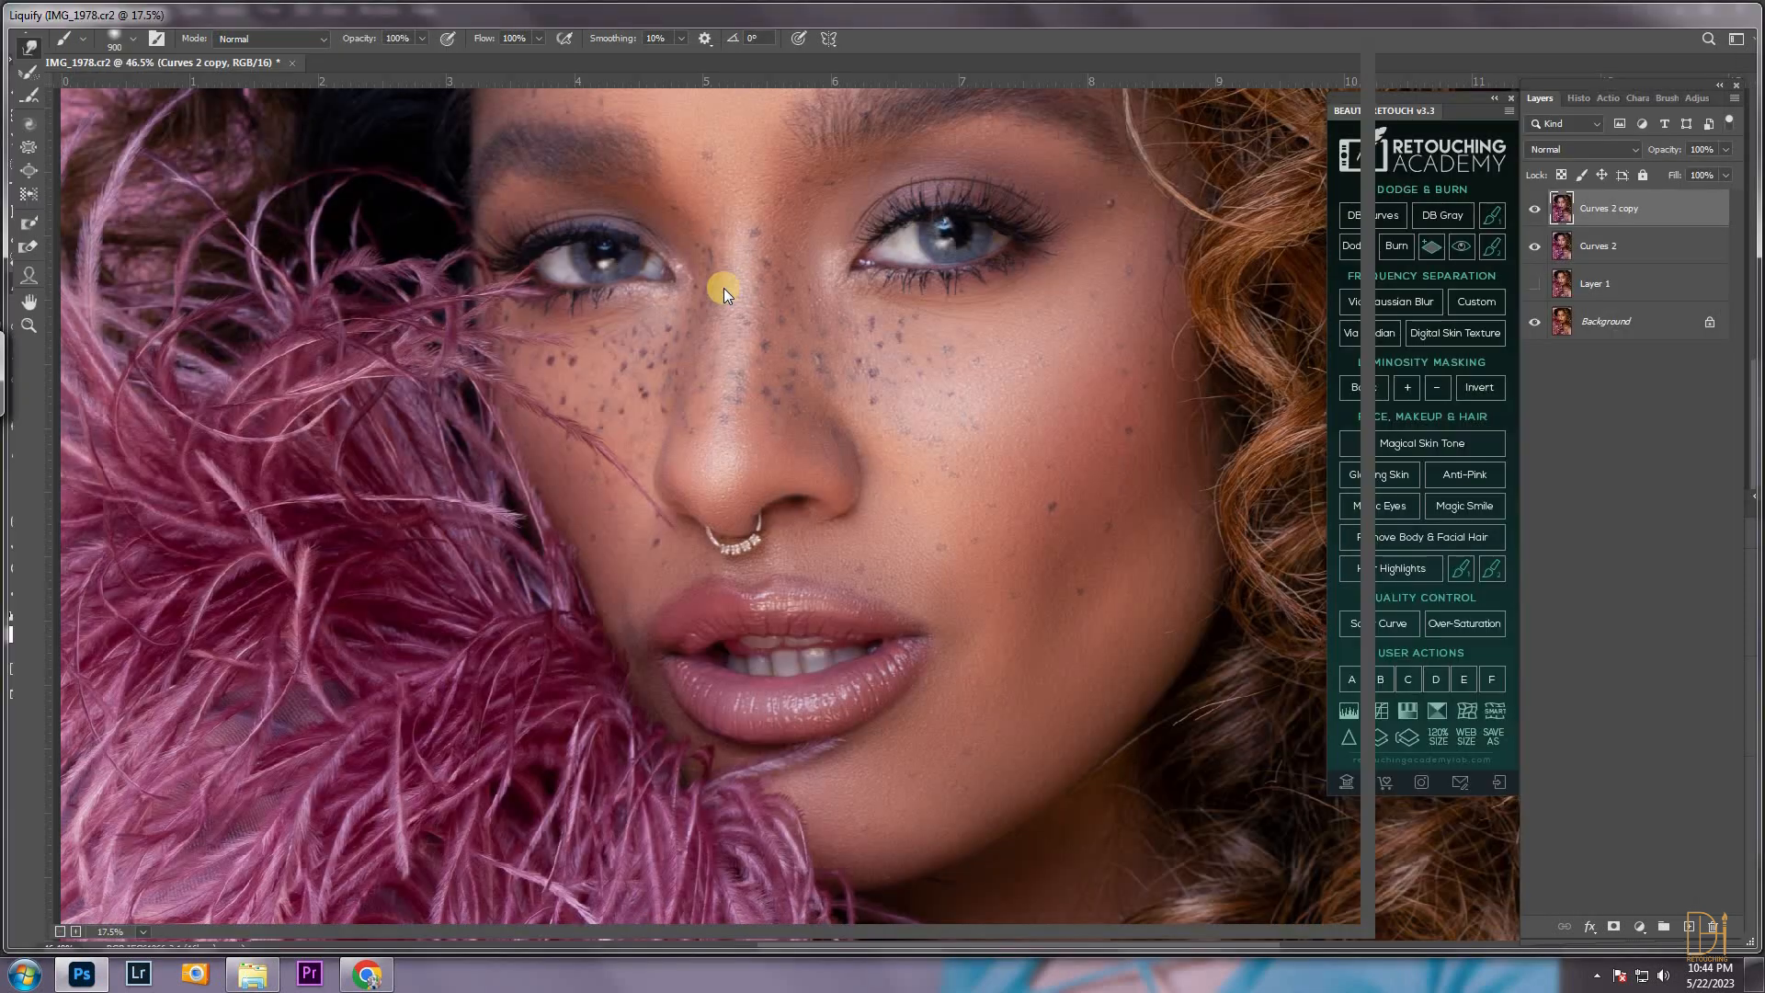
# Reshape the lower lip edge and mouth corner nearer the brown curls with the Forward Warp brush at sizes 200 and 175
pyautogui.keyDown('alt'); pyautogui.scroll(4, 663, 296); pyautogui.keyUp('alt')
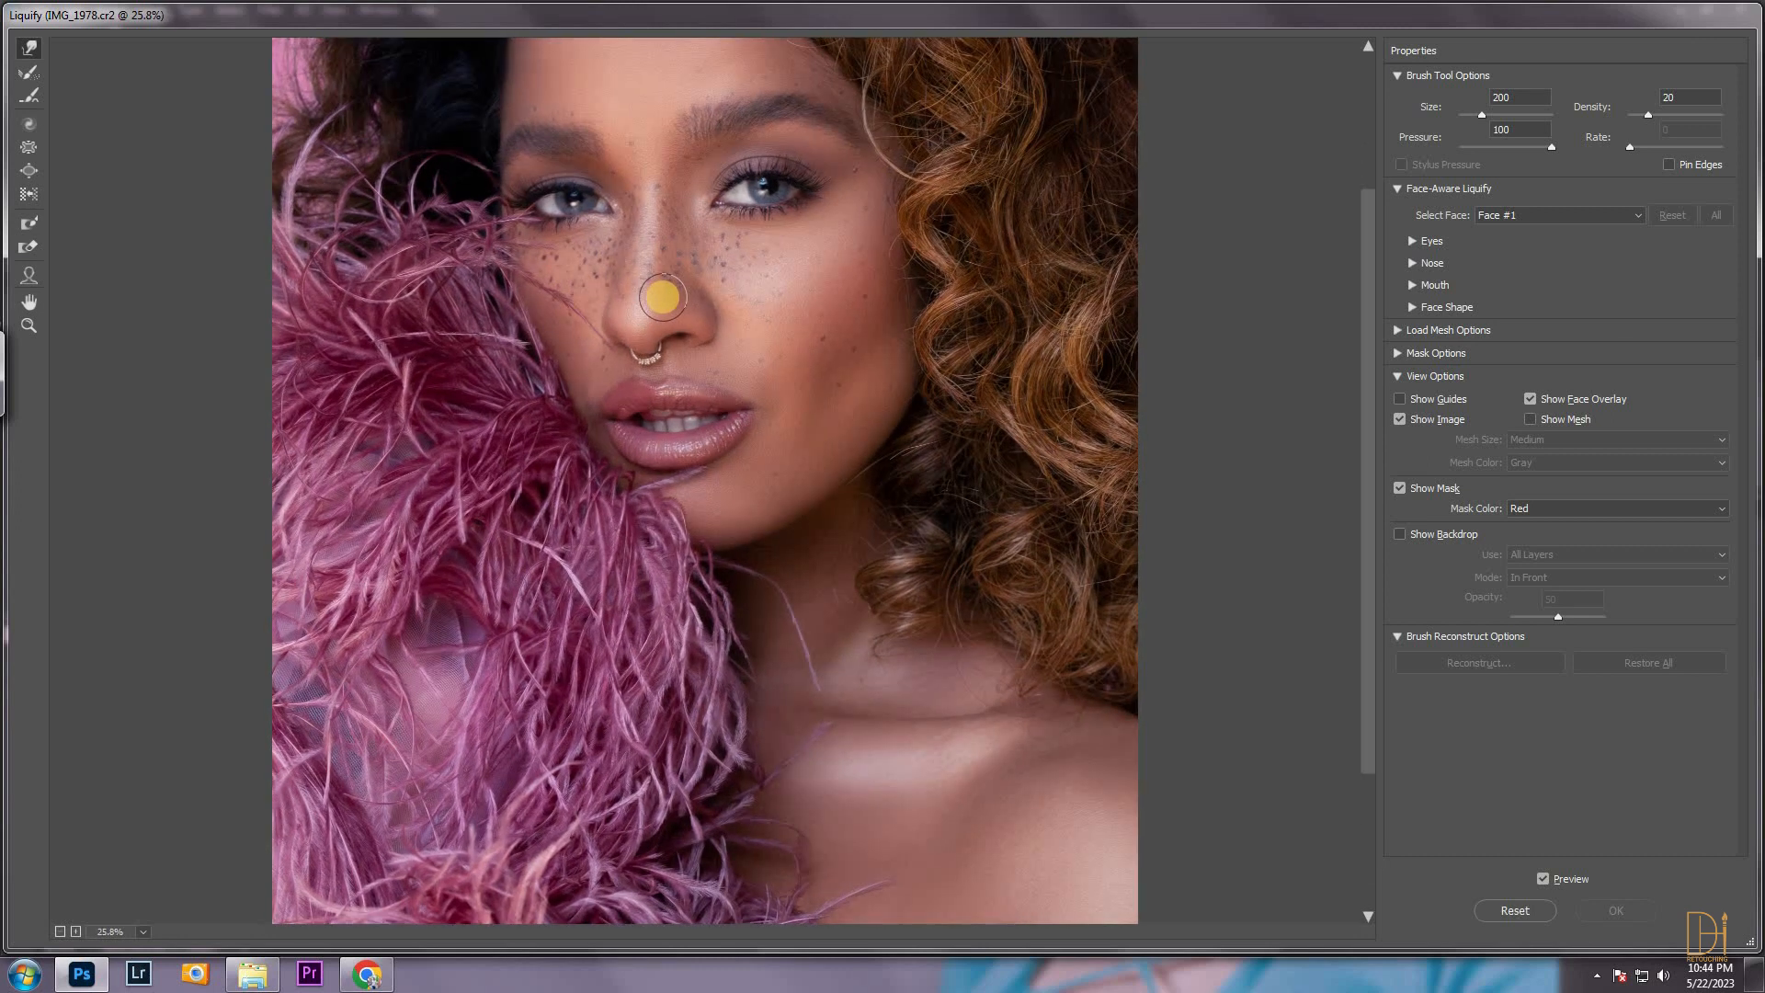
pyautogui.keyDown('alt'); pyautogui.scroll(1, 663, 296); pyautogui.keyUp('alt')
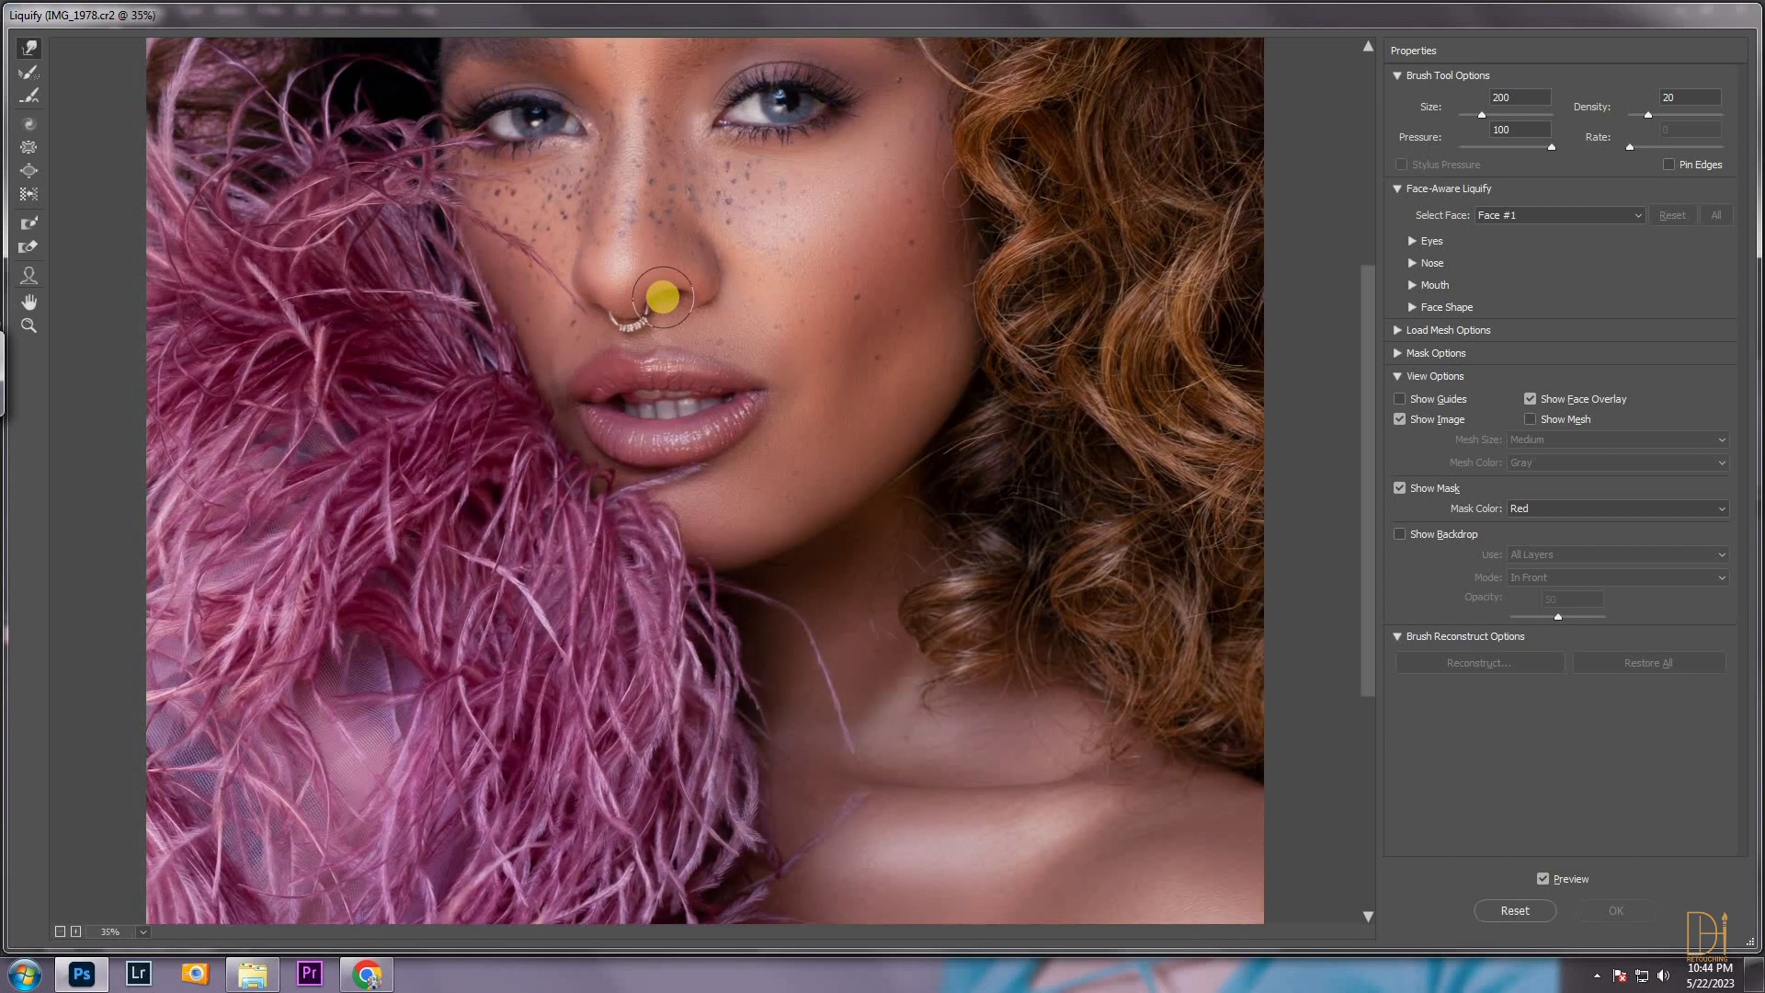
pyautogui.keyDown('alt'); pyautogui.scroll(2, 662, 296); pyautogui.keyUp('alt')
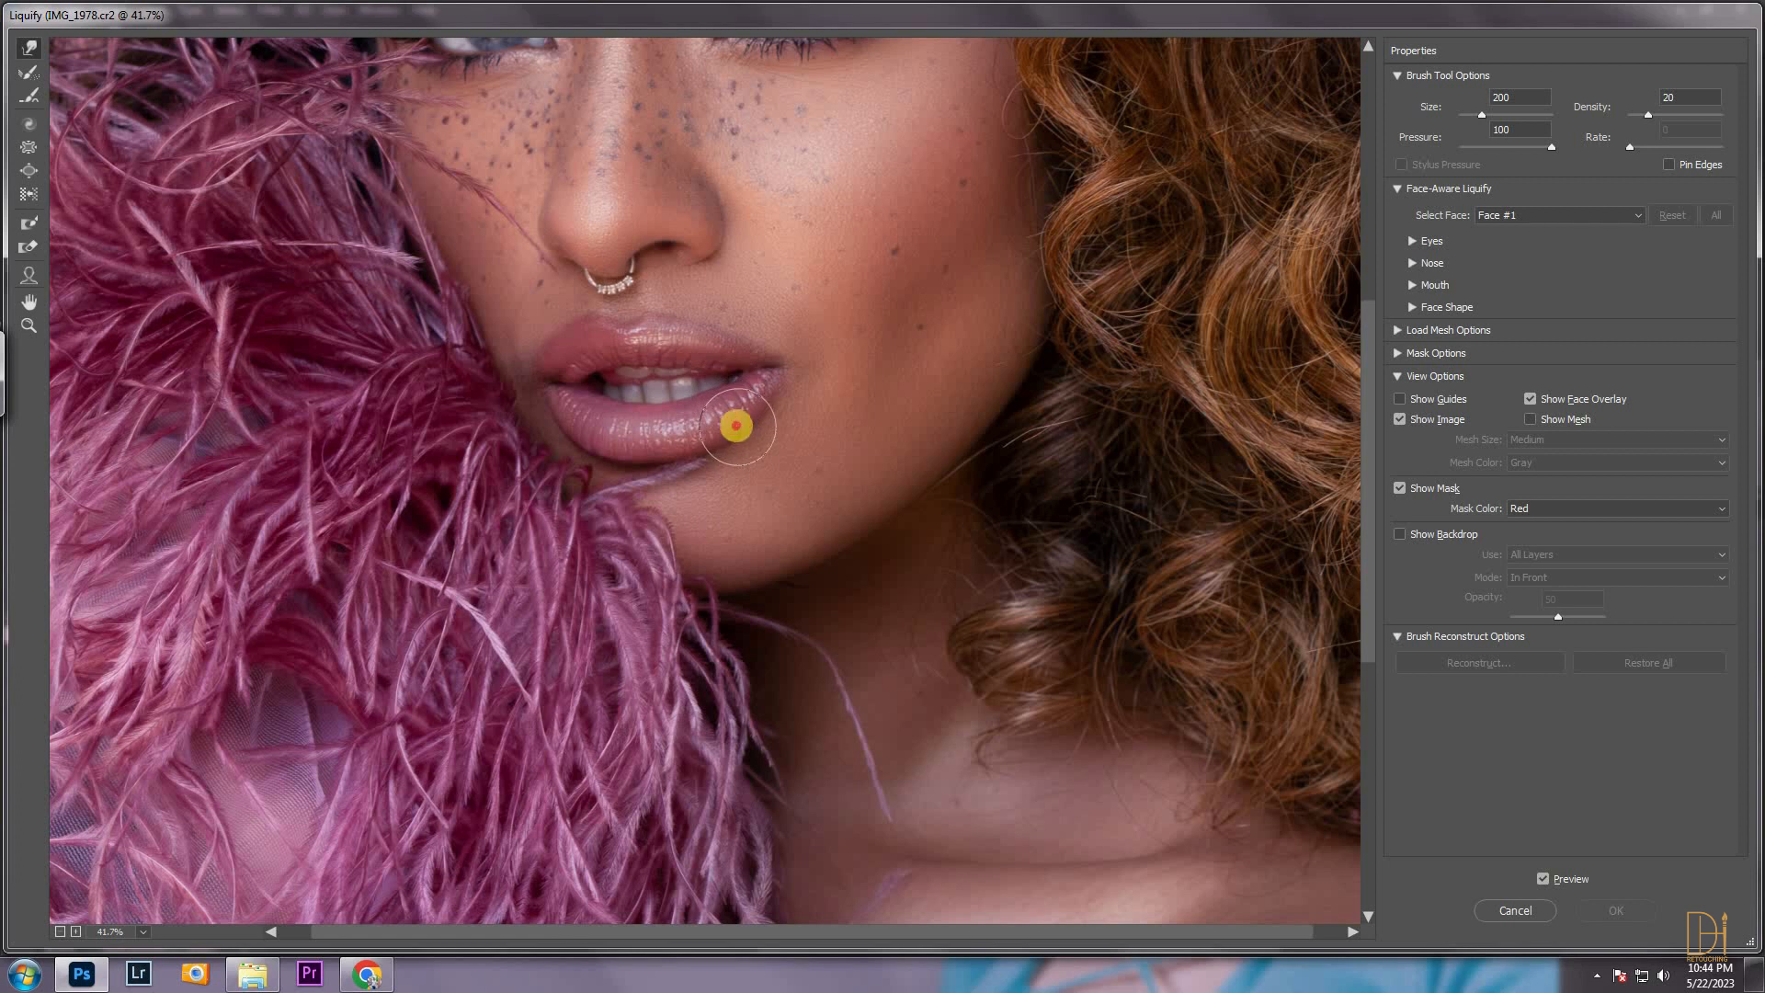
pyautogui.moveTo(742, 413); pyautogui.dragTo(768, 401)
pyautogui.press('[')
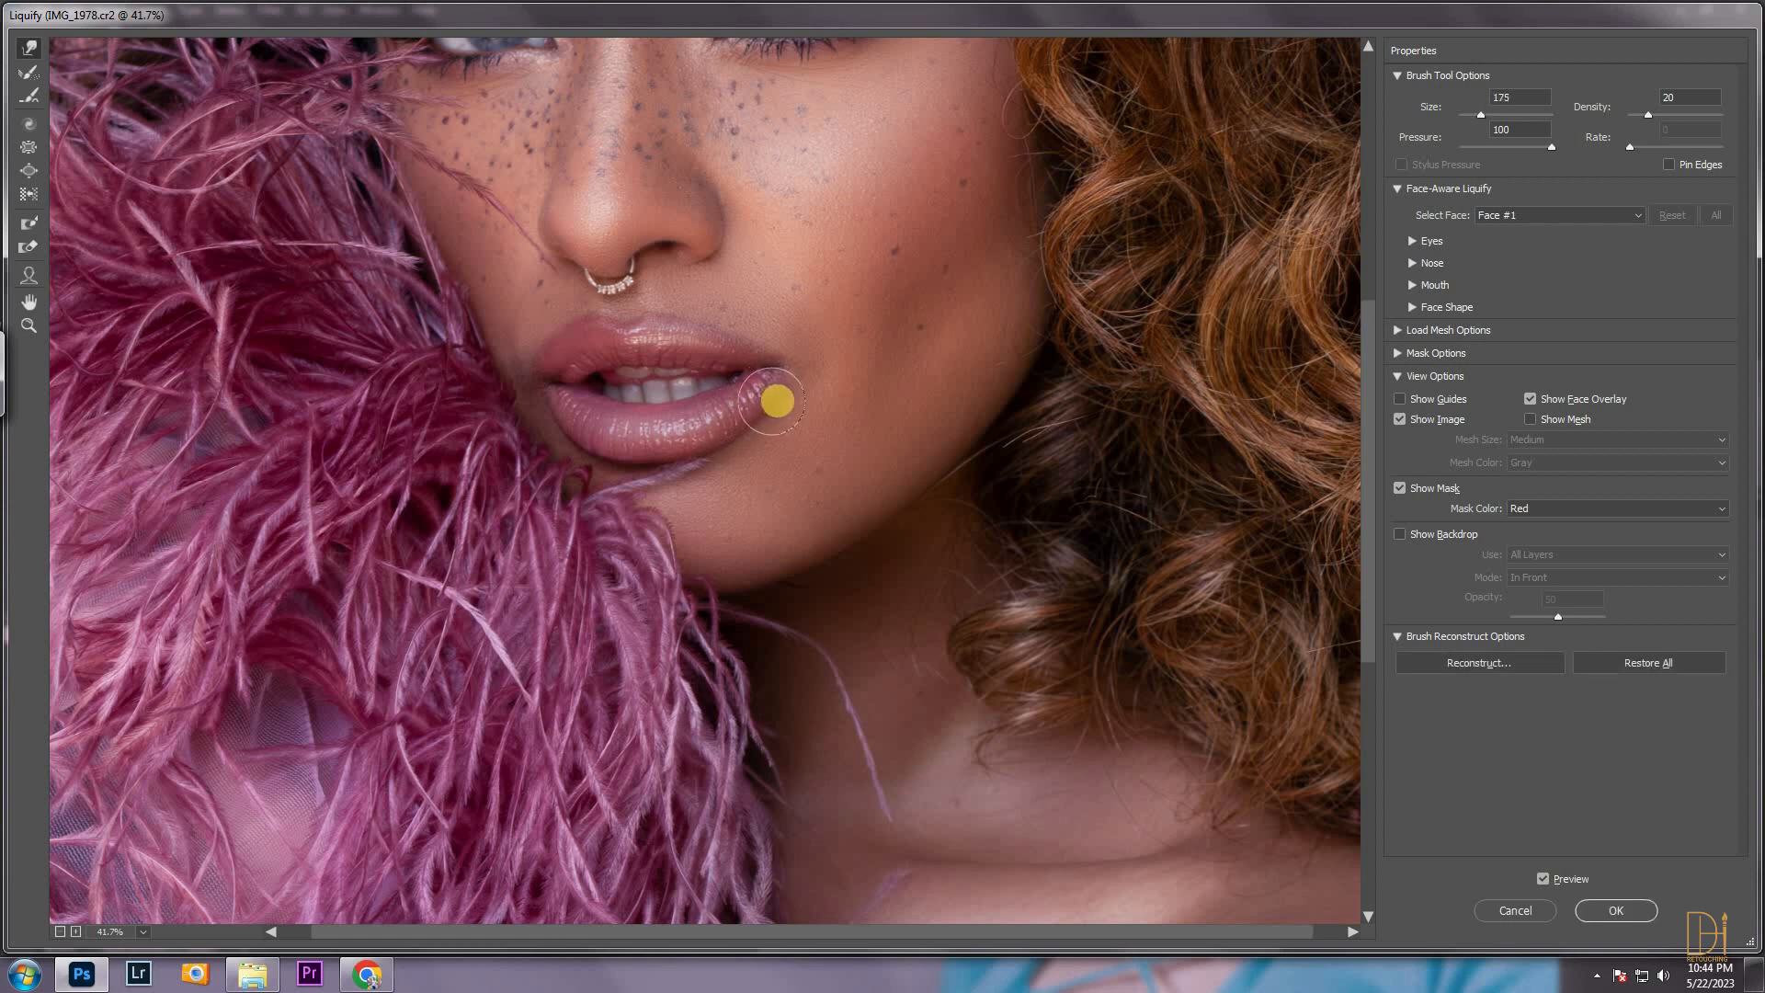
pyautogui.moveTo(775, 391)
pyautogui.mouseDown()
pyautogui.moveTo(752, 335)
pyautogui.moveTo(783, 373)
pyautogui.mouseUp()
pyautogui.press(']')
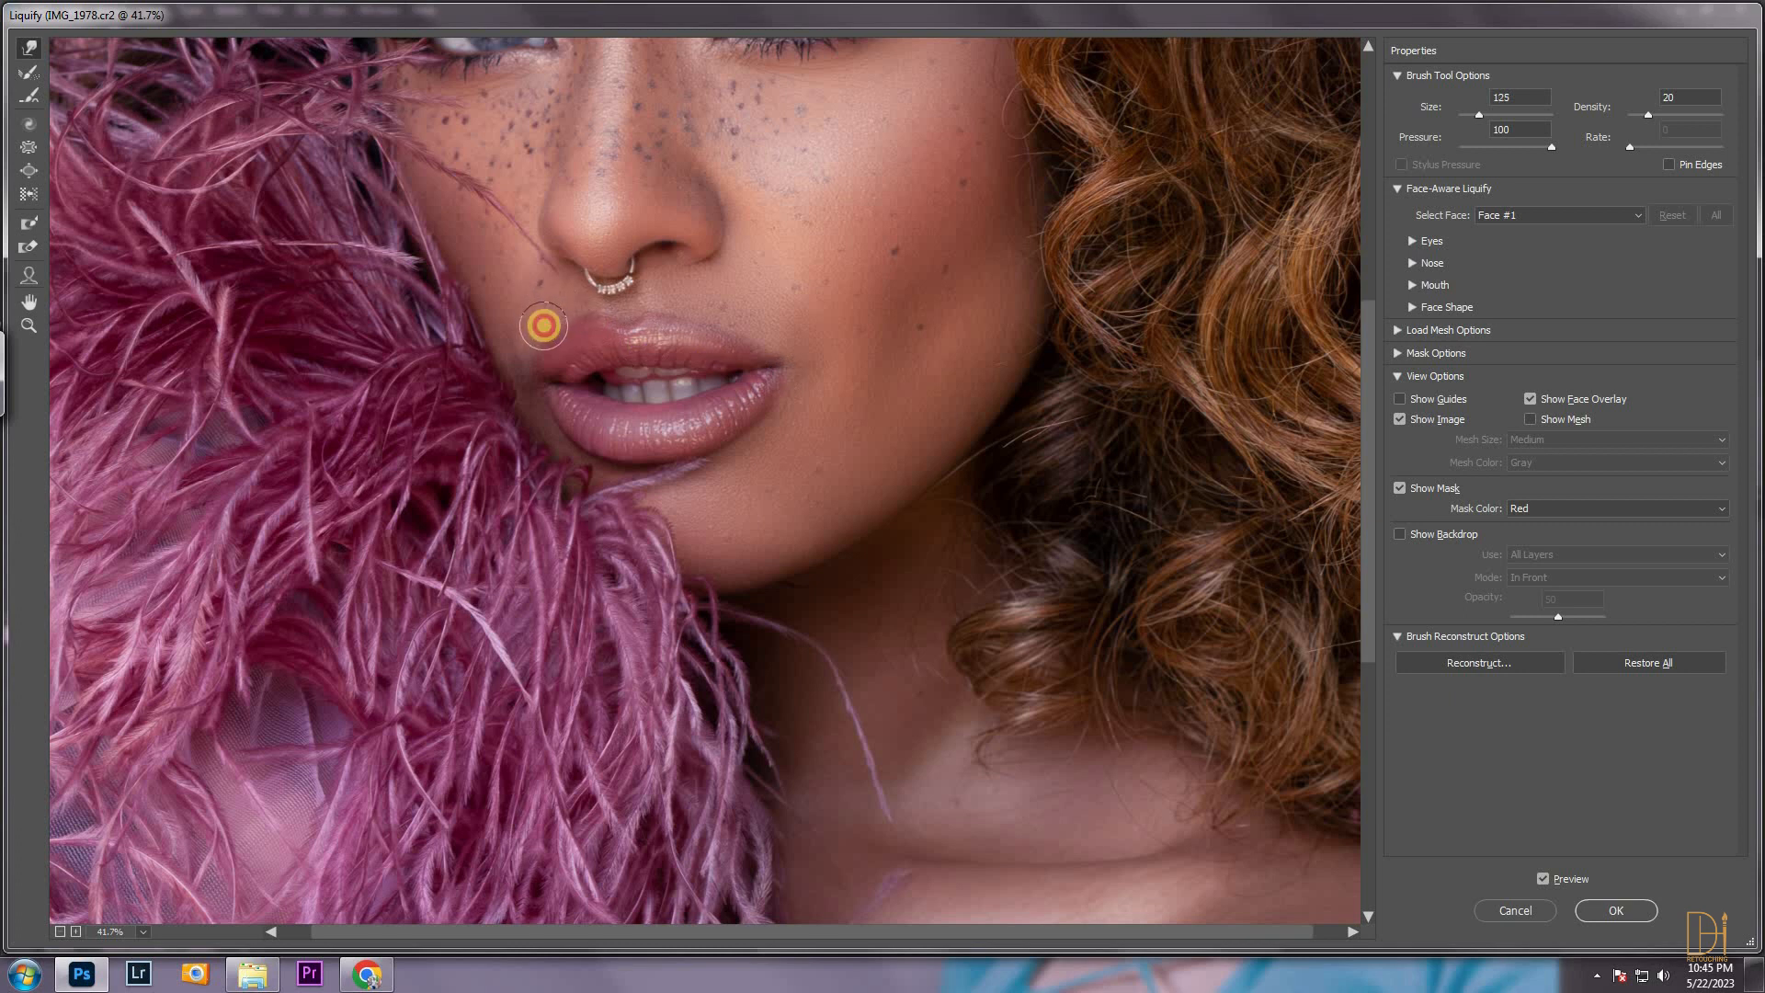
# Refine the outline of the upper lip below the nose ring with the Forward Warp brush at size 125
pyautogui.press(']')
pyautogui.moveTo(561, 329); pyautogui.dragTo(594, 319)
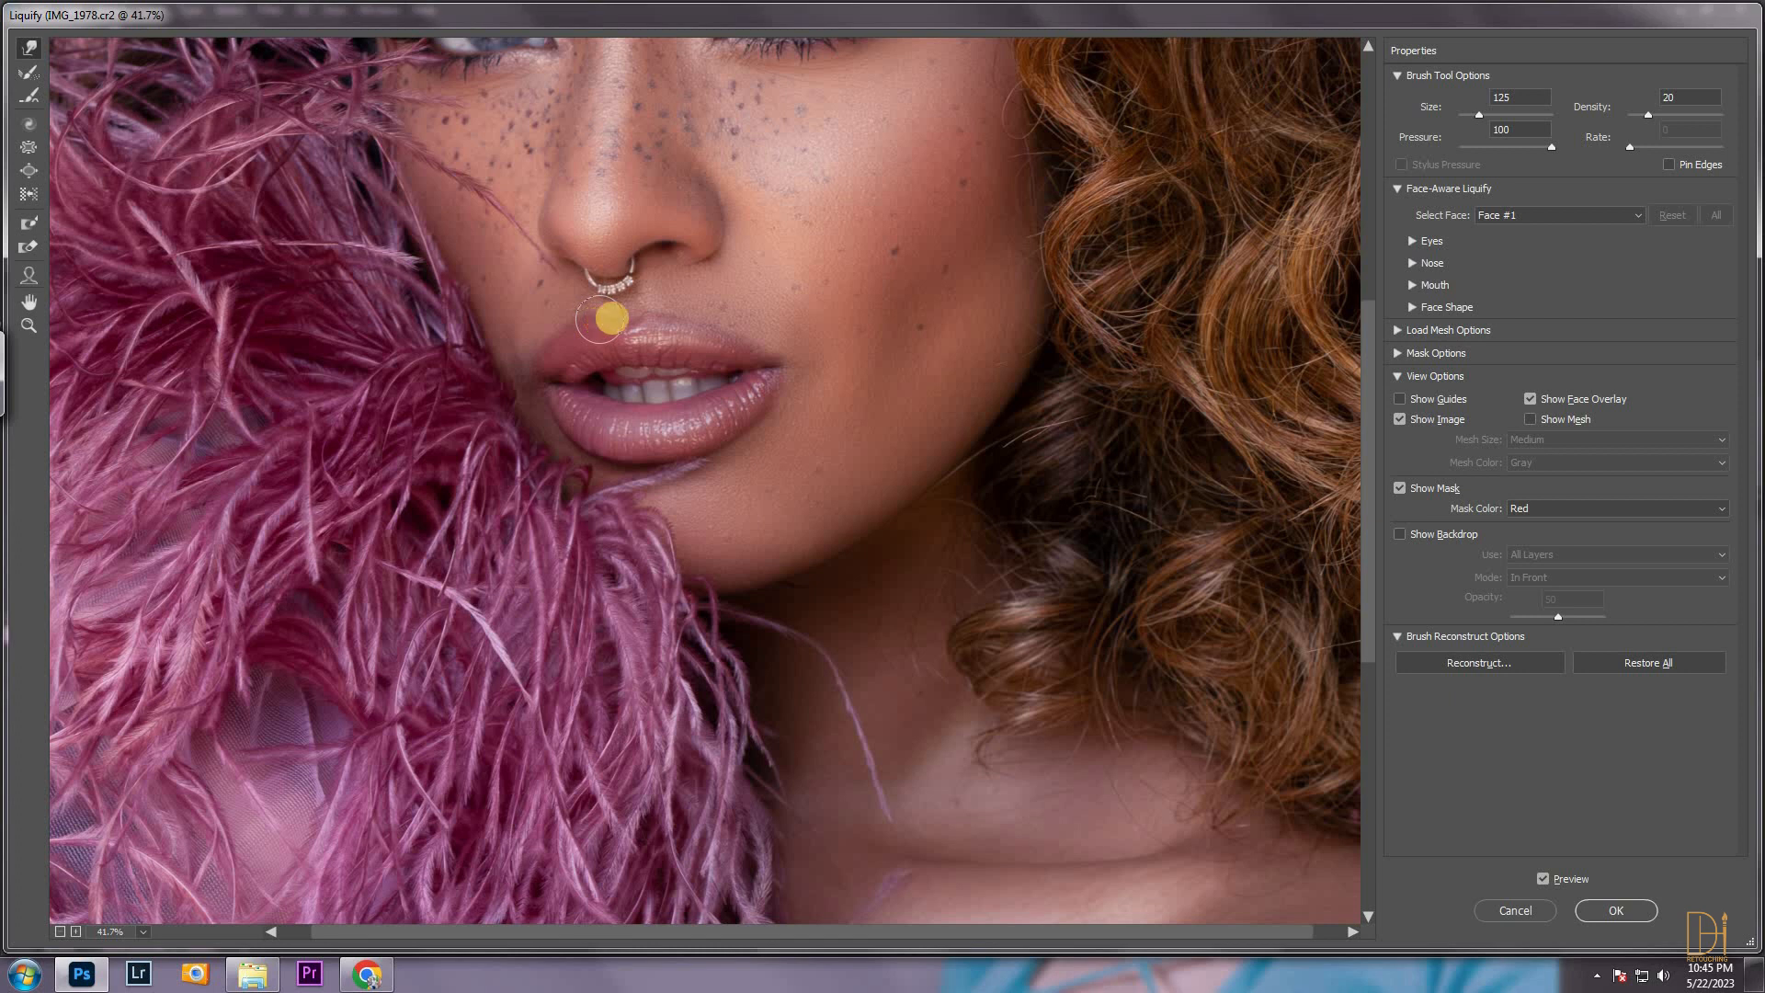
pyautogui.moveTo(659, 312); pyautogui.dragTo(659, 313)
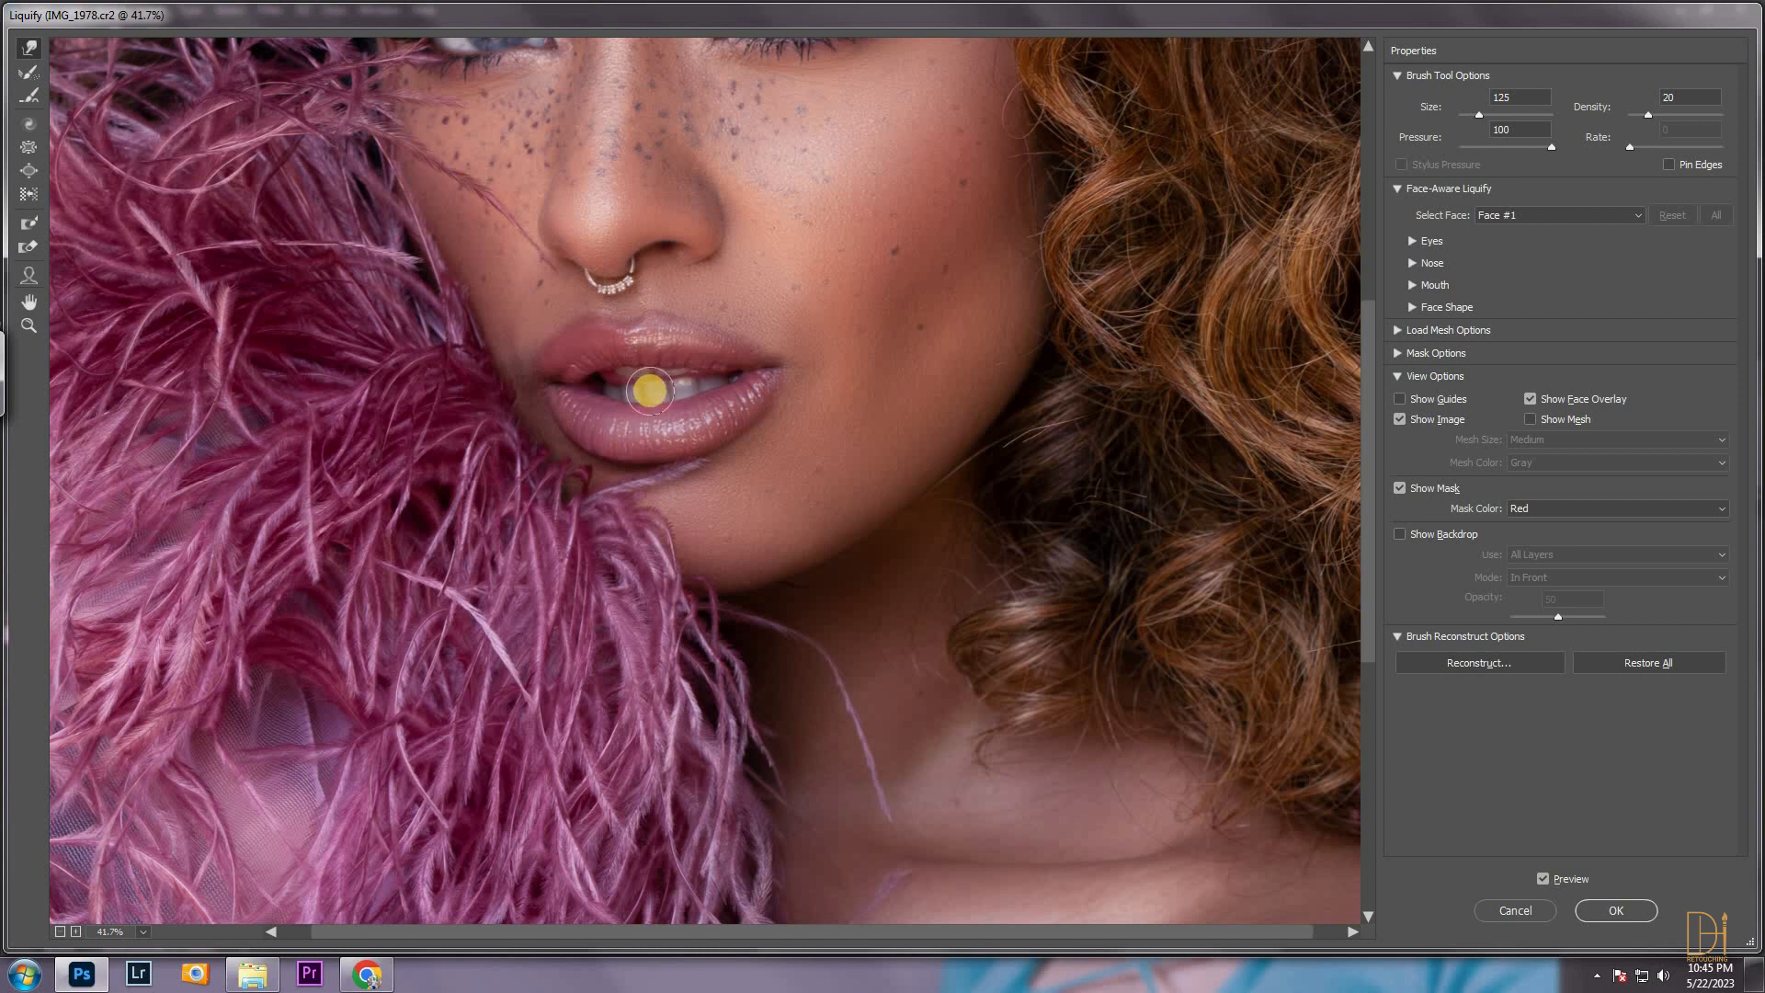
pyautogui.press(']')
pyautogui.press(']')
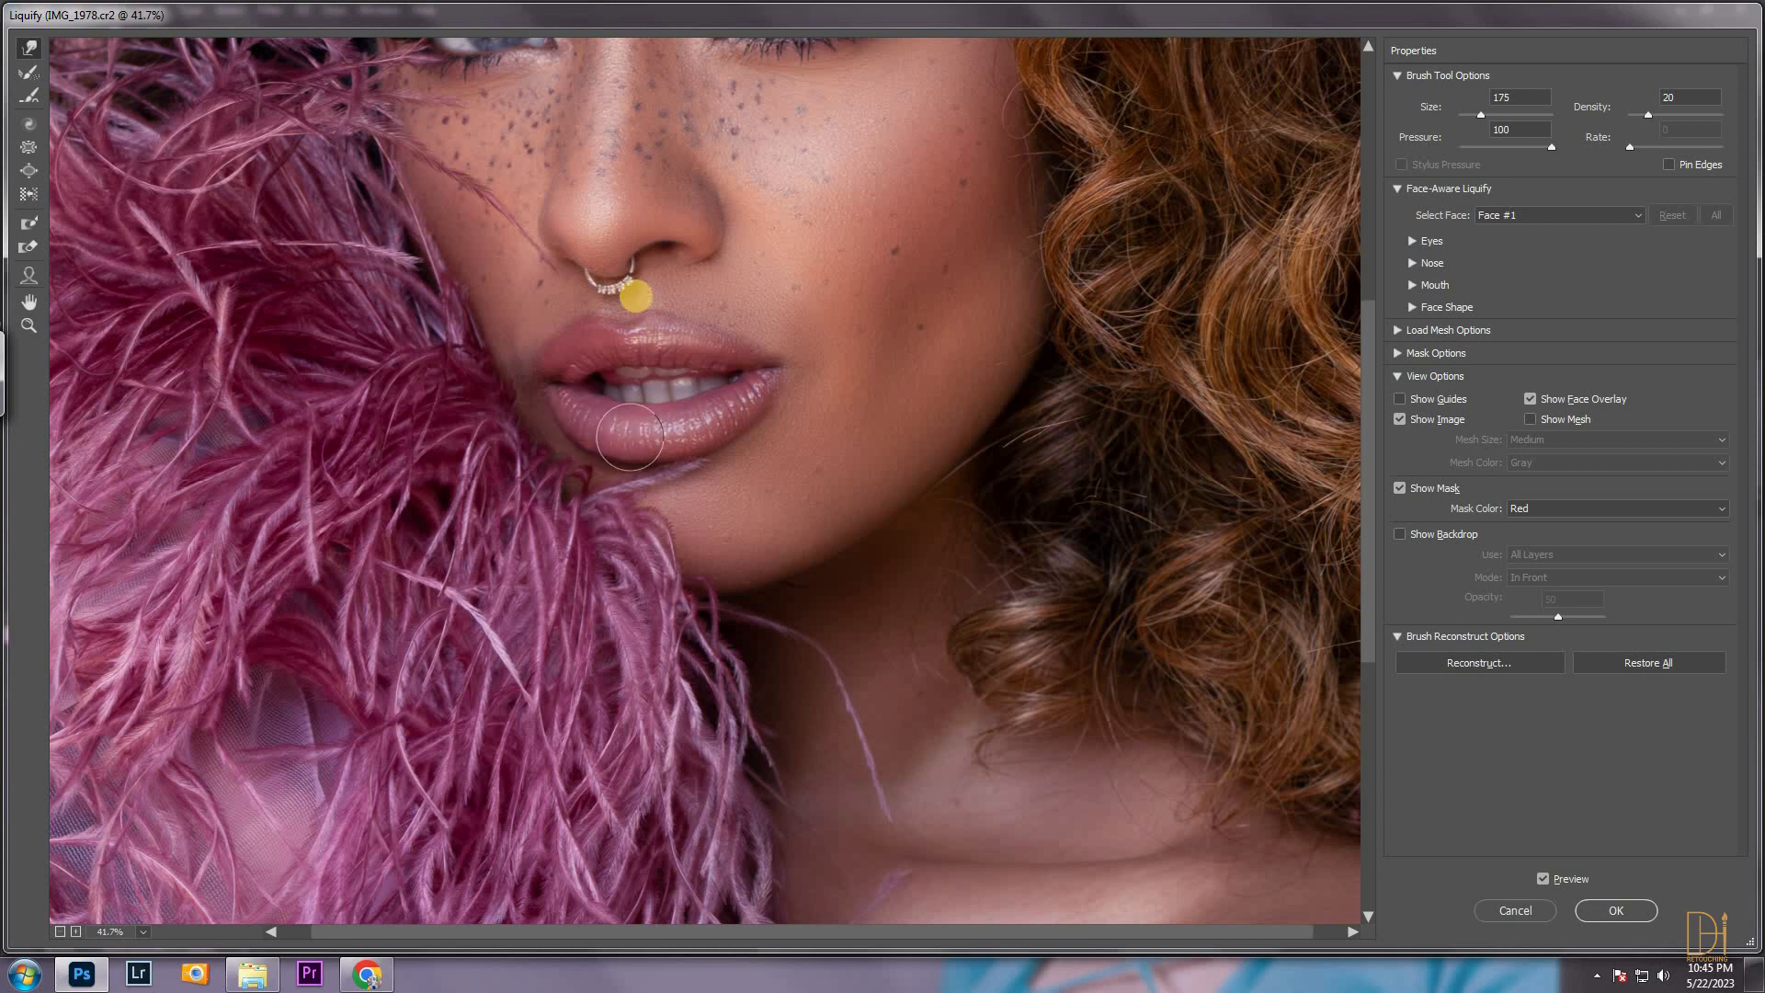
# Enlarge the eye nearer the feathers slightly with the Bloat tool at size 250, and apply the Liquify filter
pyautogui.scroll(3, 607, 285)
pyautogui.press(']')
pyautogui.press(']')
pyautogui.press(']')
pyautogui.scroll(4, 652, 268)
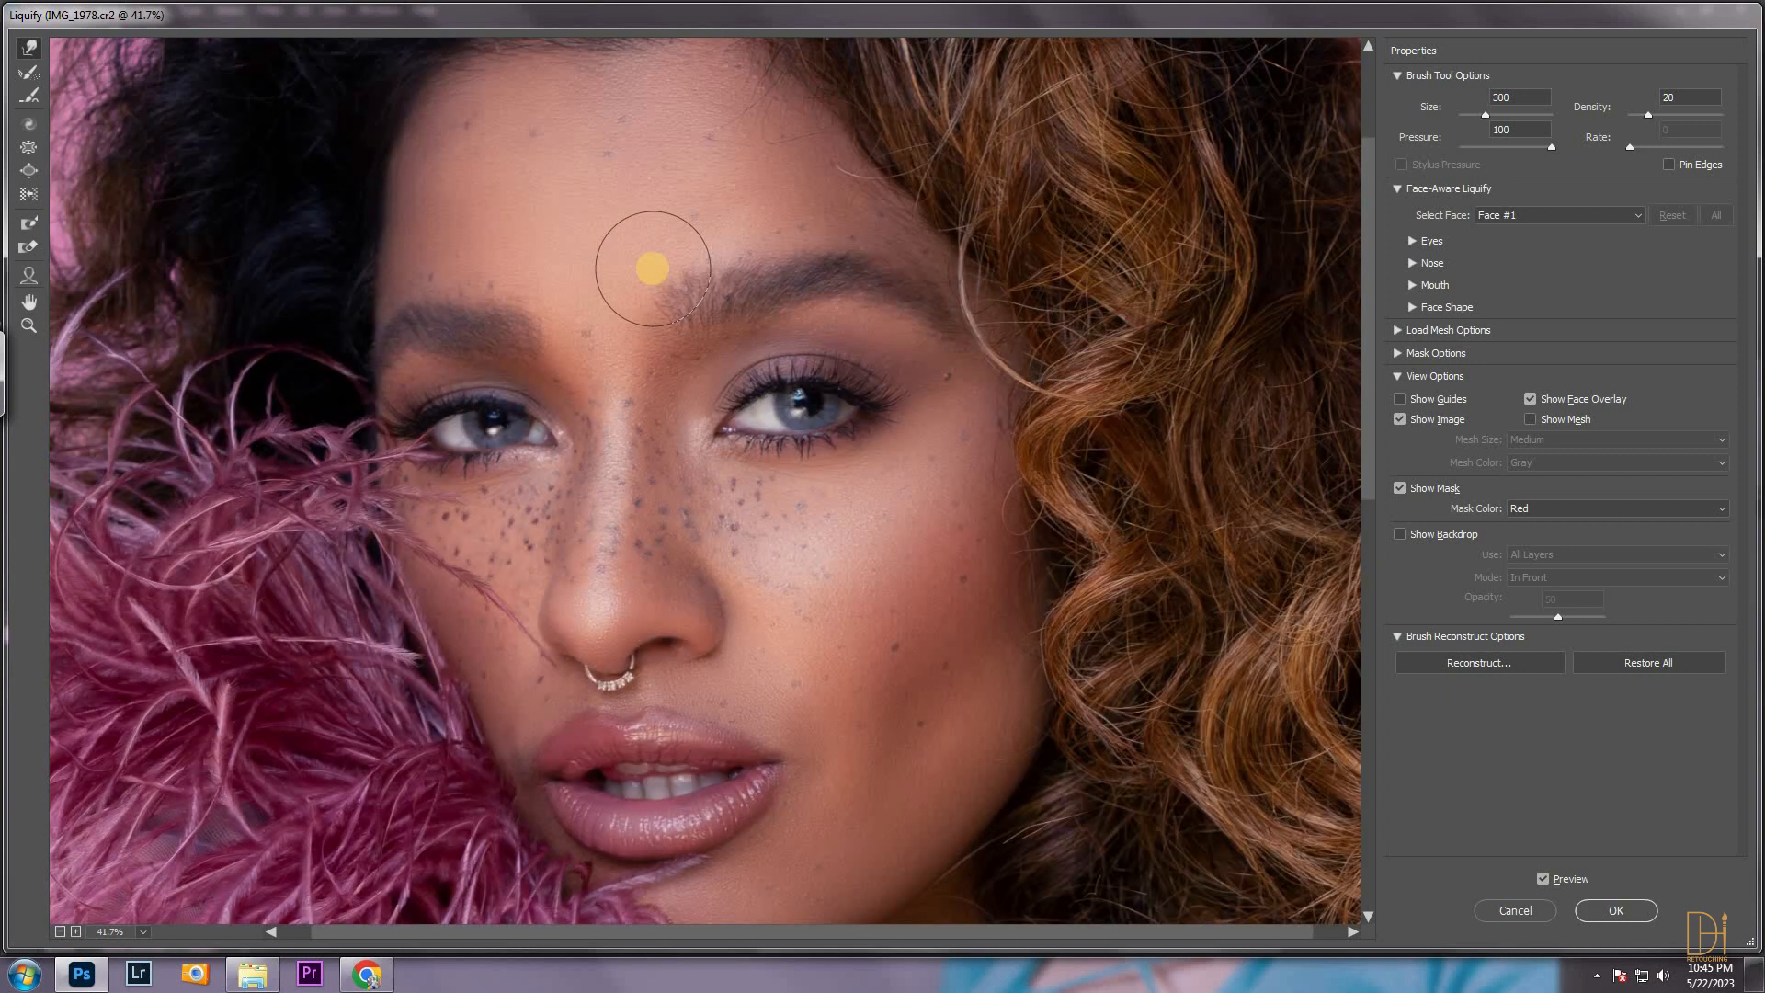
pyautogui.press('[')
pyautogui.press('[')
pyautogui.press('[')
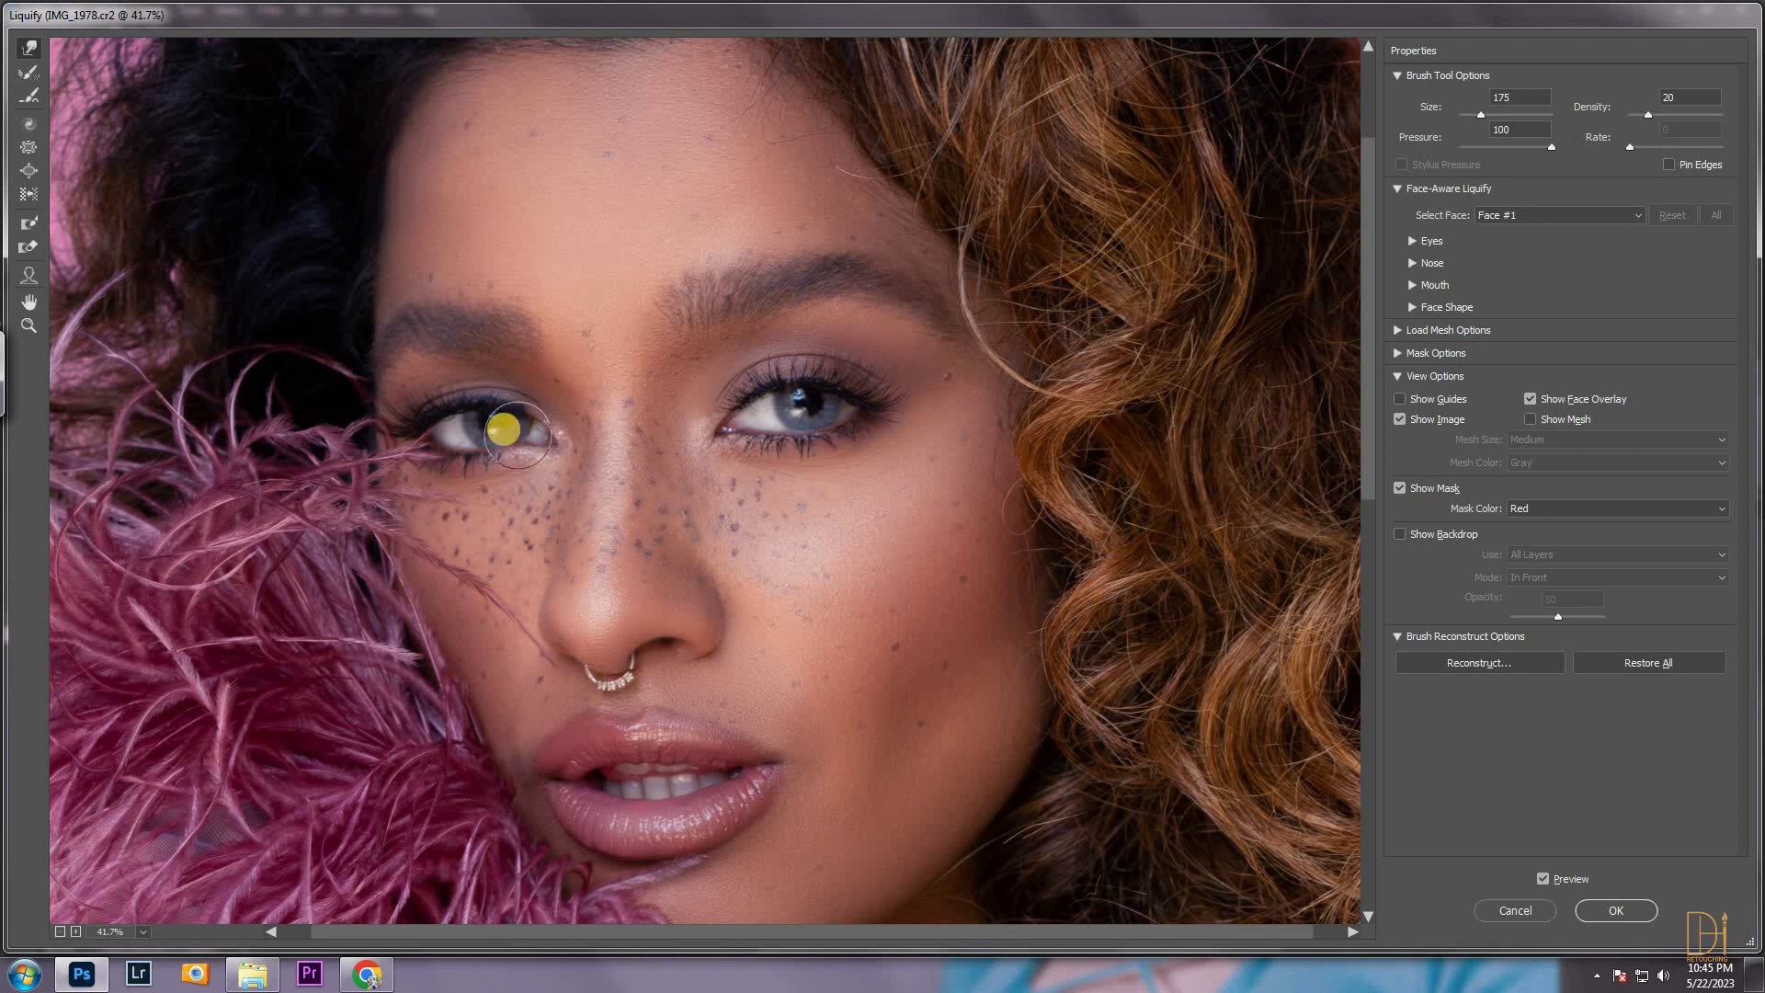
pyautogui.click(28, 147)
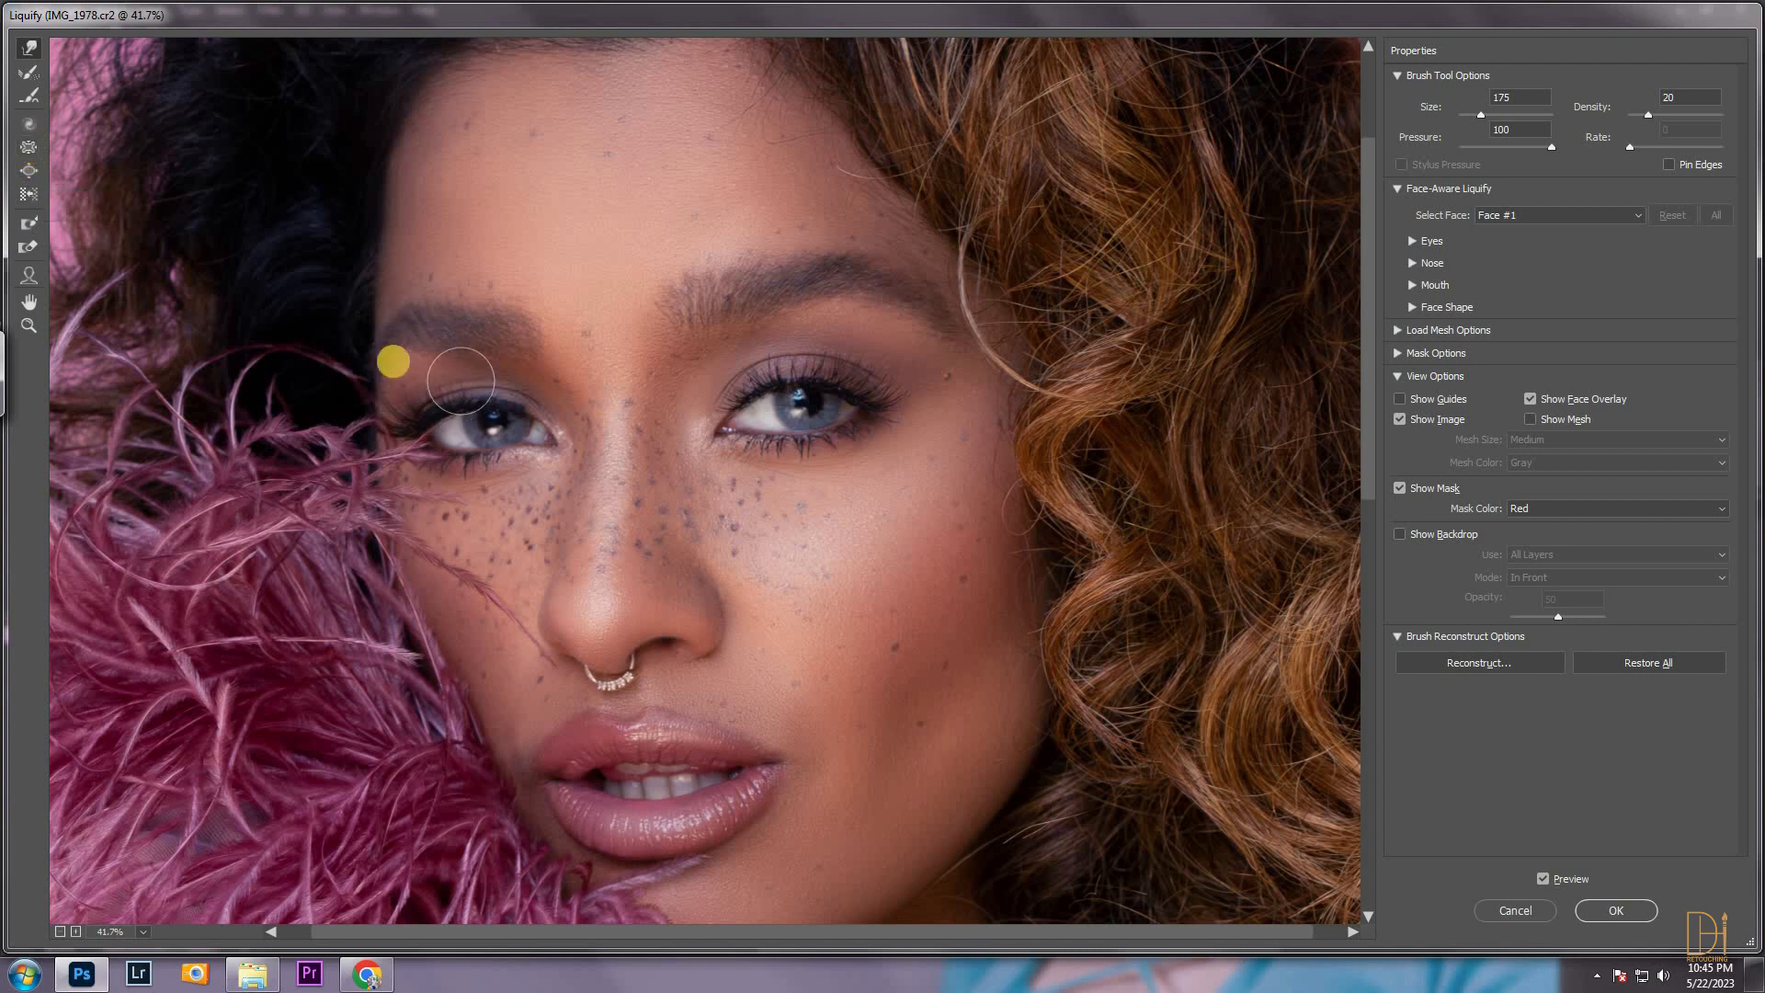
pyautogui.click(28, 172)
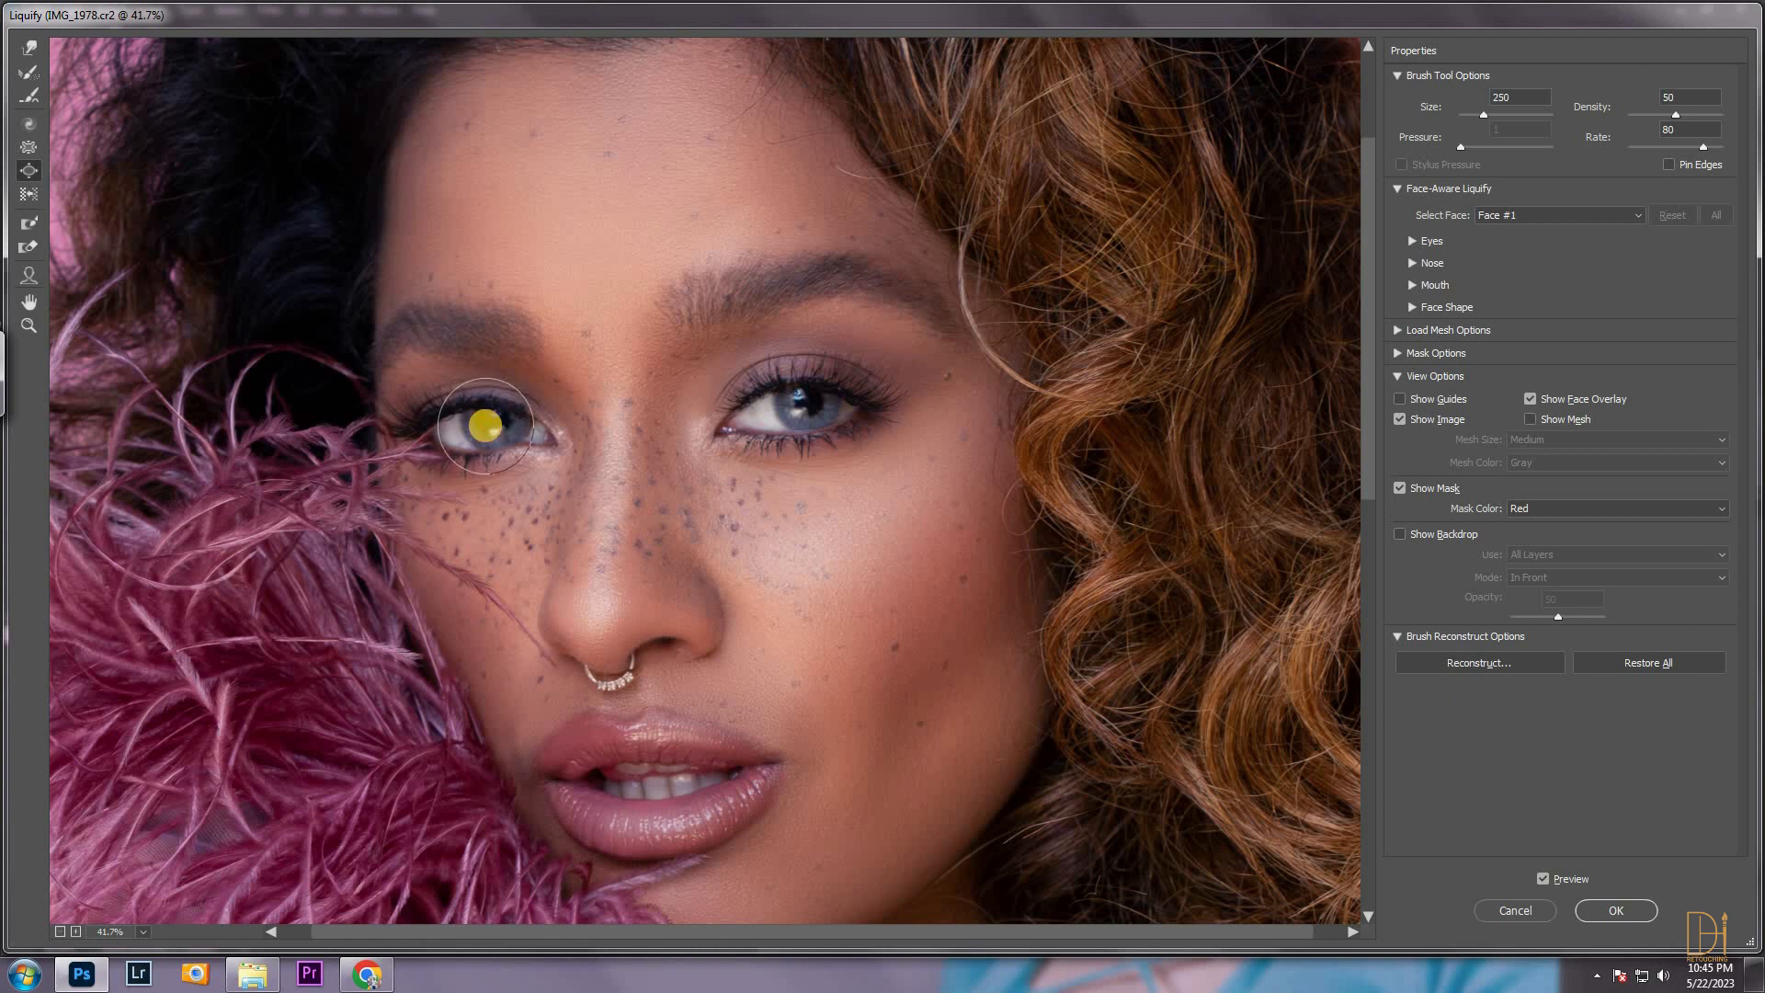
pyautogui.moveTo(487, 427)
pyautogui.mouseDown()
pyautogui.moveTo(465, 421)
pyautogui.moveTo(495, 423)
pyautogui.mouseUp()
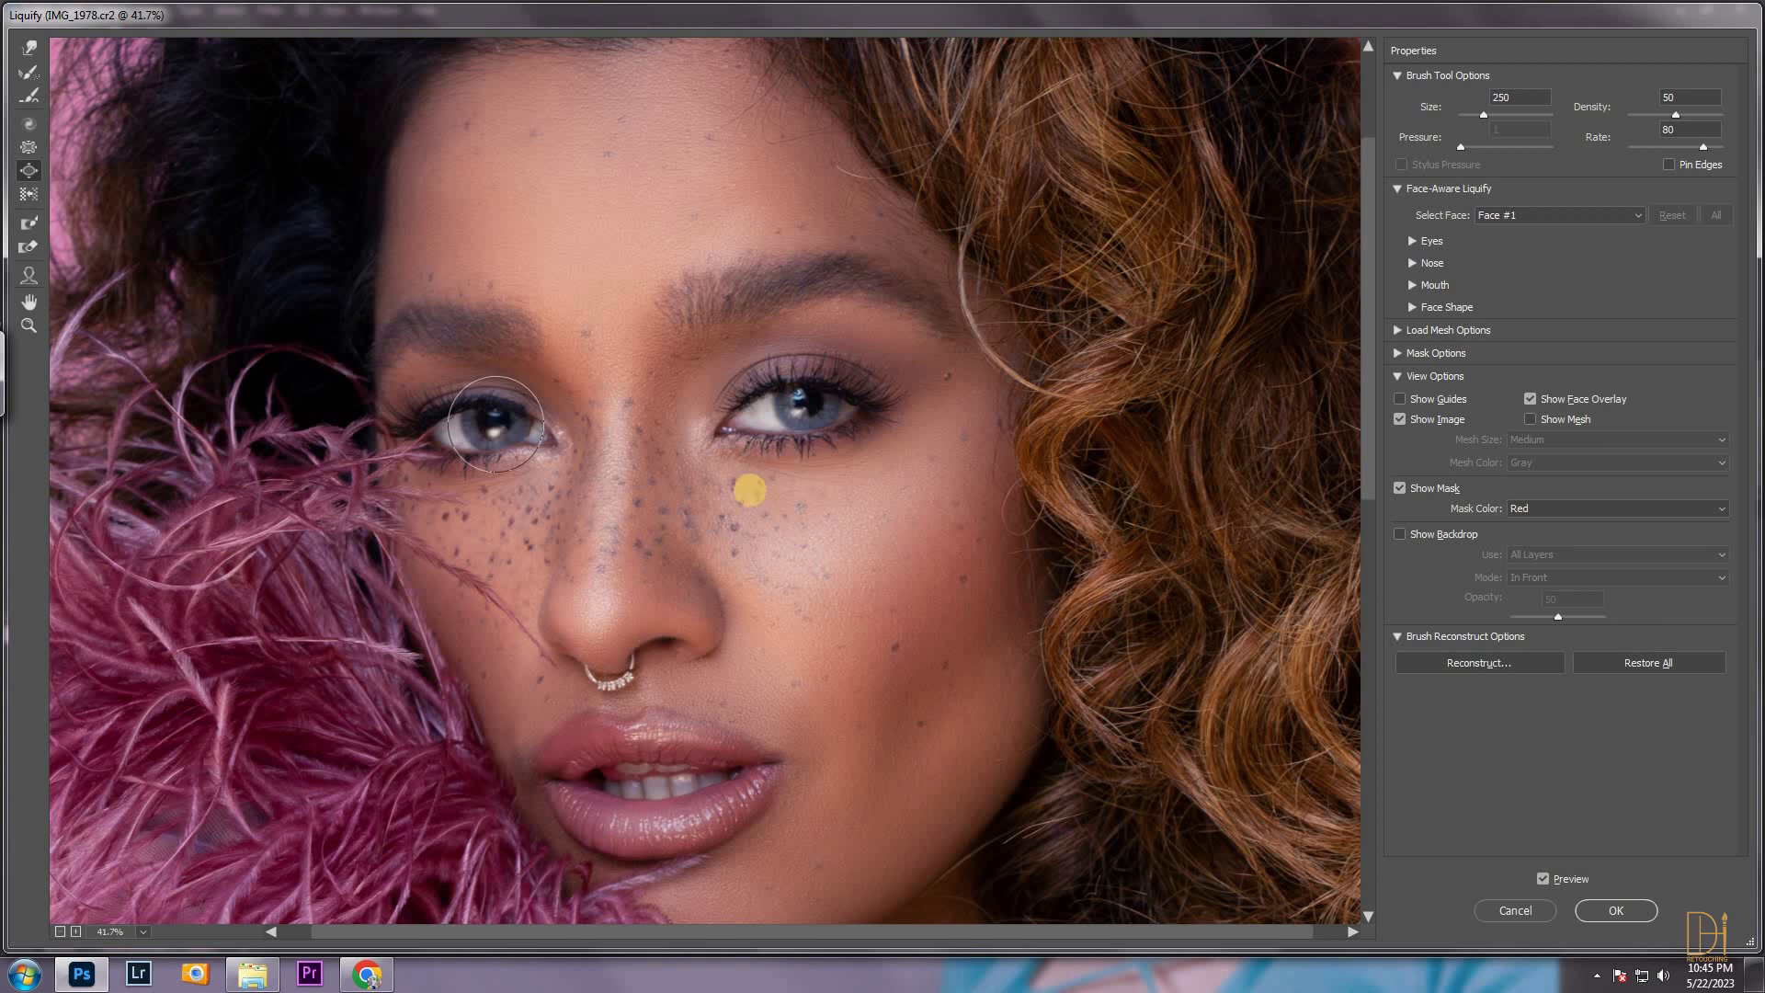
pyautogui.click(1616, 910)
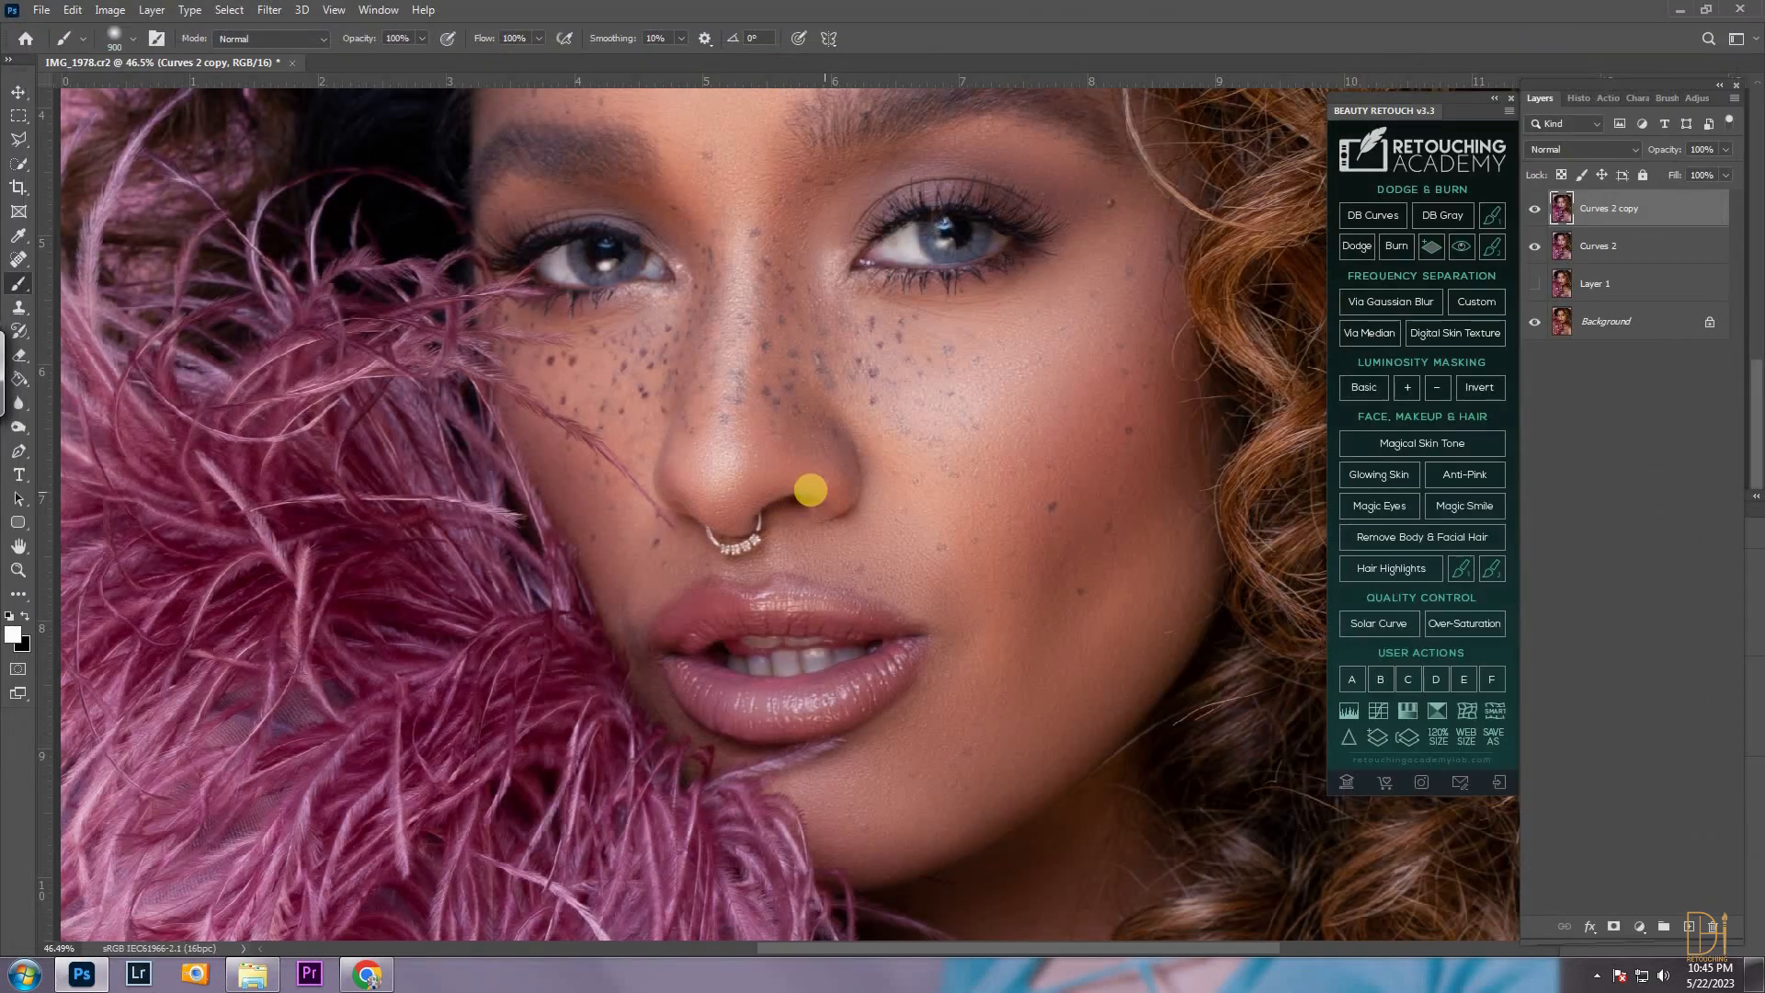
# Merge the liquified Curves 2 copy down into the Curves 2 layer
pyautogui.hotkey('ctrl', '0')
pyautogui.scroll(-4, 695, 477)
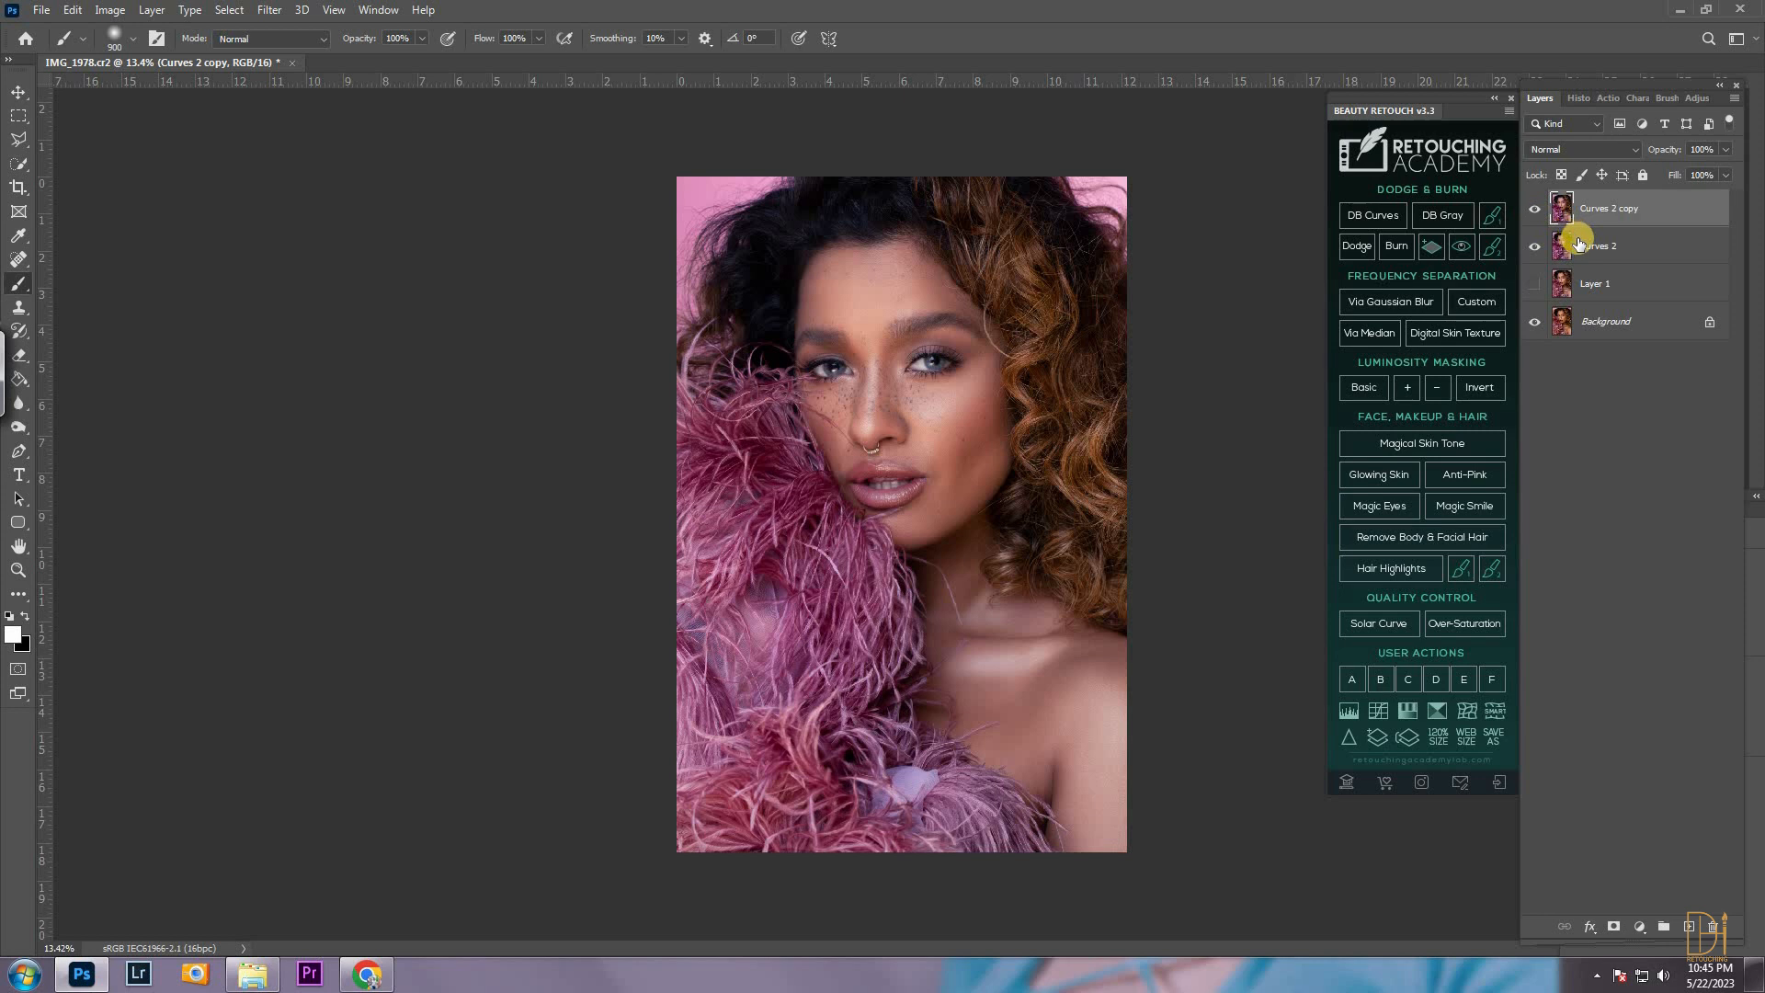
pyautogui.press('Delete')
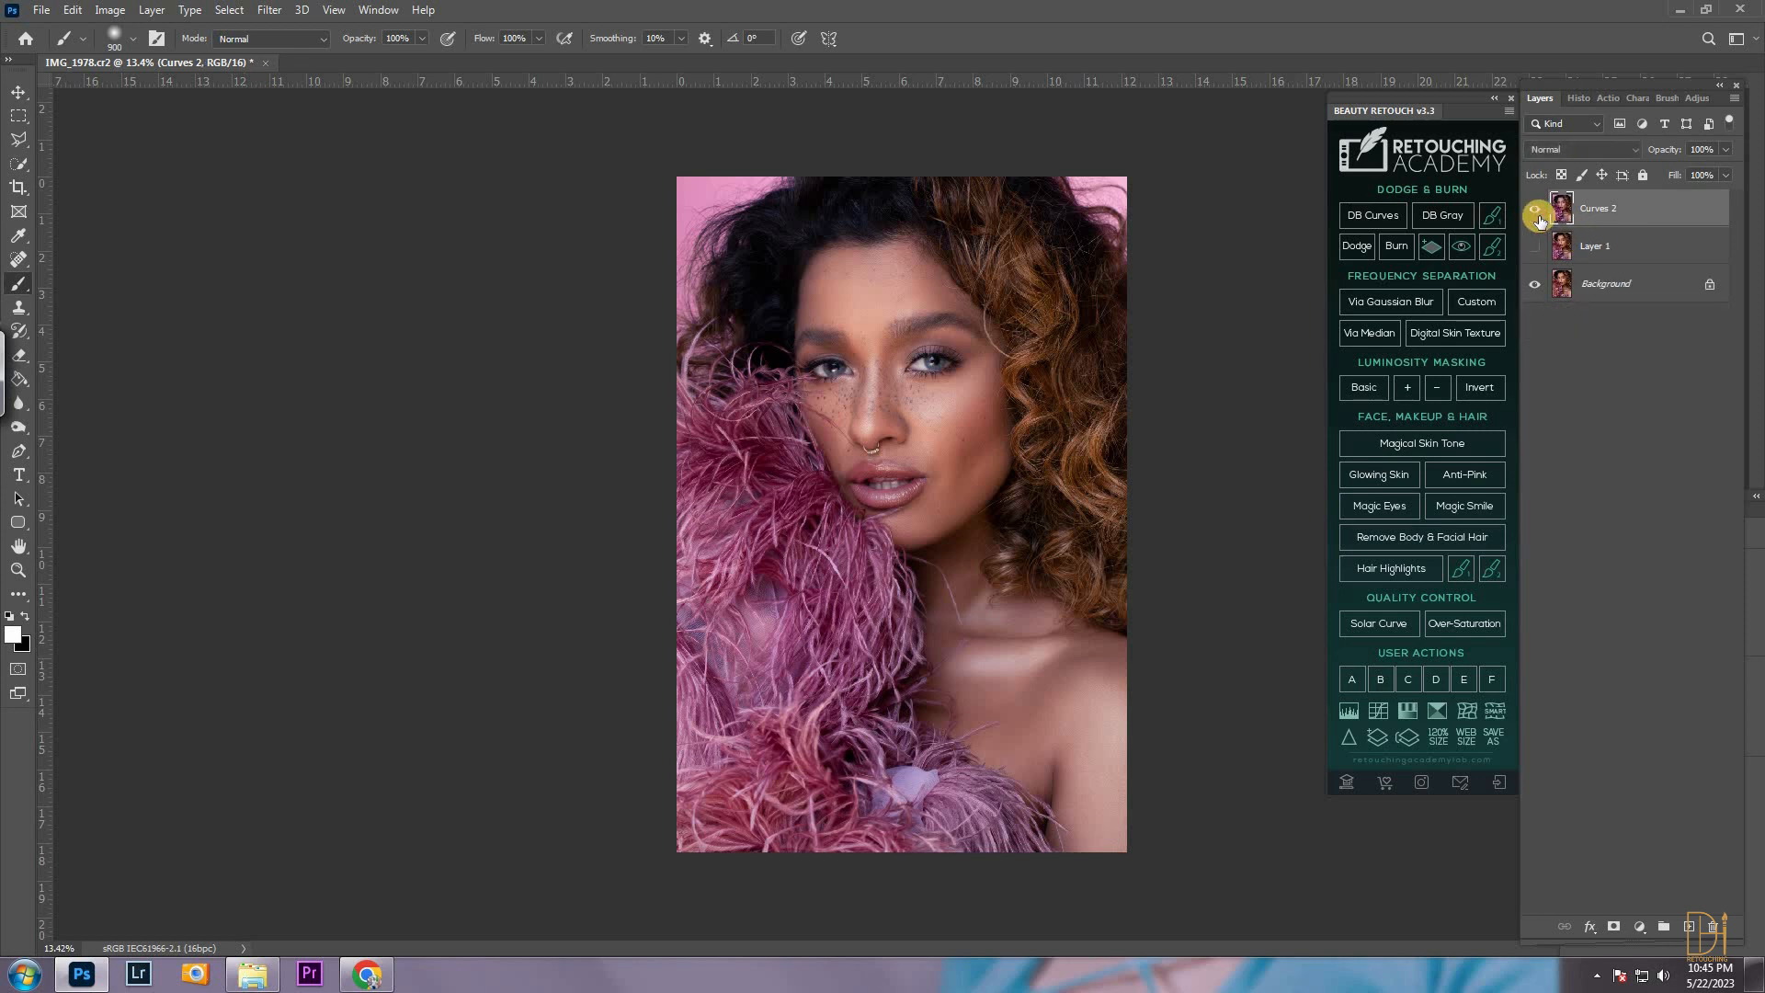
# Compare the liquified final retouch with the original portrait by toggling the visibility of Curves 2
pyautogui.click(1536, 210)
pyautogui.click(1536, 210)
pyautogui.click(1536, 210)
pyautogui.click(1537, 210)
pyautogui.click(1536, 209)
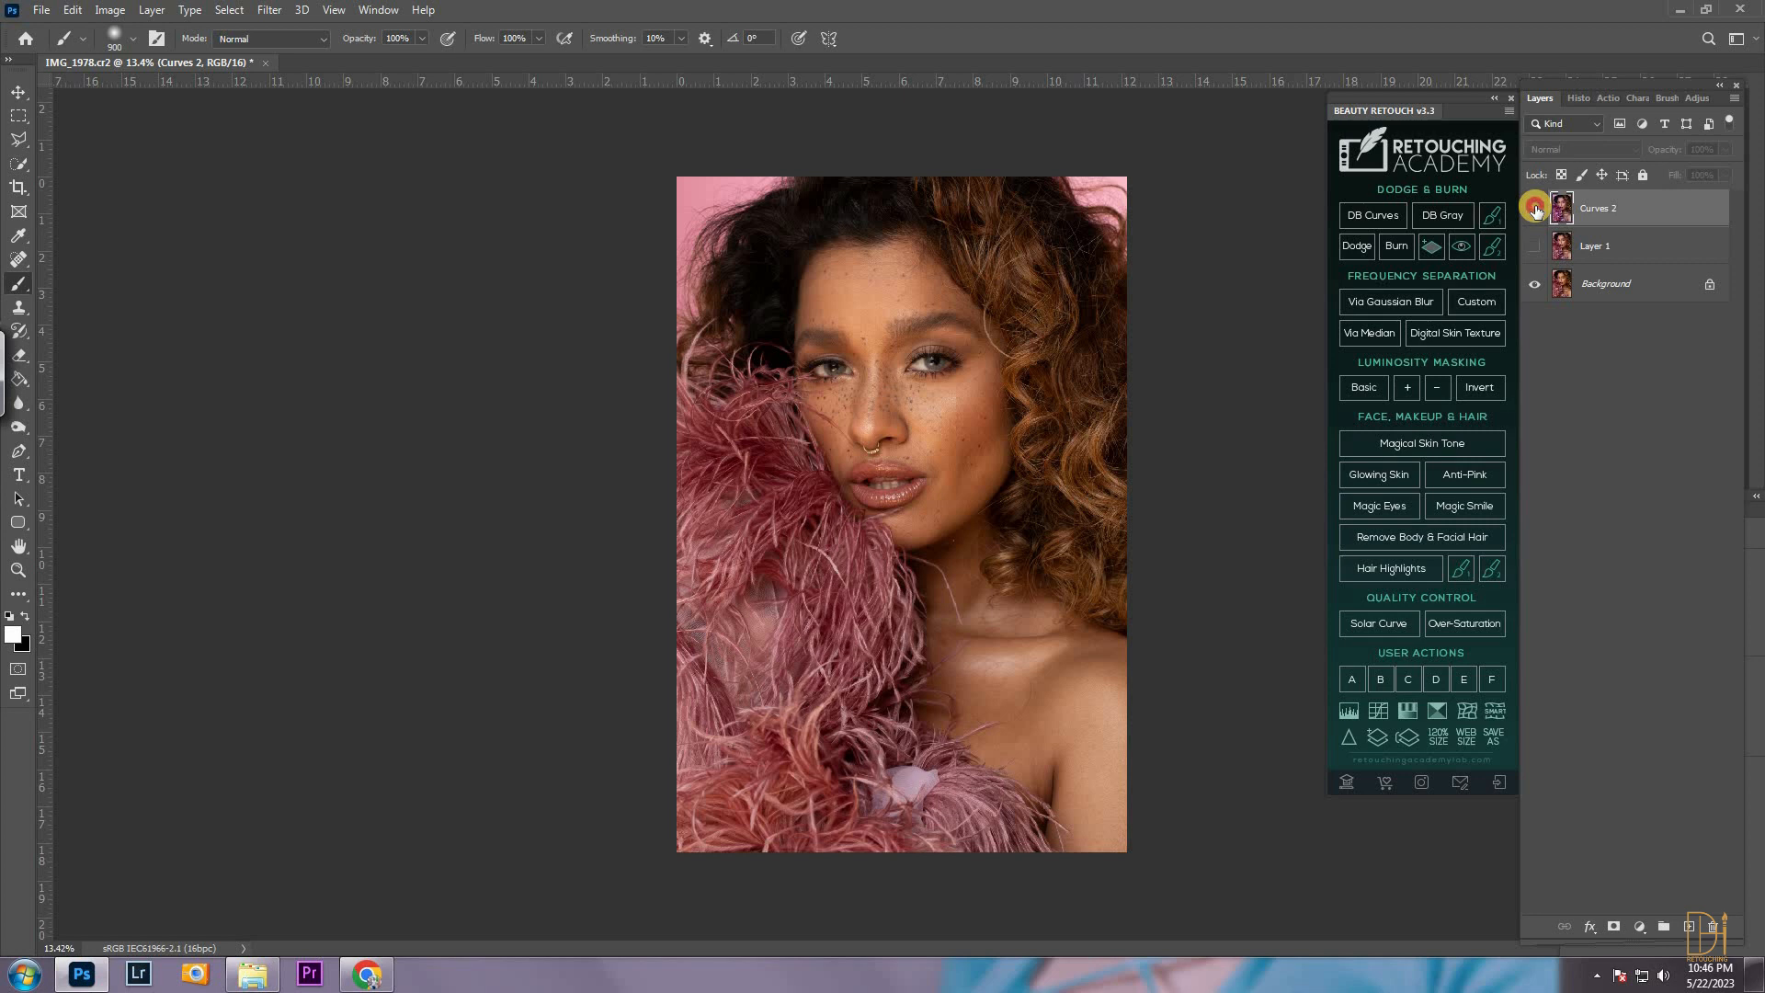